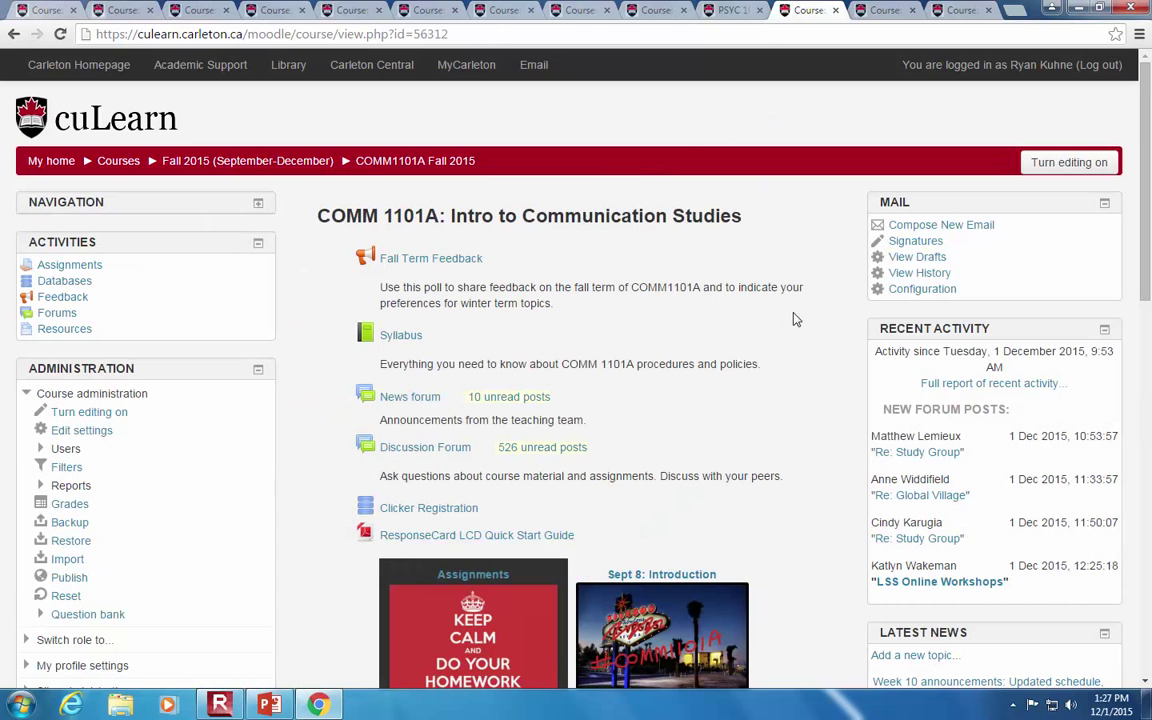
Step: Look through the illustrated weekly topic grid on the COMM 1101A course page
scroll(812, 336, down, 4)
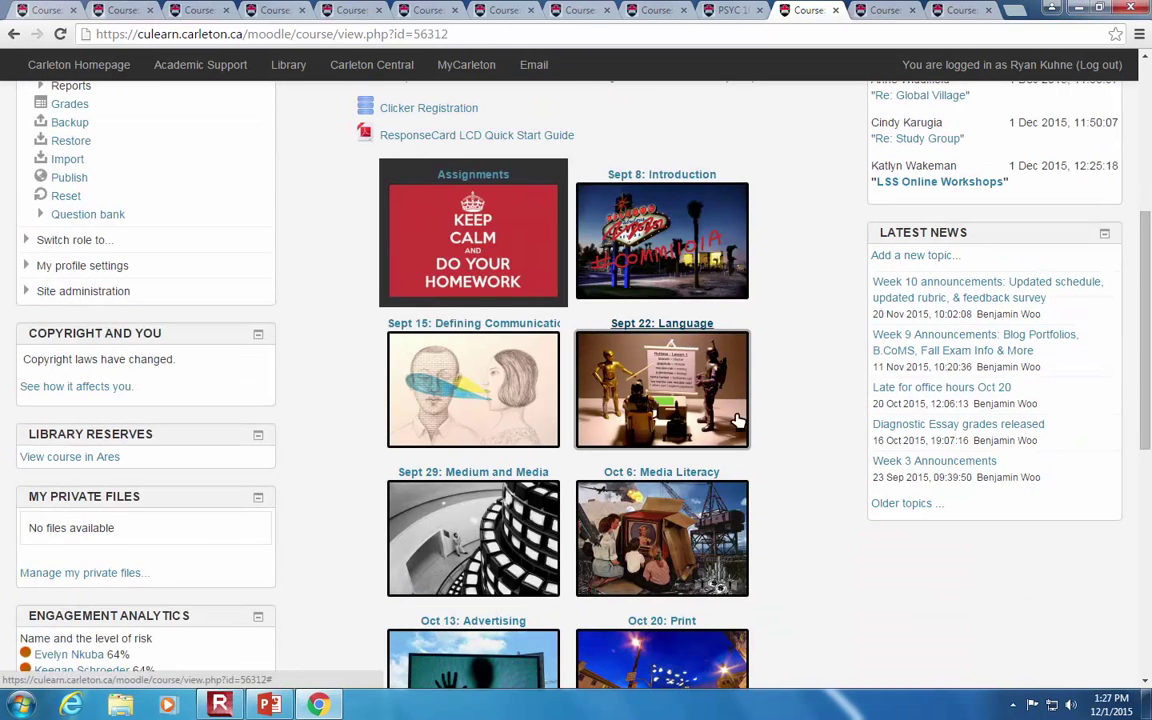
scroll(787, 441, down, 2)
scroll(787, 441, down, 4)
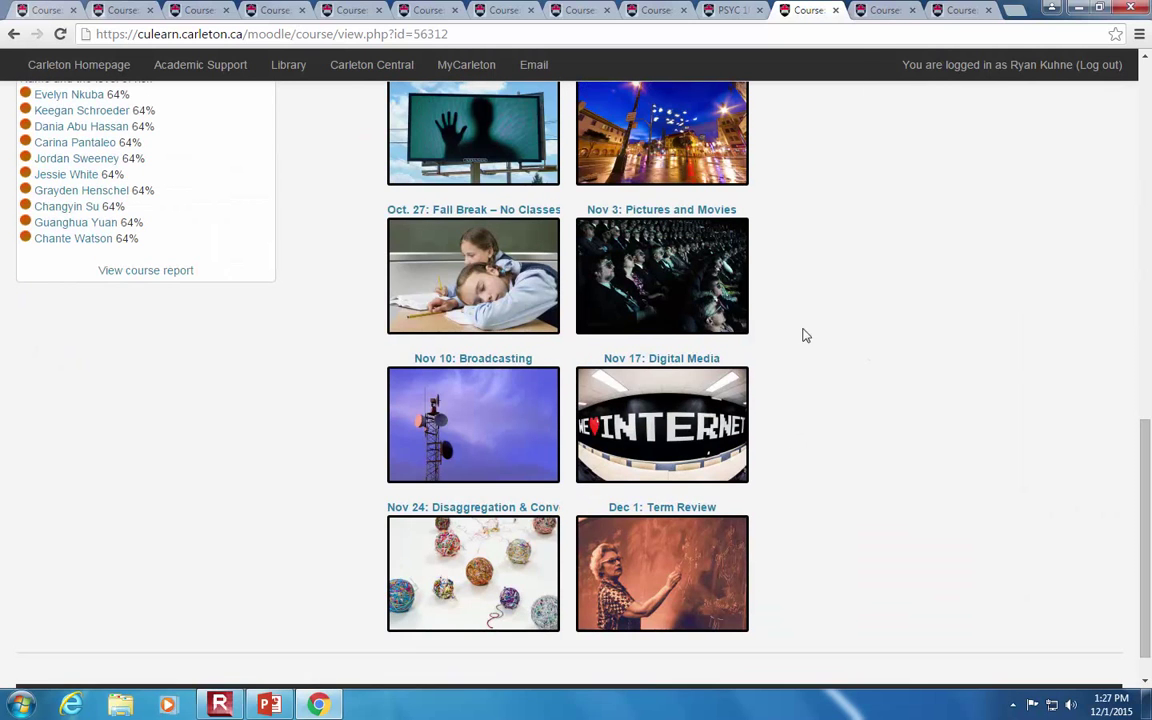
Step: Look through the PSYC 2400 Forensic Psychology course page, viewing and closing the Mar. 21: Sexual Offenders unit
click(878, 12)
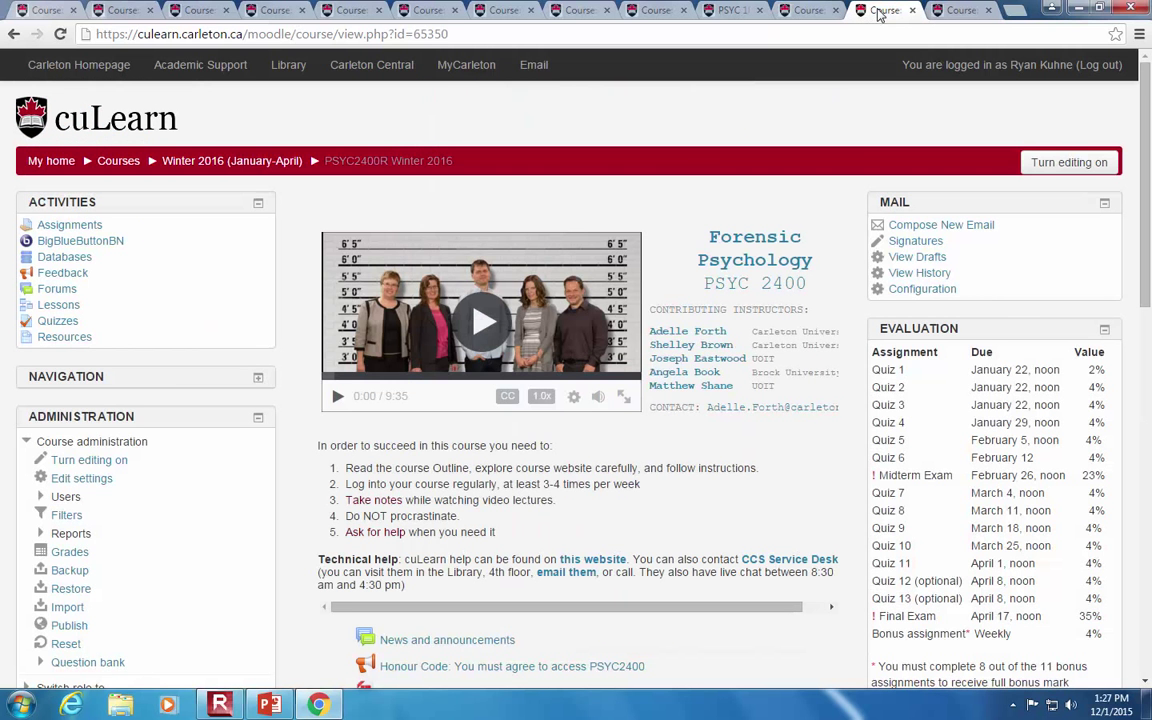
scroll(850, 300, down, 4)
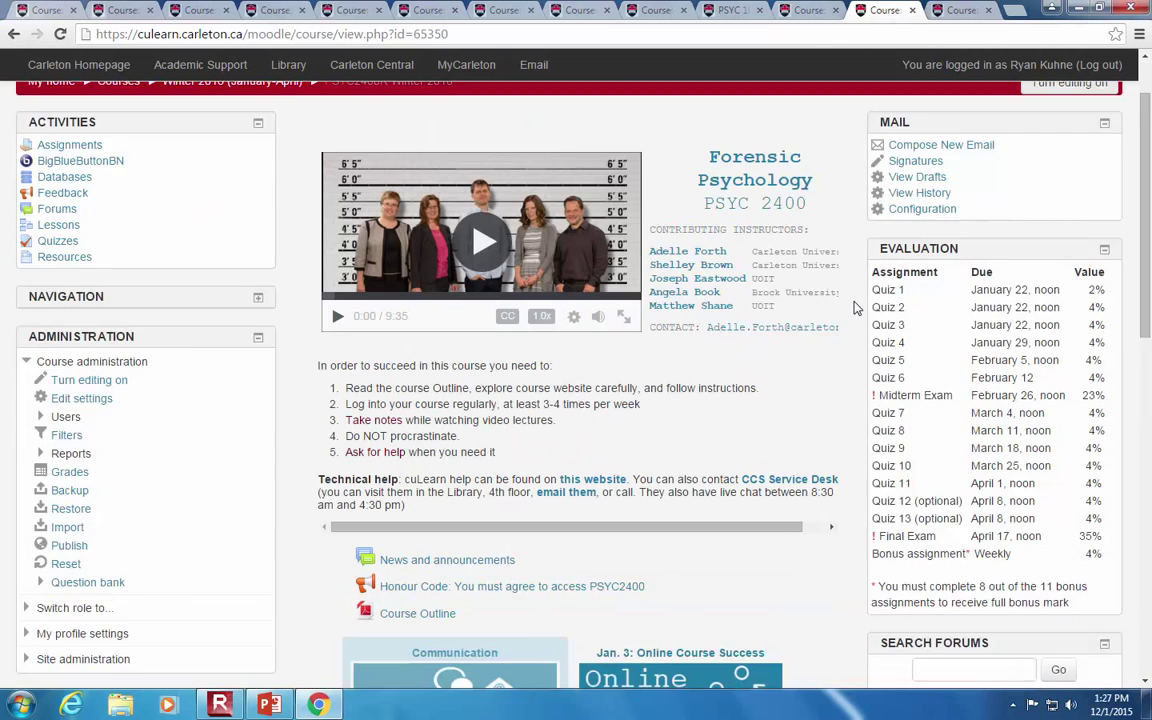
scroll(855, 335, down, 4)
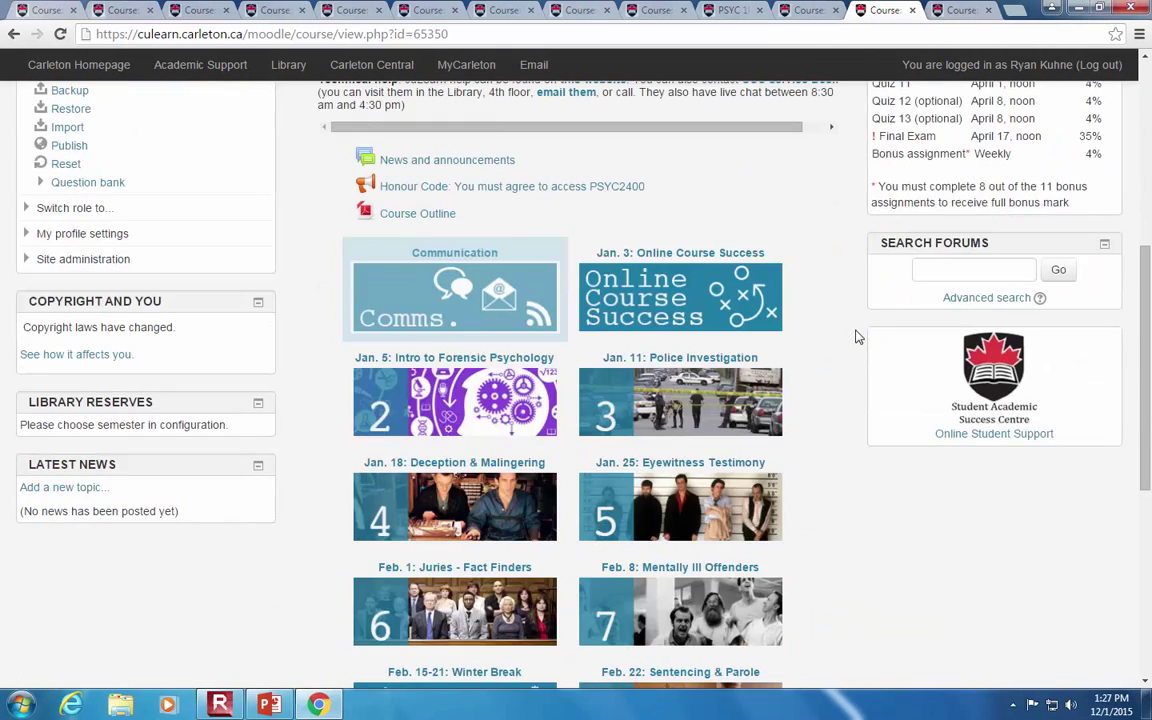
scroll(855, 347, down, 1)
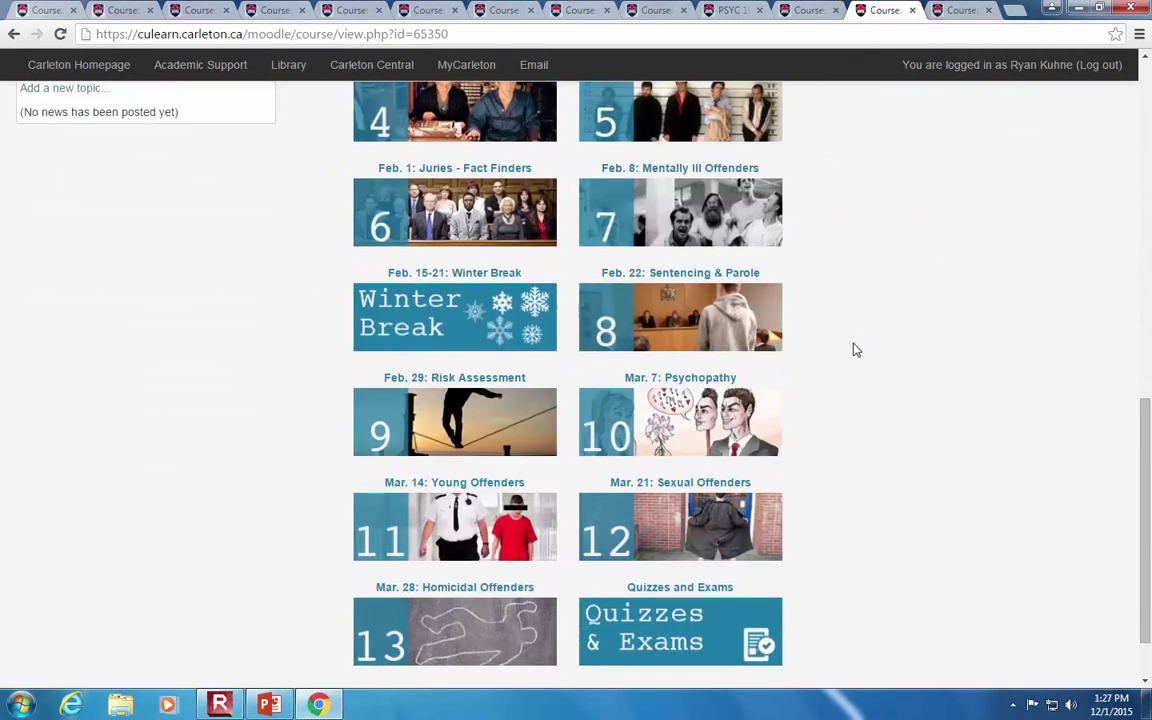
click(624, 462)
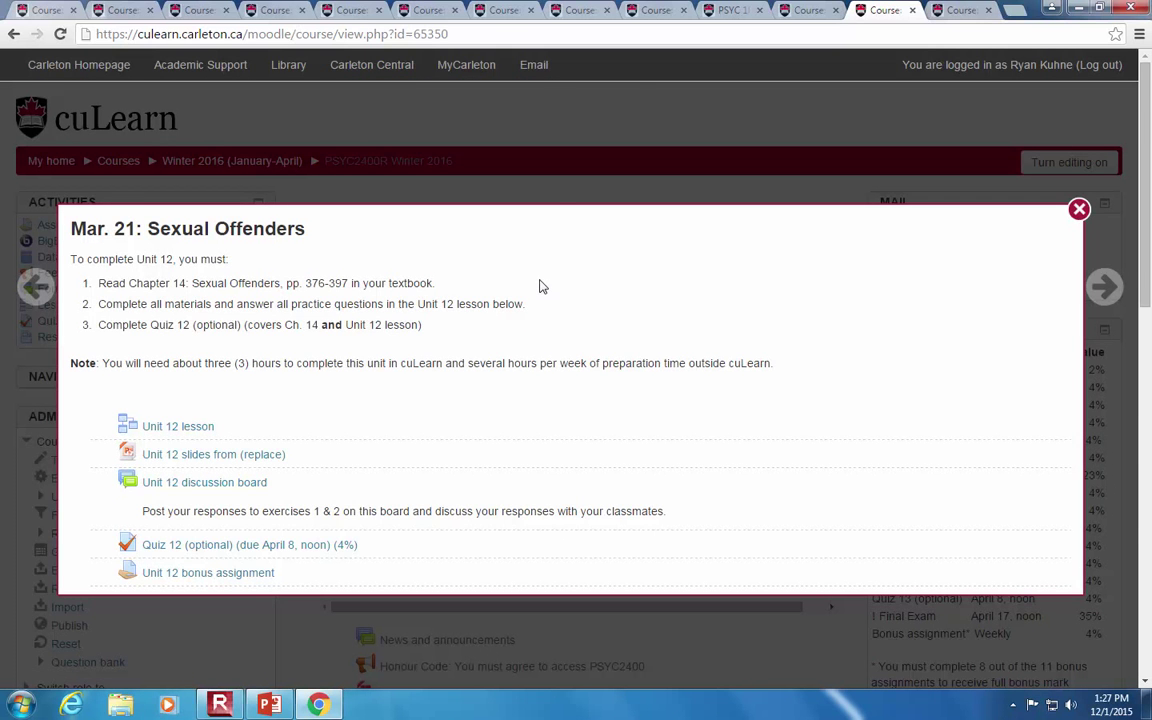
click(710, 105)
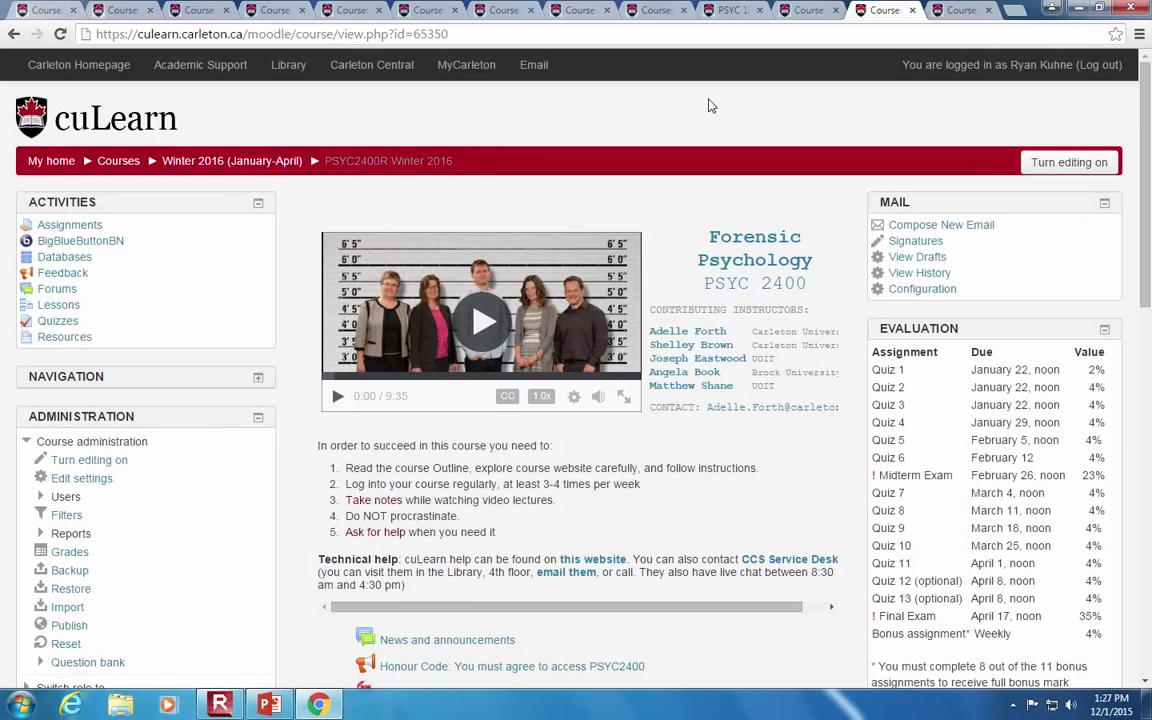
Step: Open the BUSI 1001 course page and look over its list of collapsed sections
click(950, 10)
scroll(850, 290, down, 1)
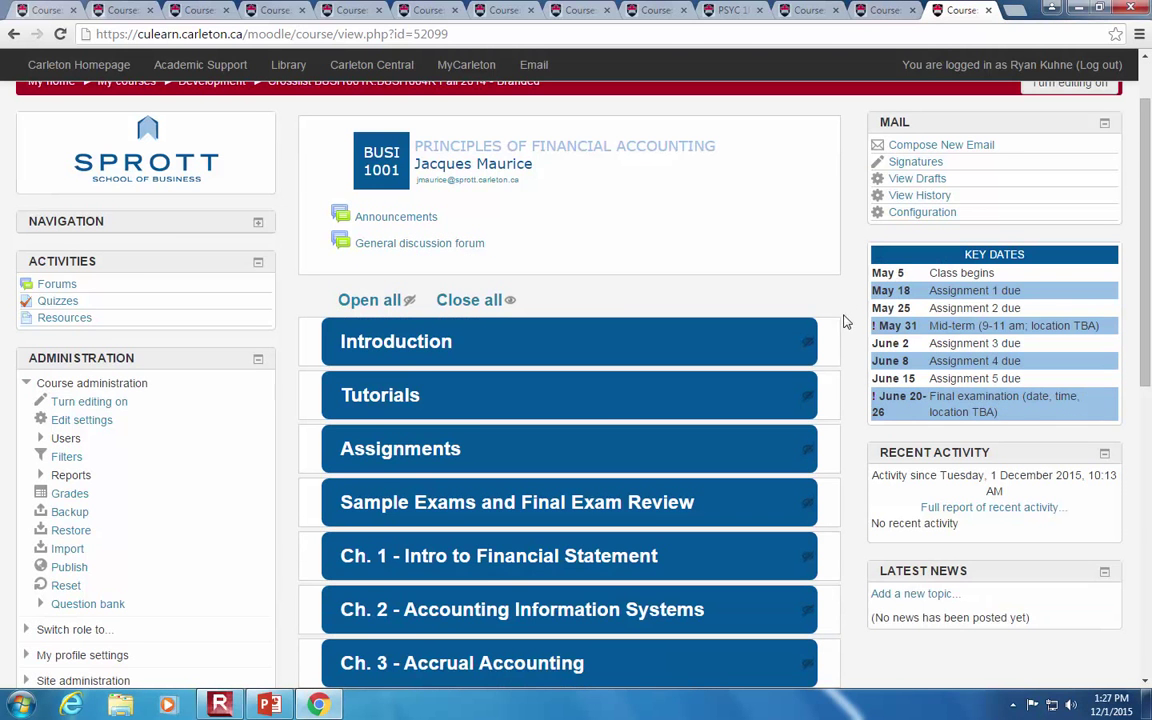
scroll(845, 320, down, 8)
scroll(845, 326, up, 1)
scroll(843, 326, up, 5)
Step: Expand and collapse the Introduction, Assignments, and Sample Exams and Final Exam Review sections in turn
click(684, 276)
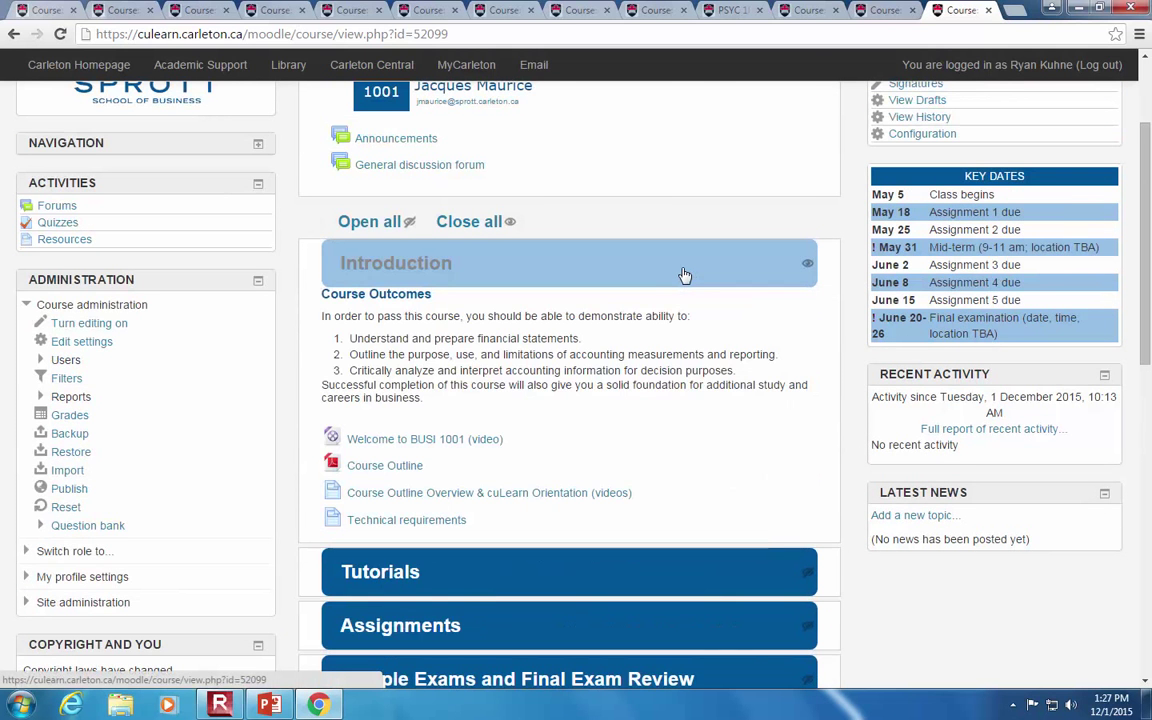
click(684, 276)
click(683, 276)
click(683, 276)
click(673, 370)
click(674, 370)
click(663, 421)
click(662, 423)
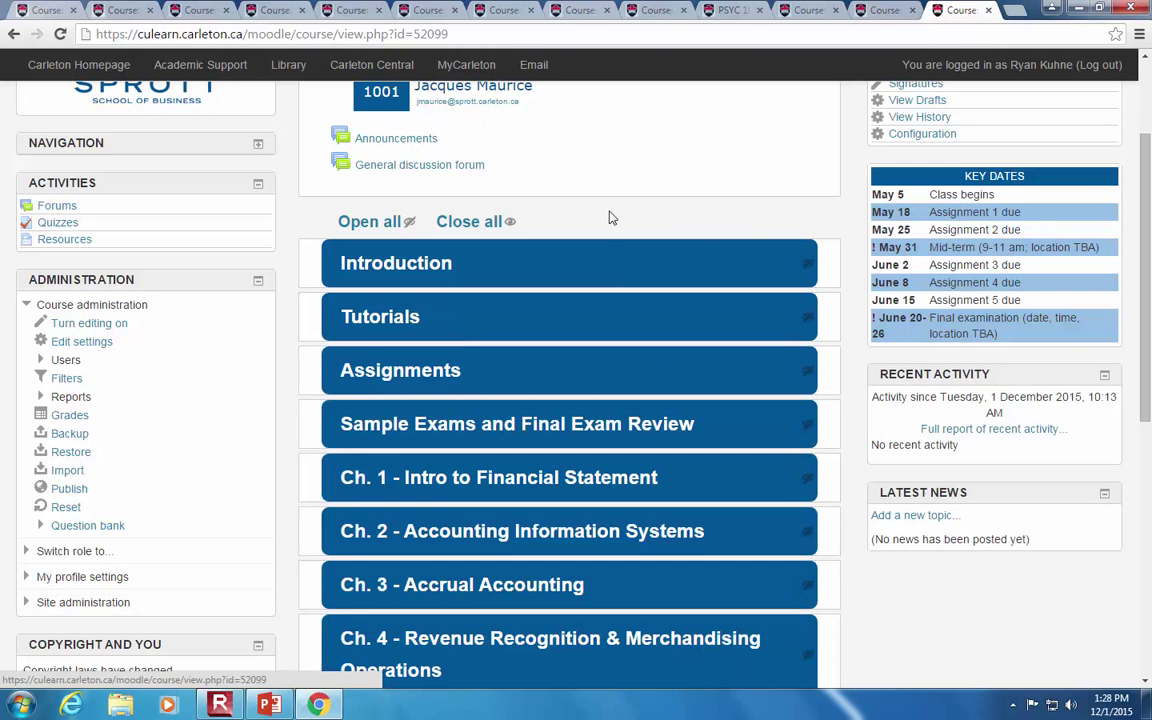
Step: Switch to the Example Course 3: ELEC page and view its general section and first topics
click(44, 10)
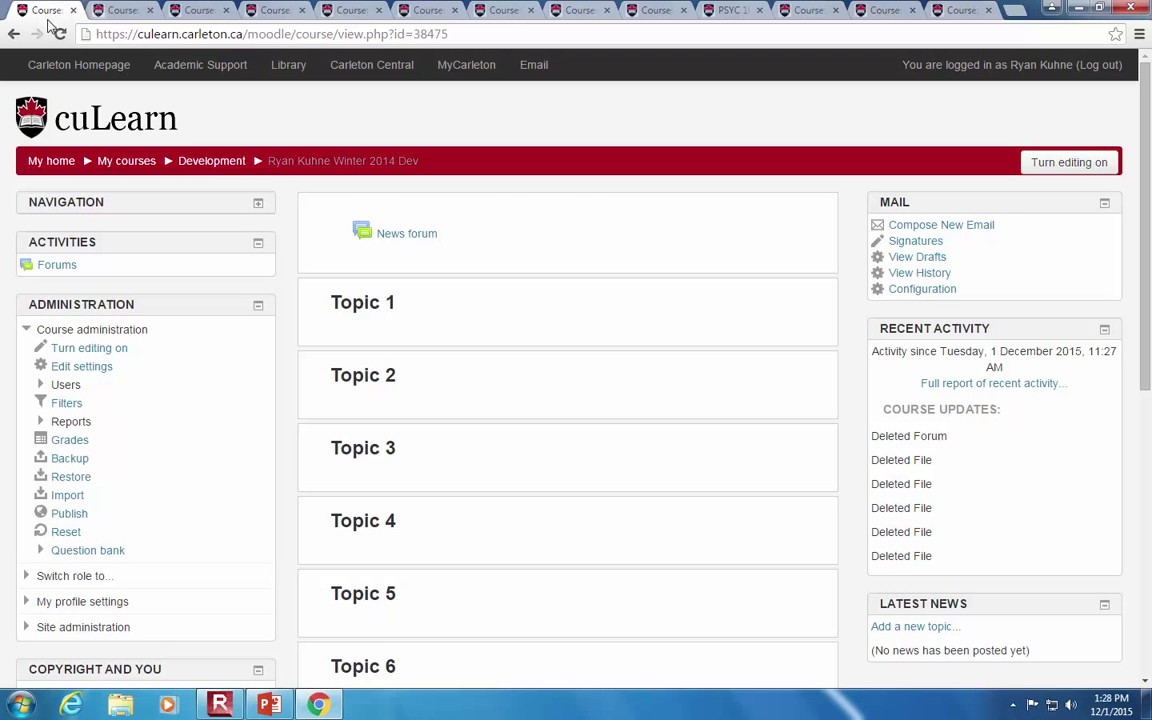
click(115, 12)
scroll(305, 316, up, 20)
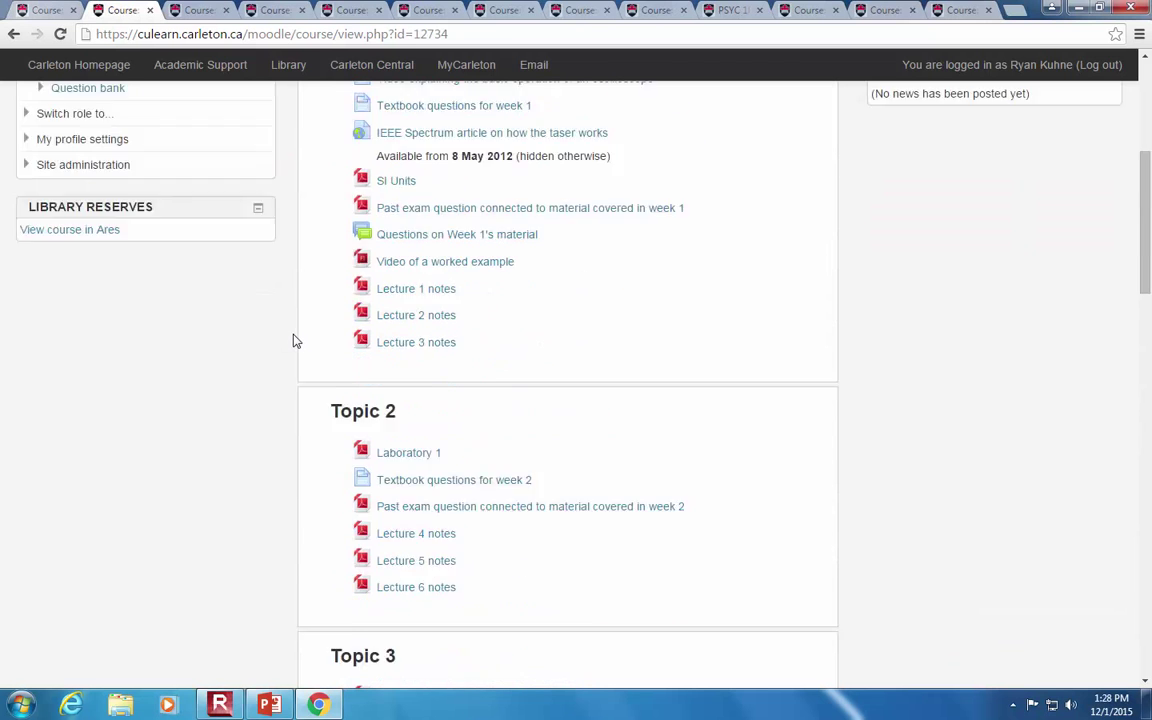
scroll(292, 341, up, 2)
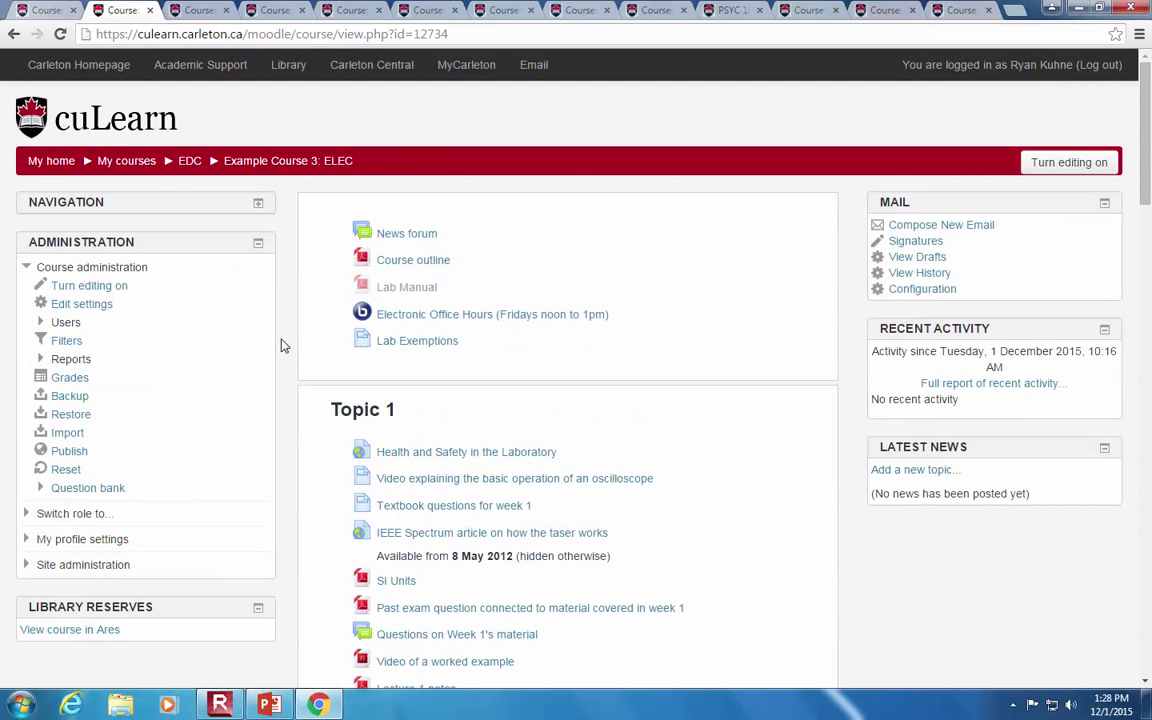
scroll(281, 346, down, 2)
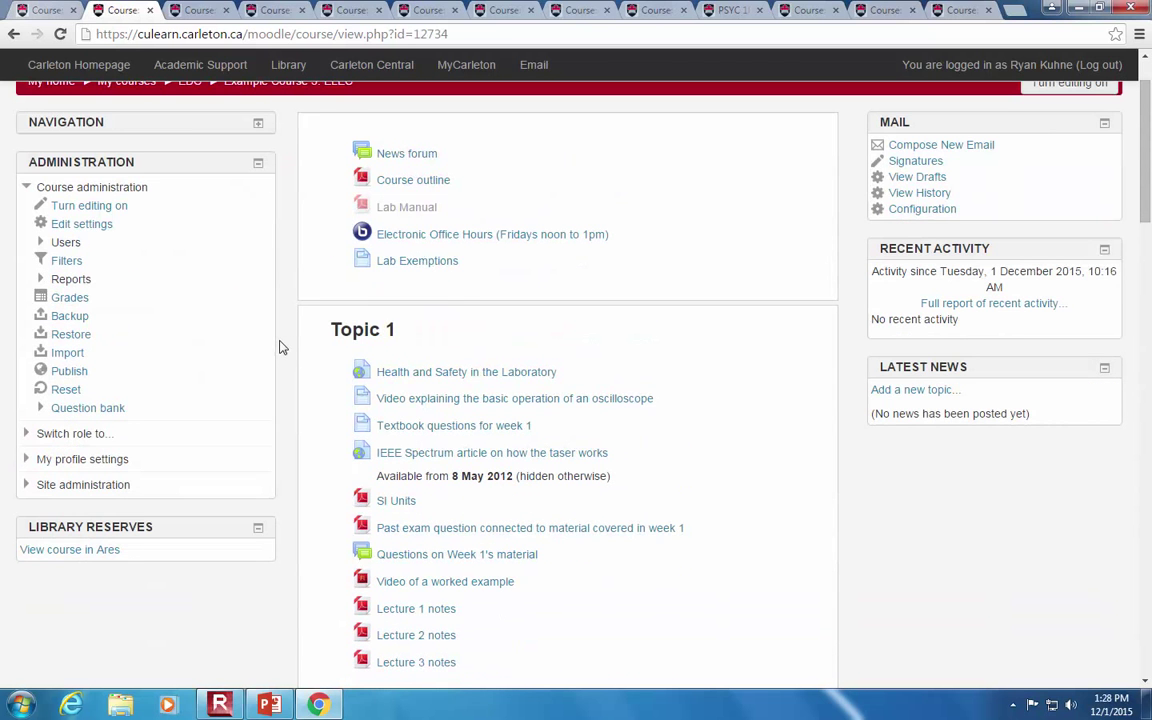
Step: Set the format of Example Course 3: ELEC to Weekly format, save the settings, and view the dated section headings
click(90, 227)
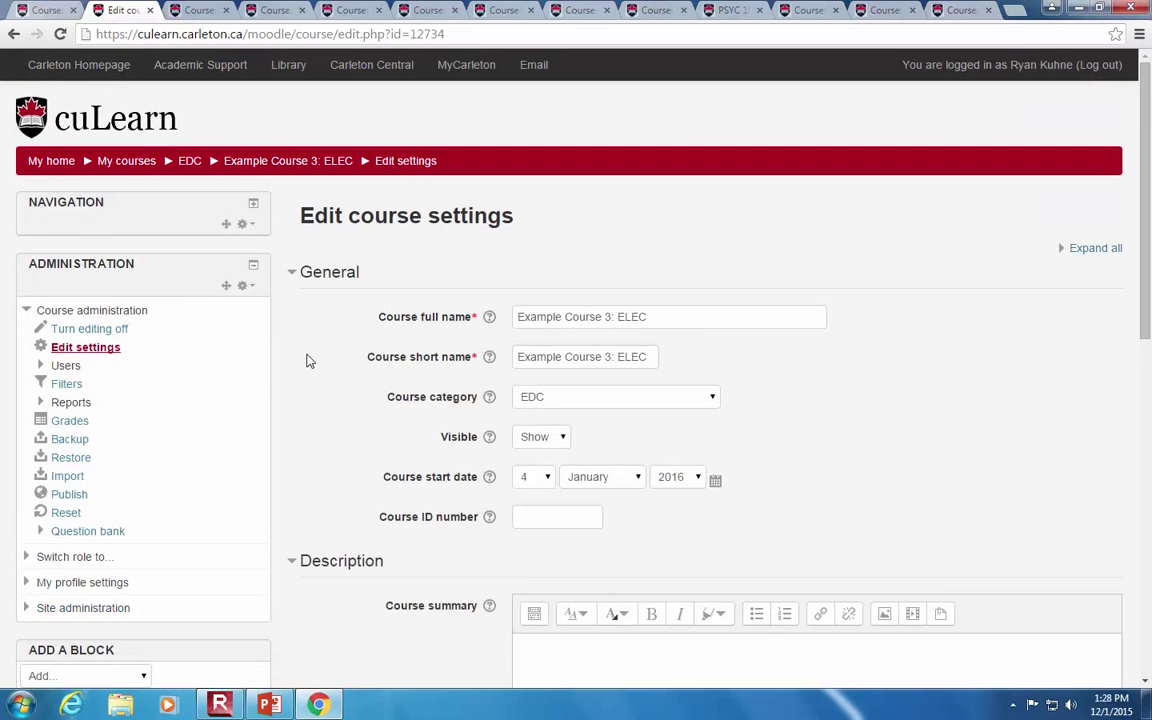
scroll(309, 360, down, 10)
scroll(339, 288, up, 2)
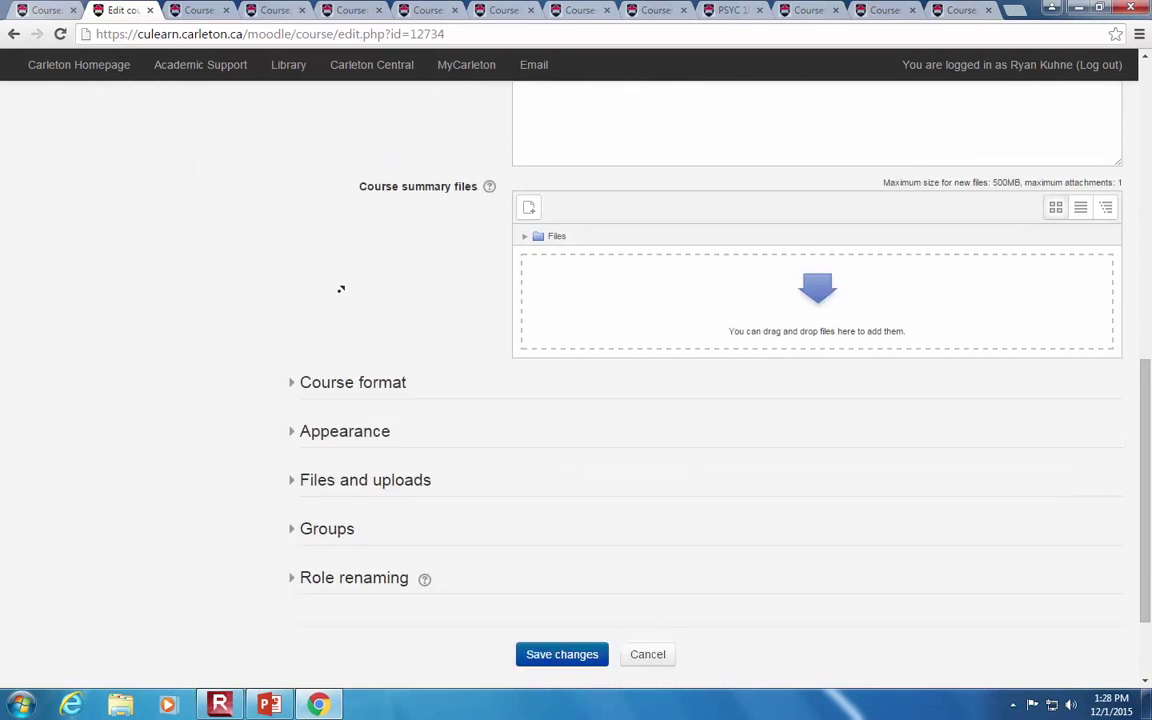
click(360, 437)
scroll(342, 369, down, 2)
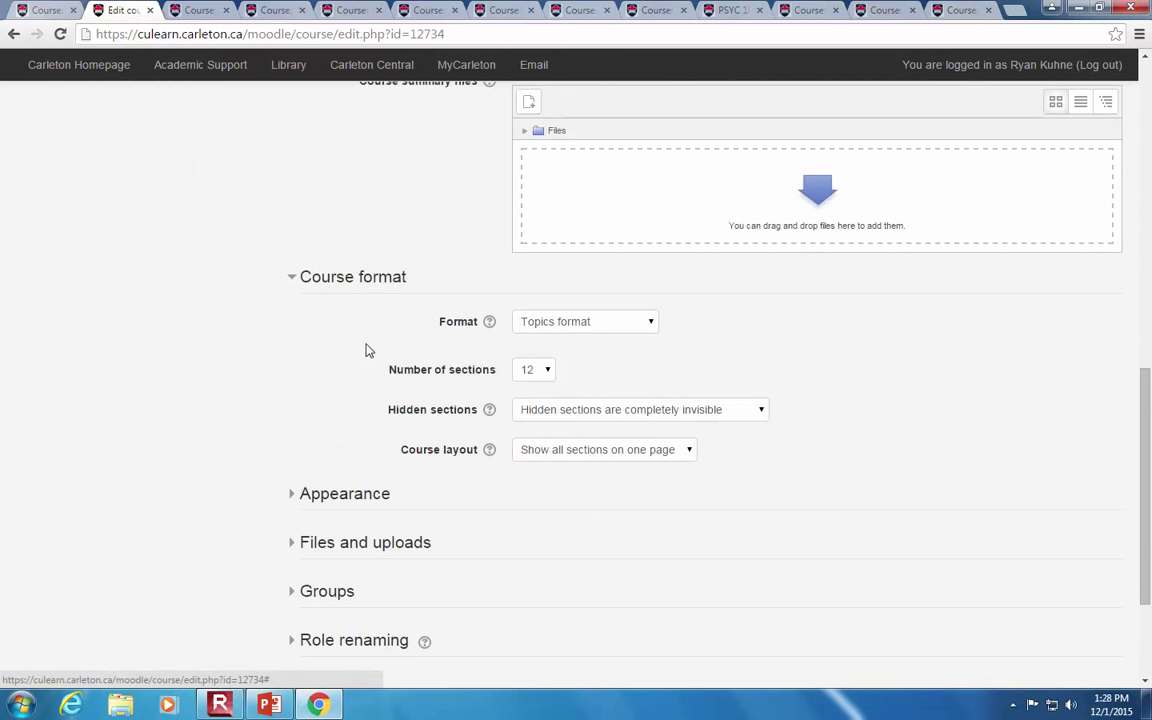
click(560, 323)
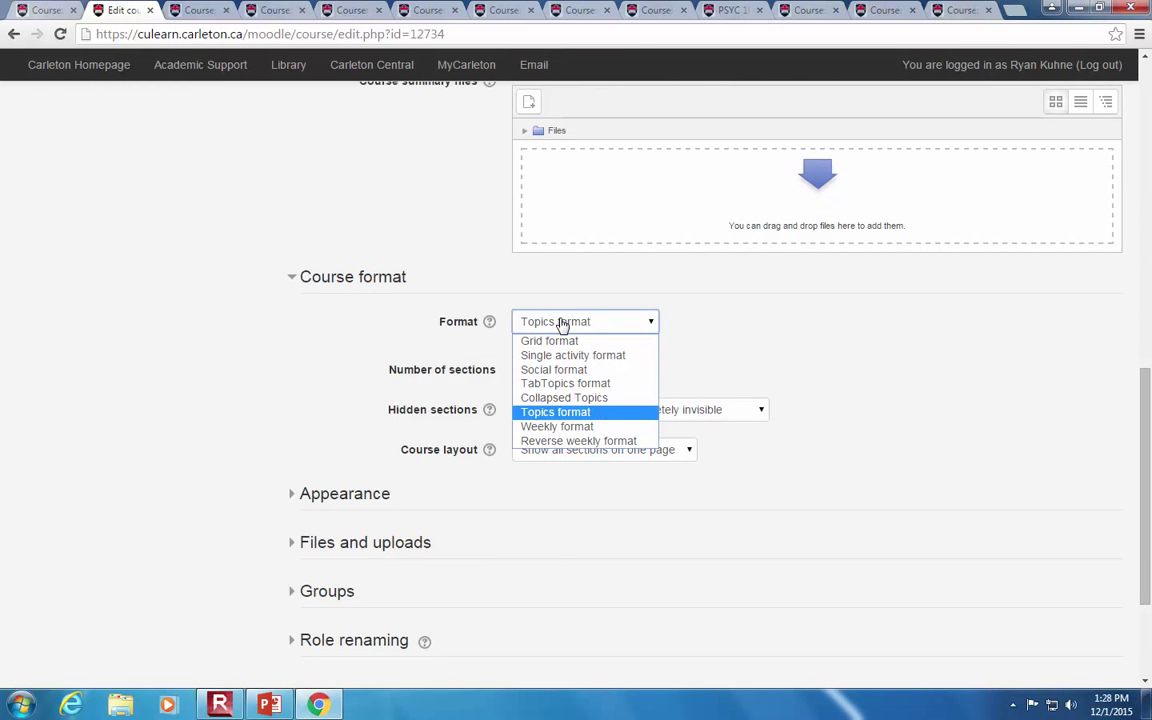
click(590, 427)
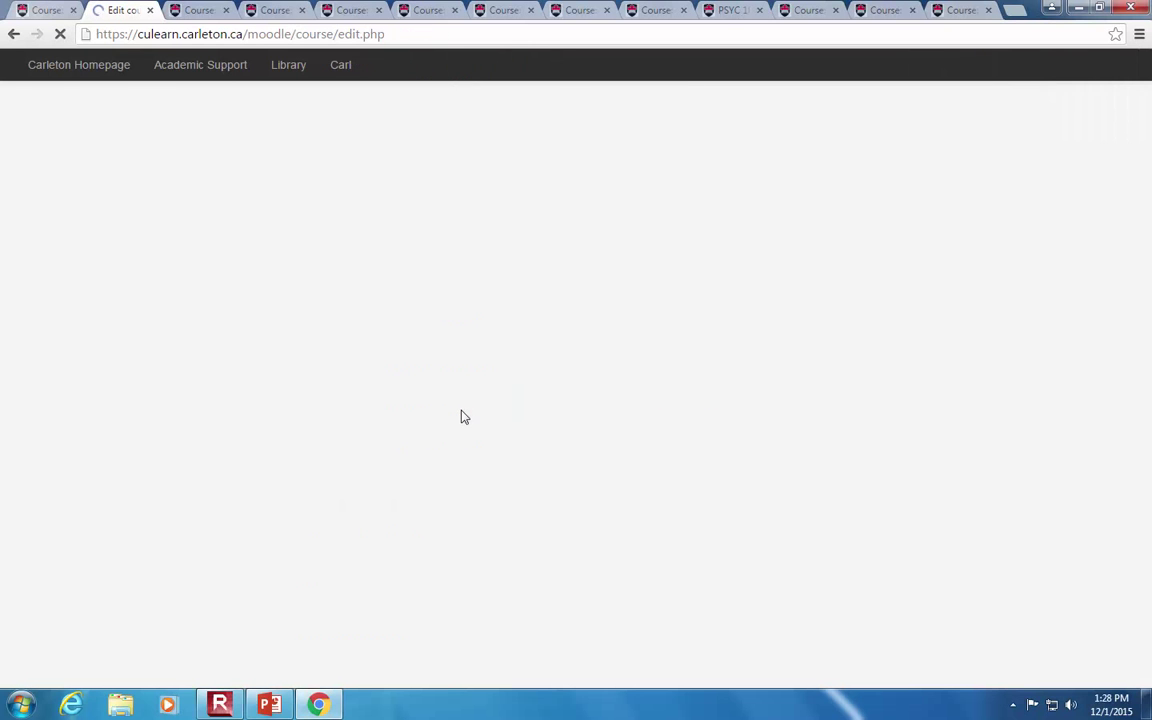
scroll(463, 417, down, 6)
scroll(463, 435, down, 3)
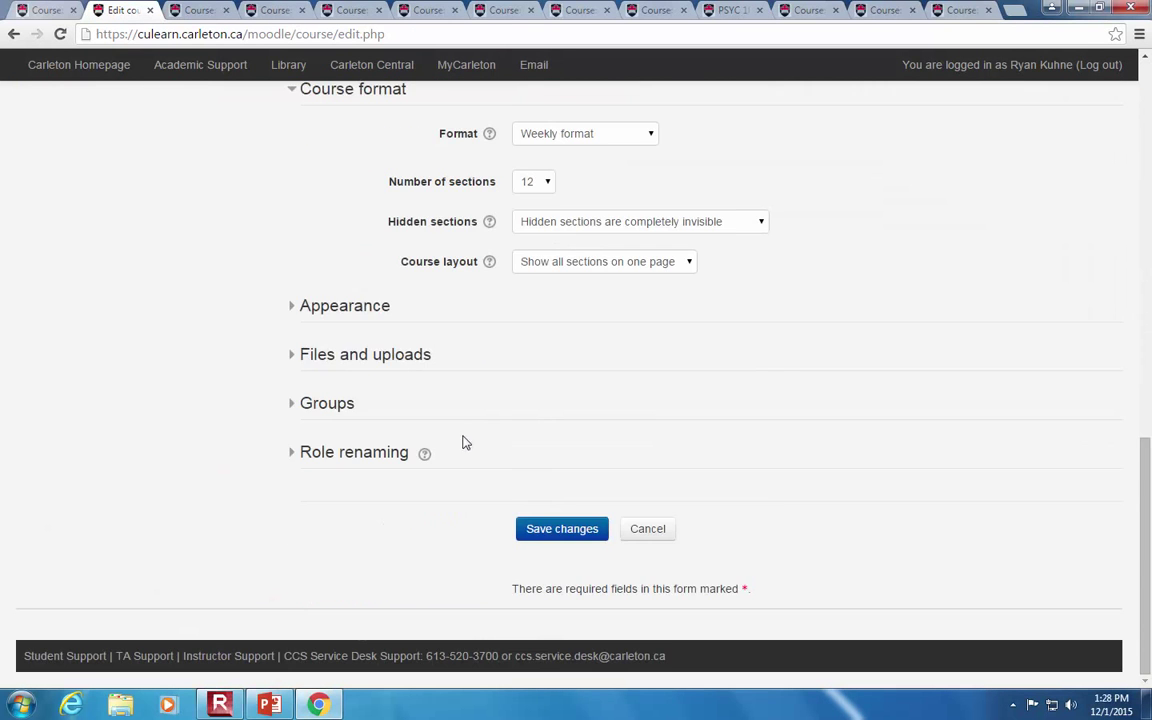
click(566, 530)
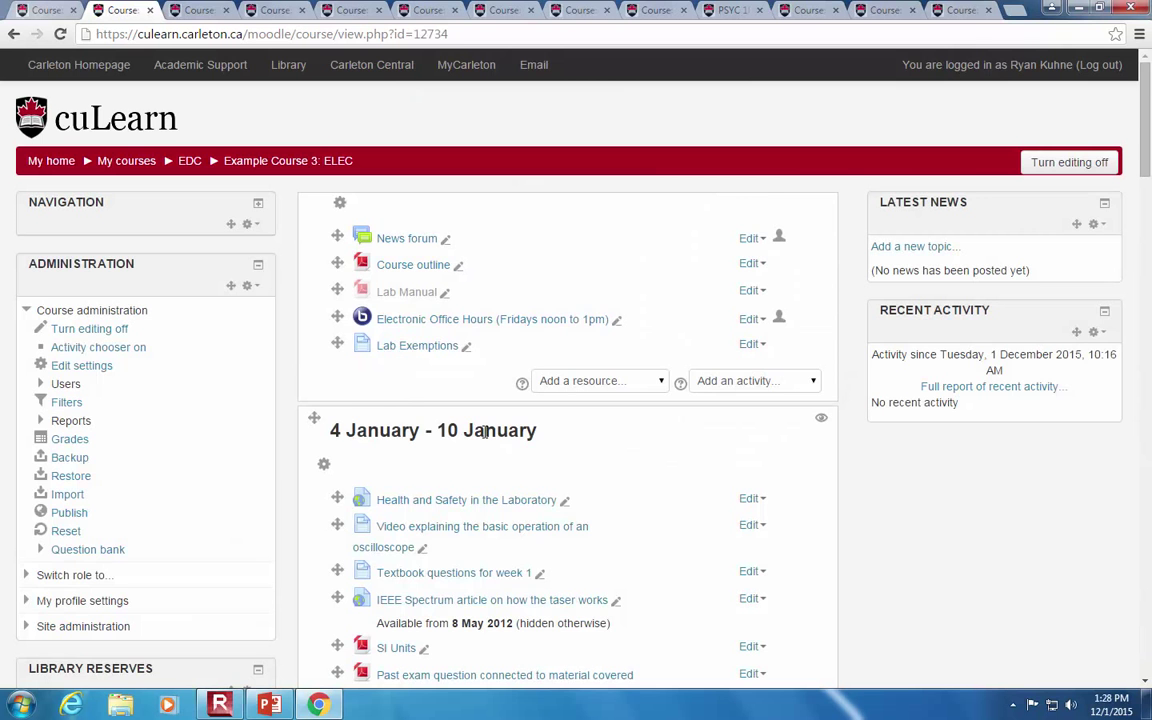
scroll(490, 440, down, 3)
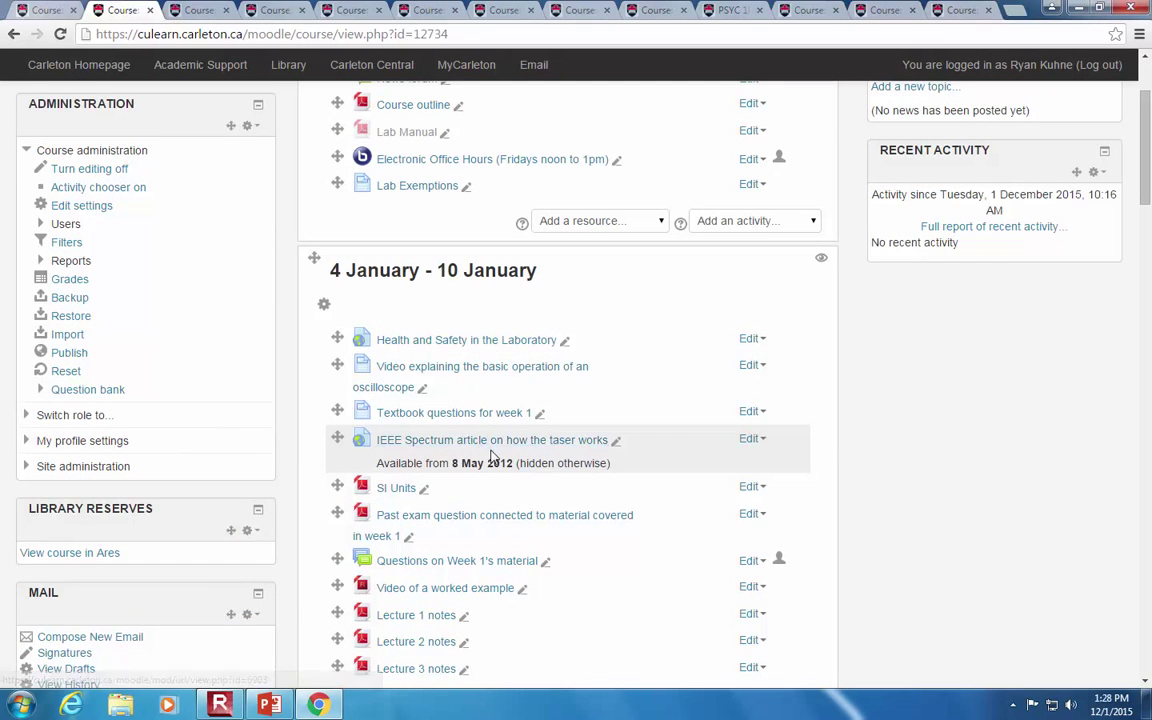
scroll(386, 425, up, 3)
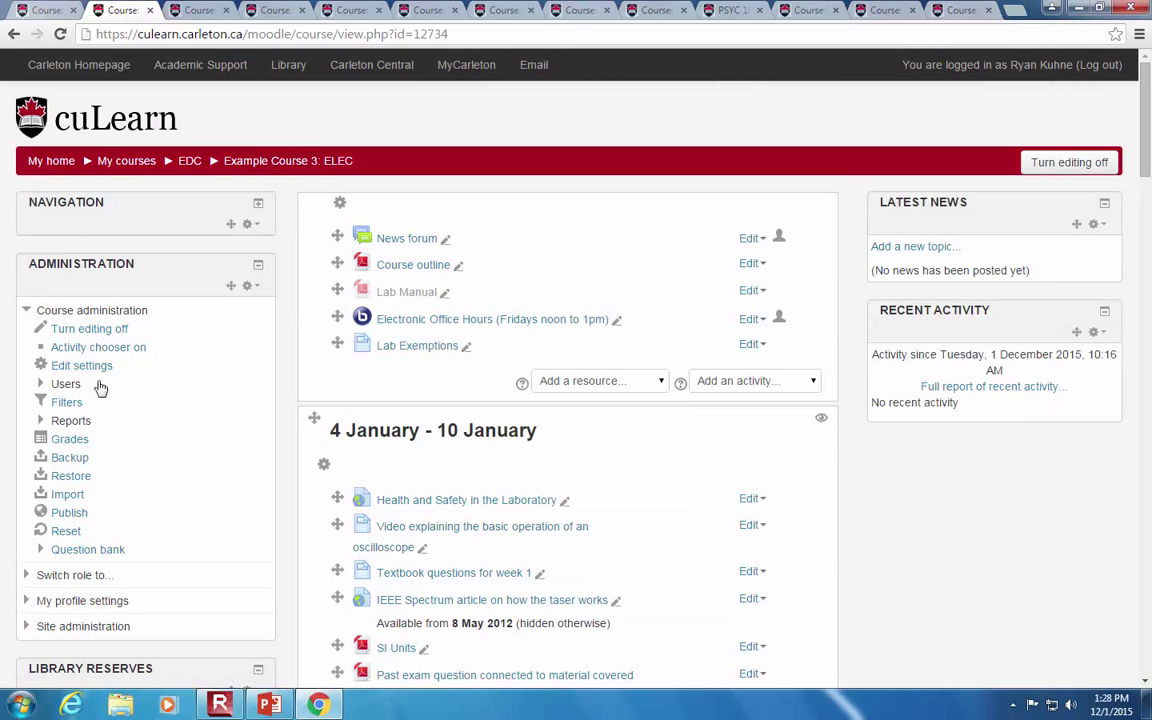
Step: Set the format of Example Course 3: ELEC to Collapsed Topics and save the course settings
click(80, 368)
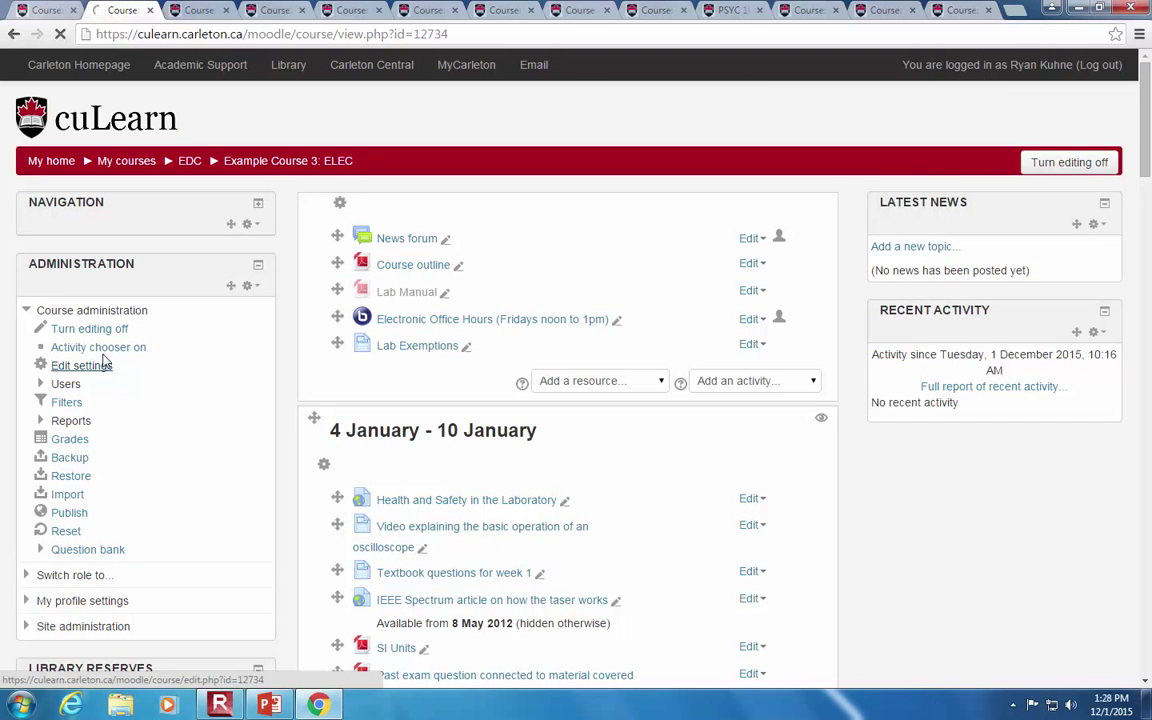
scroll(509, 478, down, 7)
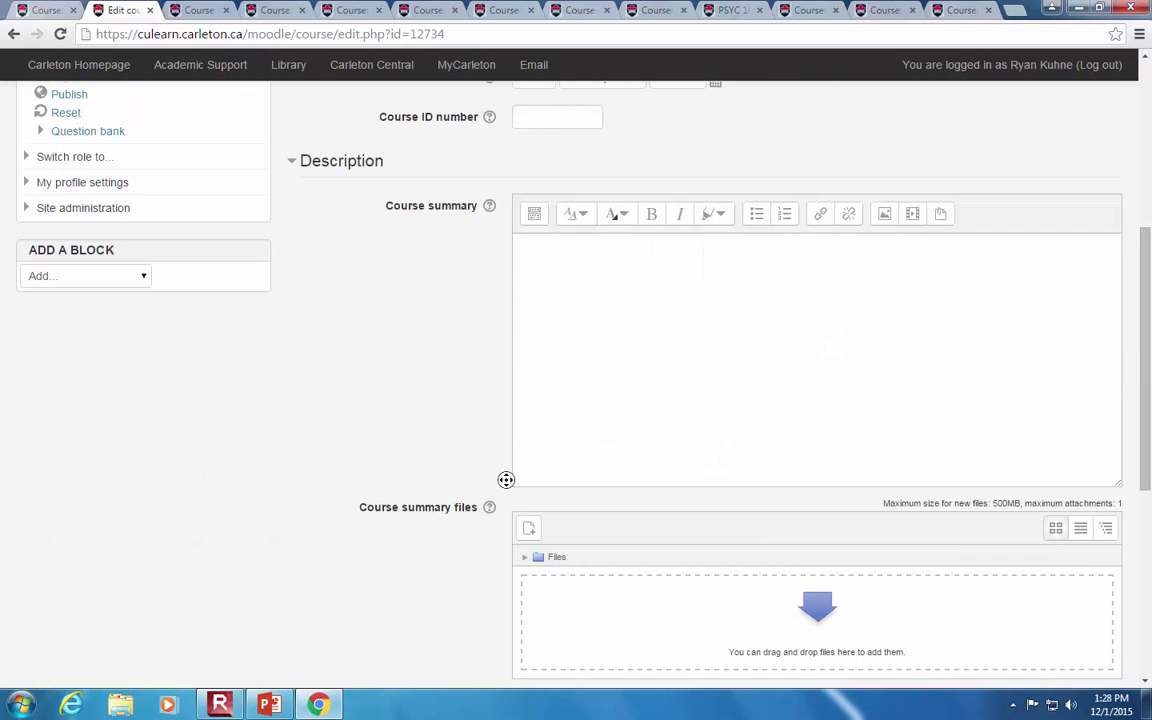
click(398, 466)
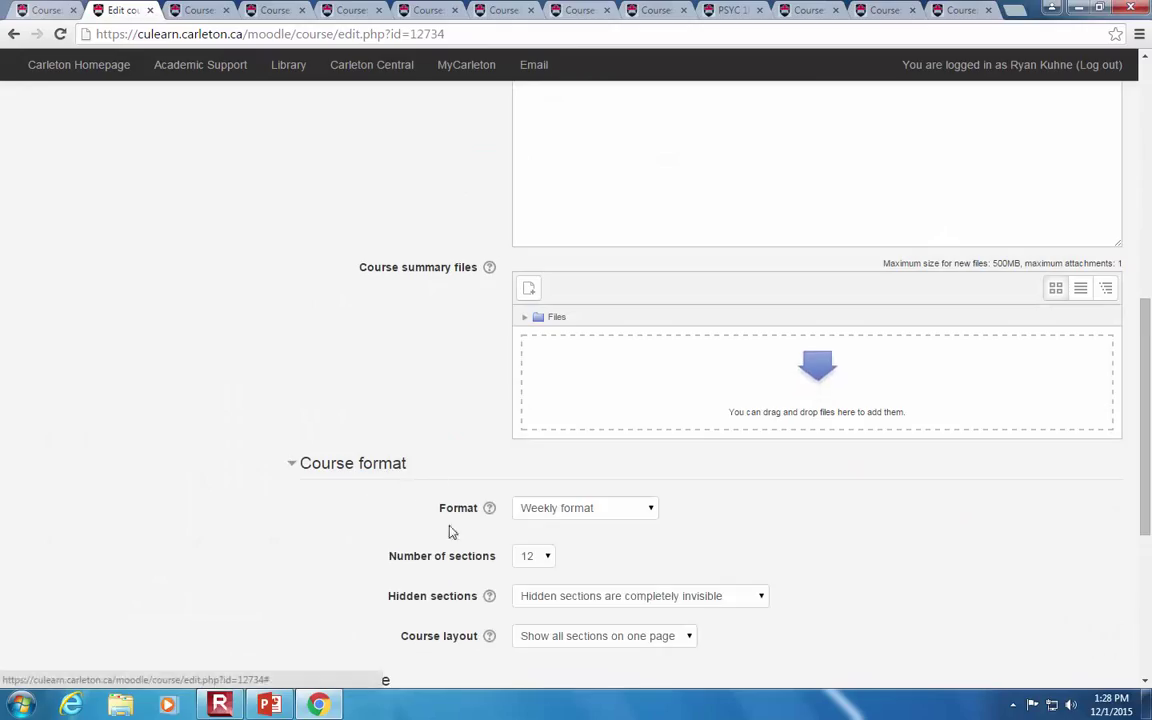
click(560, 509)
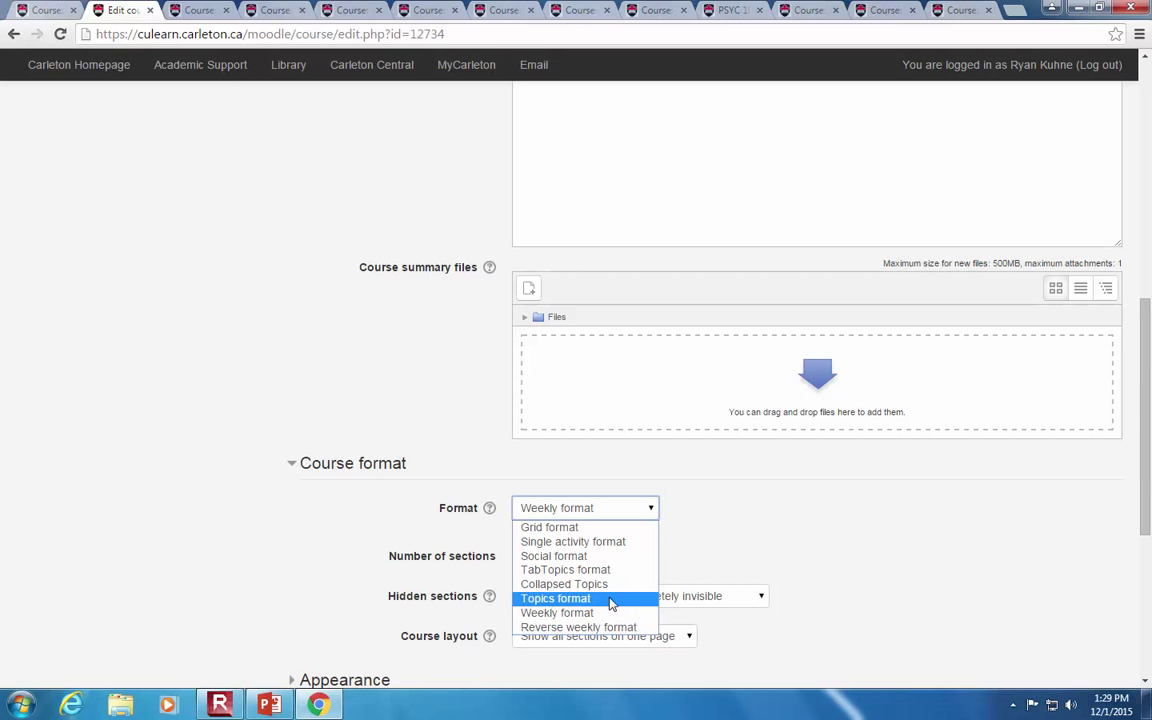
click(592, 586)
scroll(385, 565, down, 3)
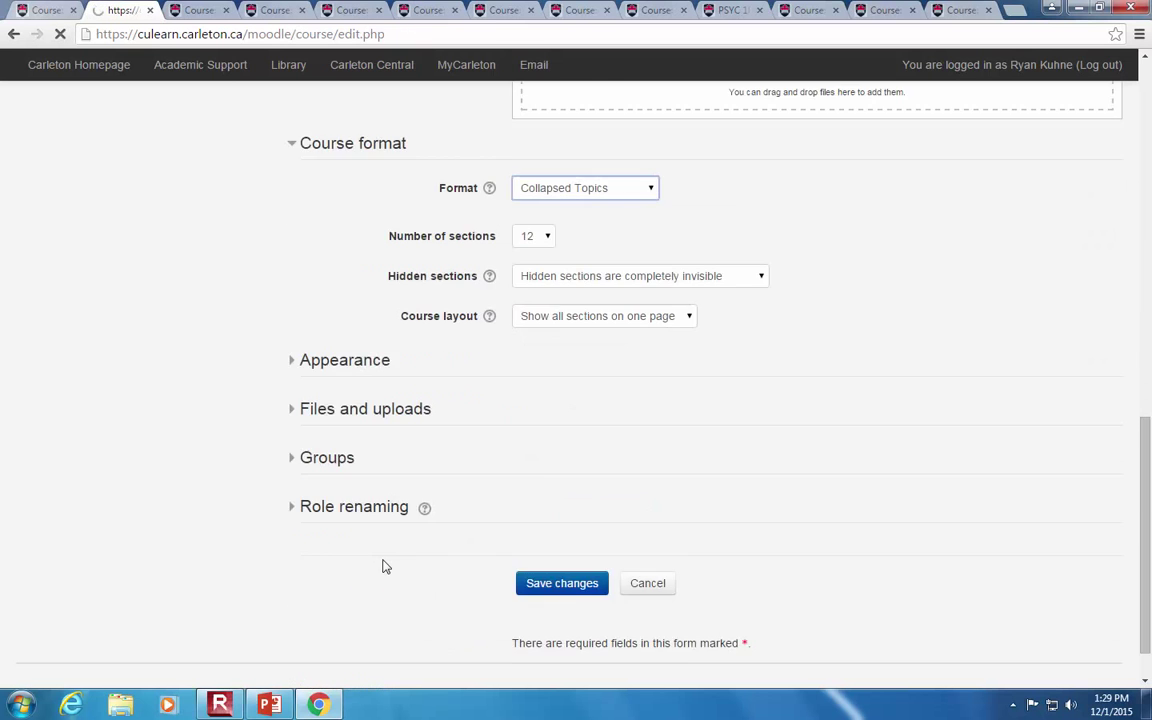
scroll(445, 555, down, 15)
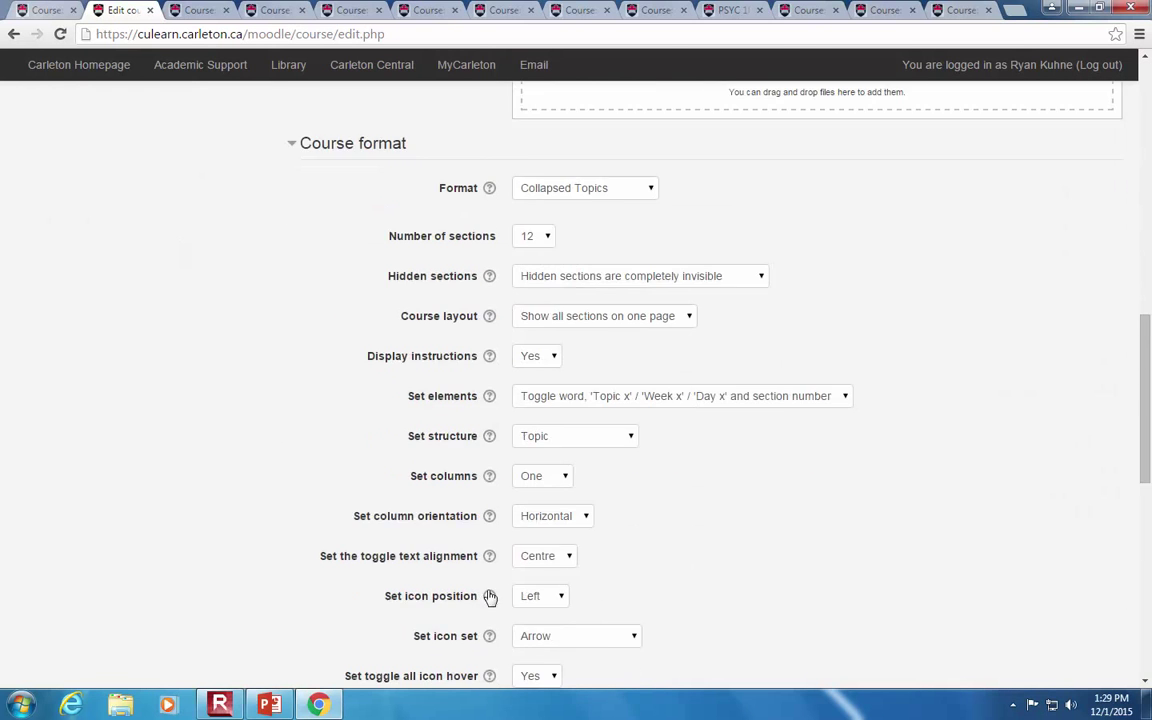
click(553, 612)
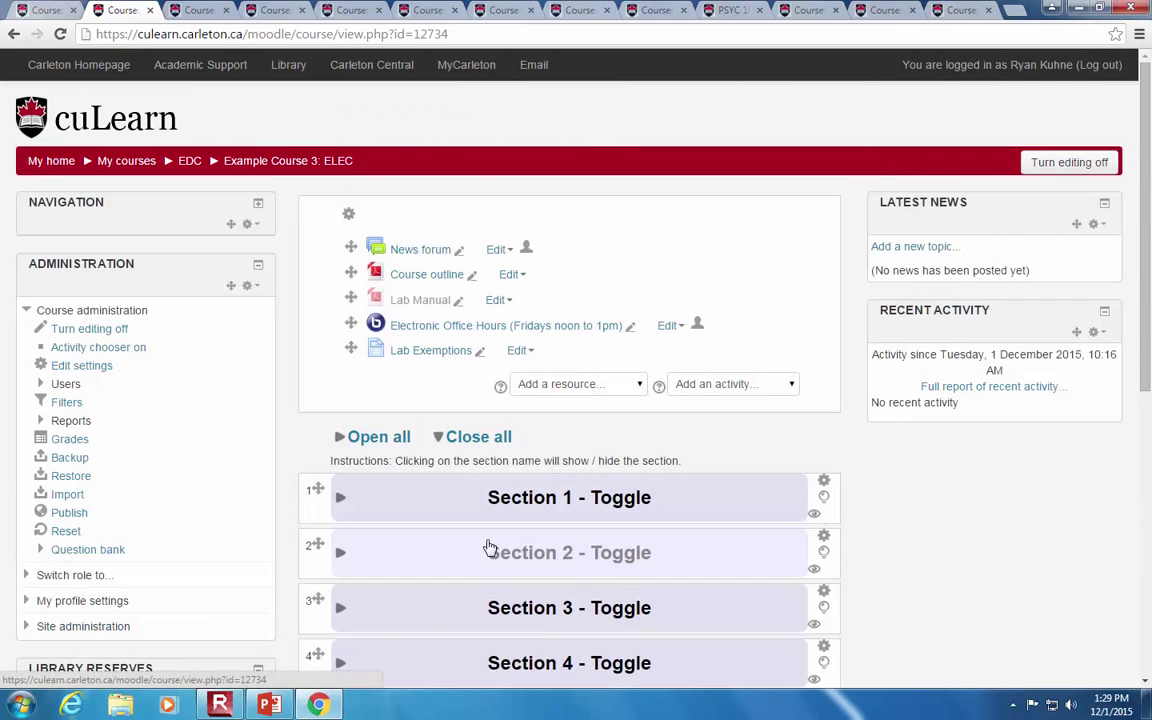
Step: Expand and collapse Section 1 and Section 2 on the course page to check their contents
scroll(450, 553, down, 2)
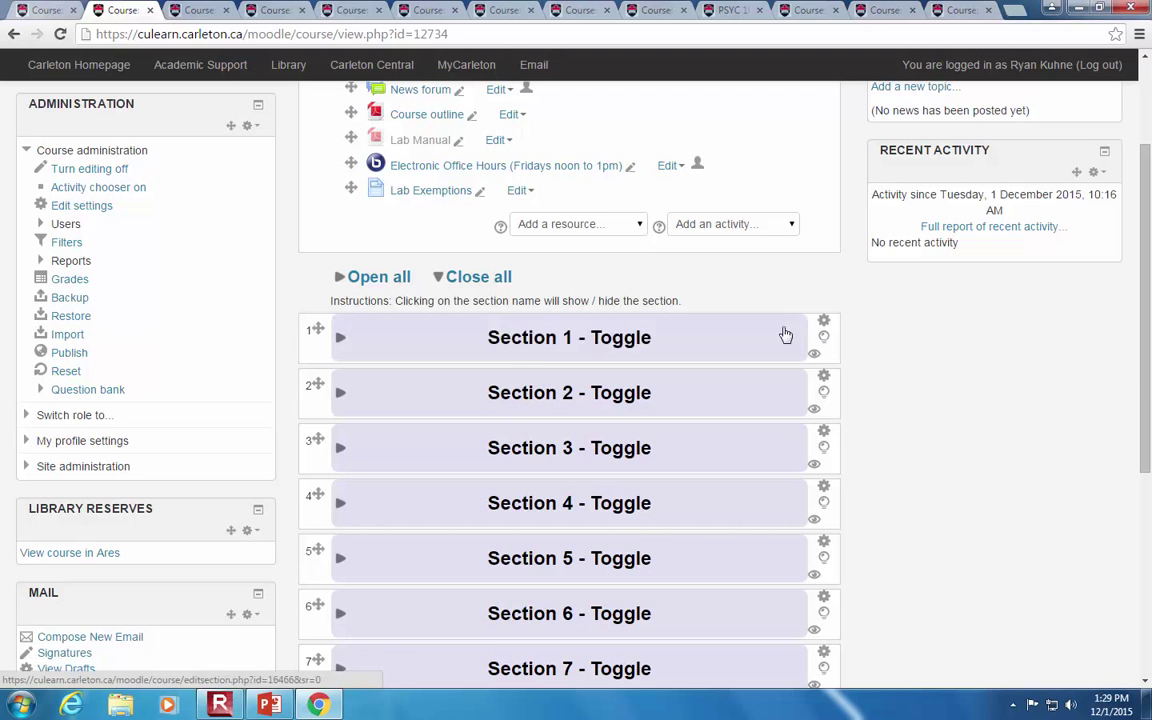
click(407, 348)
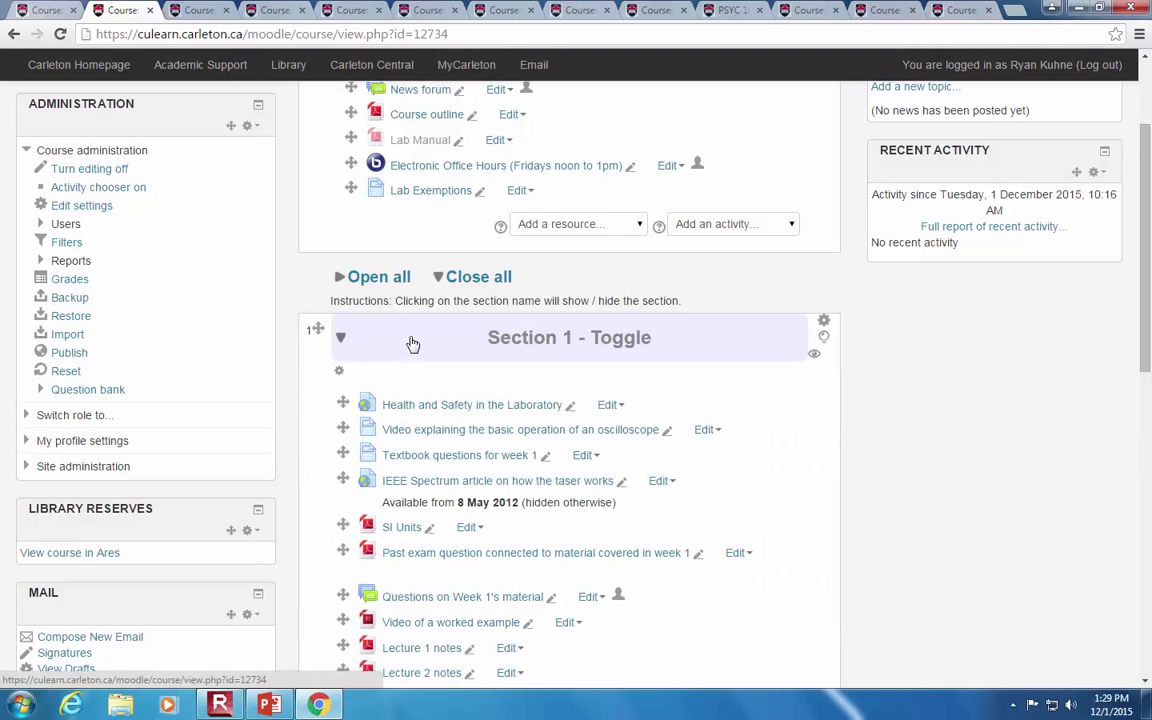
click(411, 342)
click(416, 400)
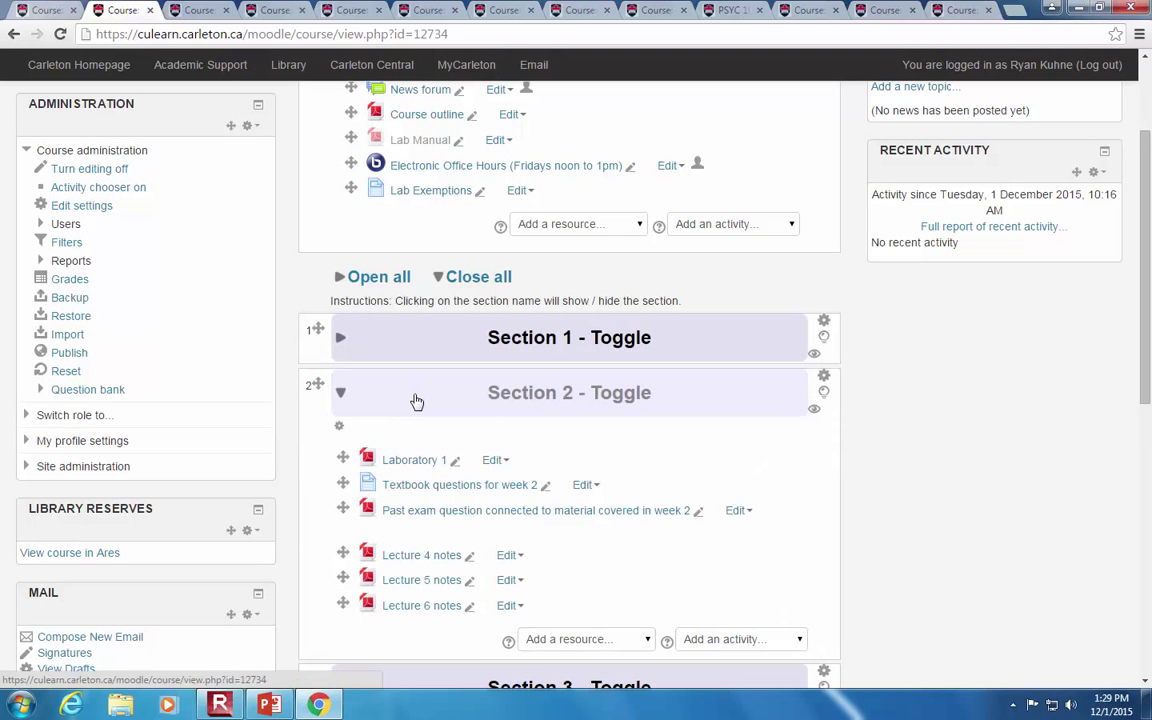
click(416, 401)
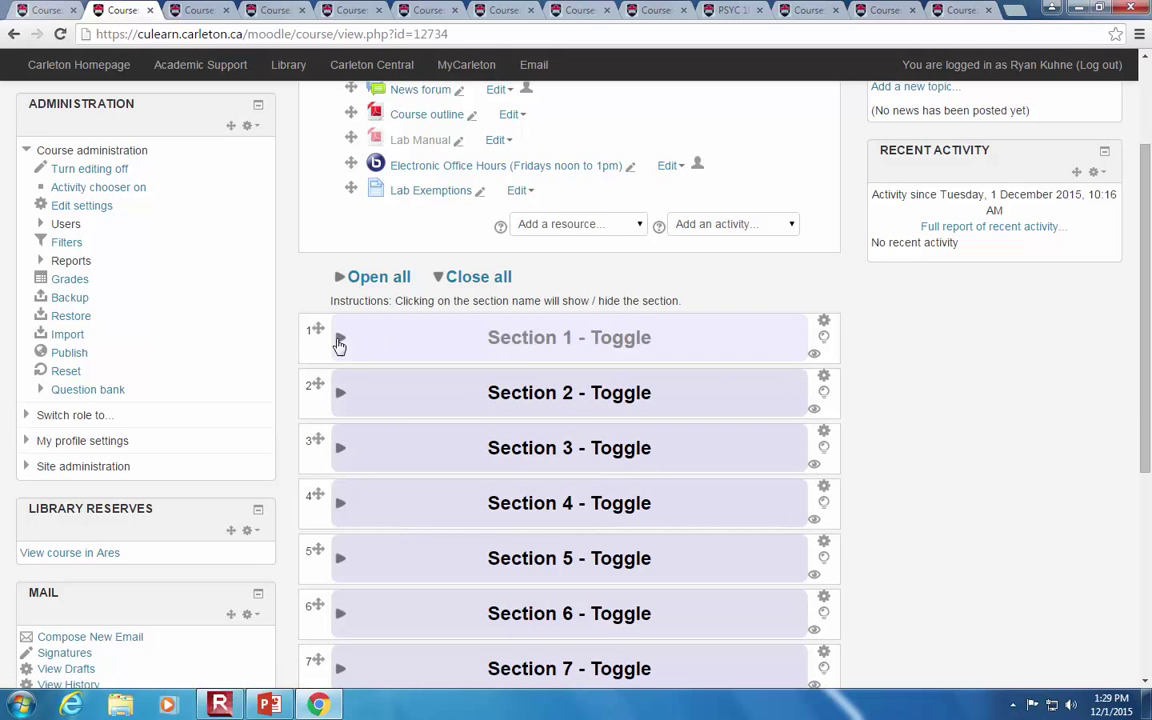
Step: Hide Sections 2 through 5 of the course and try to move Section 2 towards Section 3
click(815, 411)
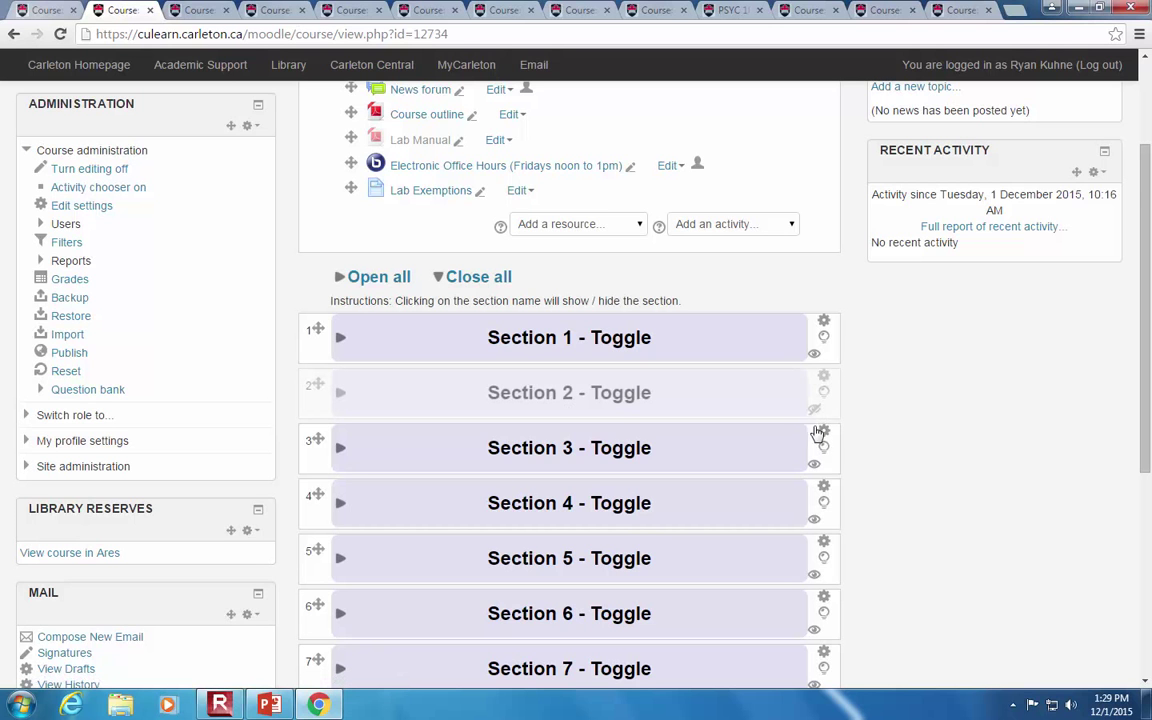
click(814, 466)
click(815, 521)
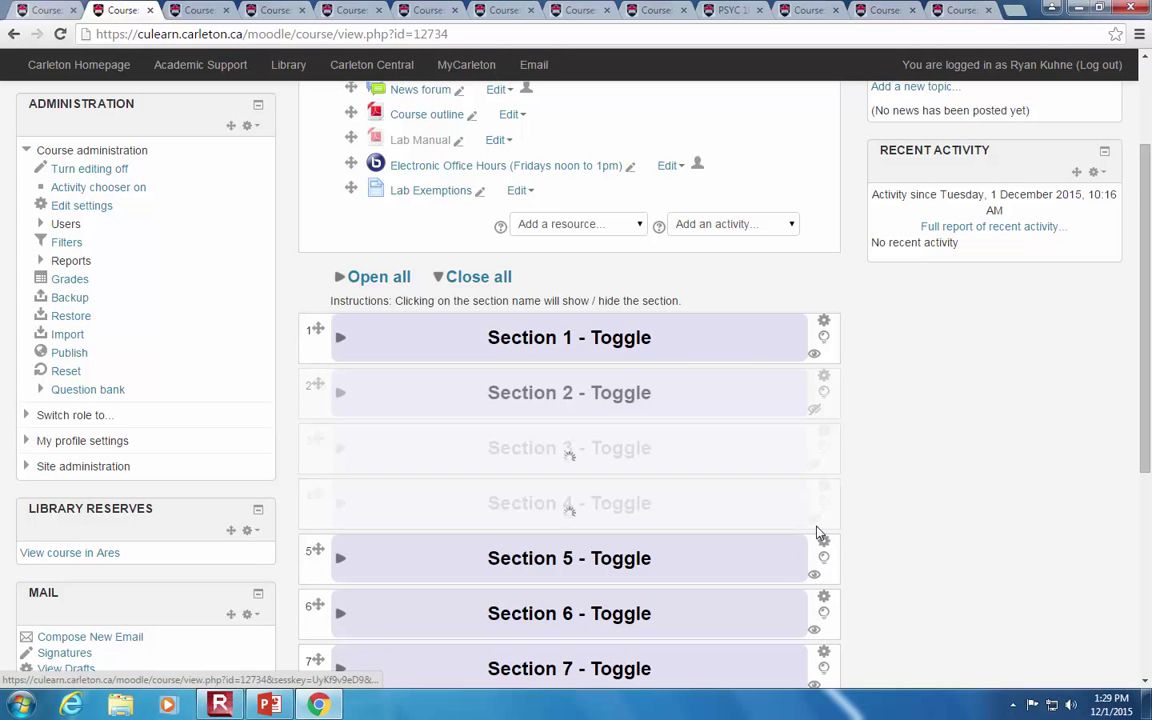
click(815, 575)
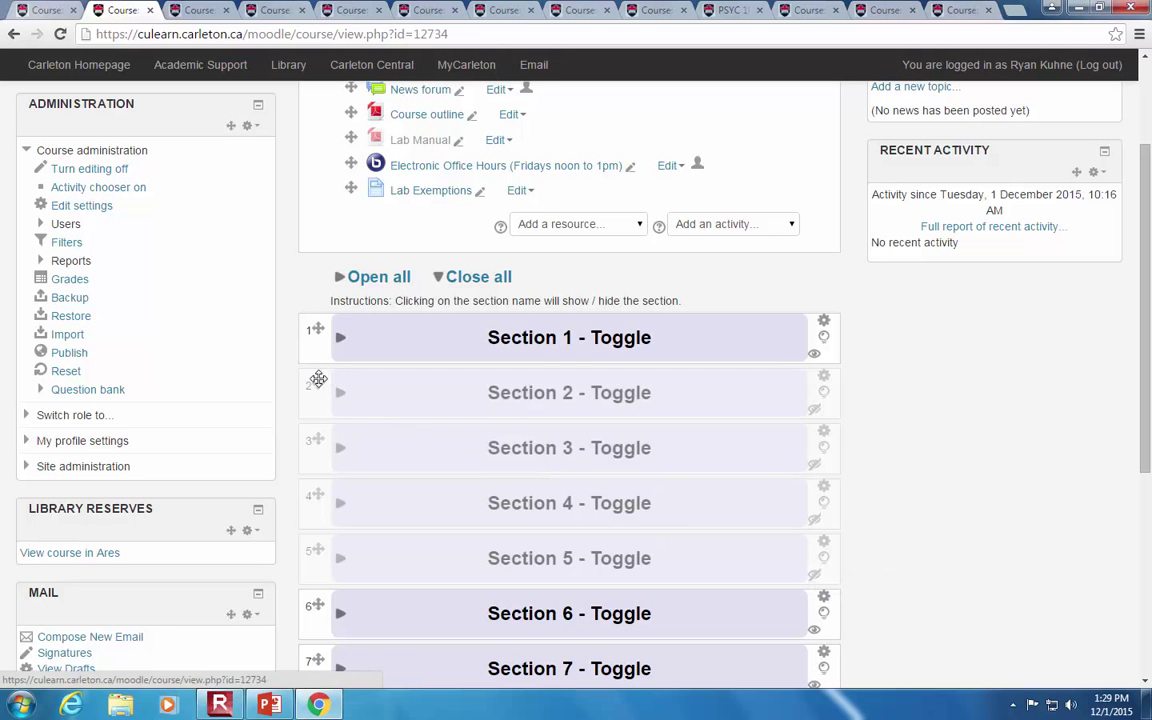
drag(310, 381, 318, 423)
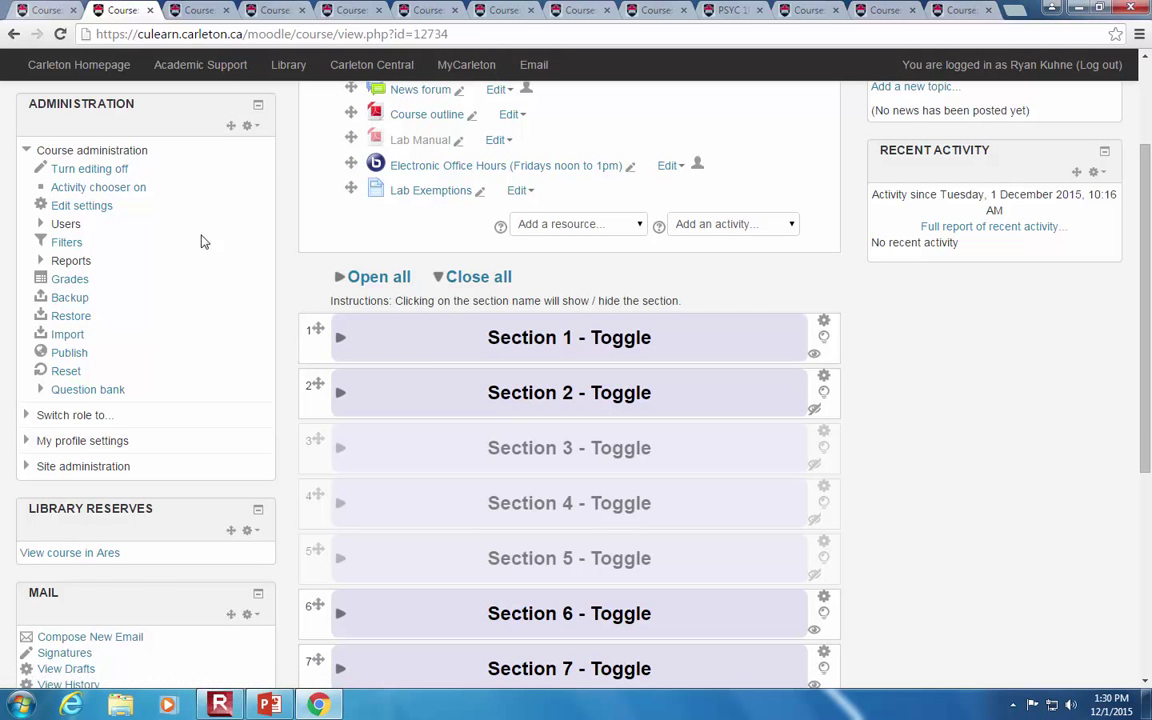
Step: Set the format of Example Course 3: ELEC to TabTopics format, save the settings, and turn editing off to view the tabs
scroll(136, 218, up, 1)
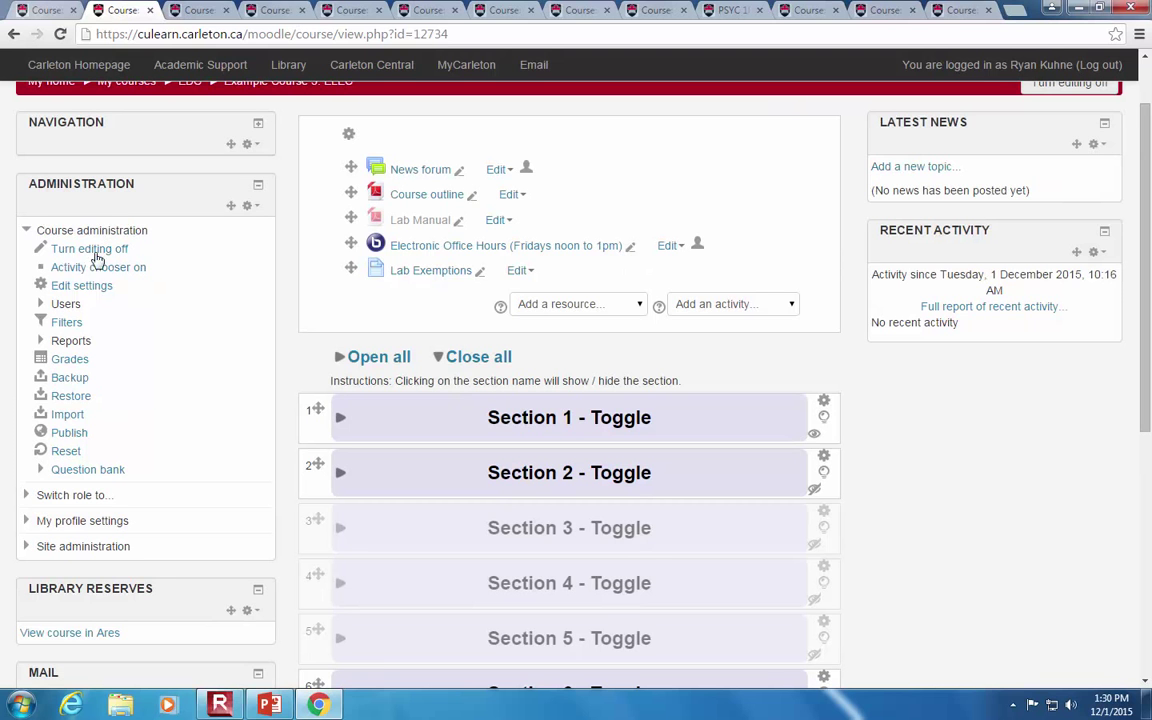
click(90, 287)
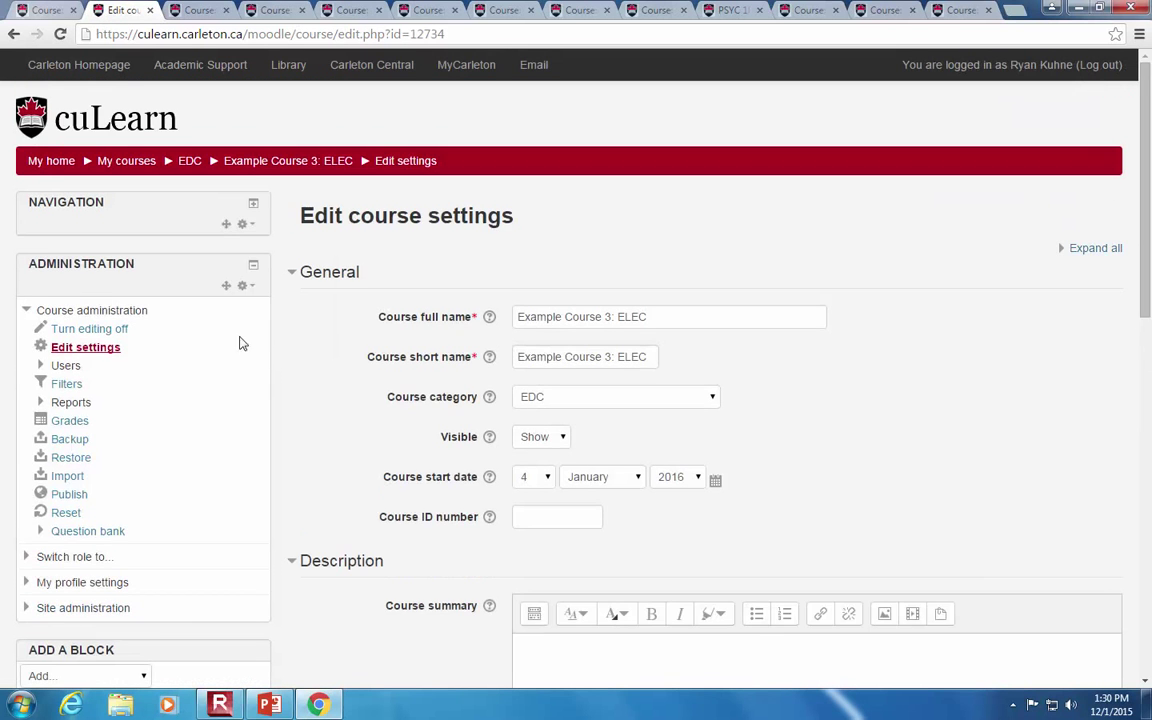
scroll(304, 361, down, 3)
scroll(304, 361, down, 5)
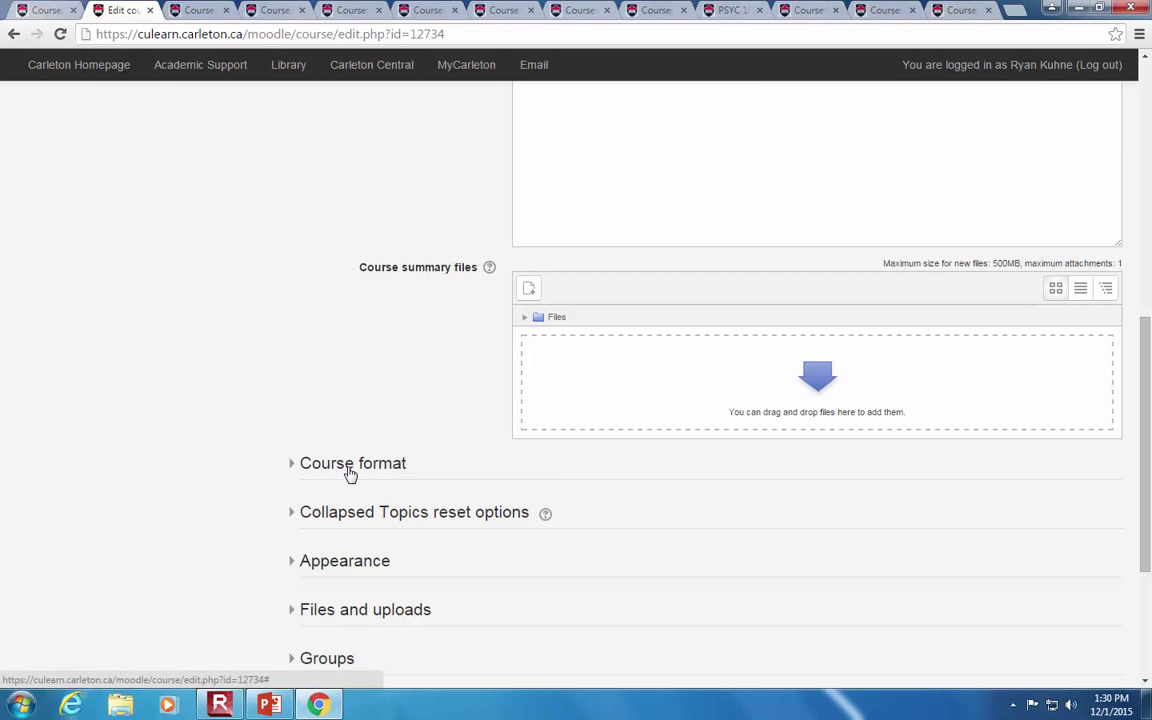
click(350, 468)
scroll(347, 470, down, 1)
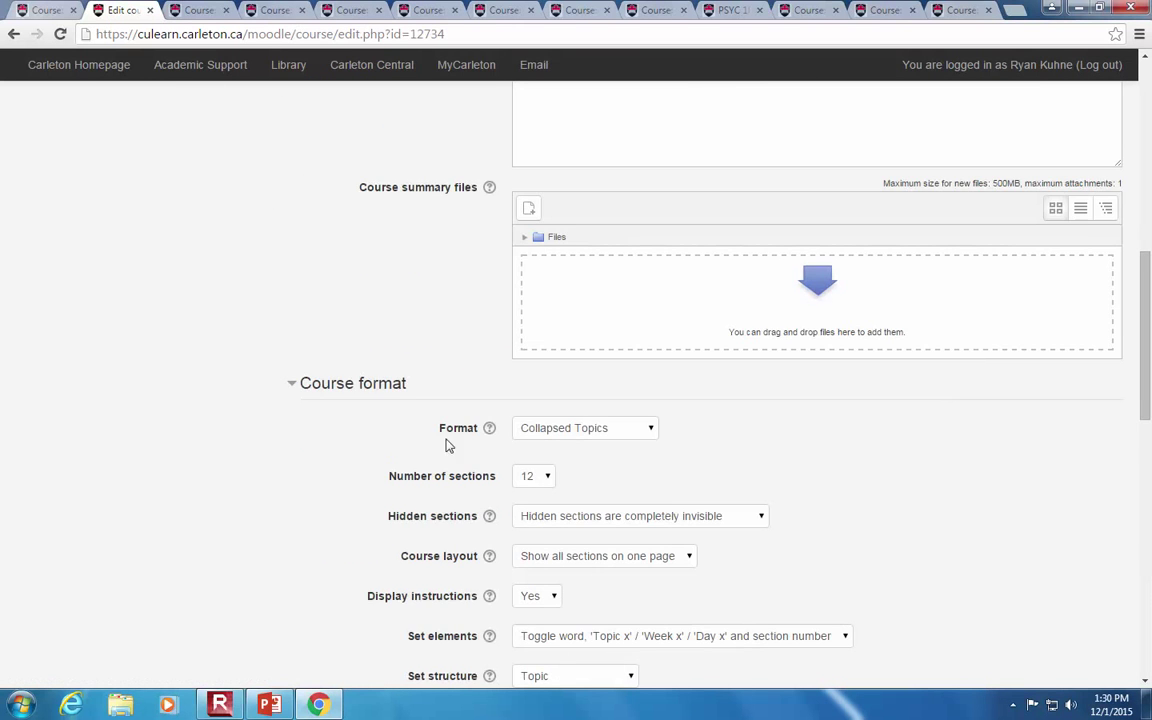
click(552, 430)
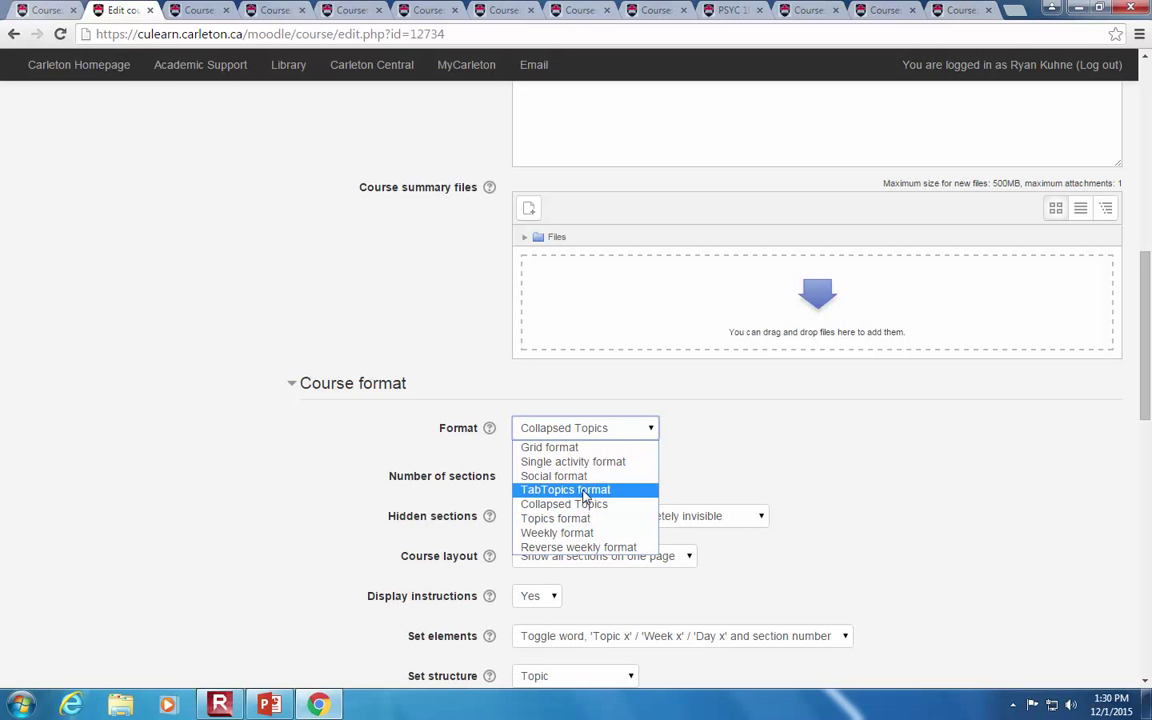
click(519, 489)
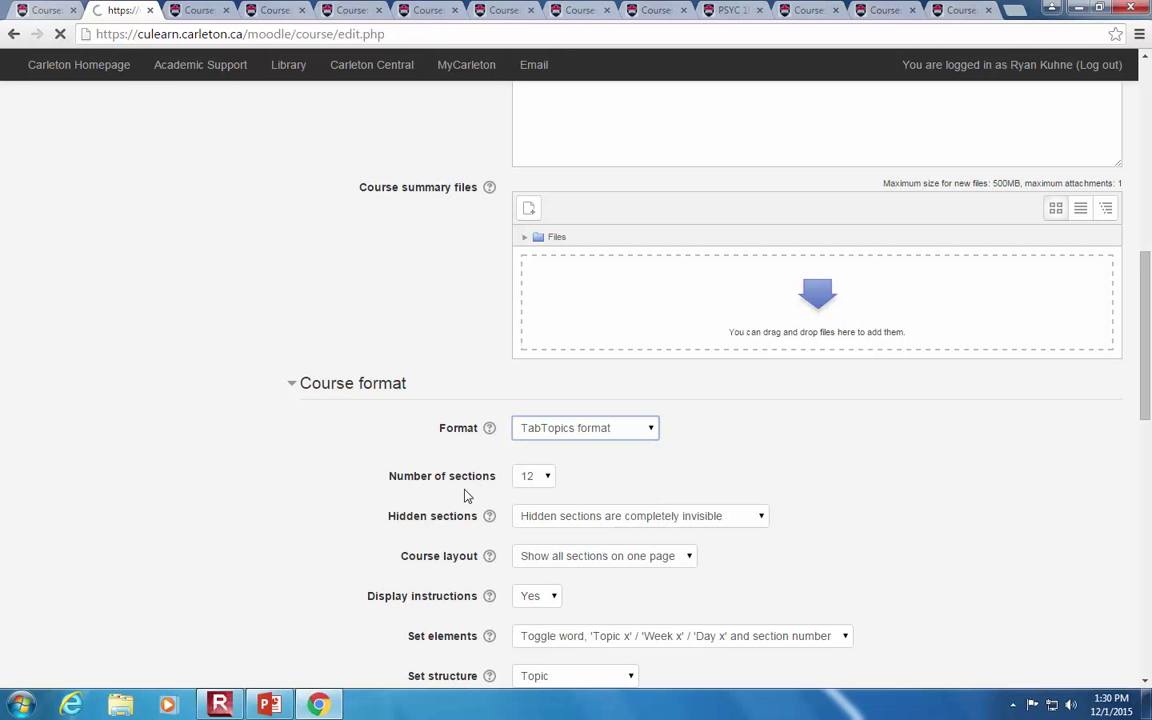
scroll(463, 495, down, 5)
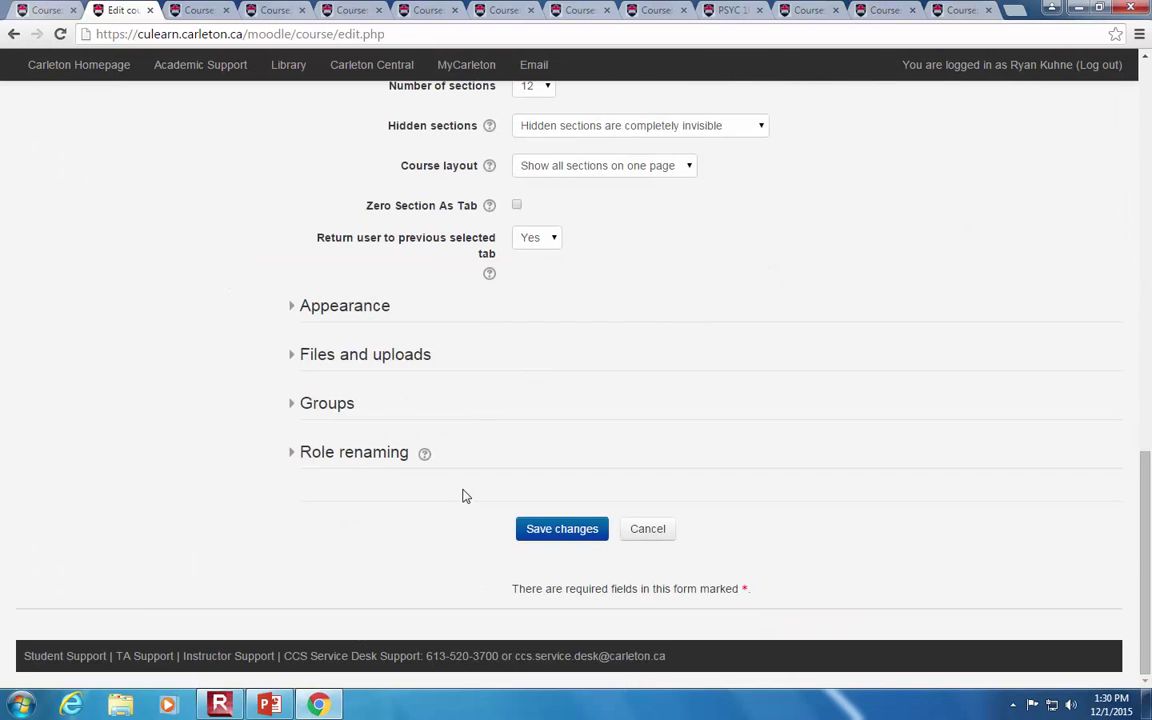
click(563, 538)
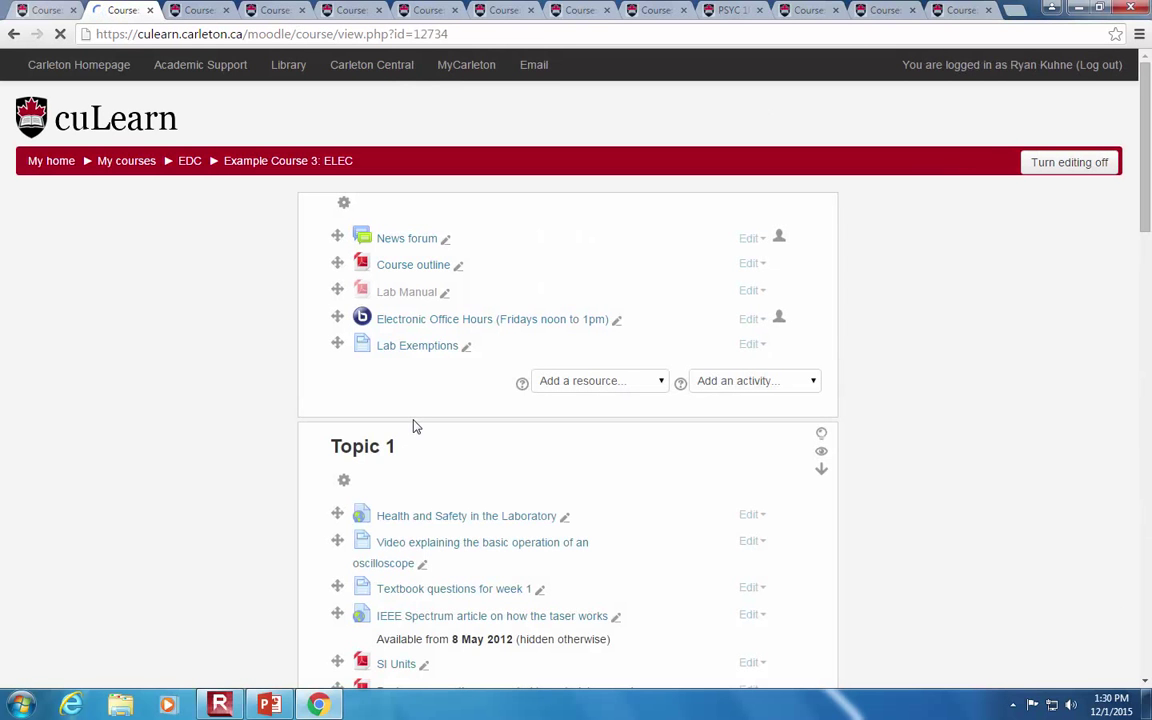
click(1045, 161)
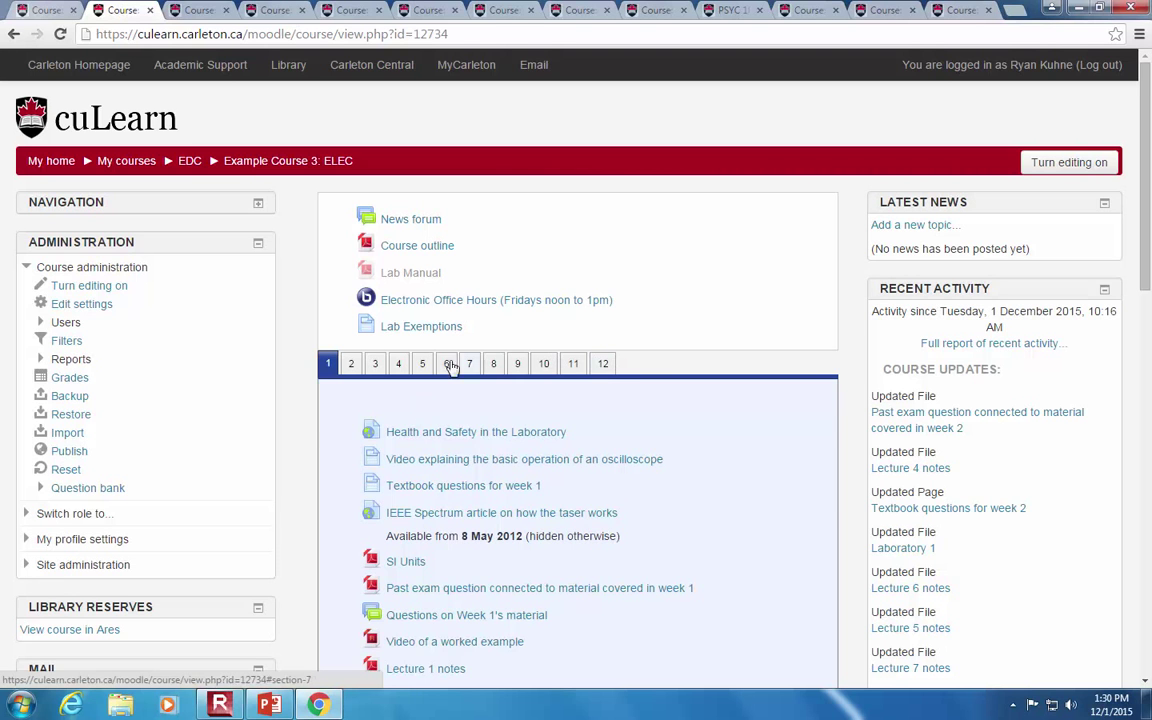
Step: Turn editing on and replace Topic 1's default section name with Readings, saving the section
click(1040, 167)
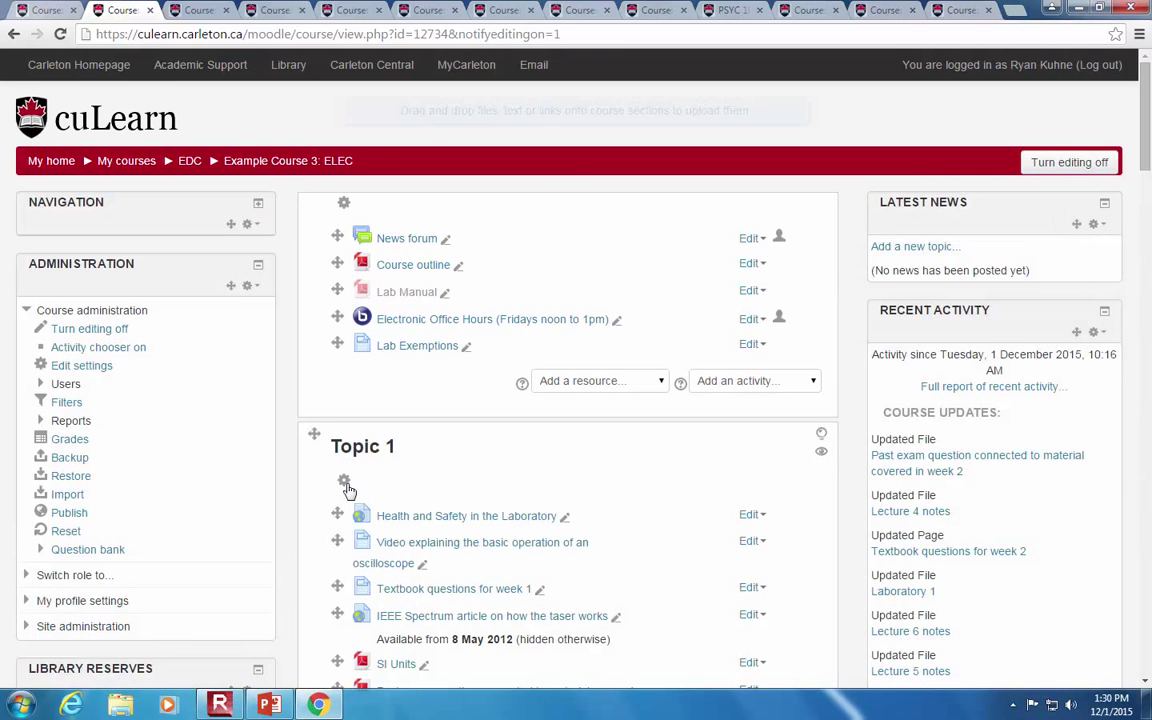
click(345, 483)
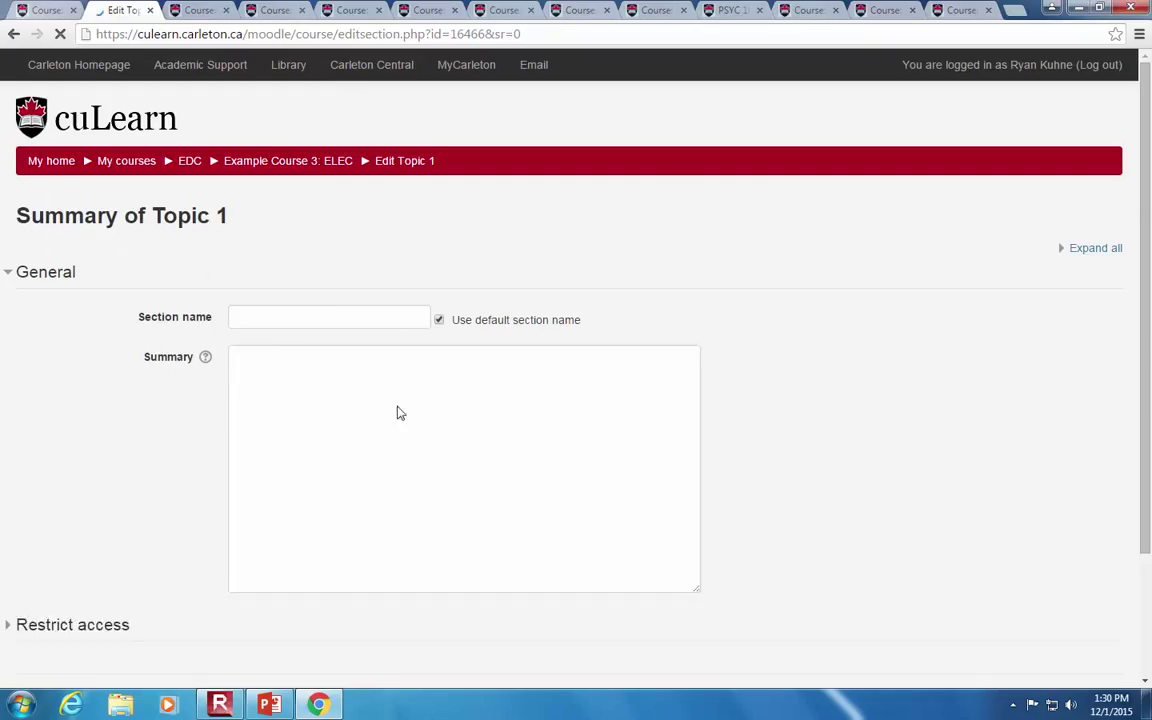
click(439, 320)
click(372, 316)
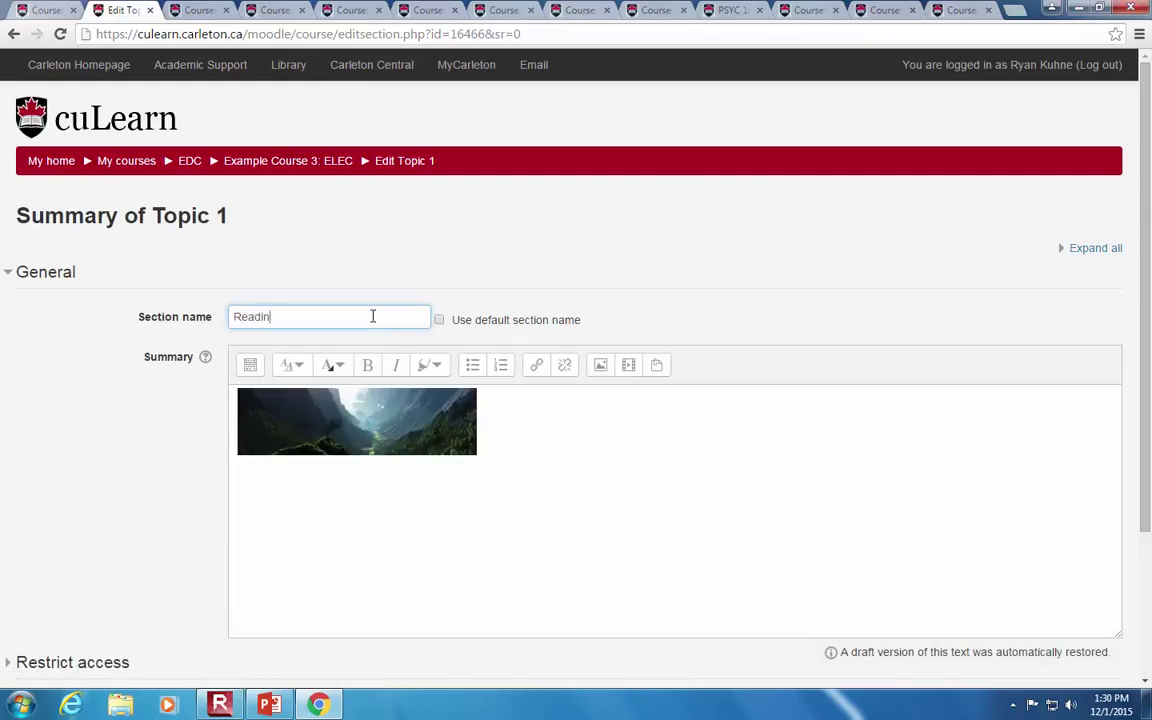
scroll(188, 432, down, 2)
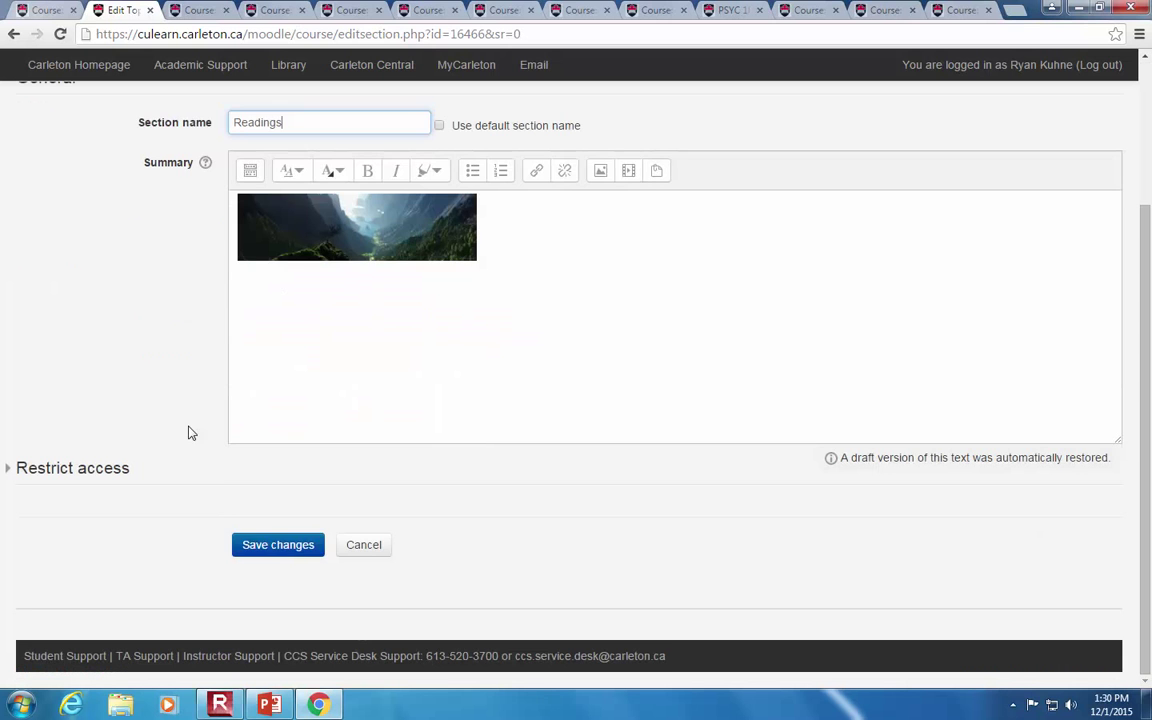
click(287, 547)
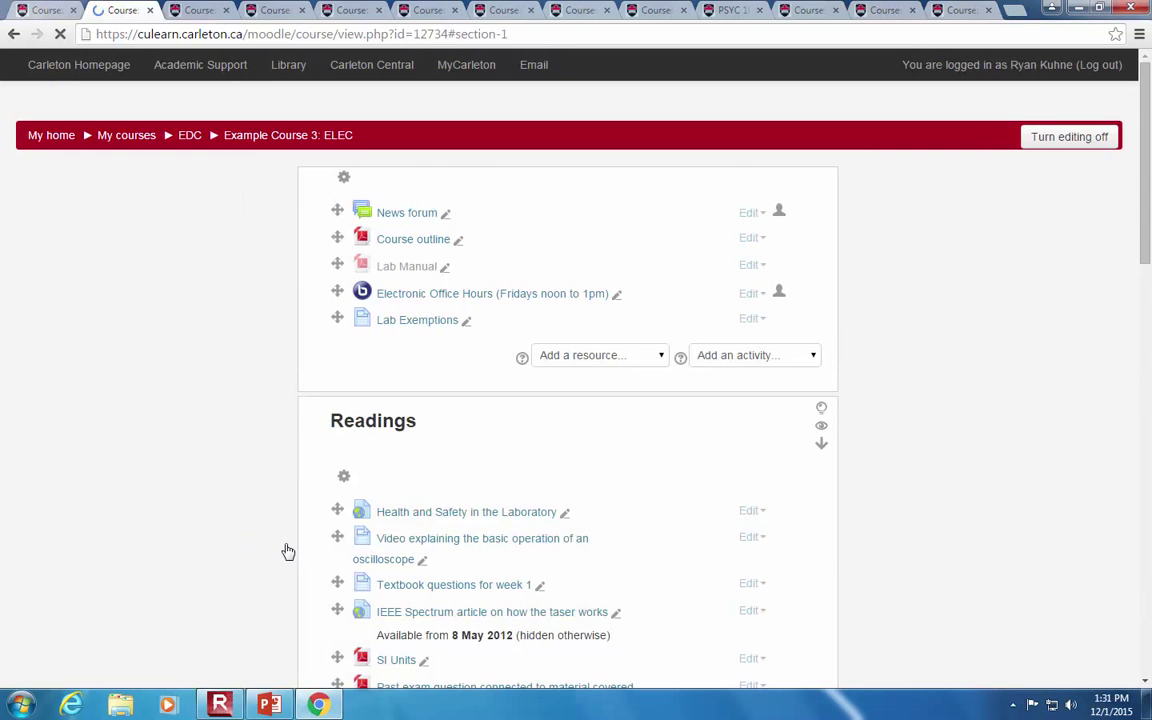
Step: Look over the course sections, then turn editing off to view the renamed Readings tab
scroll(547, 460, down, 4)
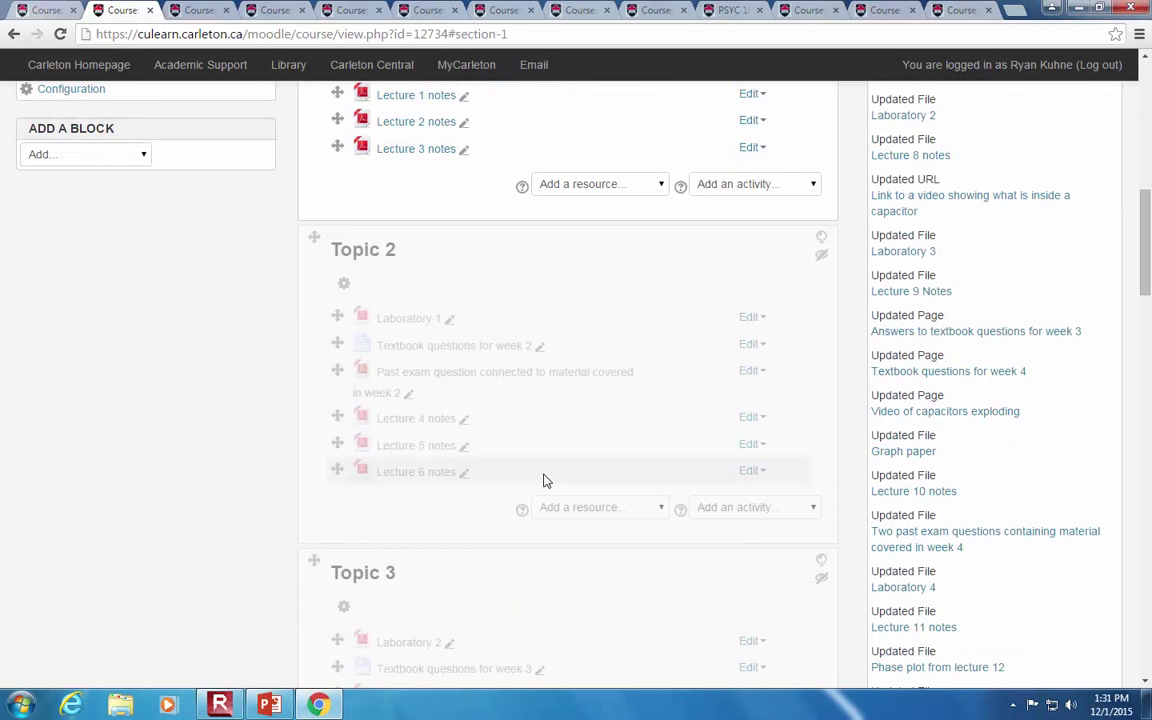
scroll(547, 478, up, 8)
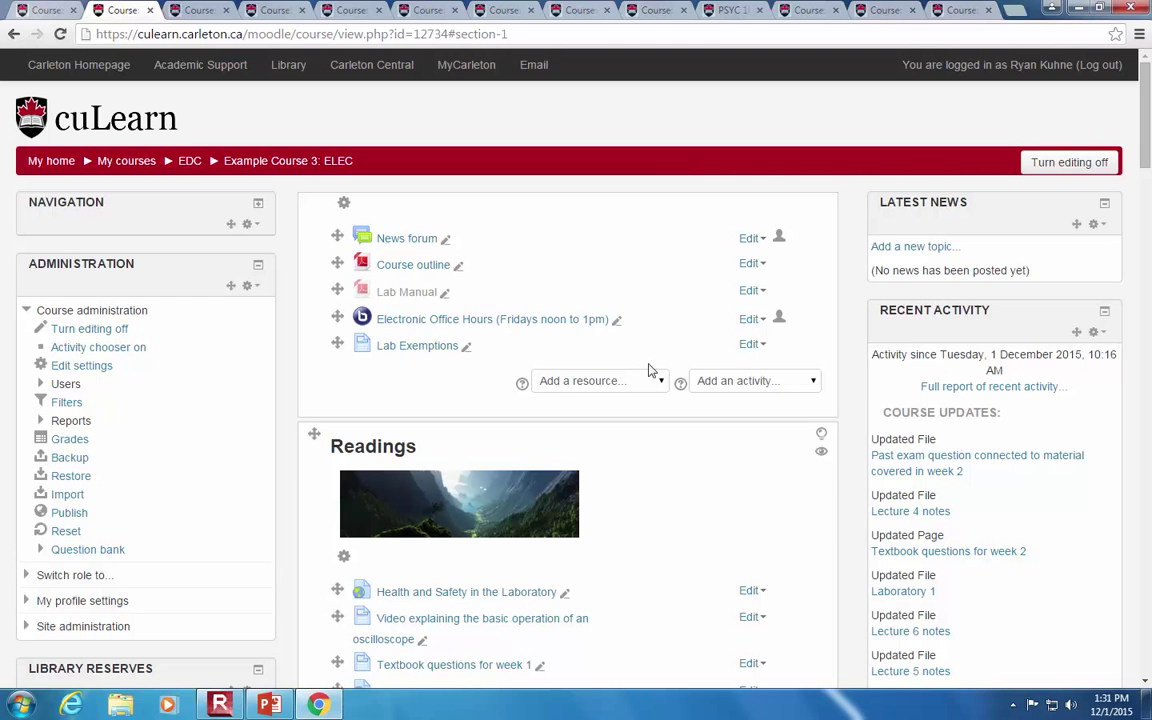
click(1065, 168)
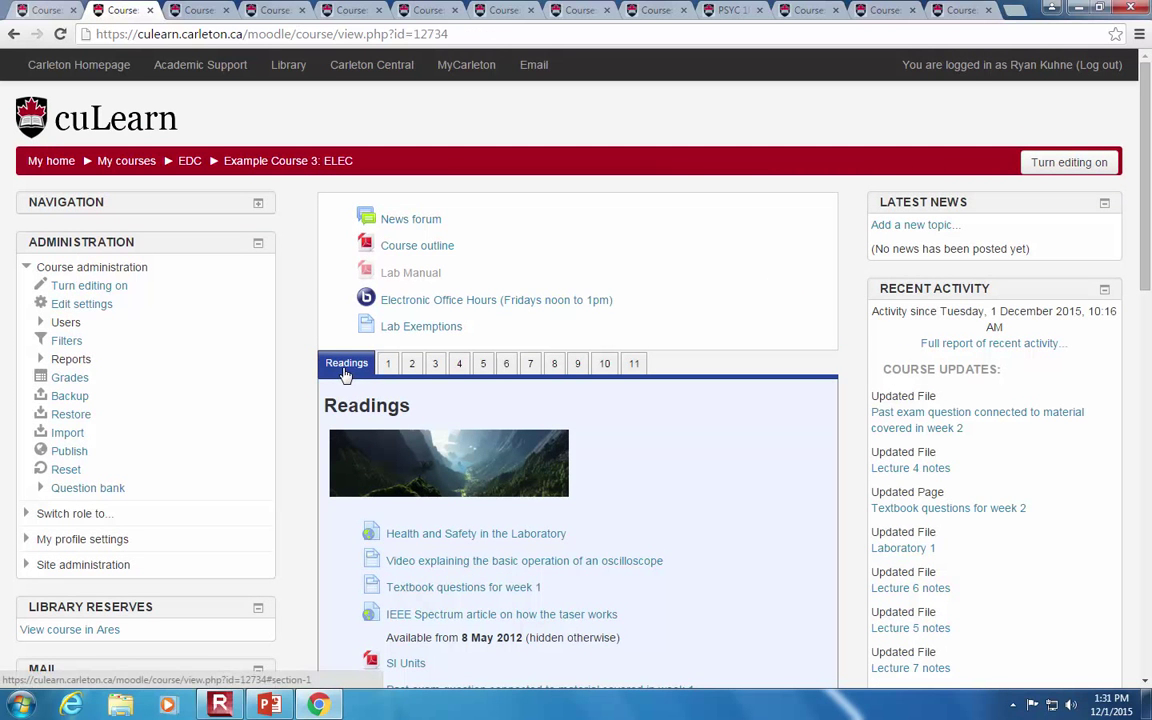
Step: Turn editing back on, set the course format to Social format, and save the course settings
click(1052, 165)
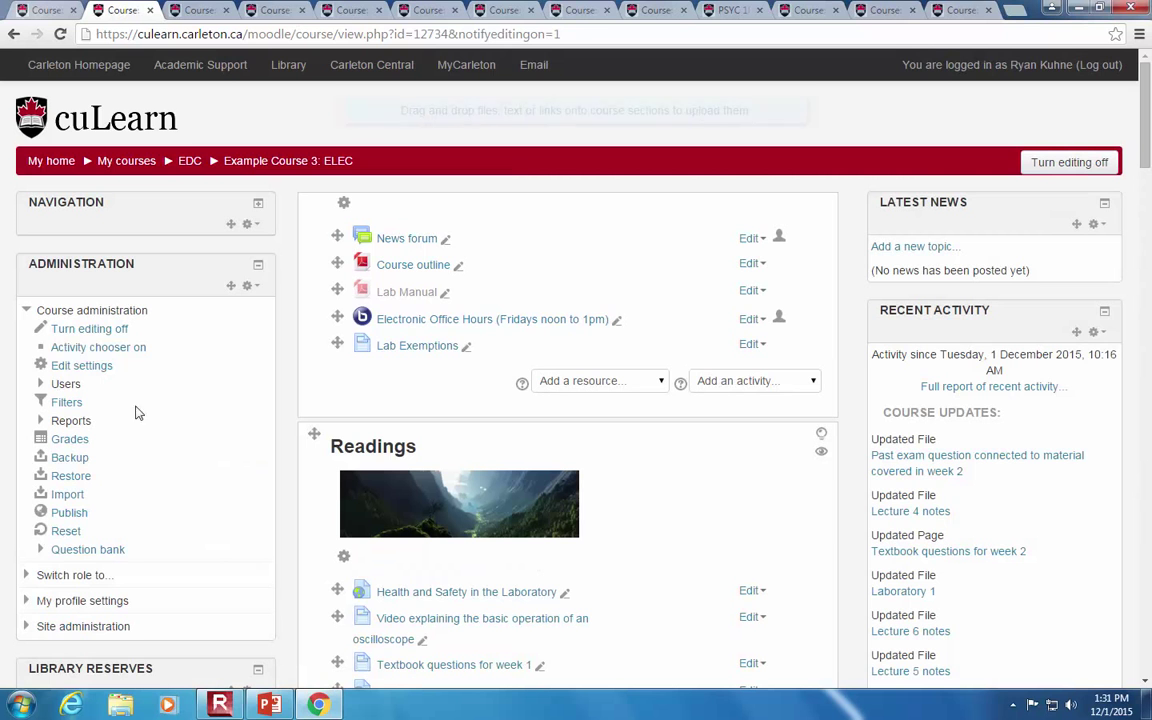
click(81, 369)
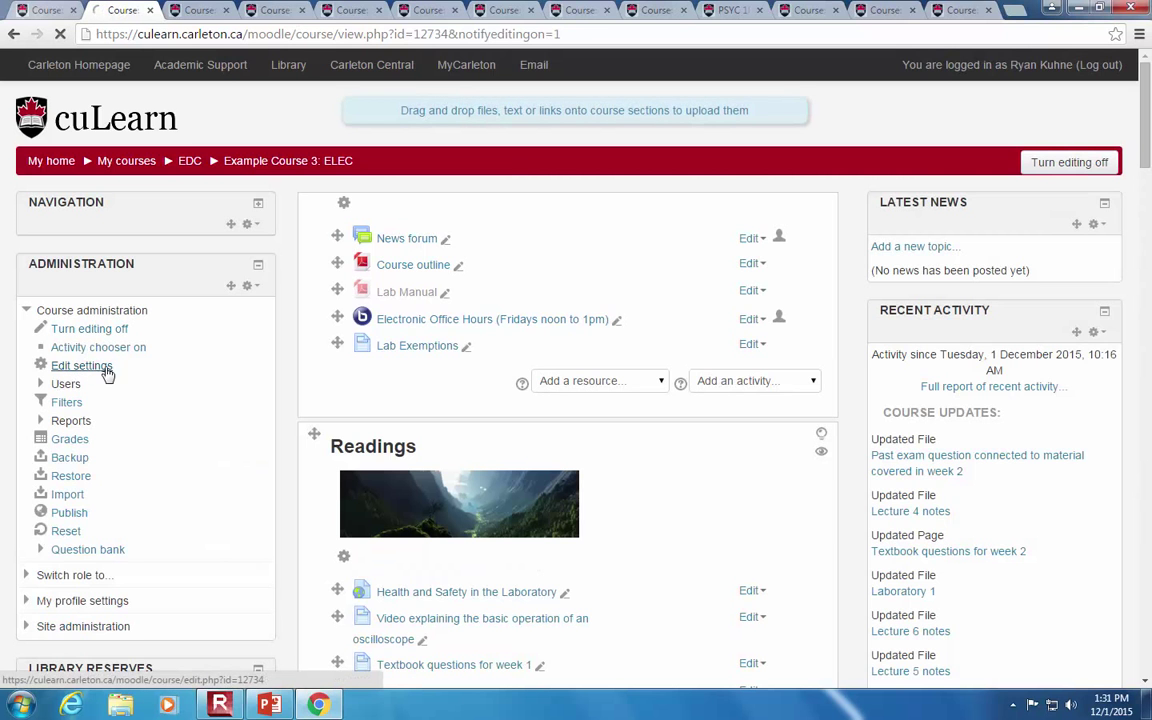
scroll(435, 455, down, 8)
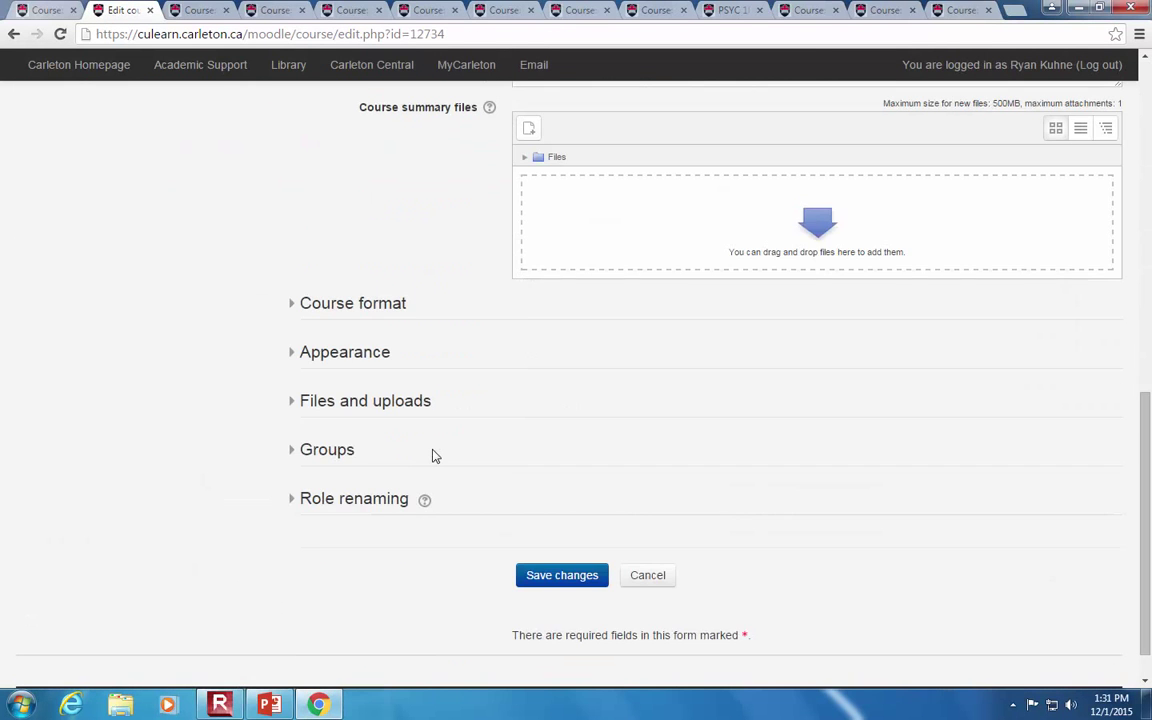
click(366, 306)
click(552, 353)
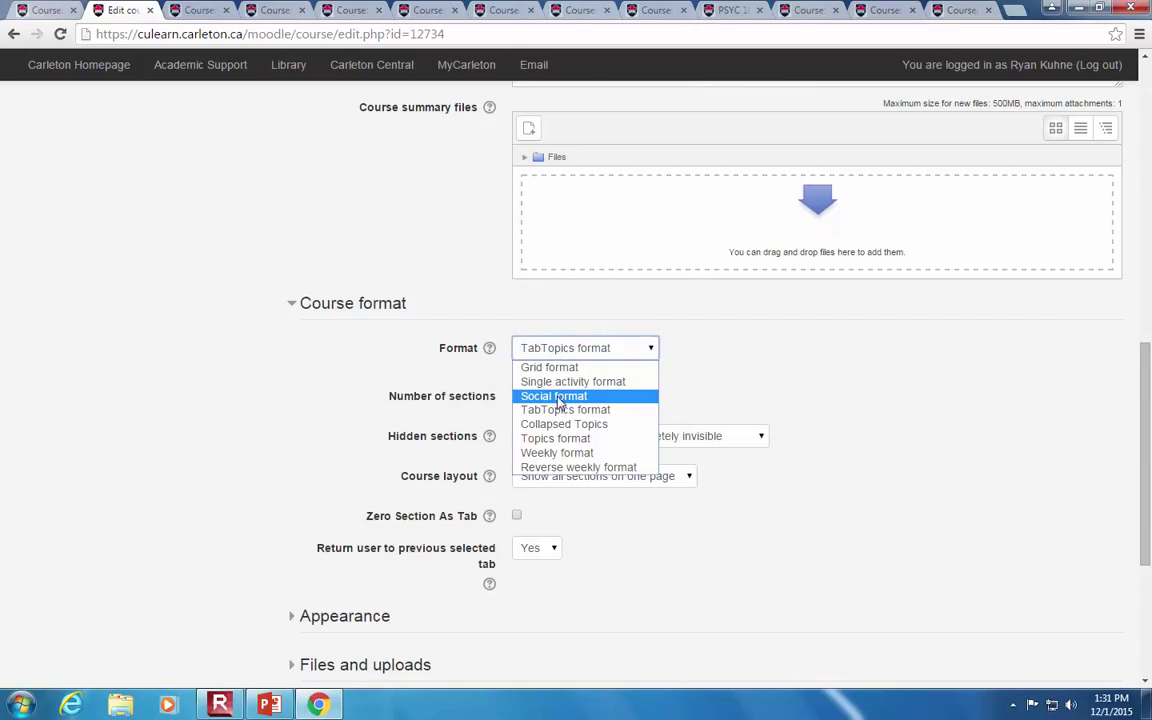
click(558, 398)
scroll(428, 424, down, 5)
click(530, 525)
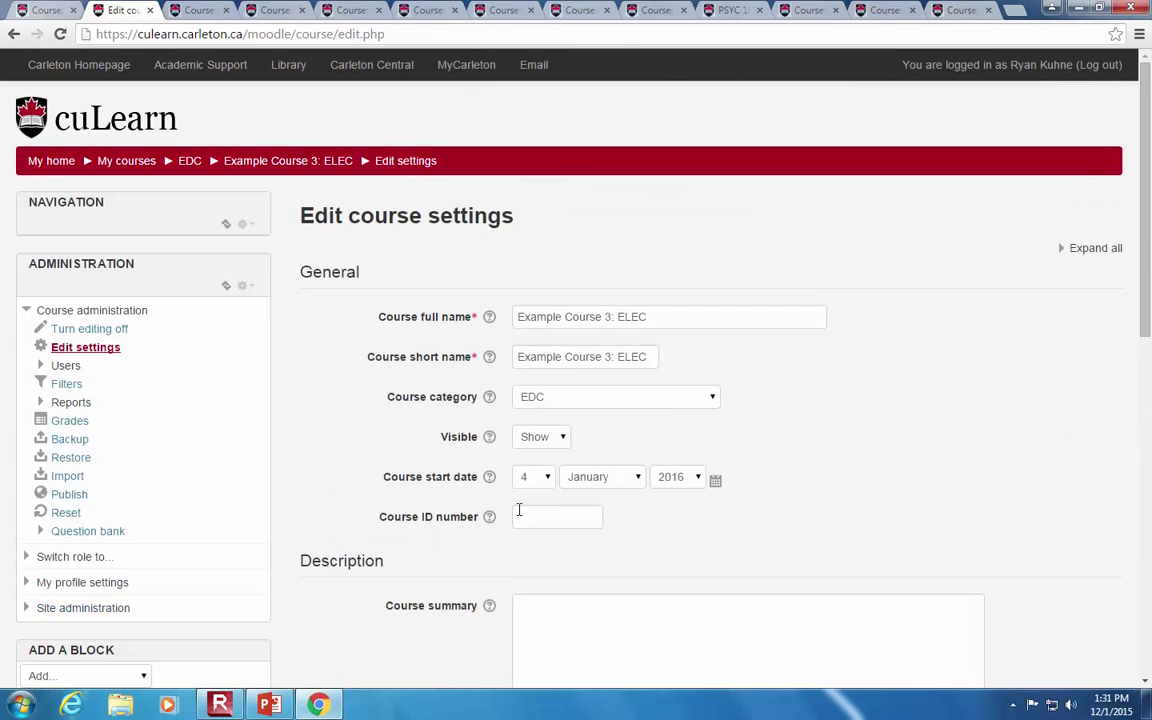
scroll(520, 520, down, 10)
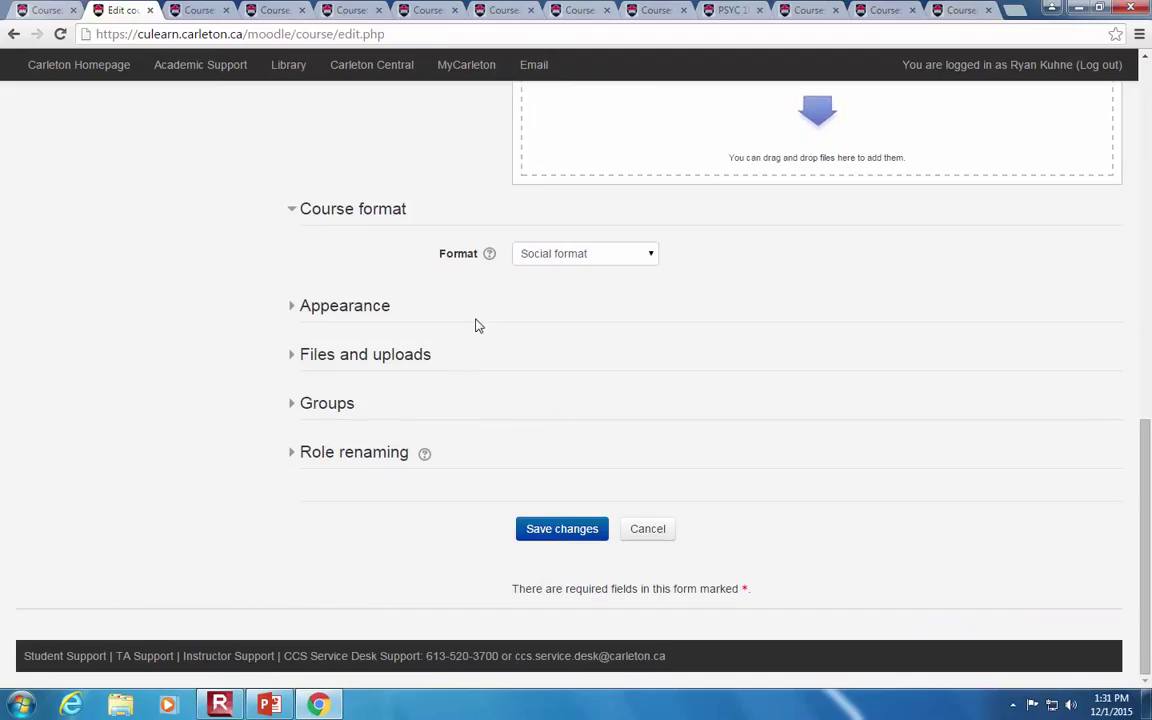
click(549, 536)
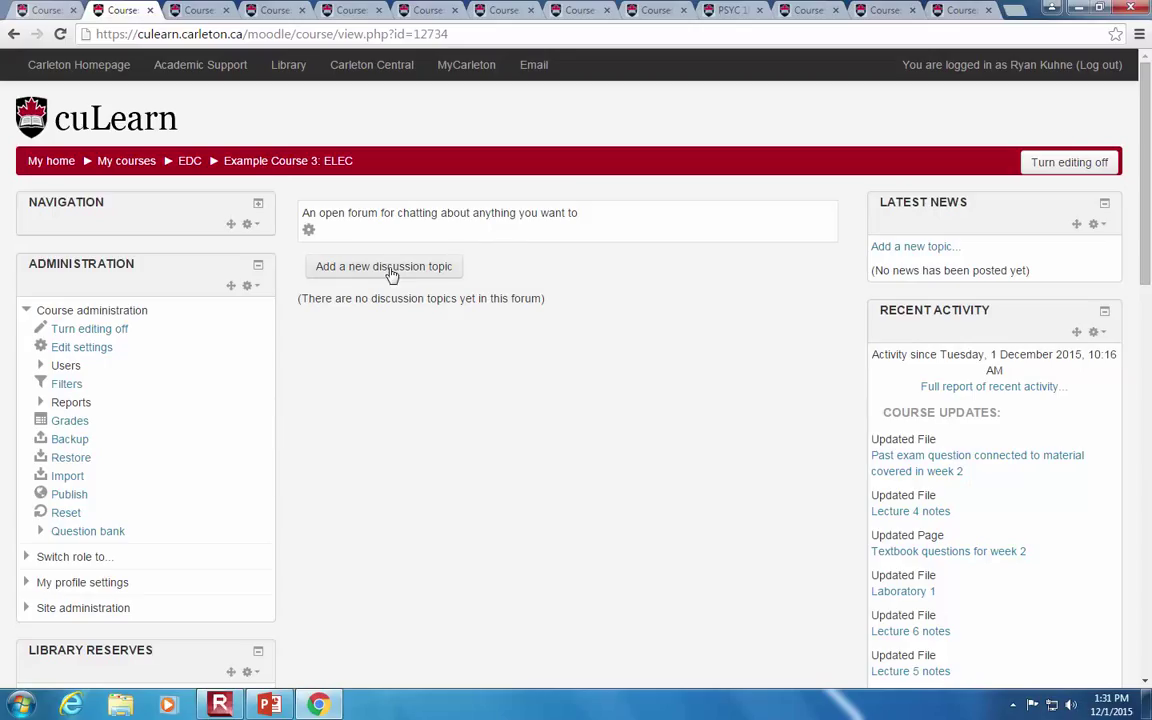
Step: Open the social forum's settings, review the available option groups, and leave without saving
click(311, 231)
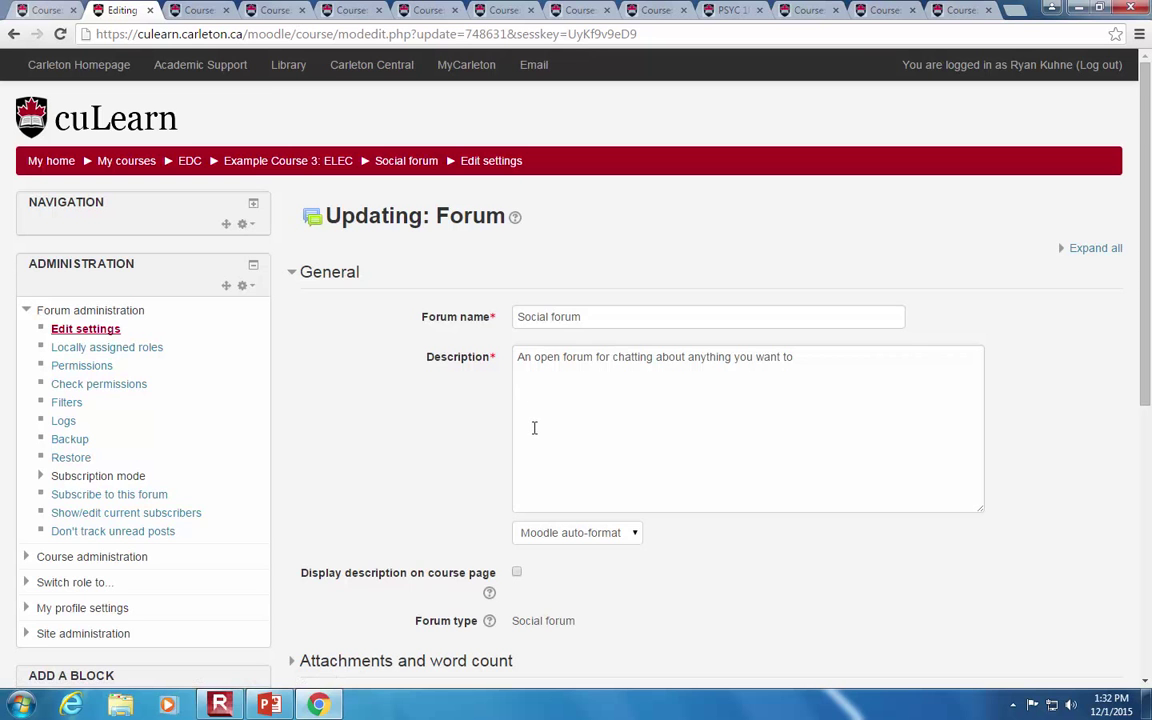
scroll(534, 428, down, 5)
scroll(535, 432, up, 4)
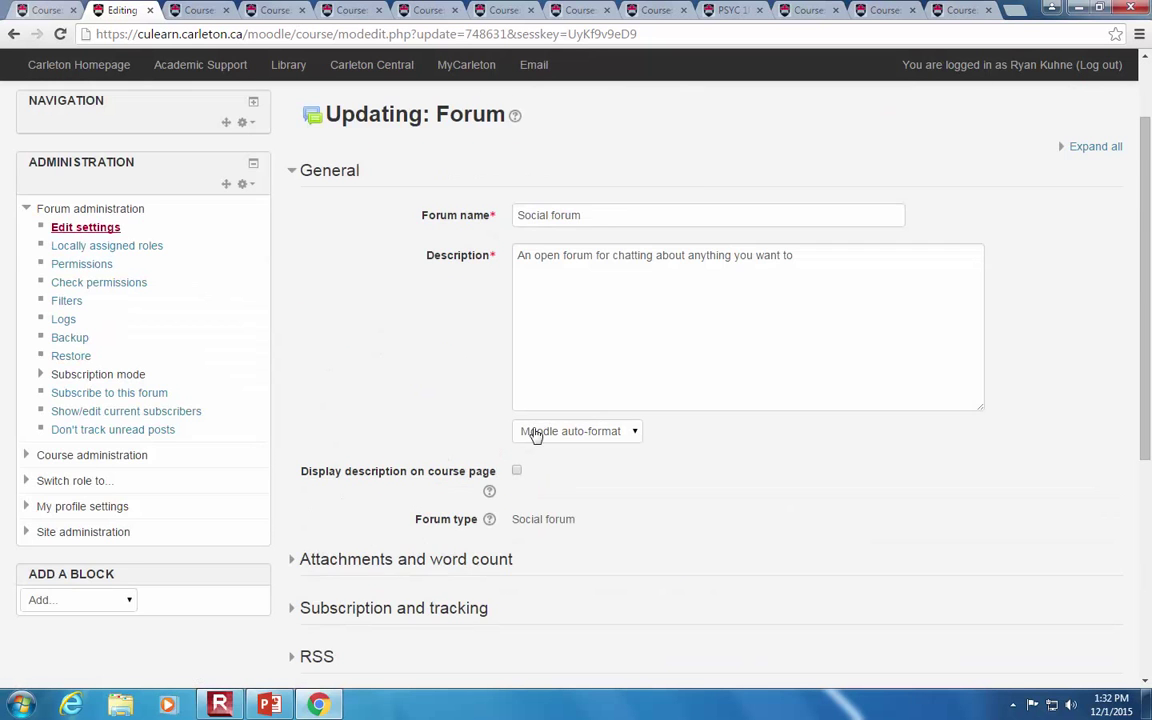
scroll(507, 360, down, 3)
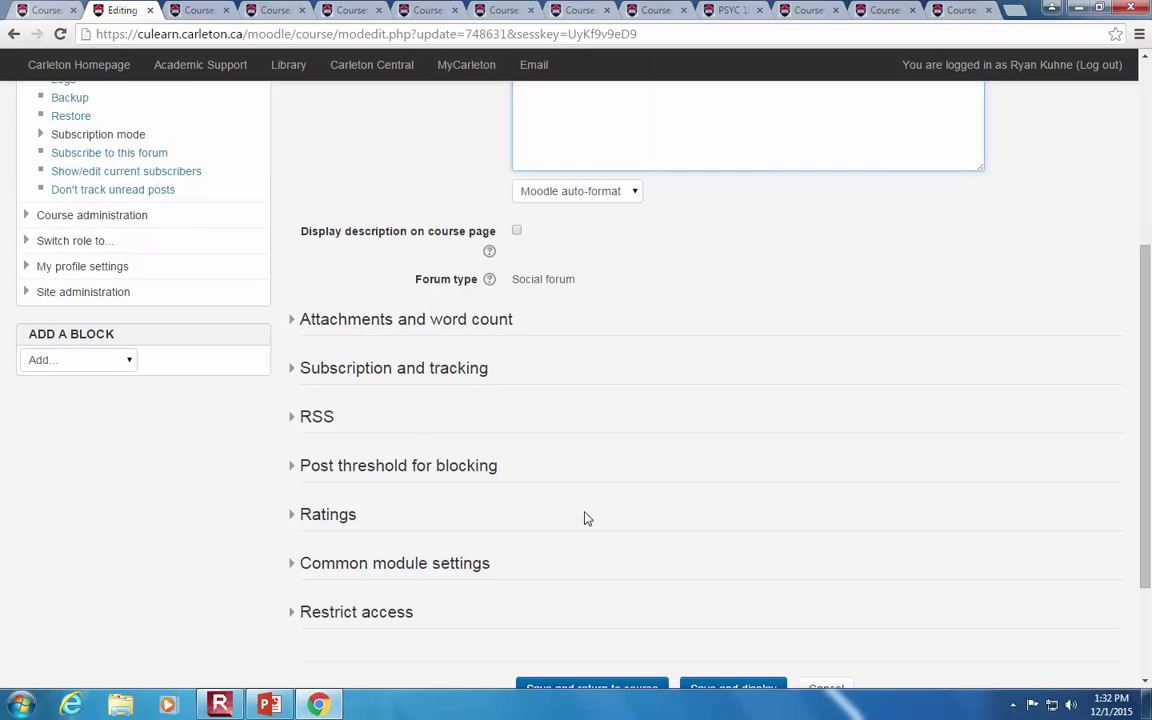
scroll(518, 488, down, 2)
click(833, 528)
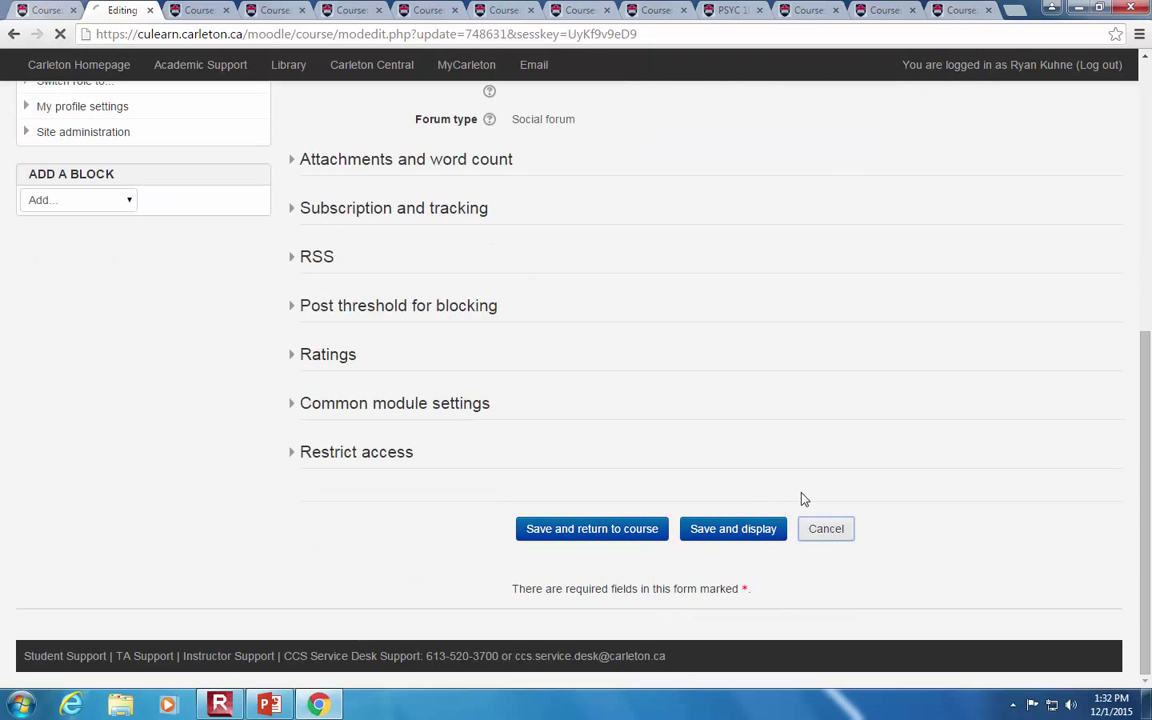
scroll(390, 346, up, 3)
scroll(390, 346, up, 1)
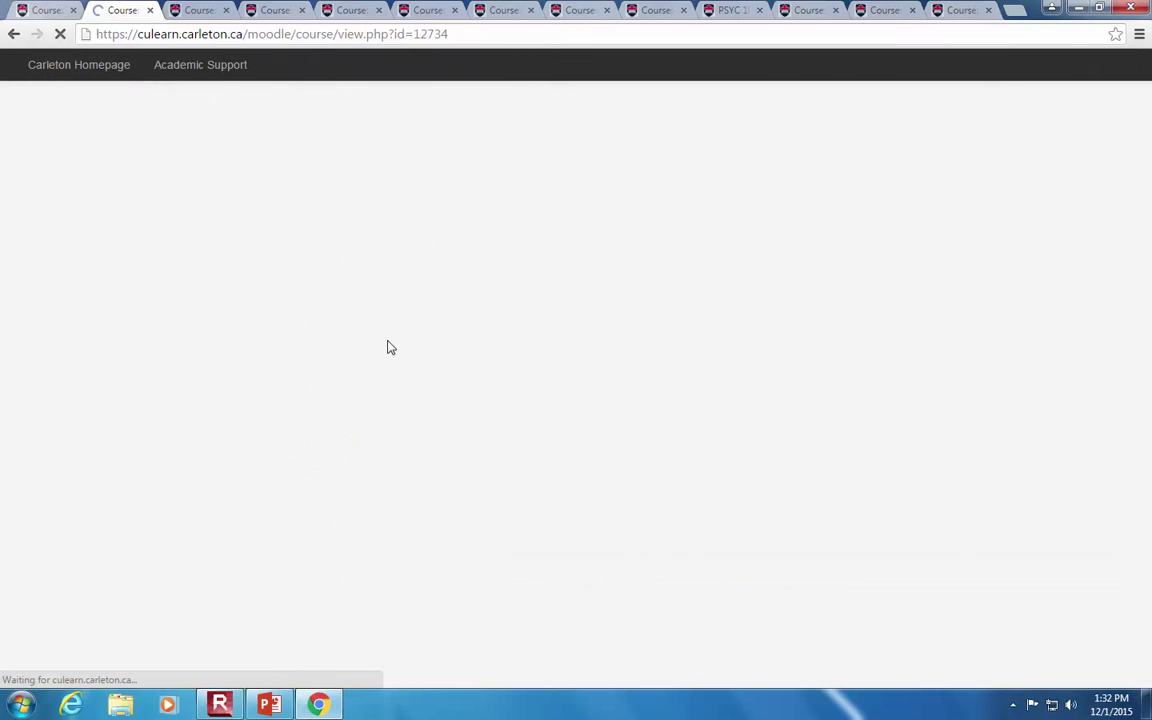
Step: Reopen the social forum's settings, choose HTML format for the description, and leave without saving
click(309, 229)
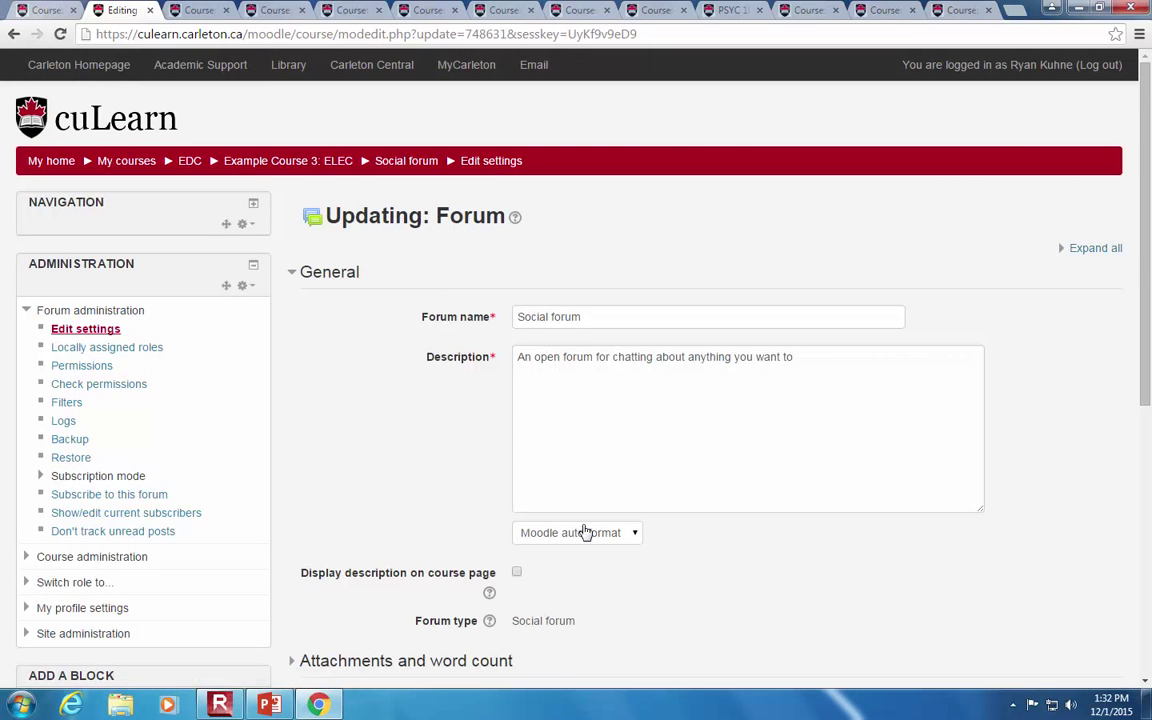
click(585, 532)
click(591, 553)
click(631, 540)
click(630, 539)
click(627, 541)
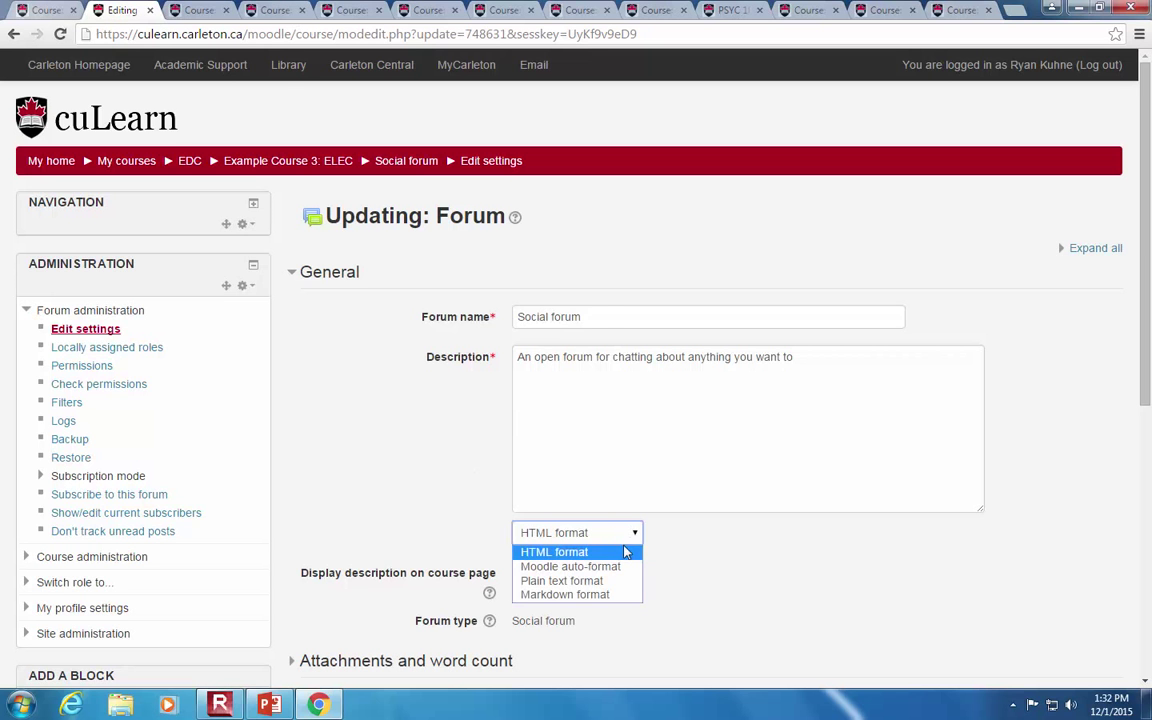
click(628, 551)
scroll(437, 470, down, 5)
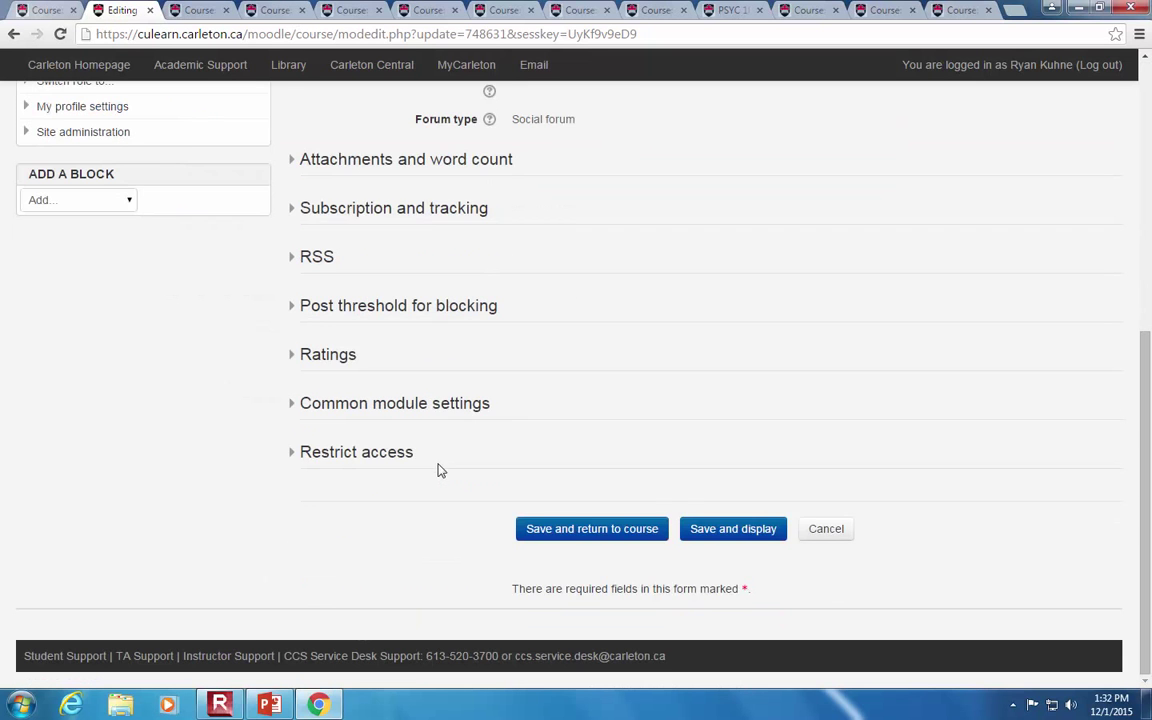
click(829, 531)
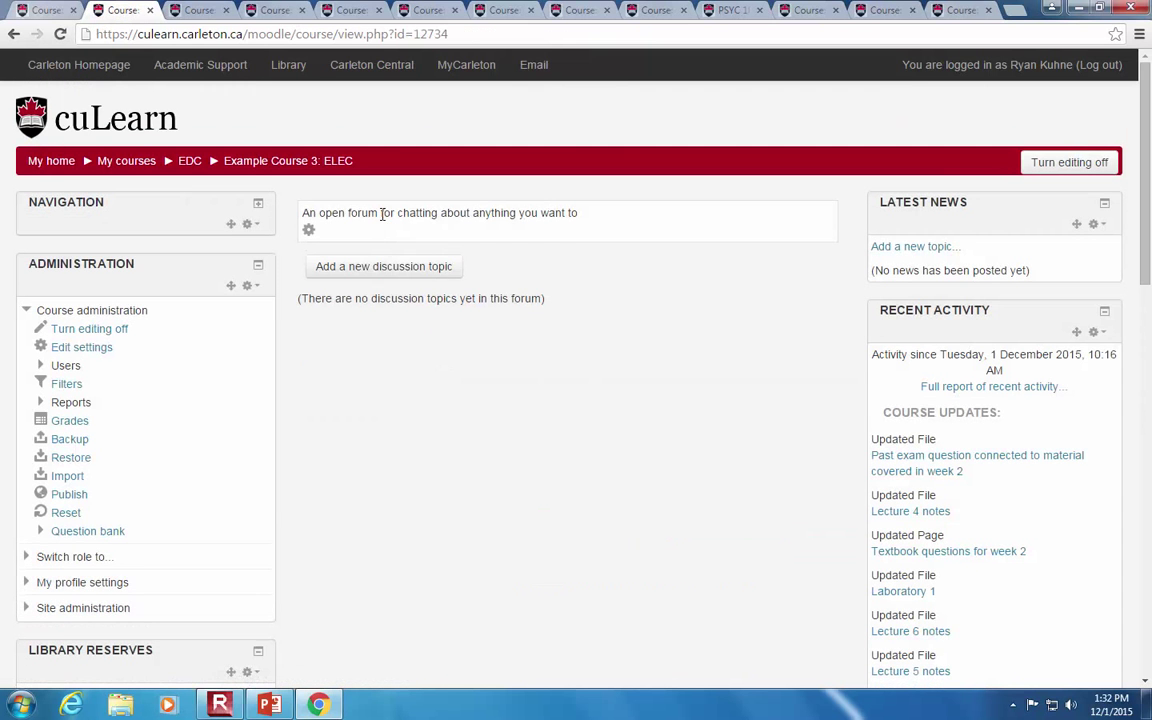
Step: Start a new discussion topic in the social forum, enter Syllabus as the message, and begin a link on that word
click(390, 268)
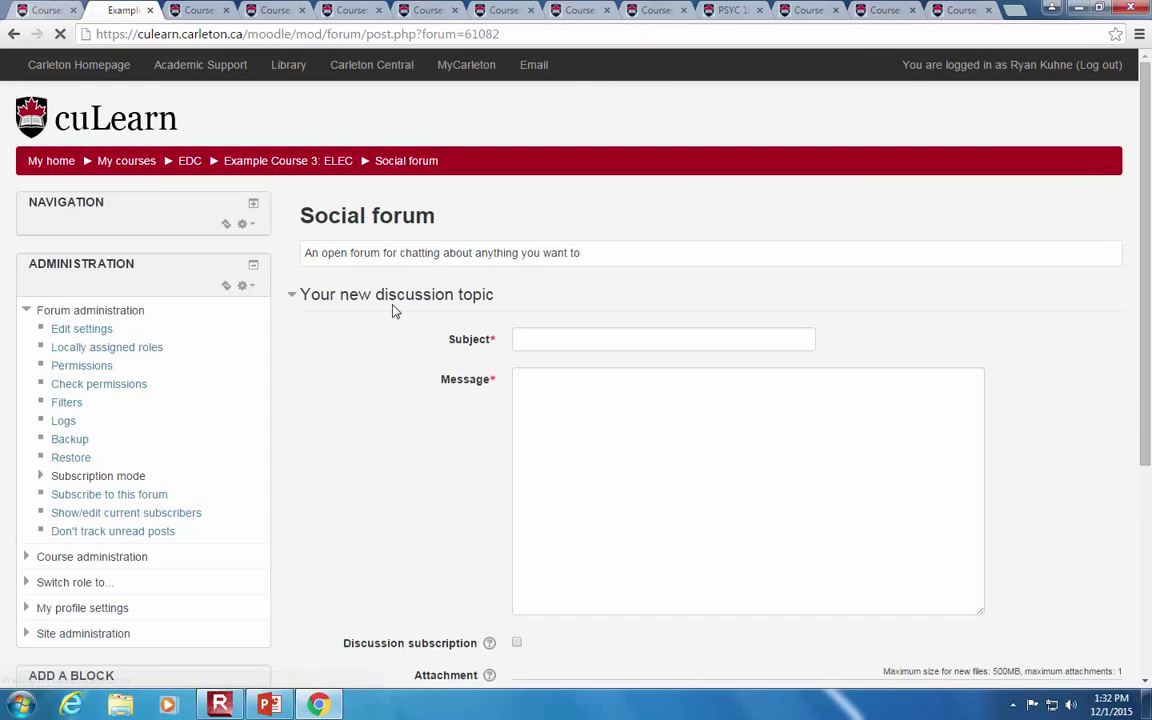
click(576, 427)
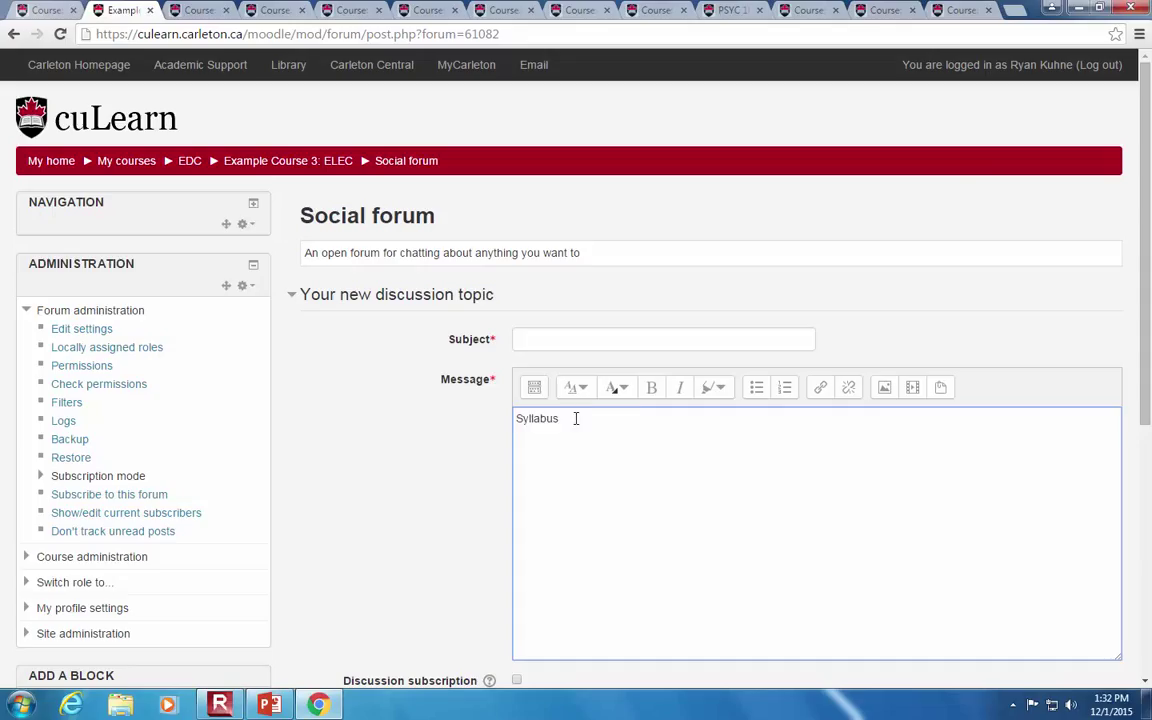
double_click(539, 421)
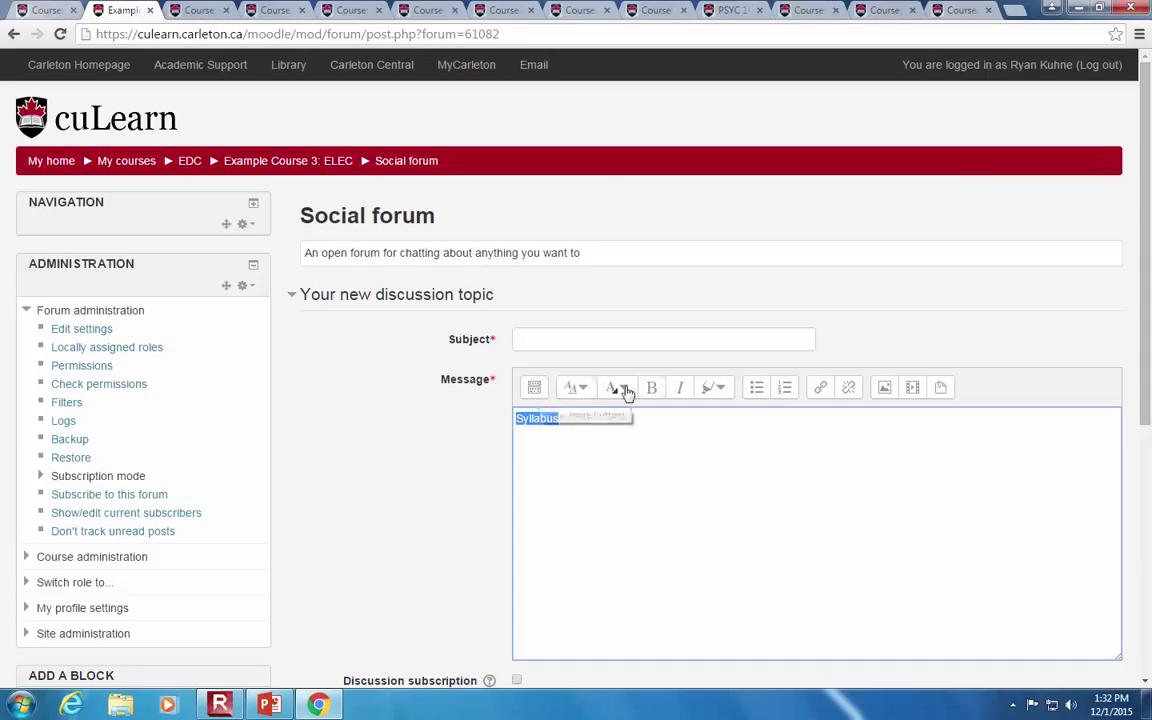
click(821, 388)
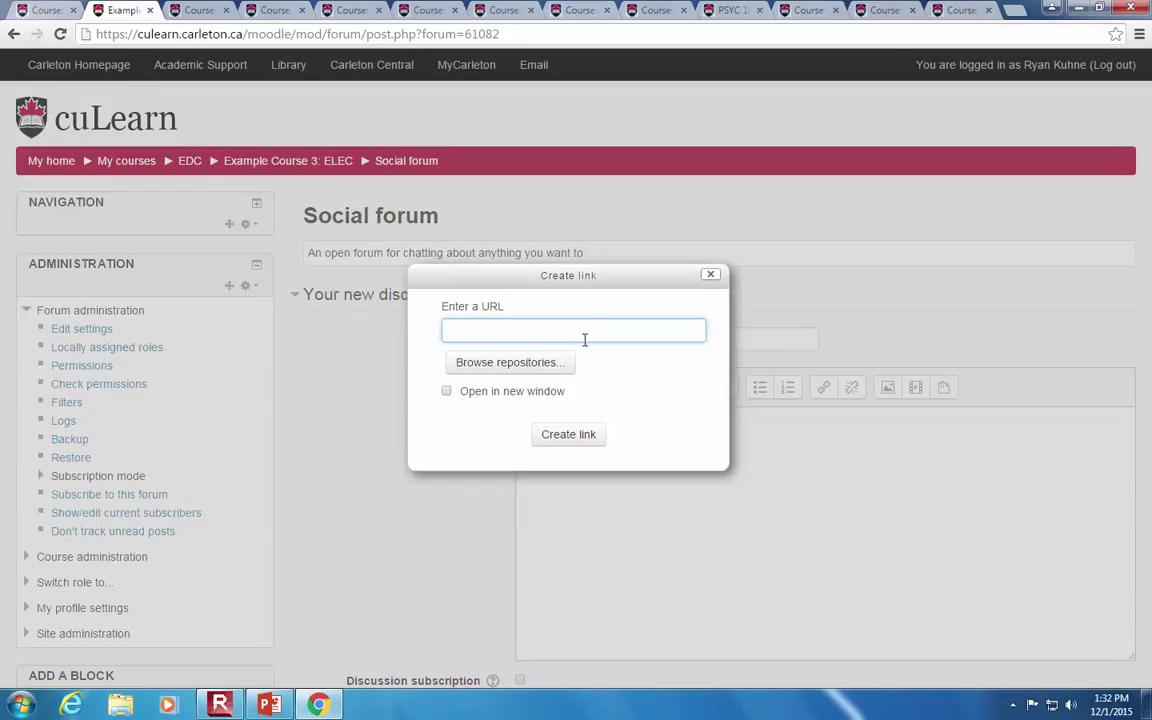
Step: Link Syllabus to the "Digital Feed…09-2015.pptx" presentation by uploading it from the Desktop through the file picker
click(510, 362)
click(285, 231)
click(618, 269)
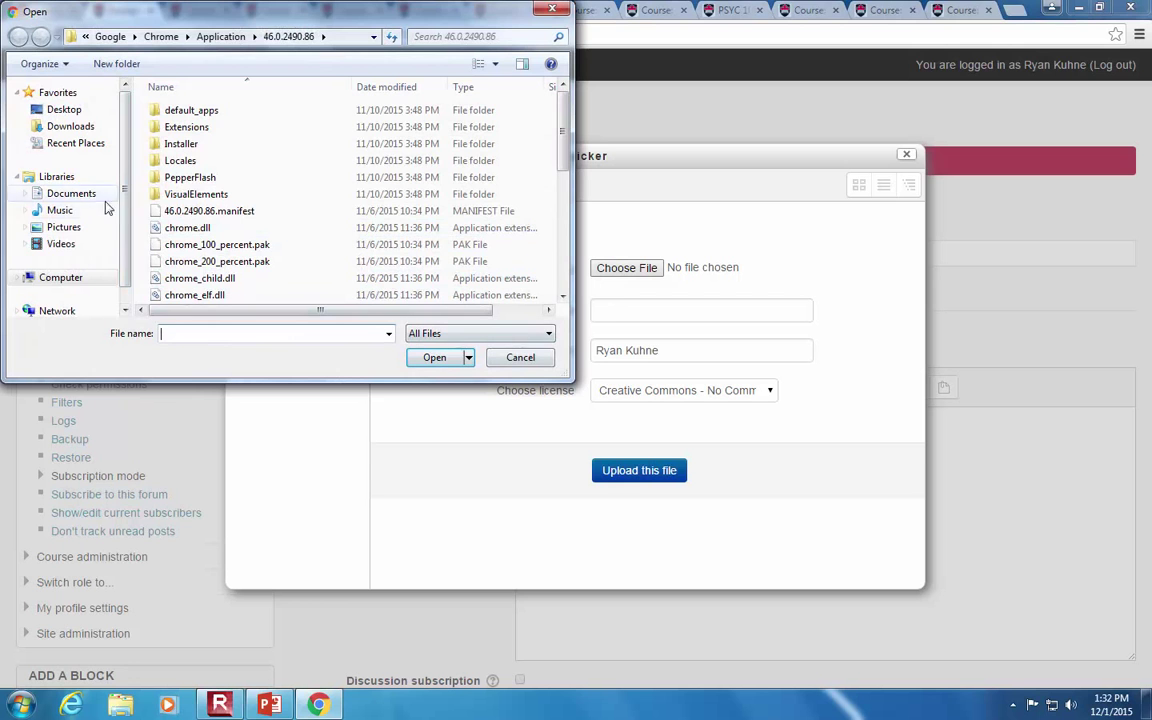
click(66, 110)
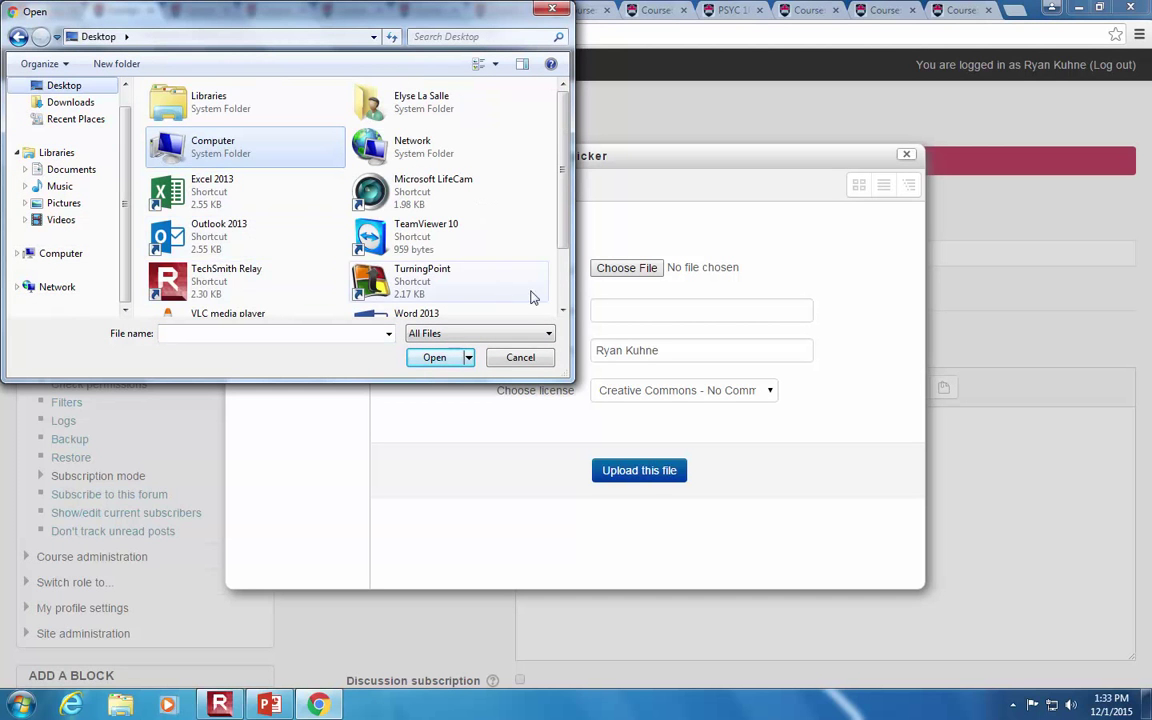
scroll(530, 290, down, 2)
click(443, 291)
double_click(443, 291)
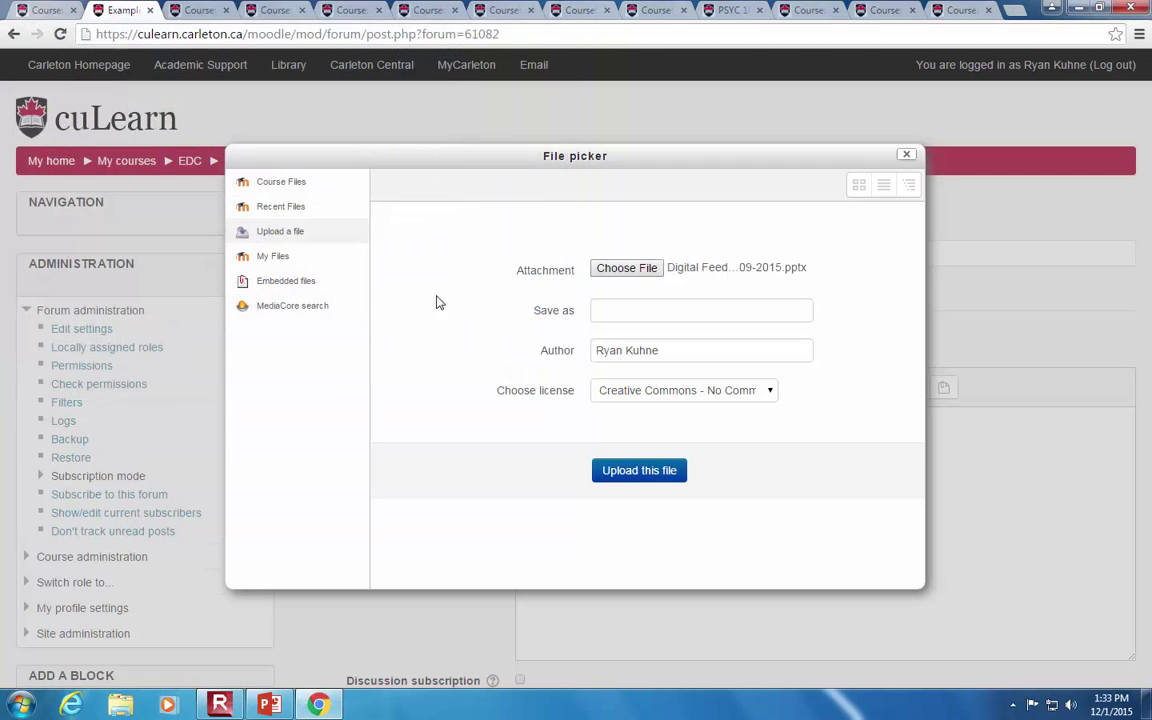
click(660, 471)
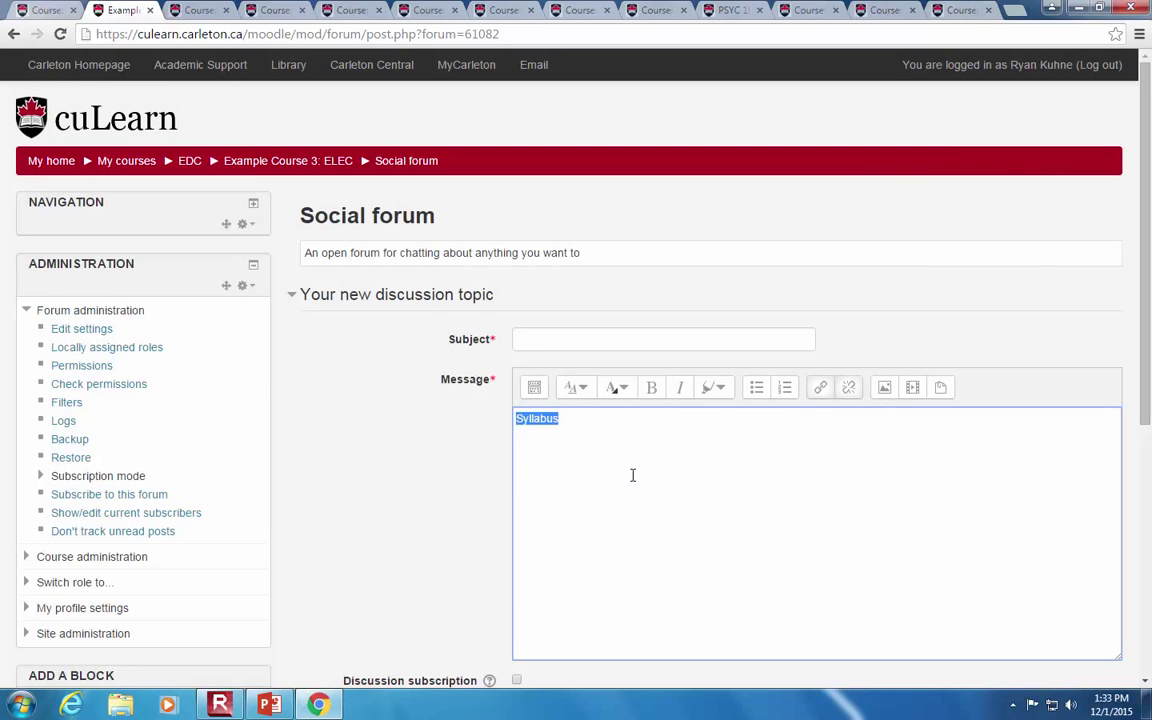
Step: Enter wrtwhy as the discussion subject, discard the post, and return to the Example Course 3: ELEC page
click(560, 492)
click(535, 340)
text(wil)
scroll(449, 460, down, 3)
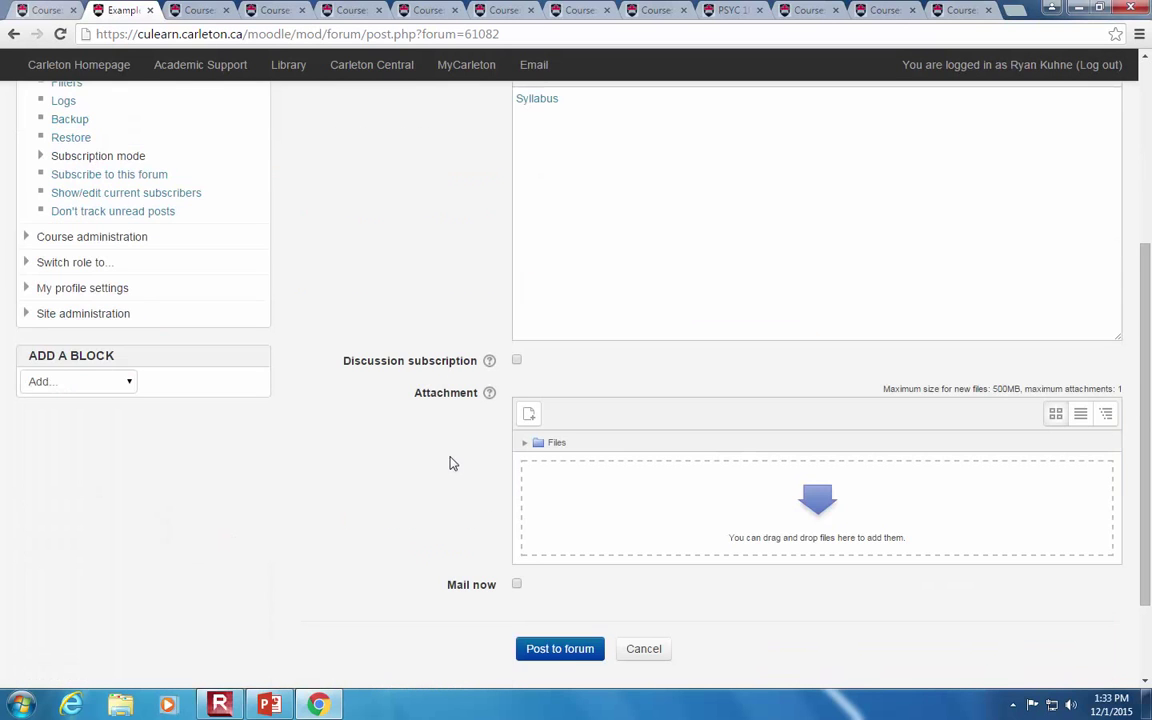
click(643, 649)
scroll(215, 455, up, 3)
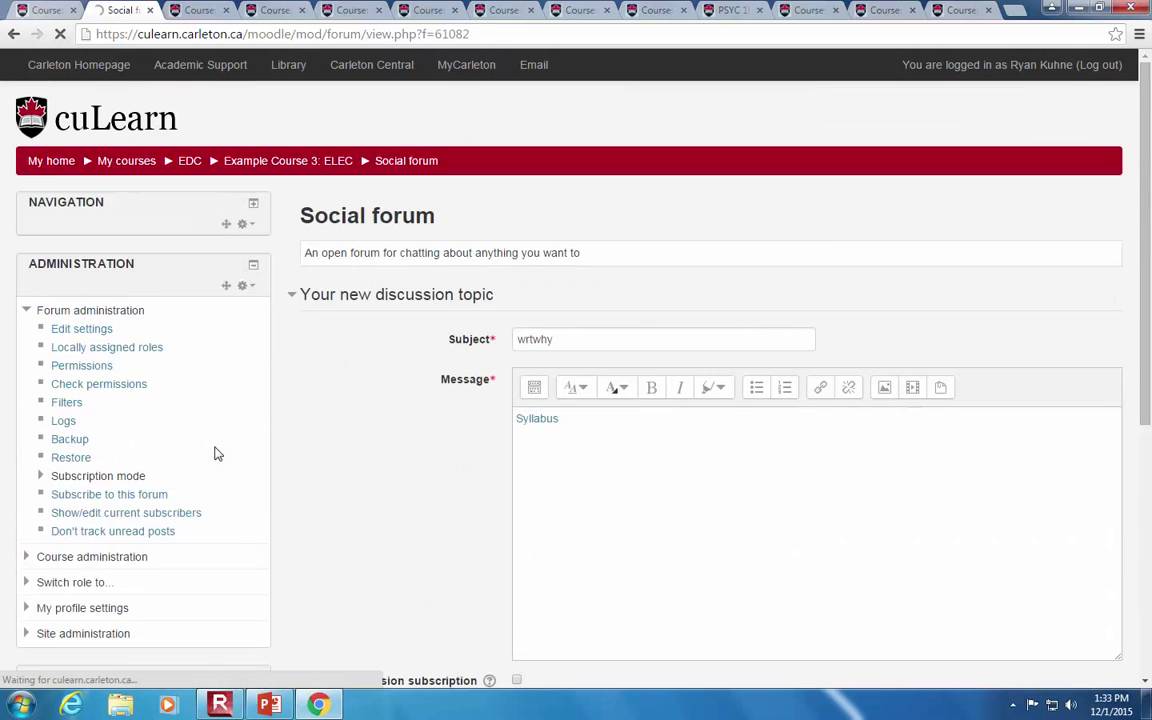
click(84, 329)
click(311, 165)
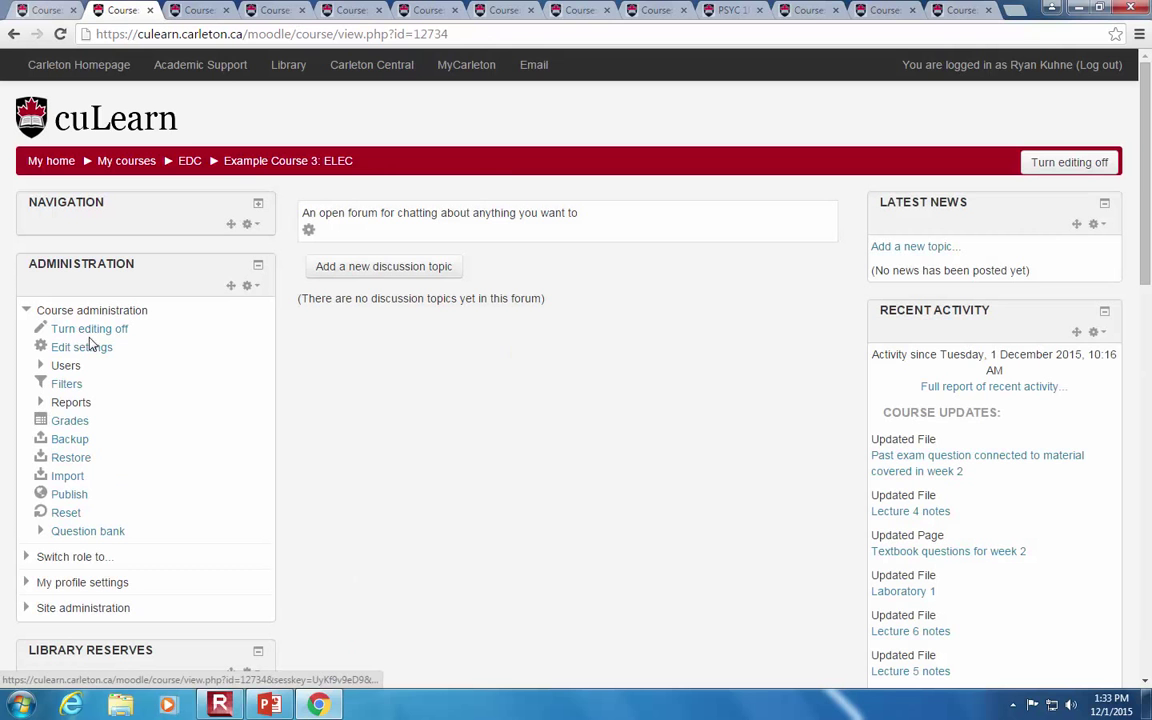
Step: Set the course format to Grid format in the course settings and save the changes
click(79, 348)
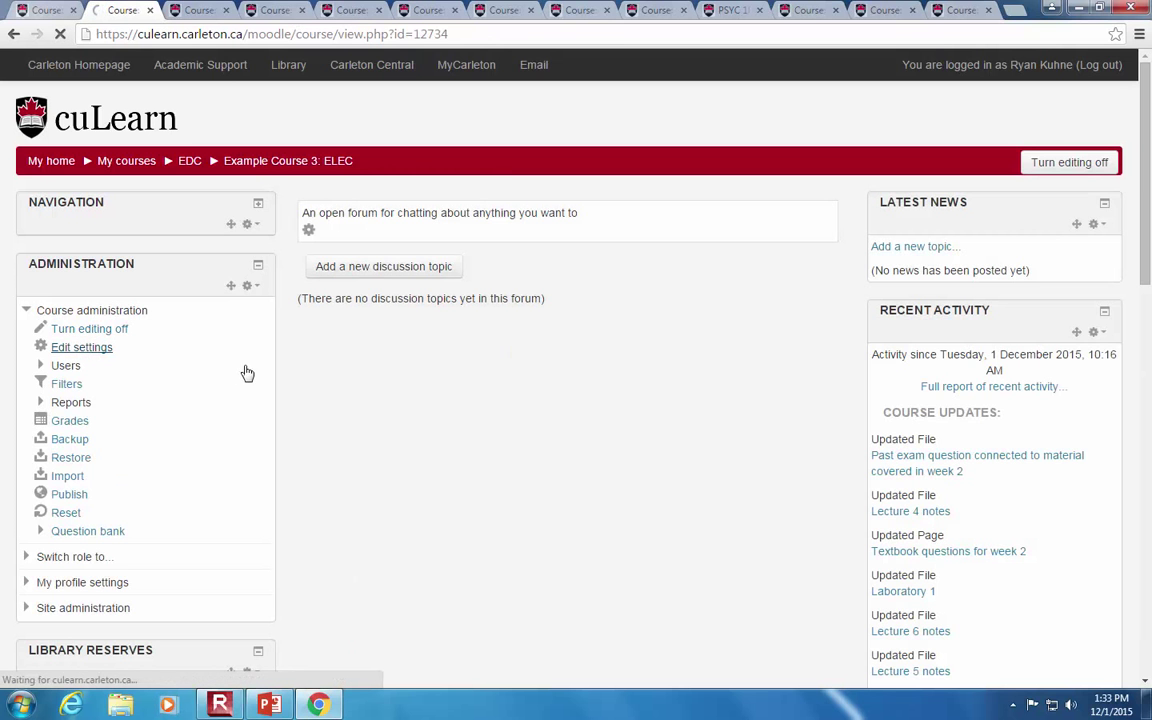
scroll(413, 500, down, 10)
scroll(370, 478, up, 10)
scroll(376, 498, down, 1)
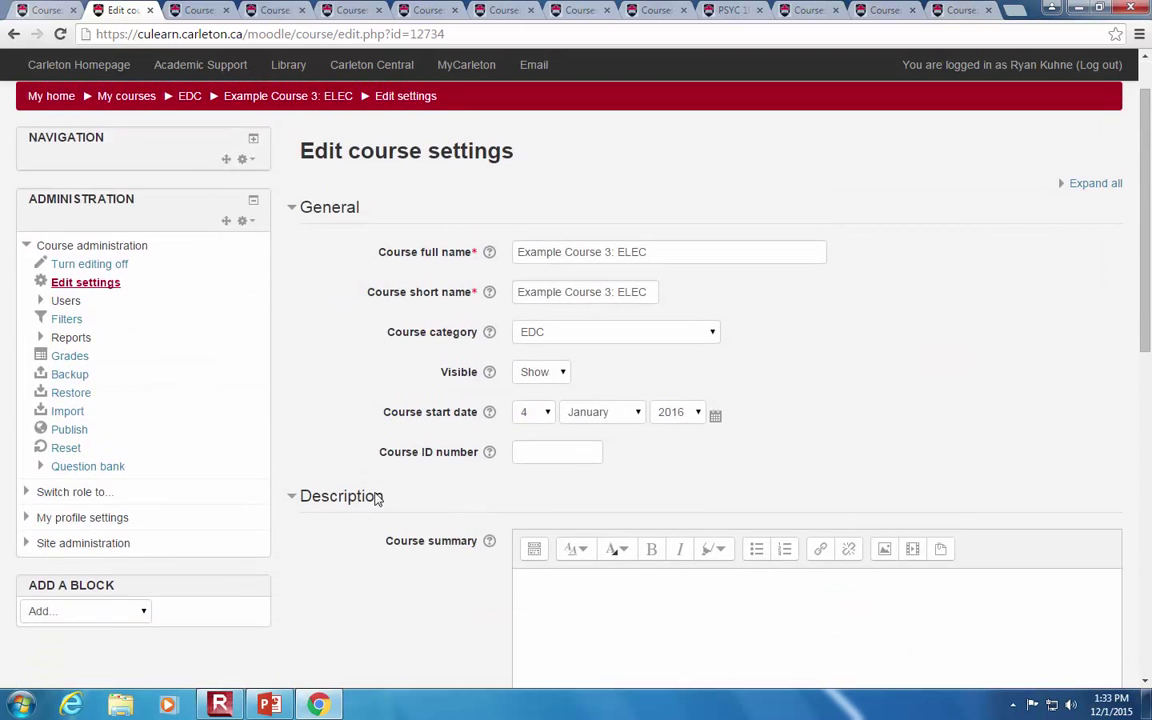
scroll(376, 498, down, 7)
scroll(368, 404, up, 1)
click(404, 402)
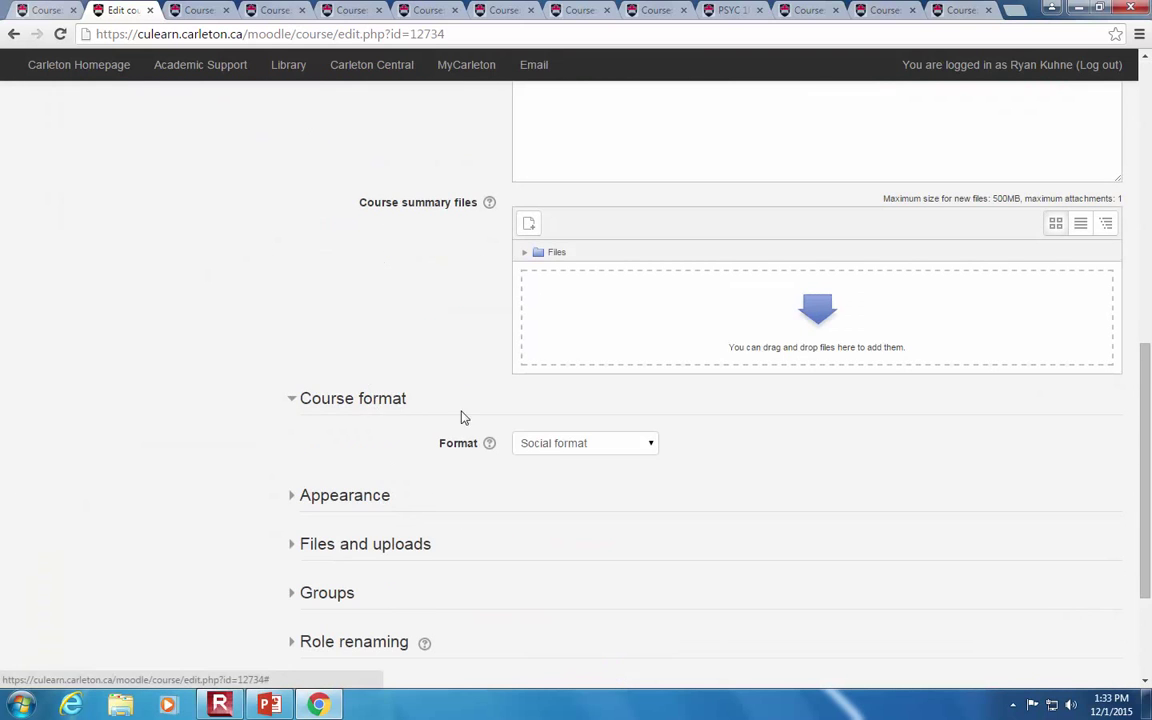
click(558, 446)
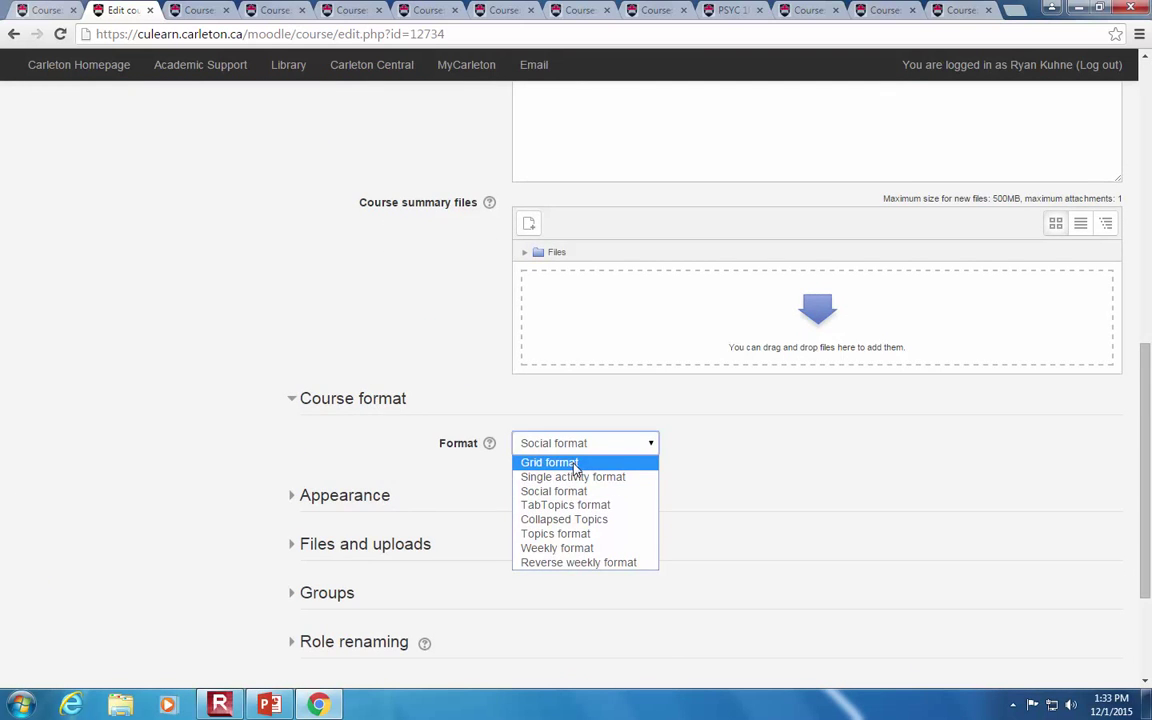
click(576, 465)
scroll(455, 463, down, 2)
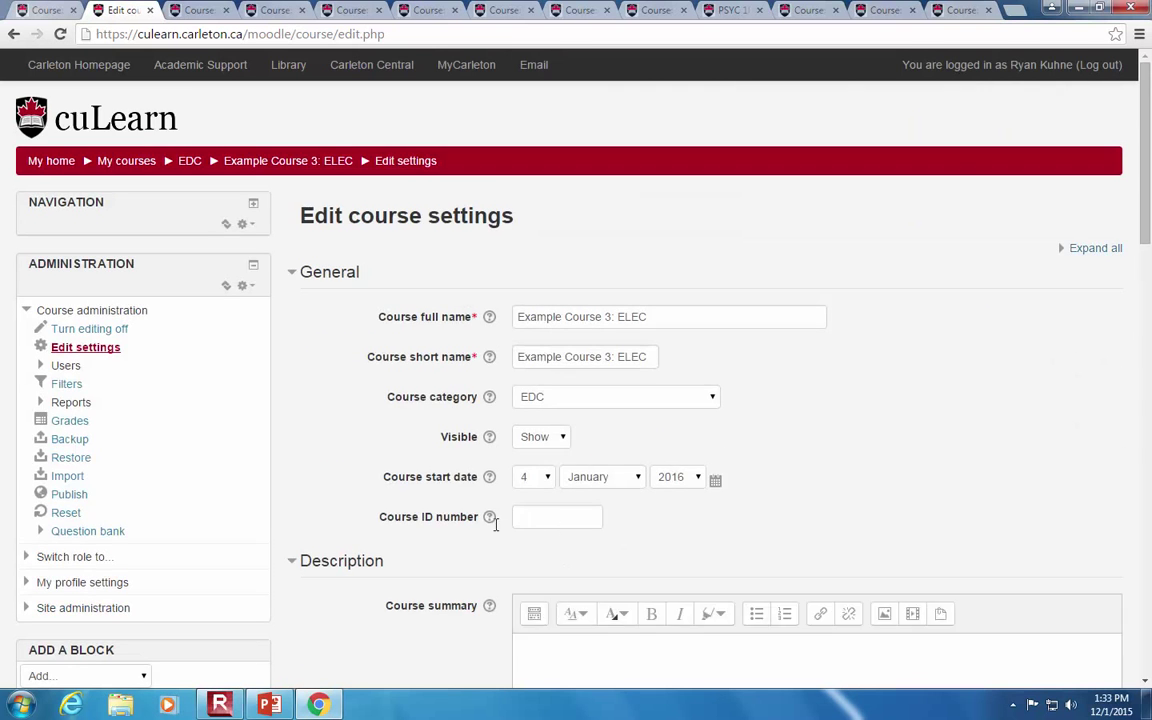
scroll(480, 530, down, 15)
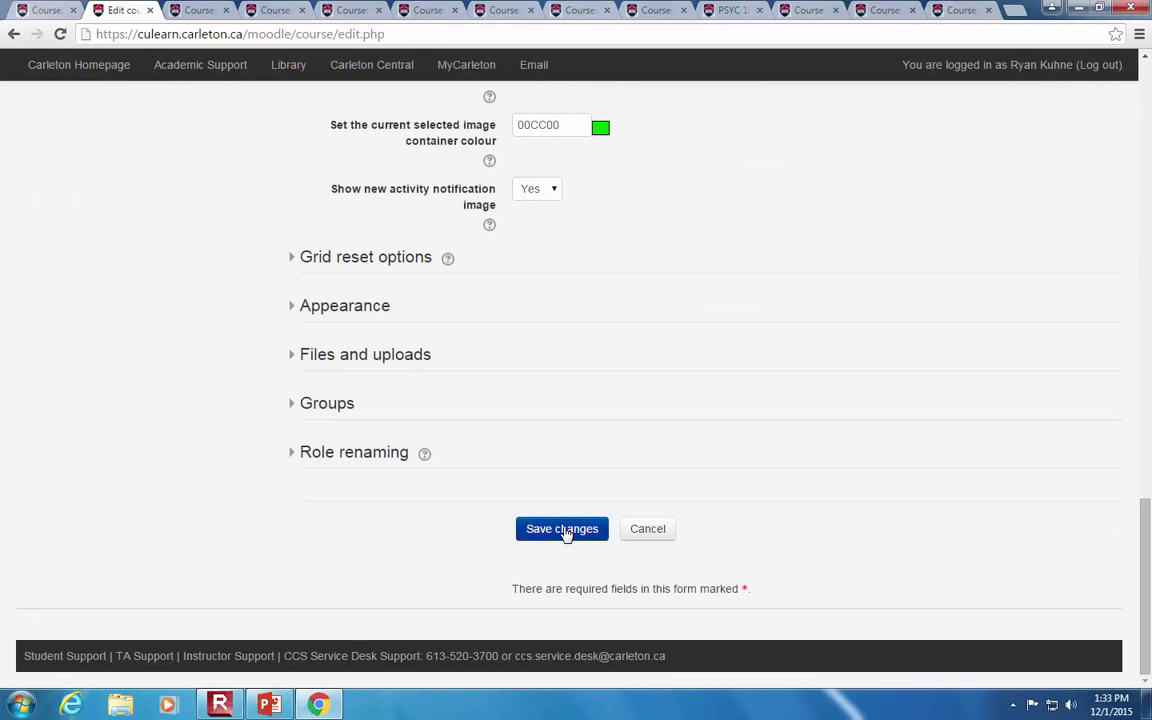
click(562, 529)
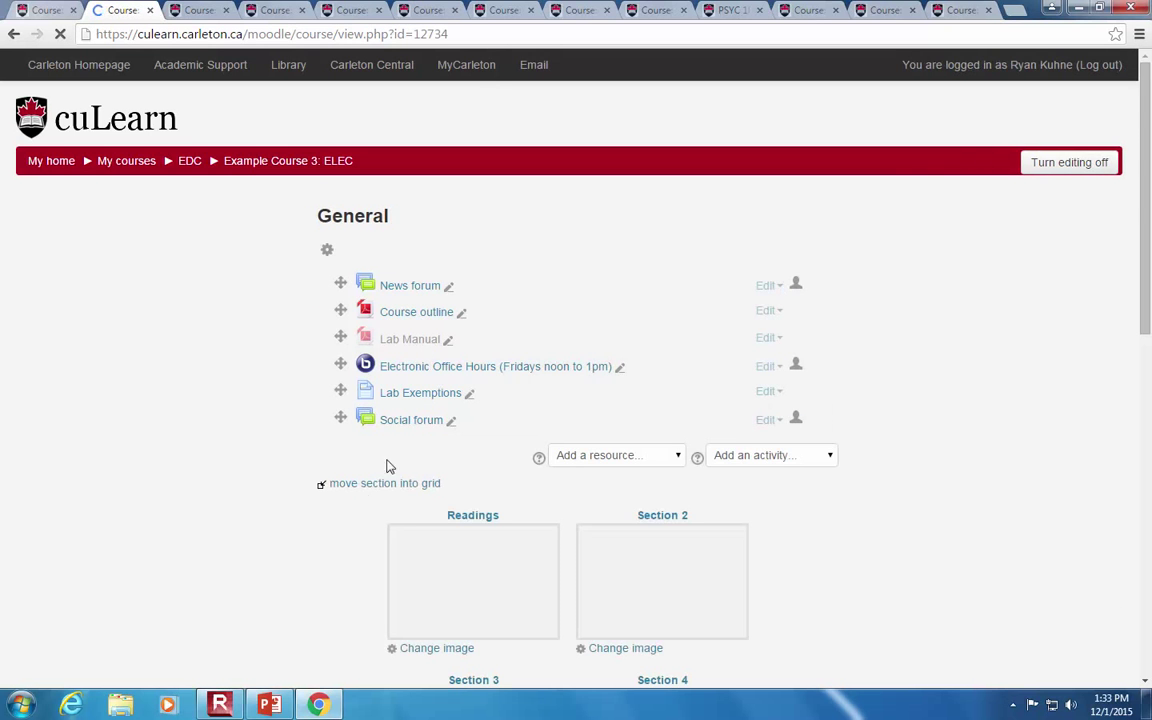
Step: Examine the grid layout's section tiles and a section's image upload page, leaving the image unchanged
scroll(366, 501, down, 2)
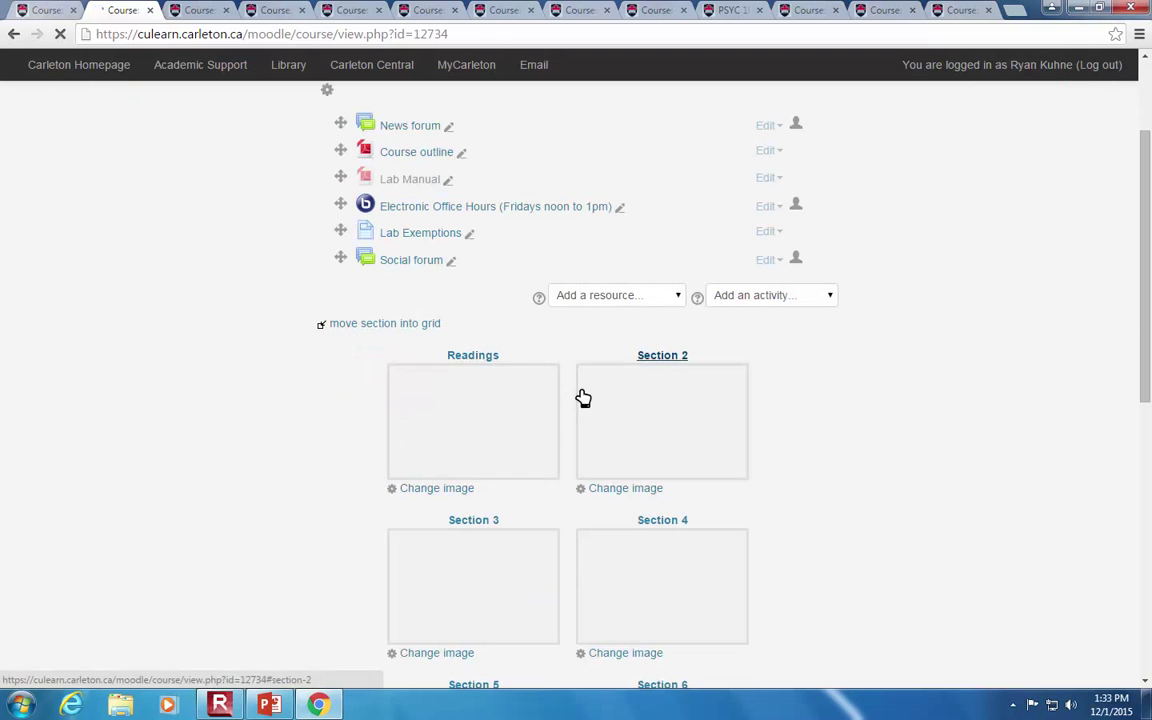
scroll(347, 440, down, 6)
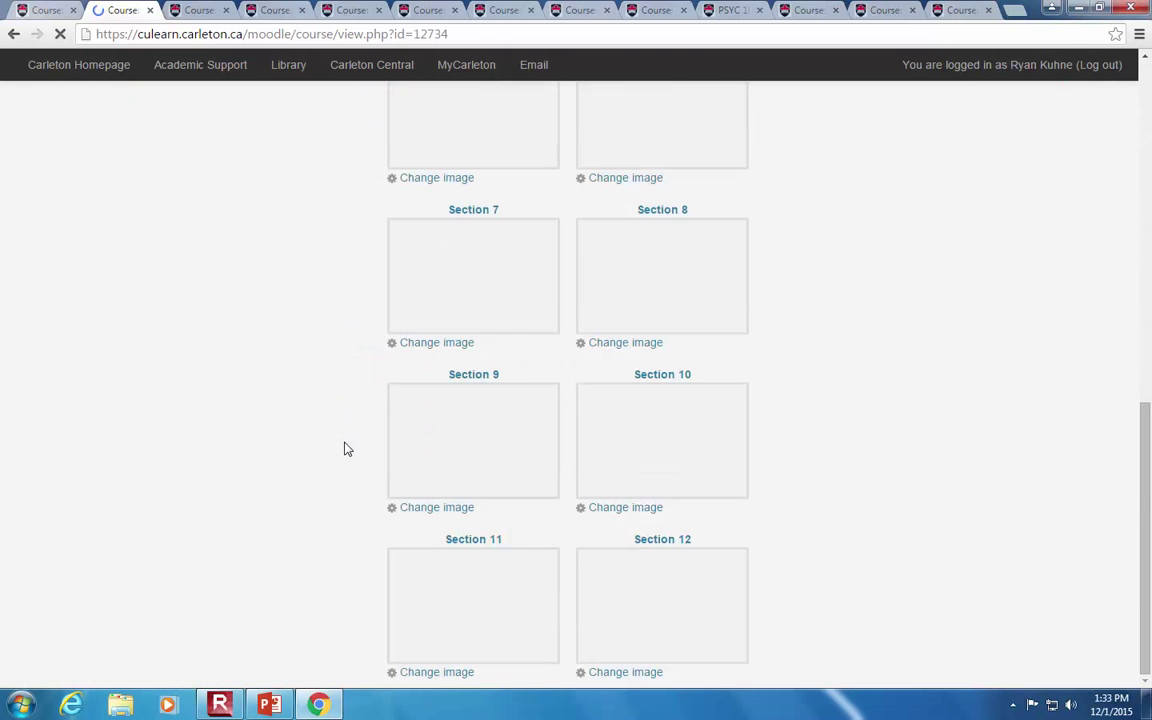
scroll(347, 449, up, 8)
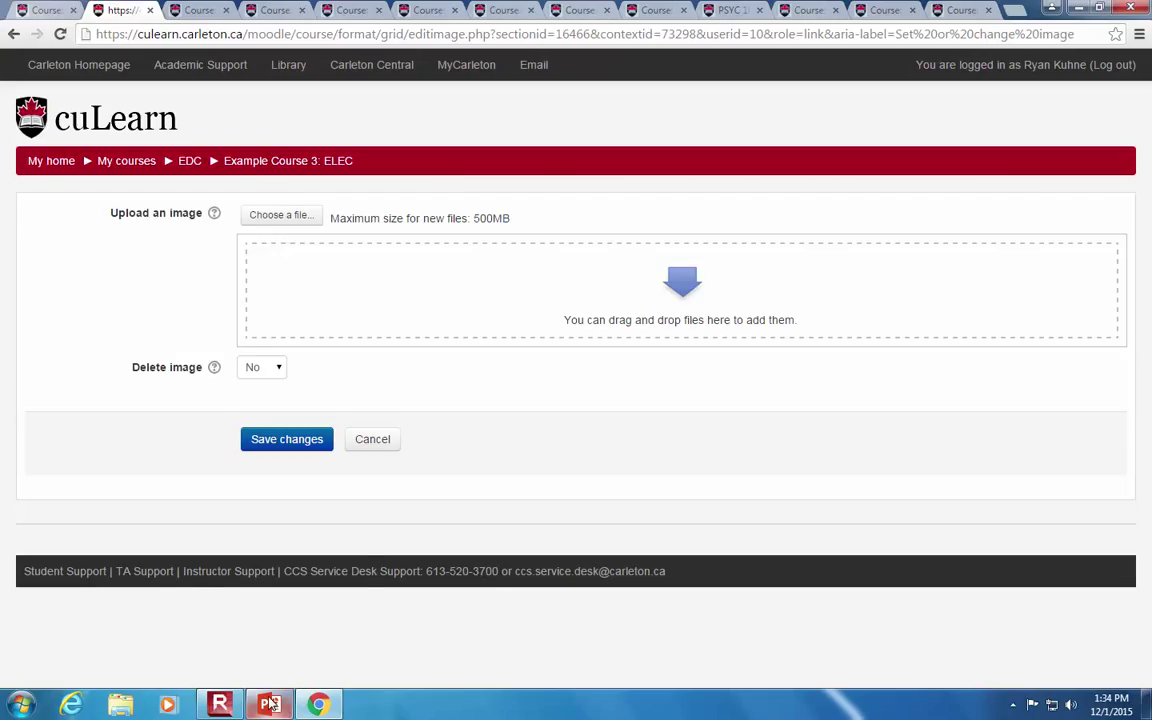
mouse_move(268, 703)
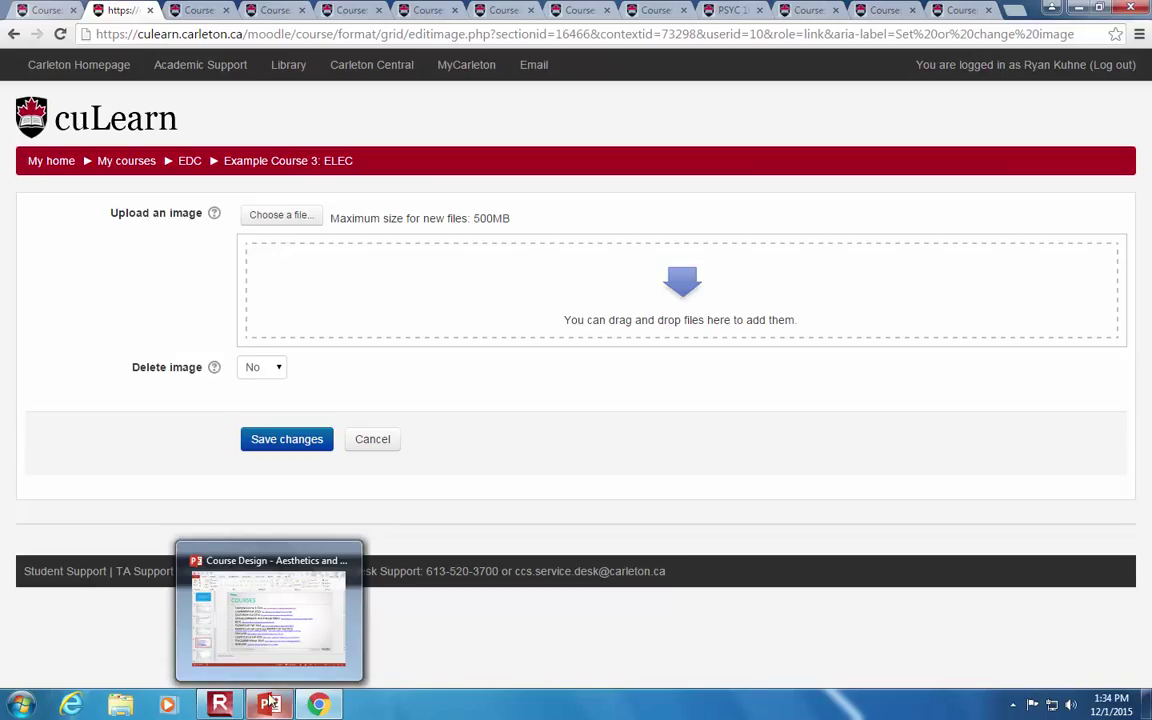
click(391, 448)
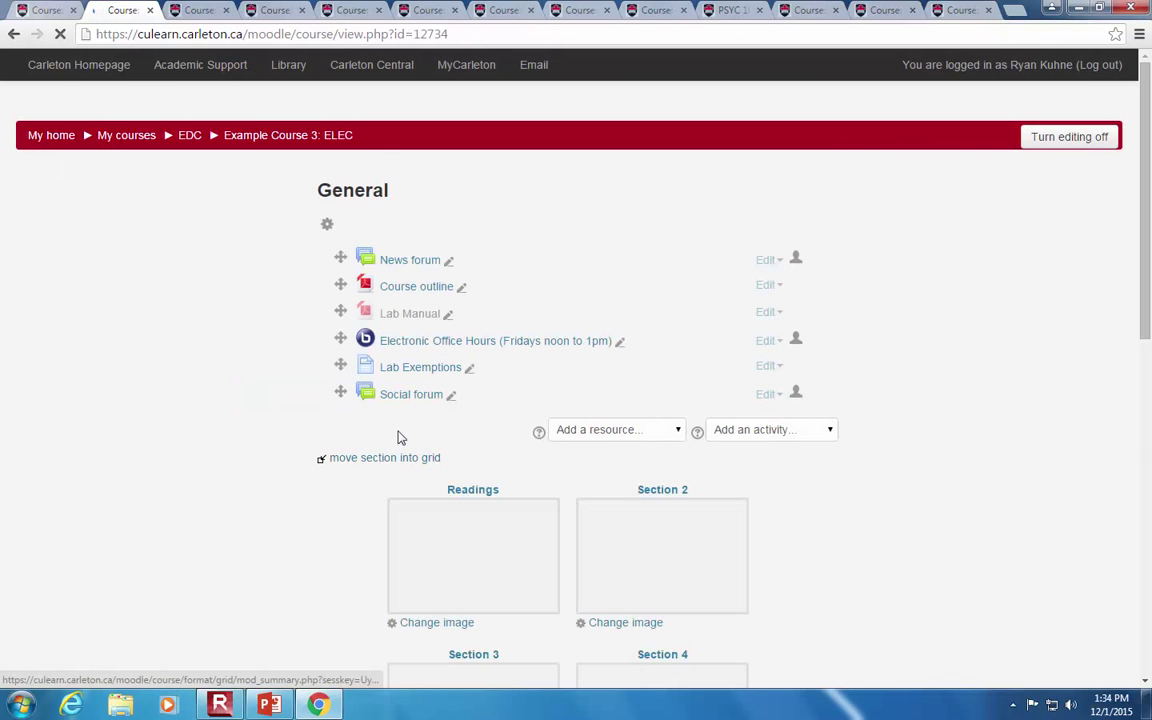
scroll(530, 481, down, 1)
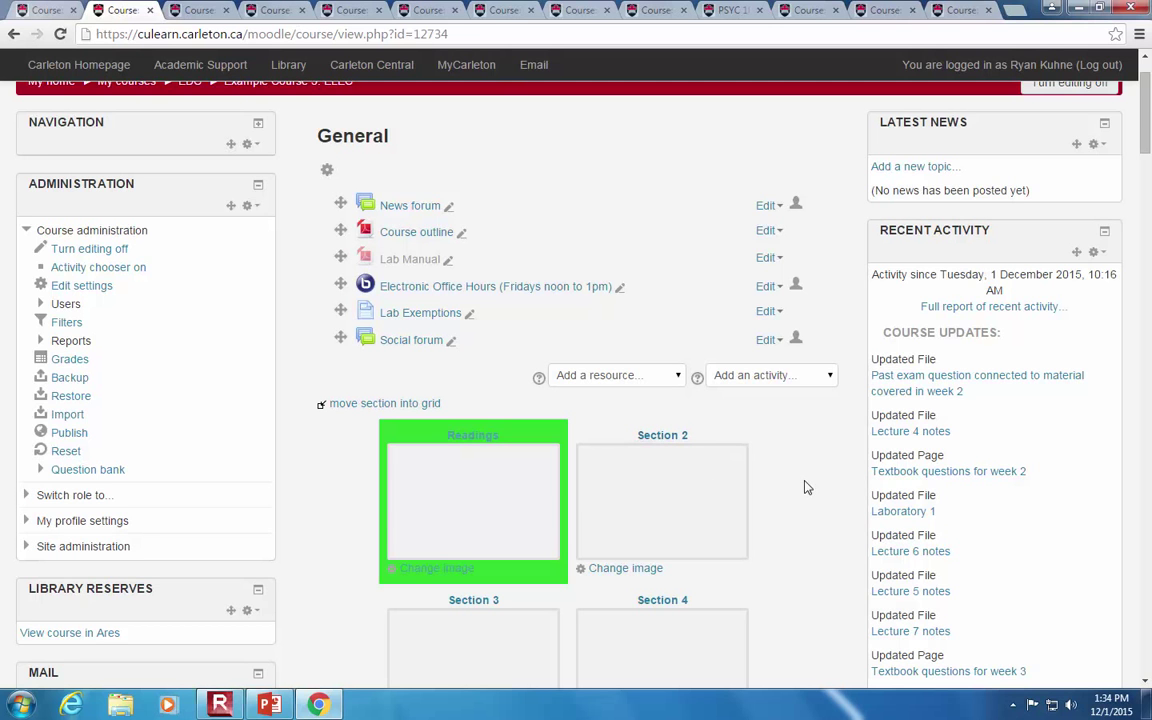
scroll(785, 487, down, 1)
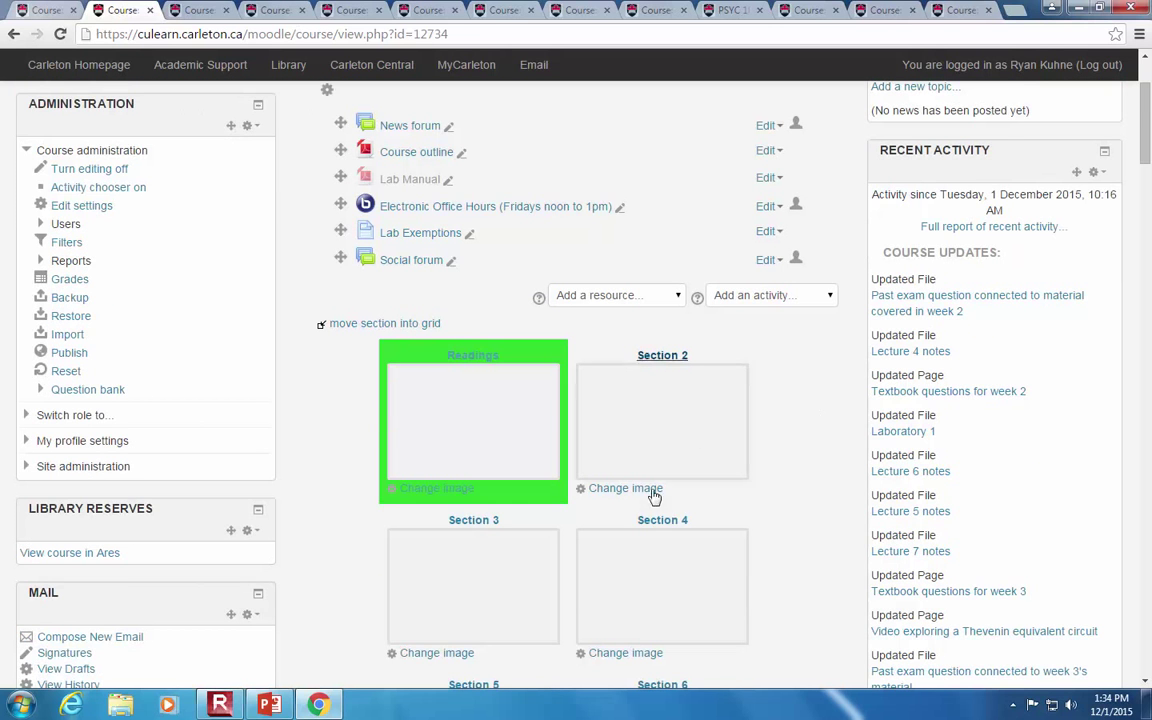
scroll(757, 514, up, 1)
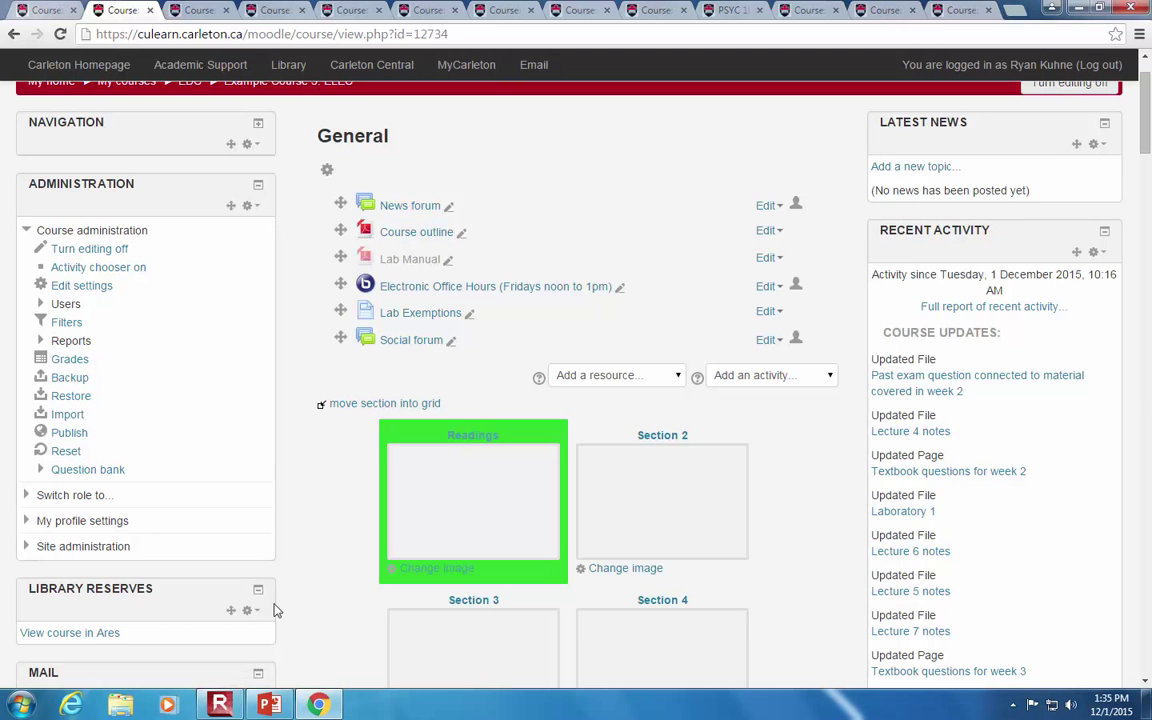
Step: Switch to PowerPoint, present the Courses and Course Formats slides, then end the show and return to the Moodle course page
key(alt+Tab)
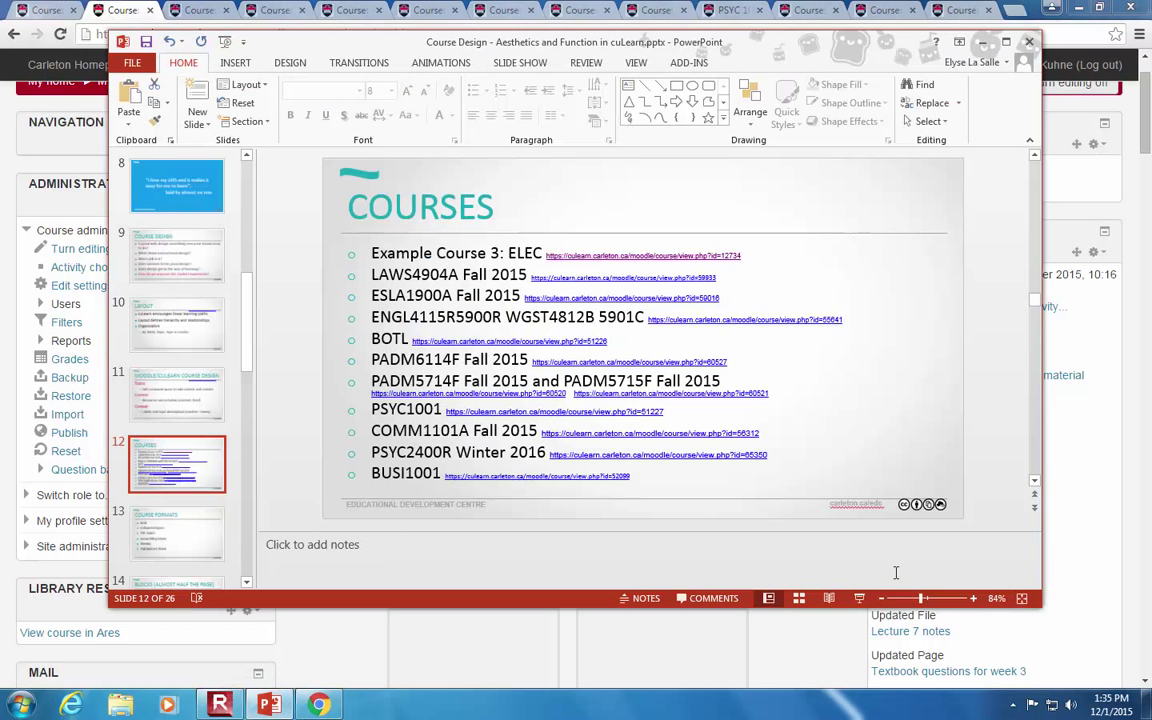
click(859, 598)
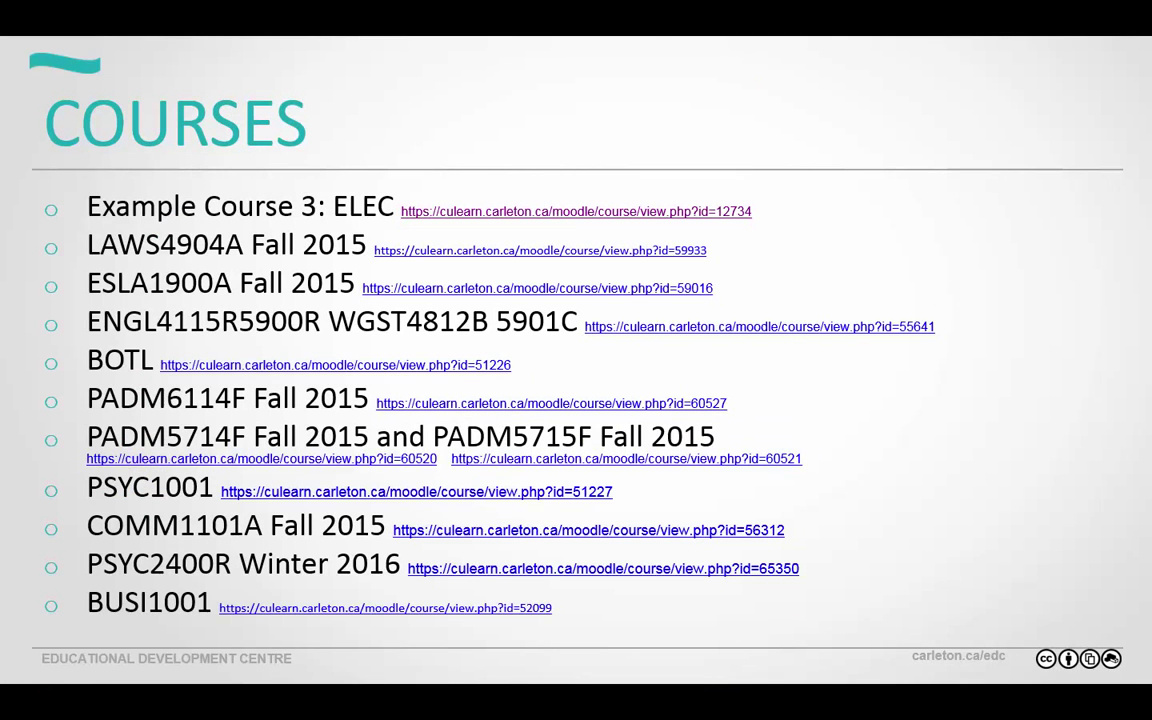
key(Right)
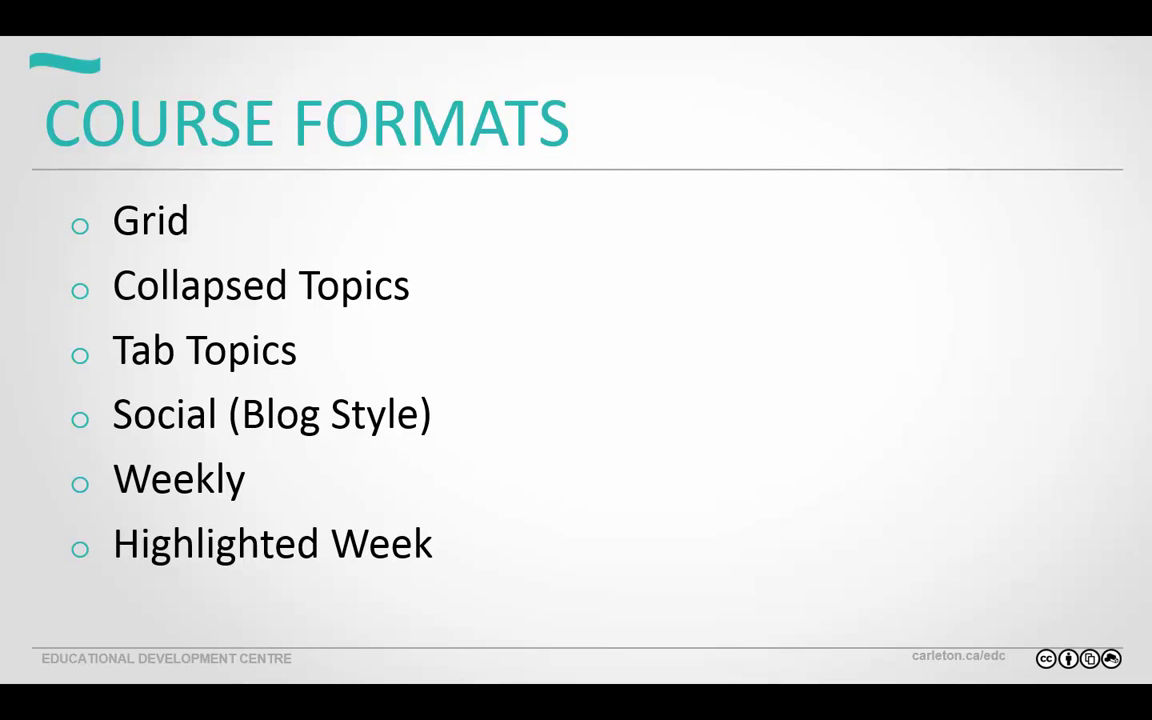
key(Escape)
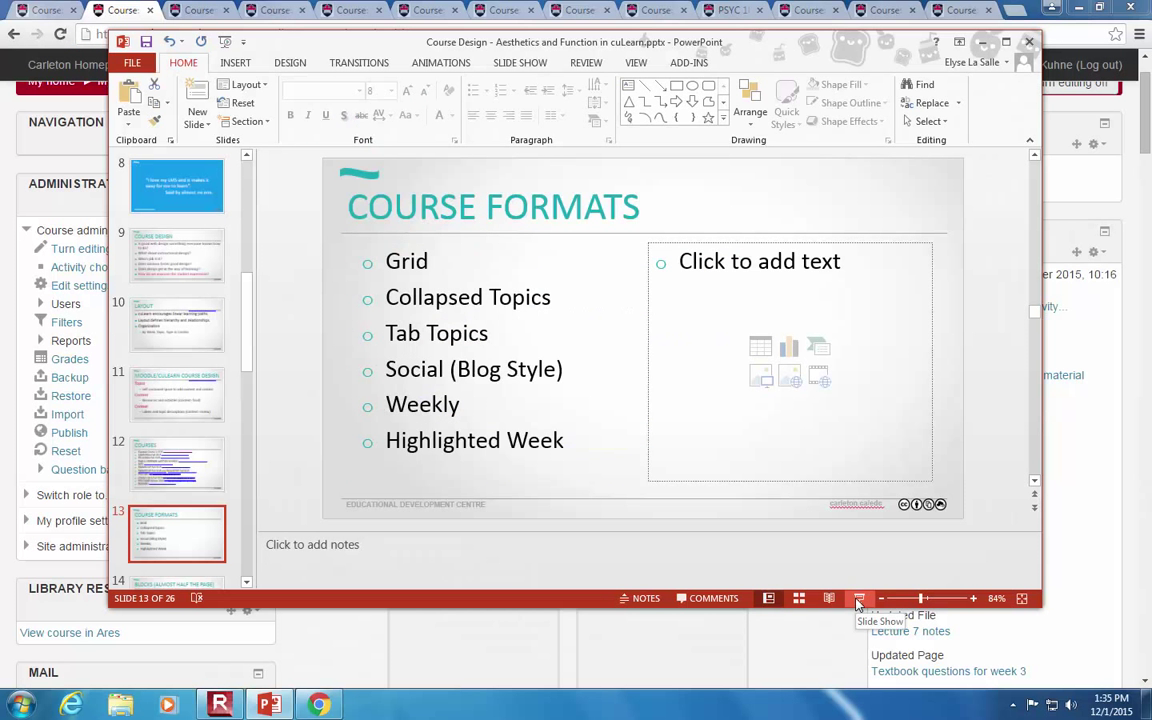
click(459, 626)
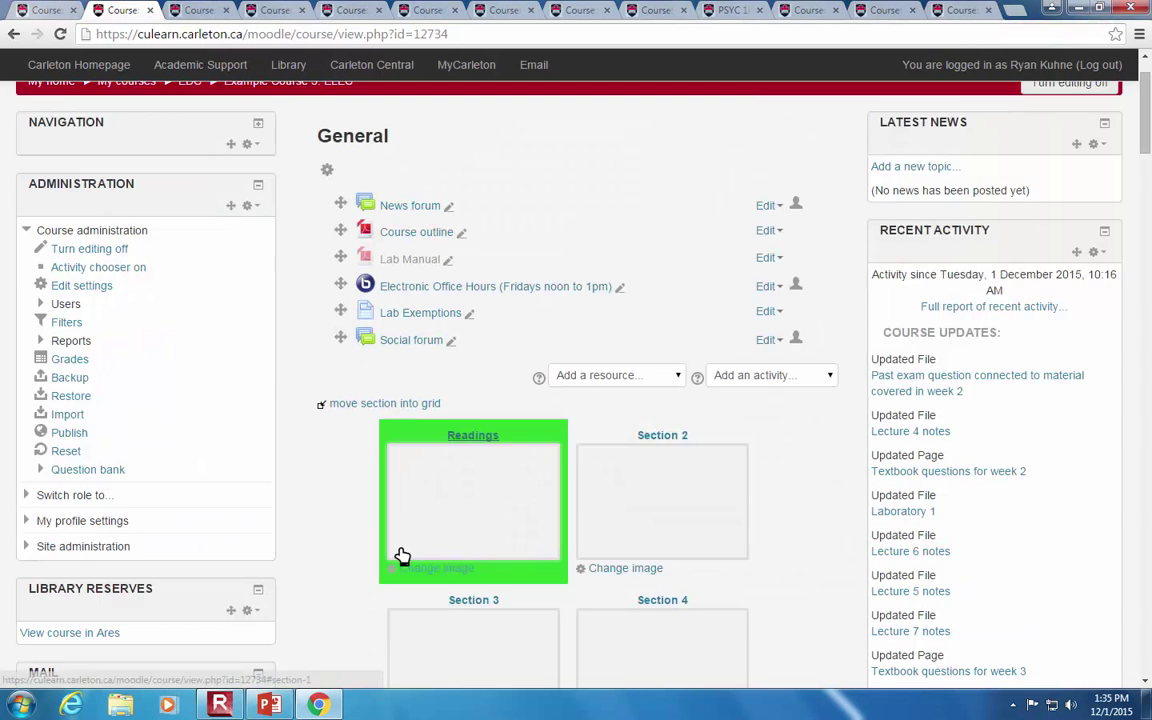
Step: Review the grid layout of Example Course 3: ELEC and turn editing off for the course
scroll(400, 555, down, 3)
scroll(397, 560, up, 3)
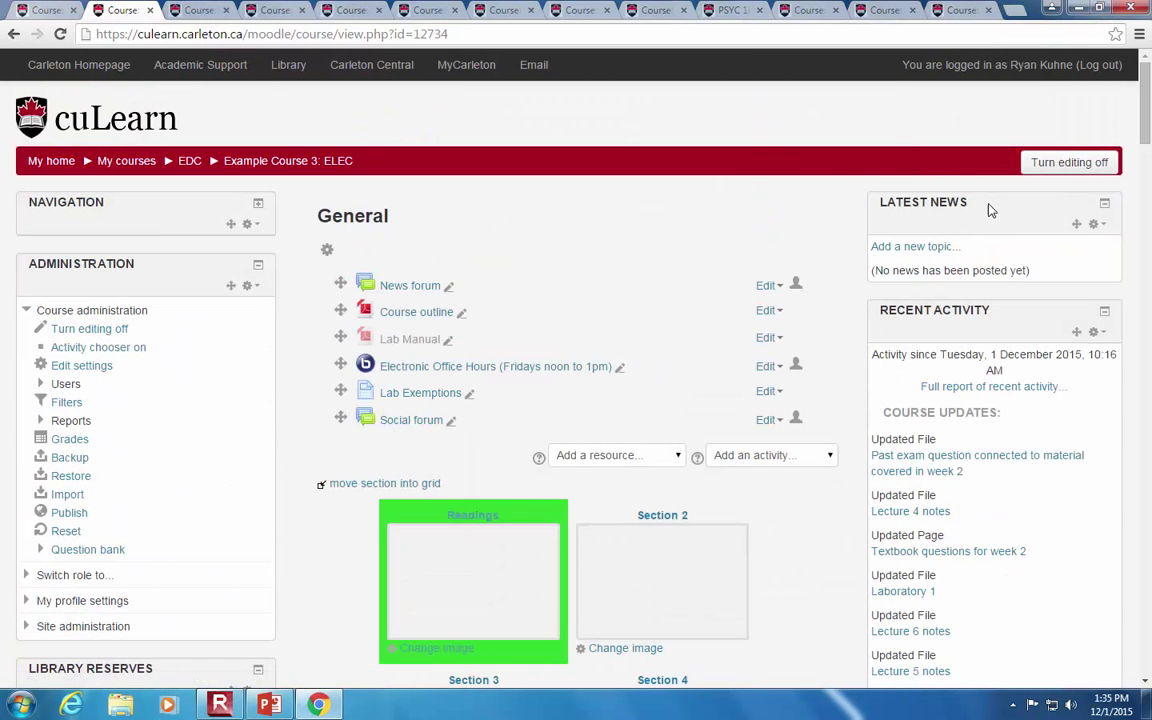
click(1050, 164)
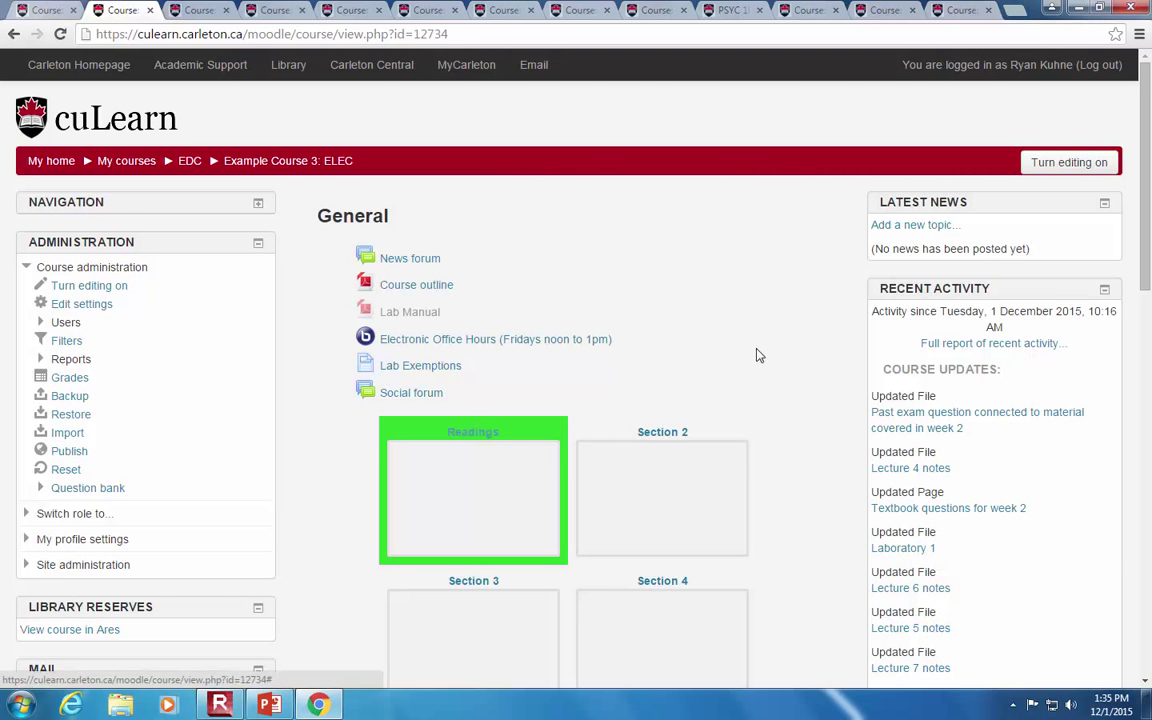
Step: Switch to PowerPoint, present the Course Formats and Blocks slides, then end the show and return to the Moodle course page
click(268, 707)
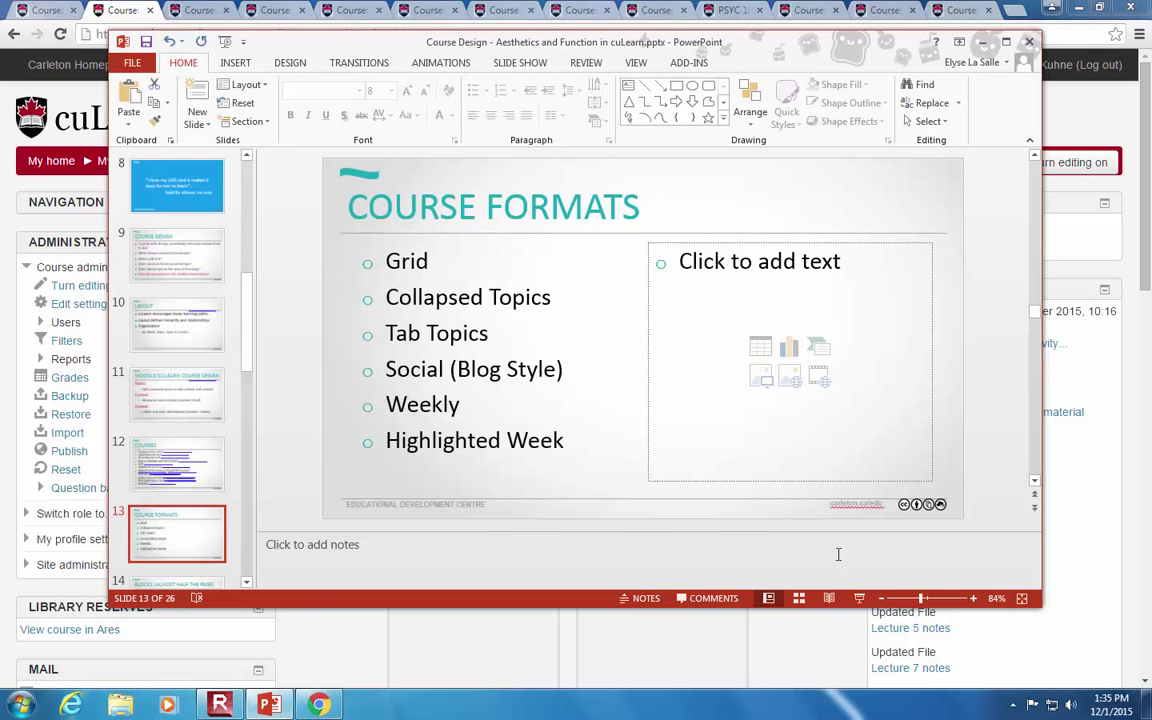
click(858, 598)
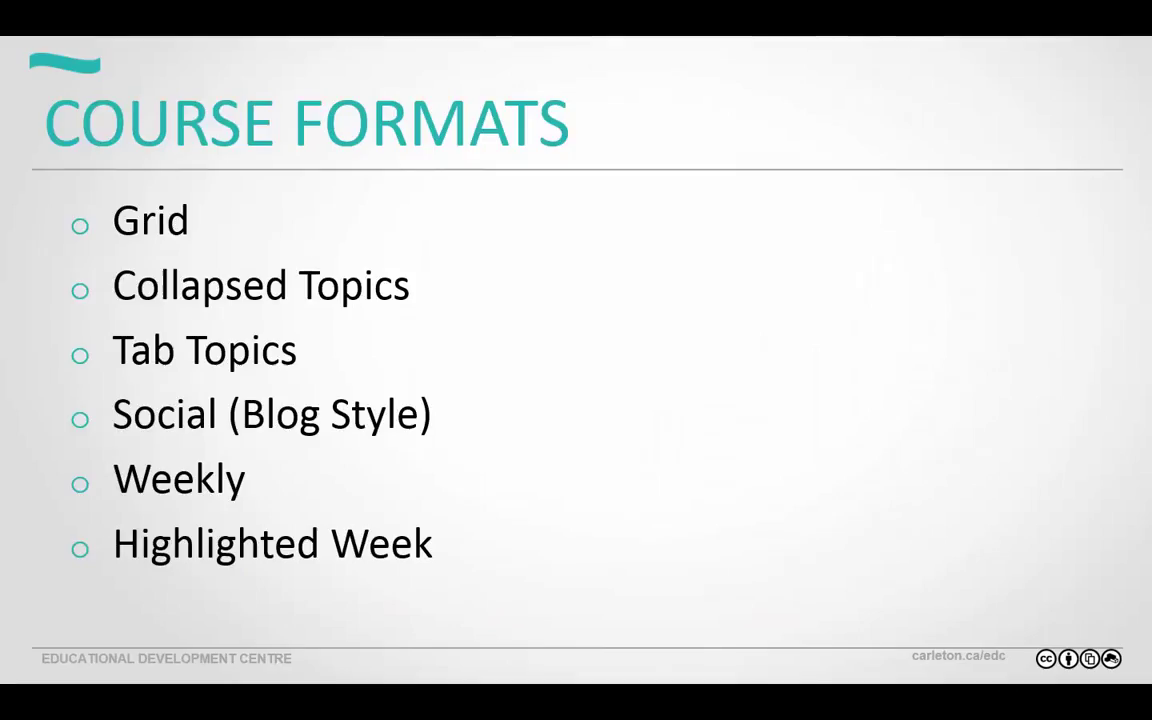
key(Right)
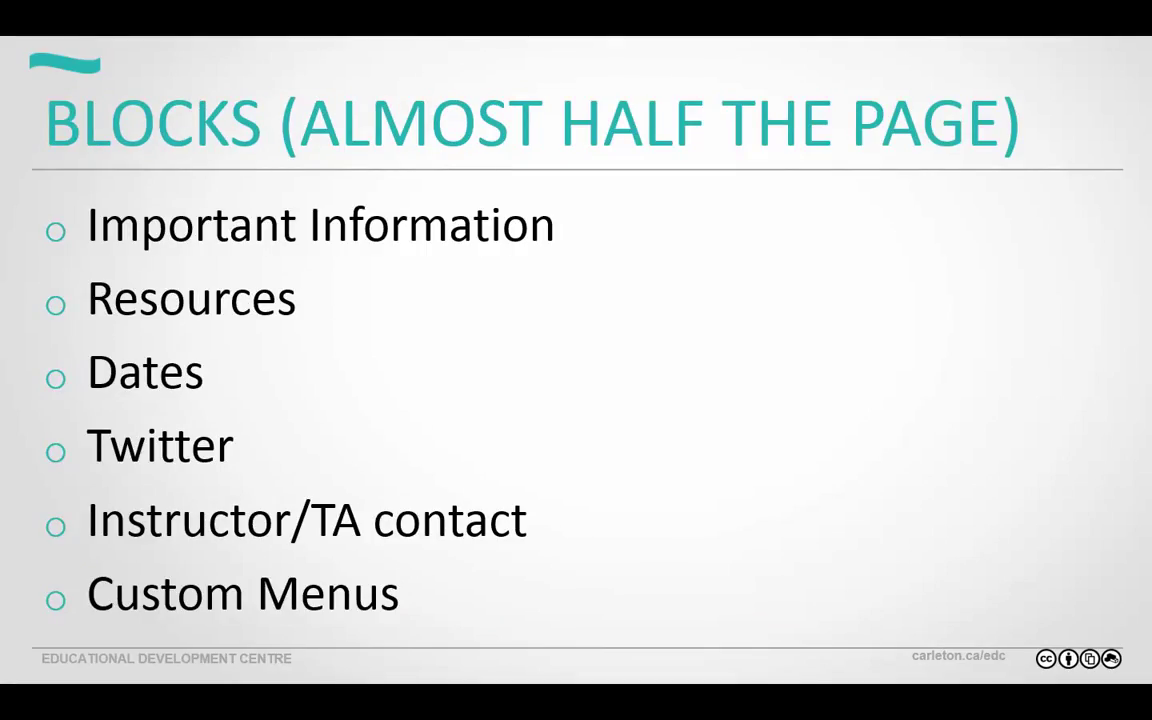
key(Escape)
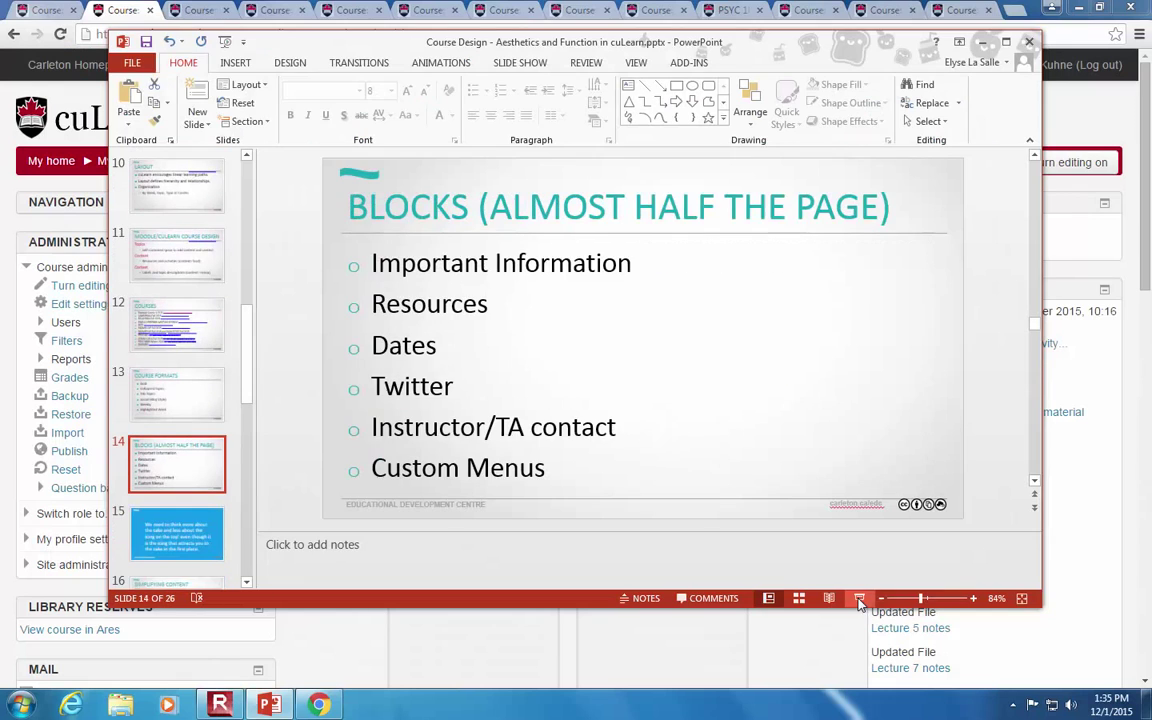
click(360, 658)
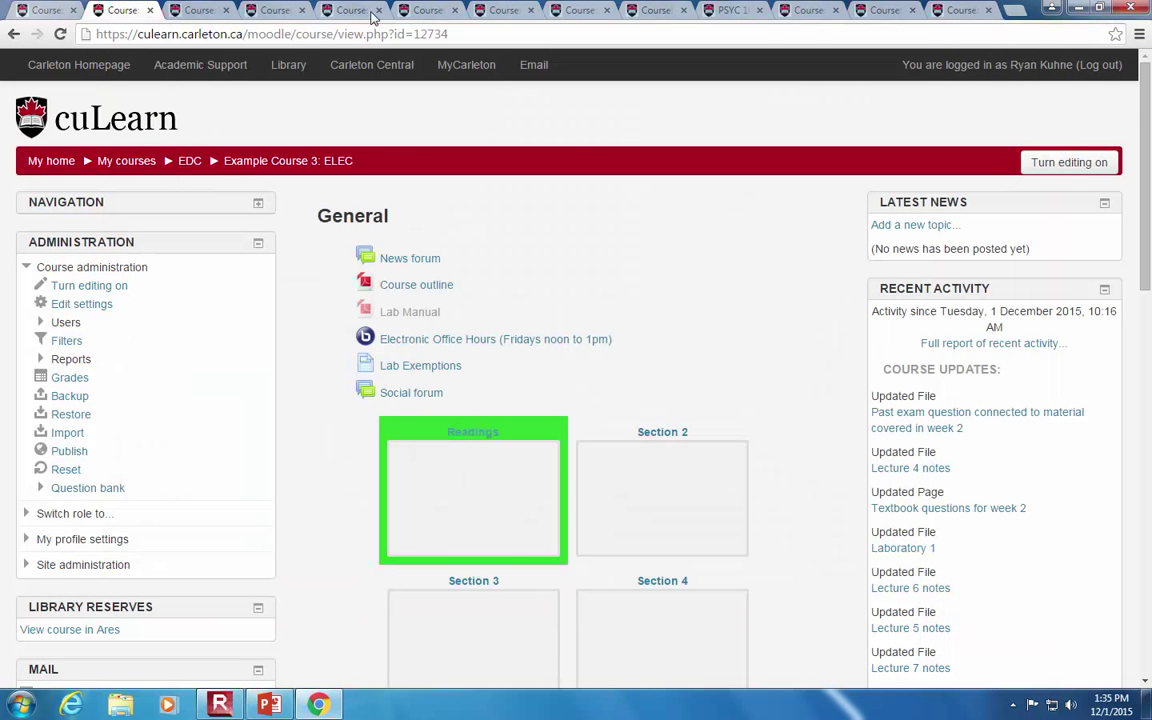
Step: Look through the open example courses and examine the Key Dates block in the branded BUSI1001R:BUSI1004R course
click(808, 10)
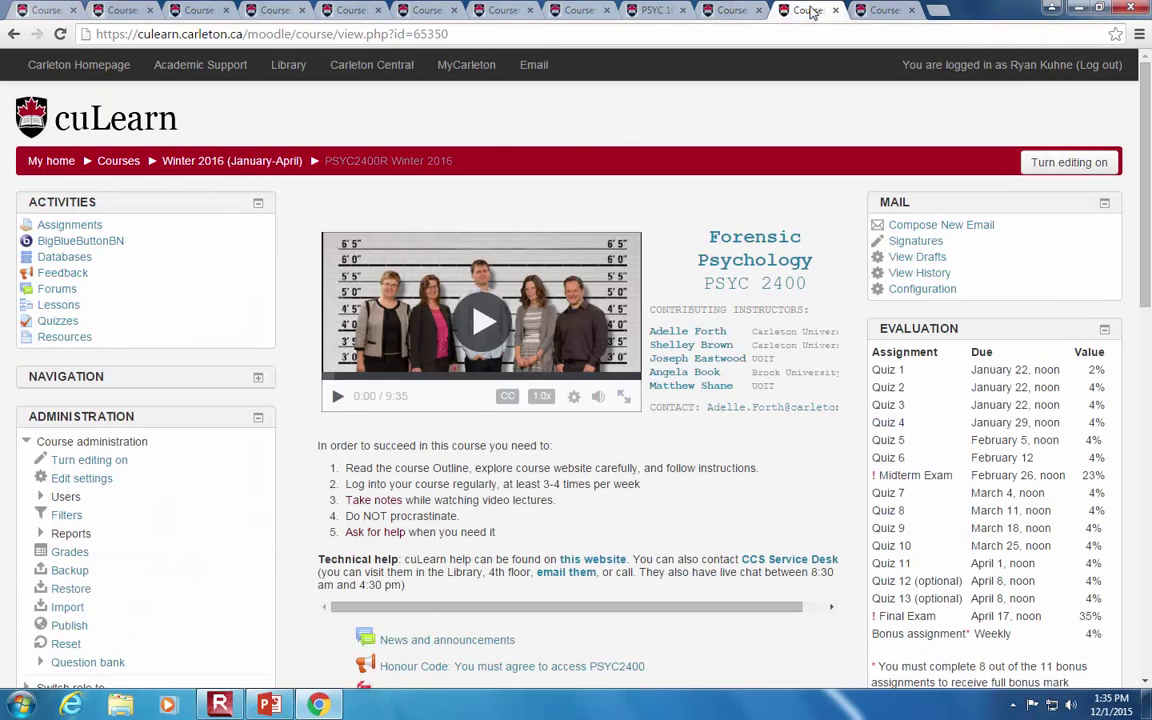
click(725, 10)
click(660, 10)
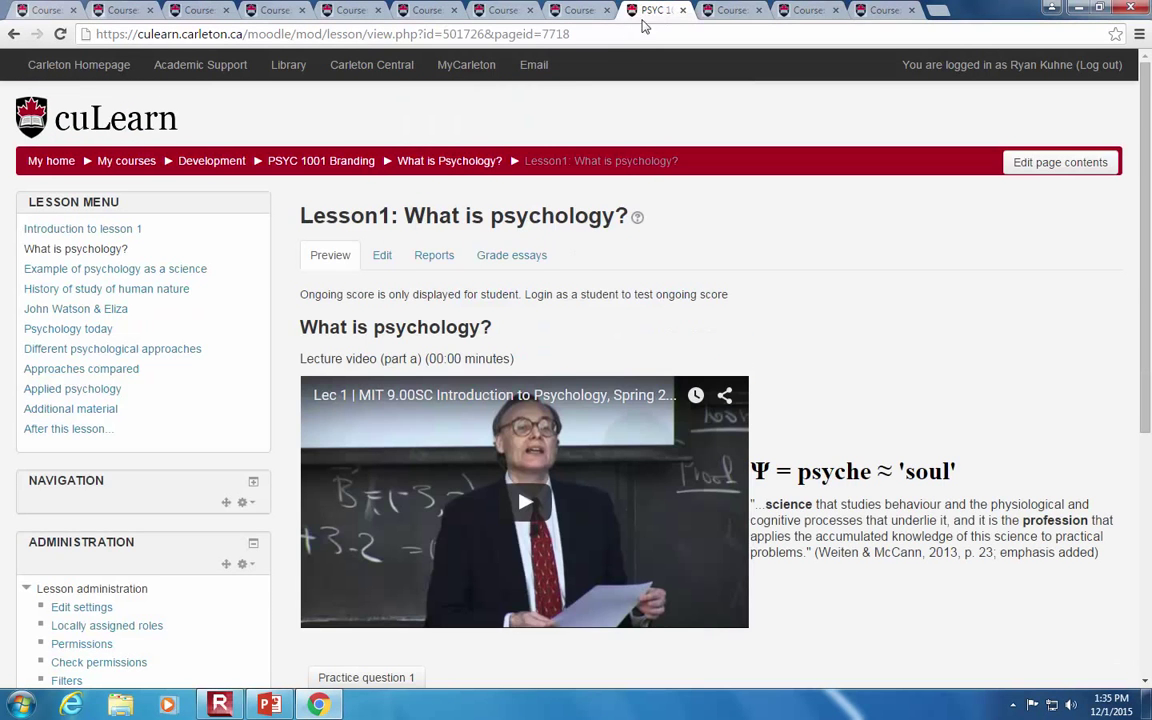
click(862, 10)
scroll(862, 215, up, 2)
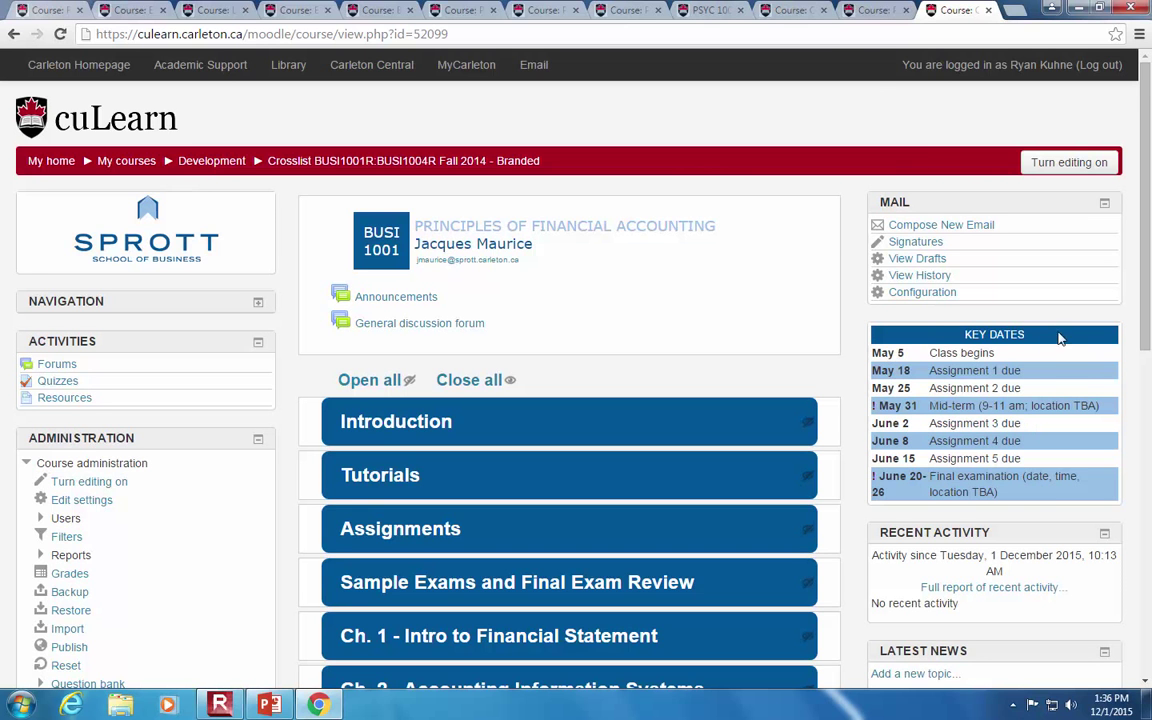
Step: Examine the blocks of the PSYC2400R Winter 2016 course, including Evaluation, Search forums and Online Student Support
click(873, 12)
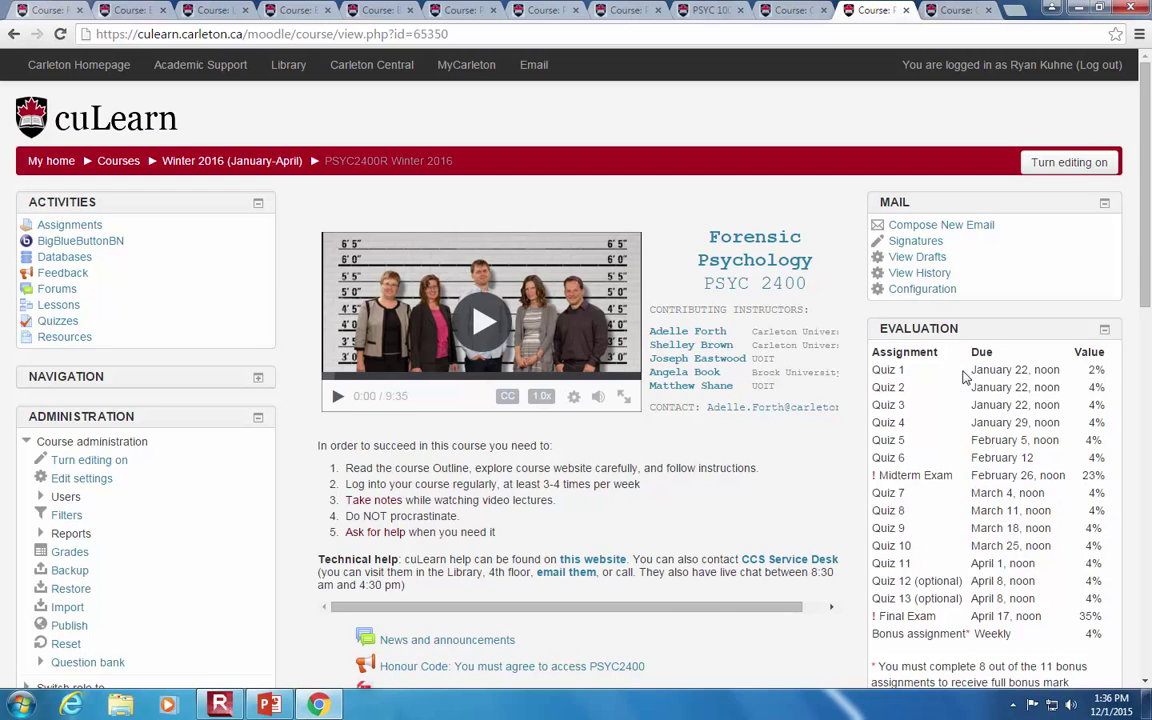
scroll(867, 352, down, 1)
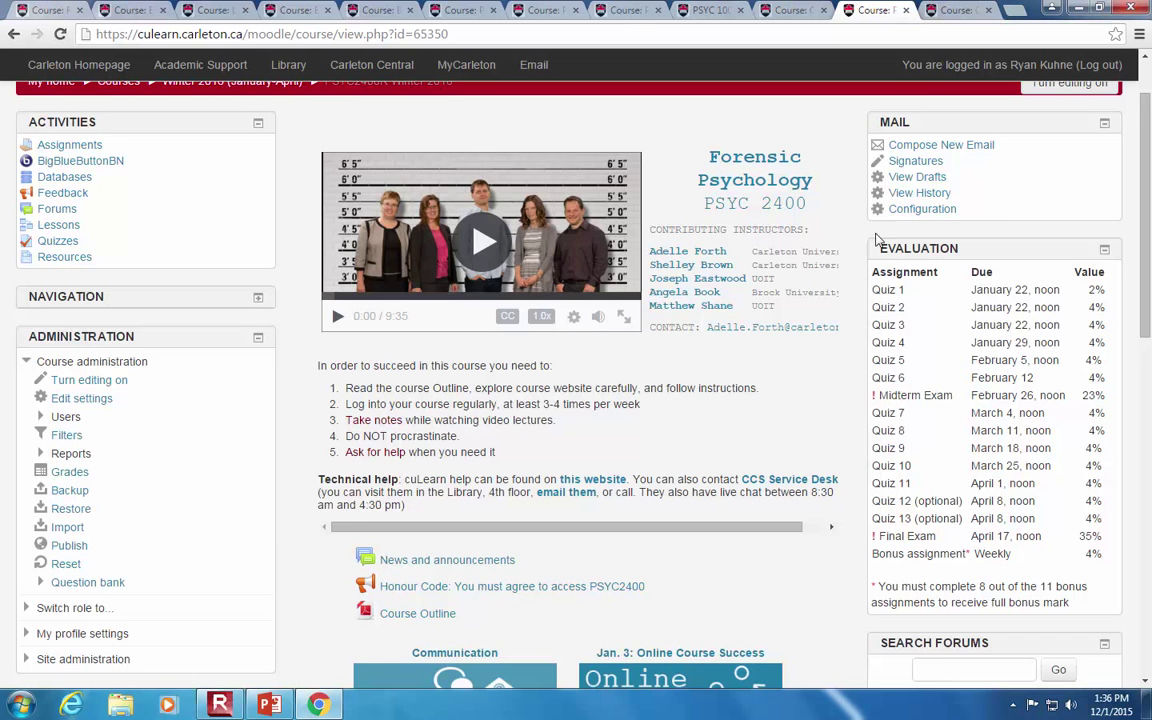
scroll(840, 424, down, 1)
scroll(840, 424, down, 2)
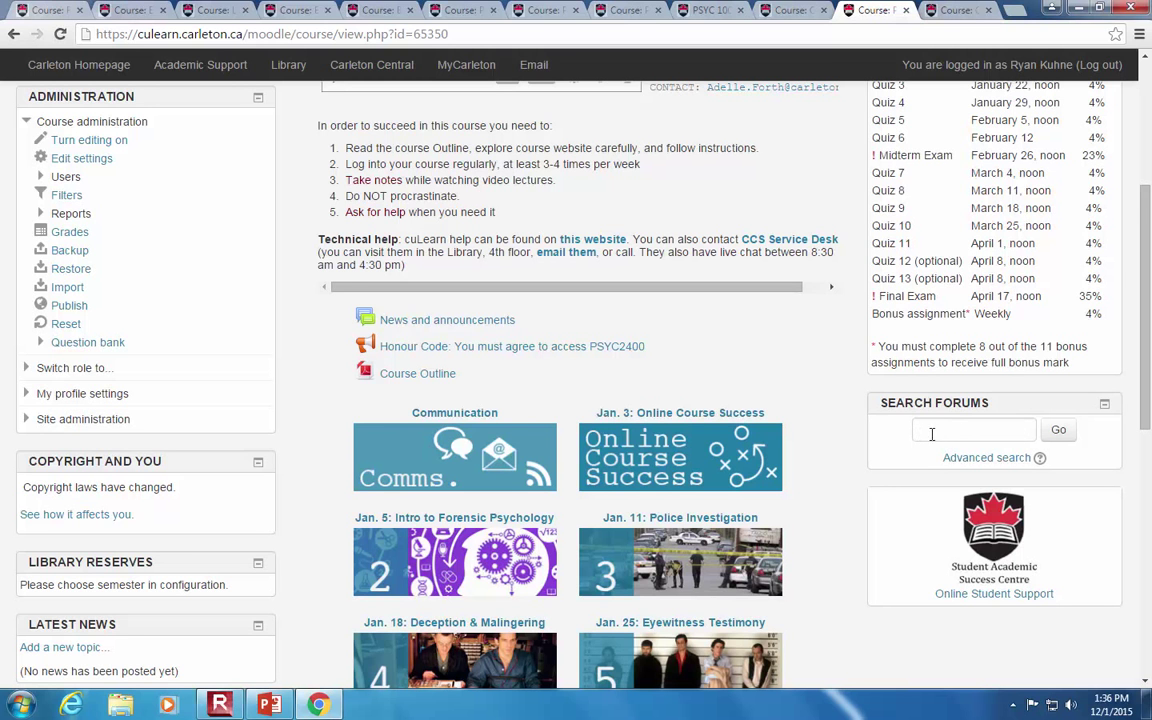
scroll(930, 516, down, 1)
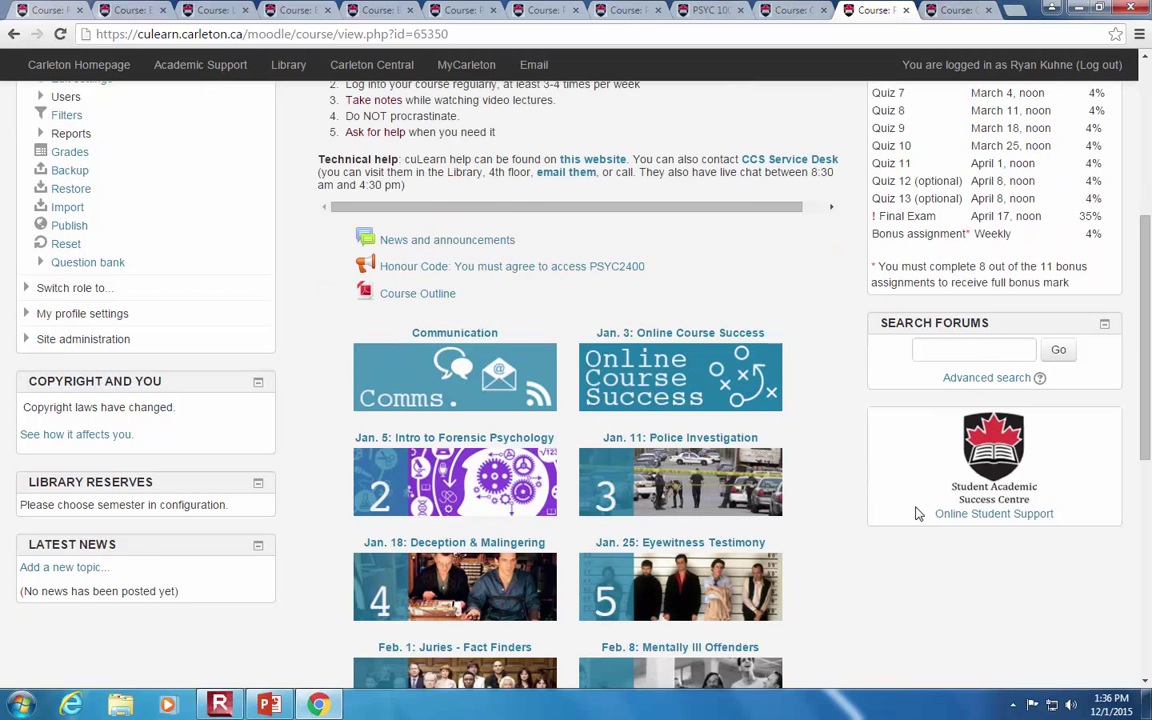
scroll(913, 513, up, 5)
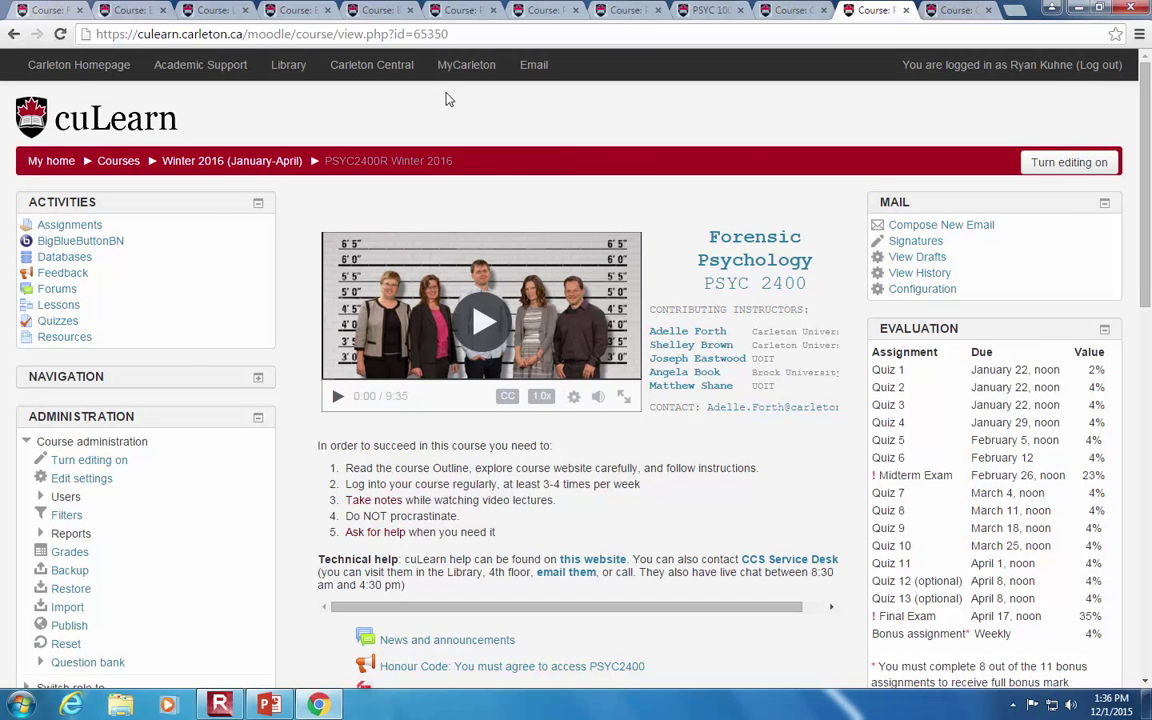
Step: Open the Winter 2014 development course with the empty topics and turn editing on
click(60, 11)
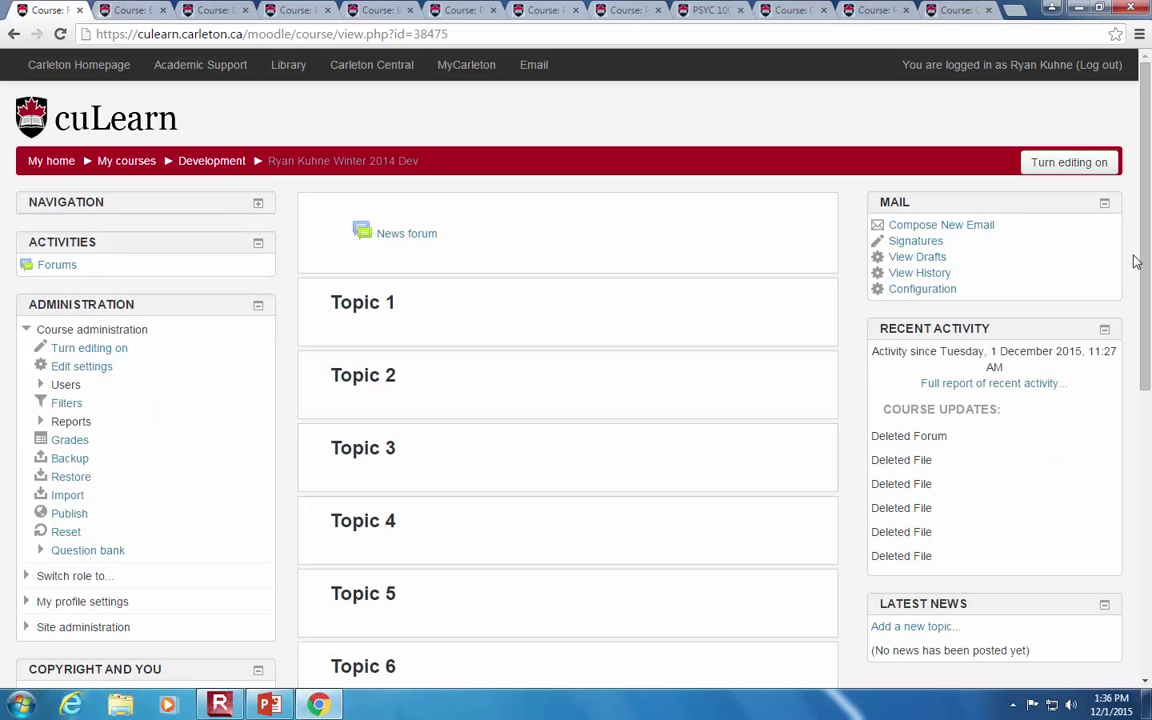
click(1047, 180)
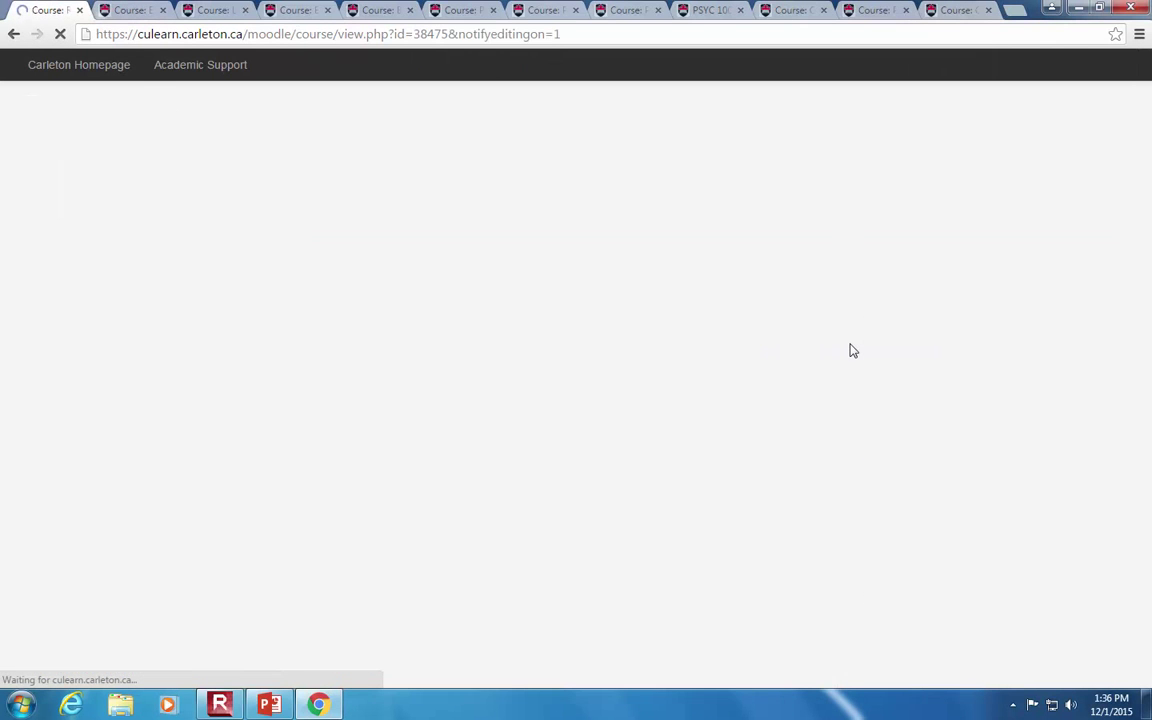
Step: Delete the Latest news block from the course and move the Recent activity block above the Mail block
scroll(851, 350, down, 1)
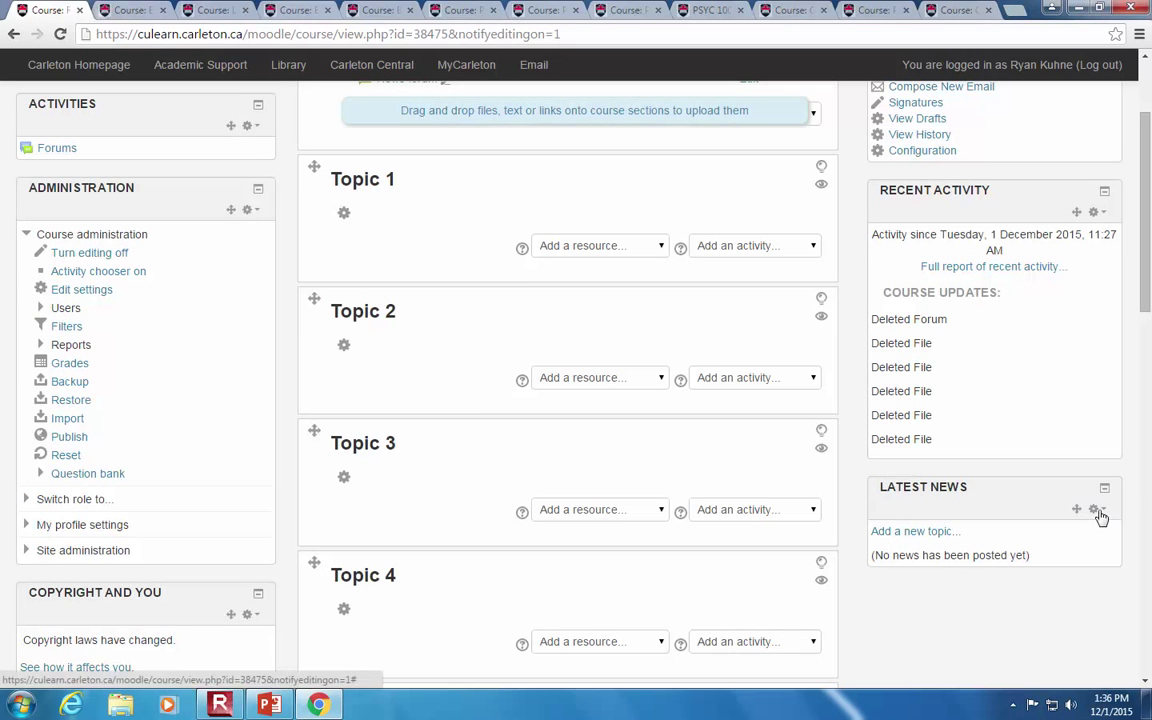
scroll(1068, 487, down, 2)
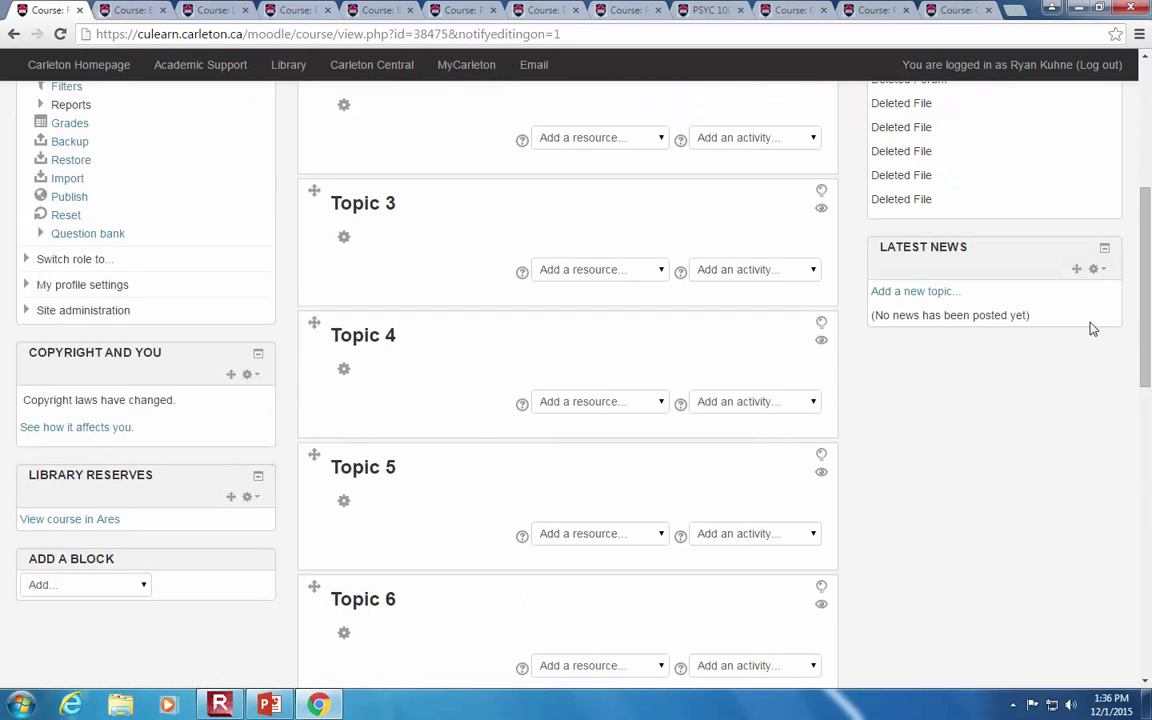
click(1095, 272)
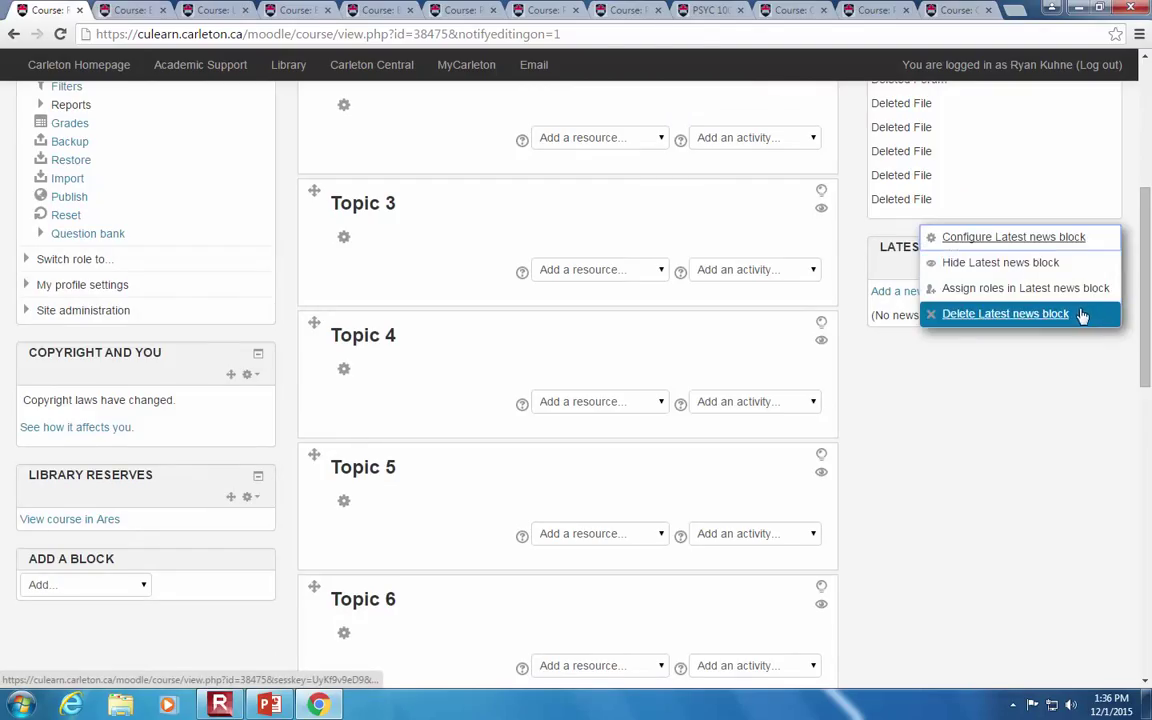
click(1082, 314)
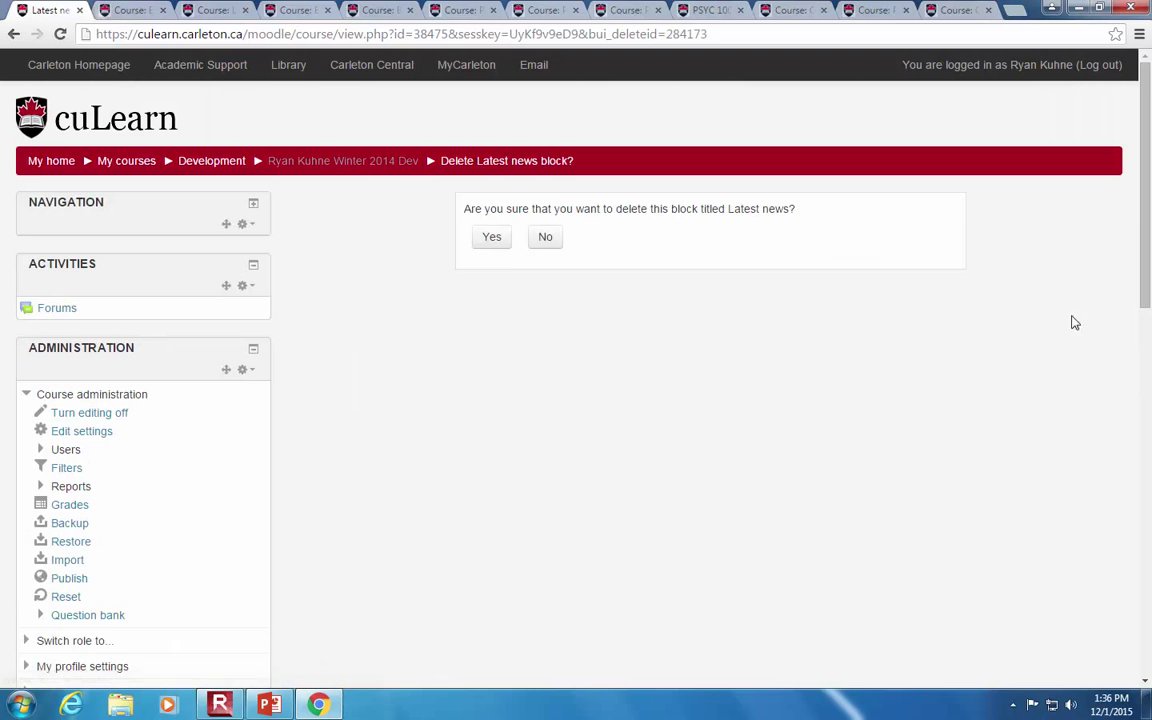
click(501, 238)
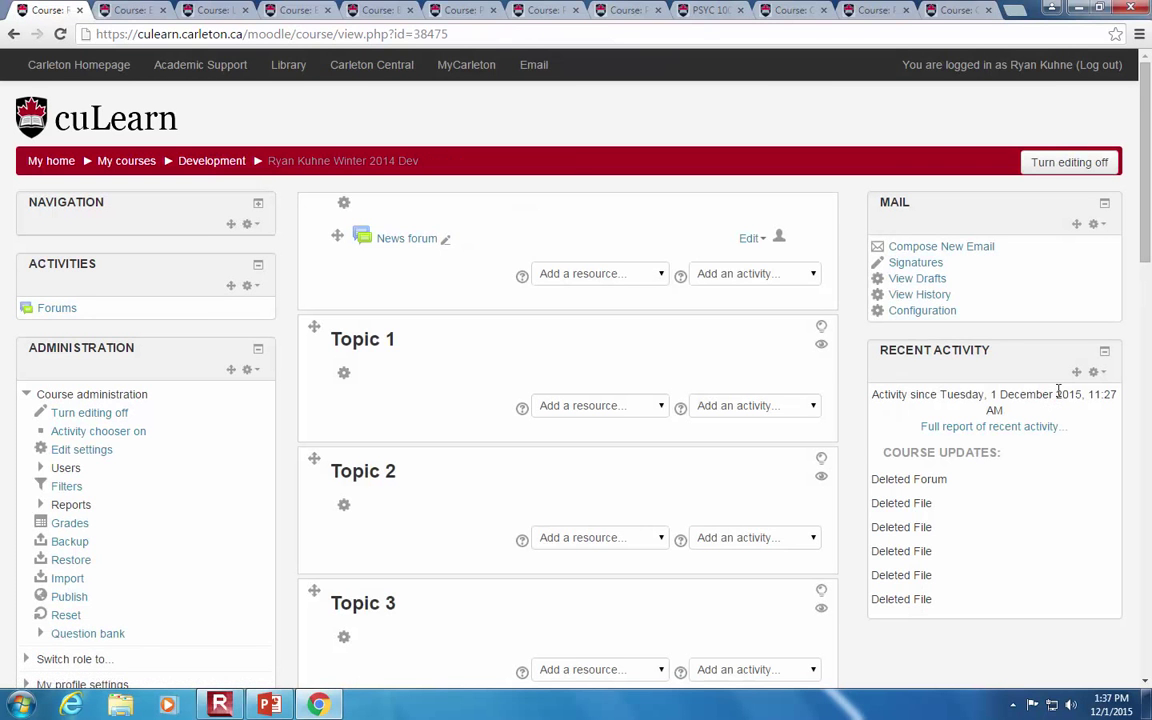
drag(1072, 376, 1088, 272)
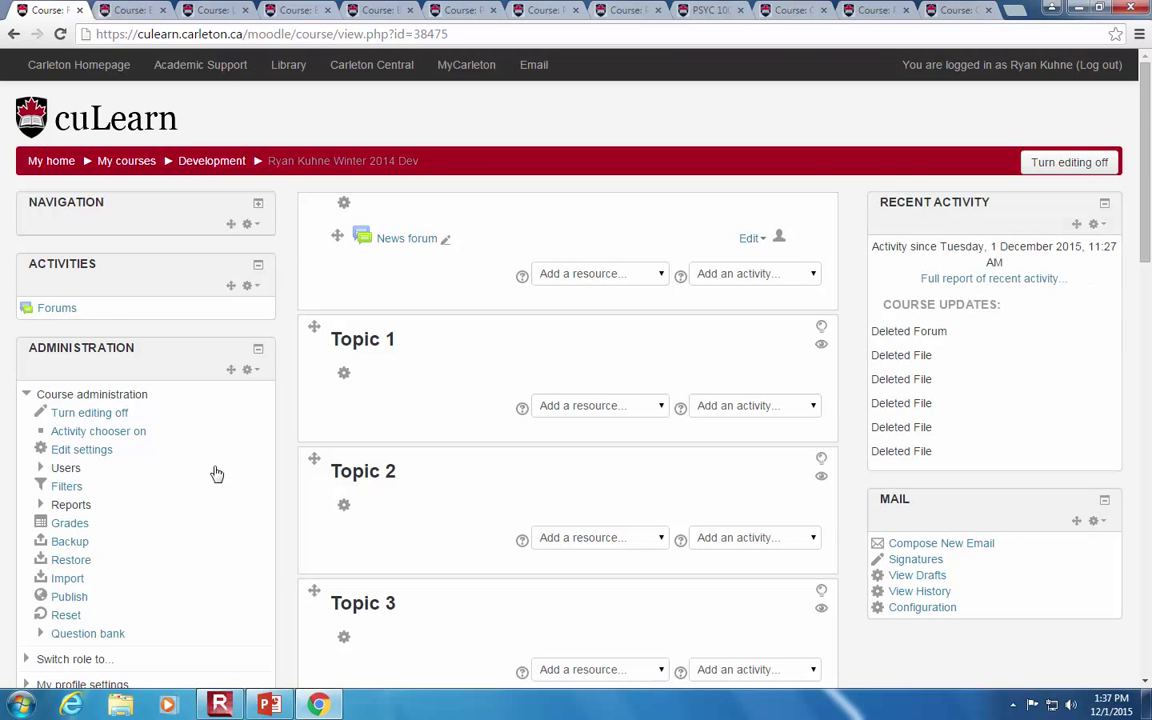
Step: Add an HTML block to the course page and move it below the Mail block
scroll(210, 460, down, 2)
scroll(215, 477, down, 3)
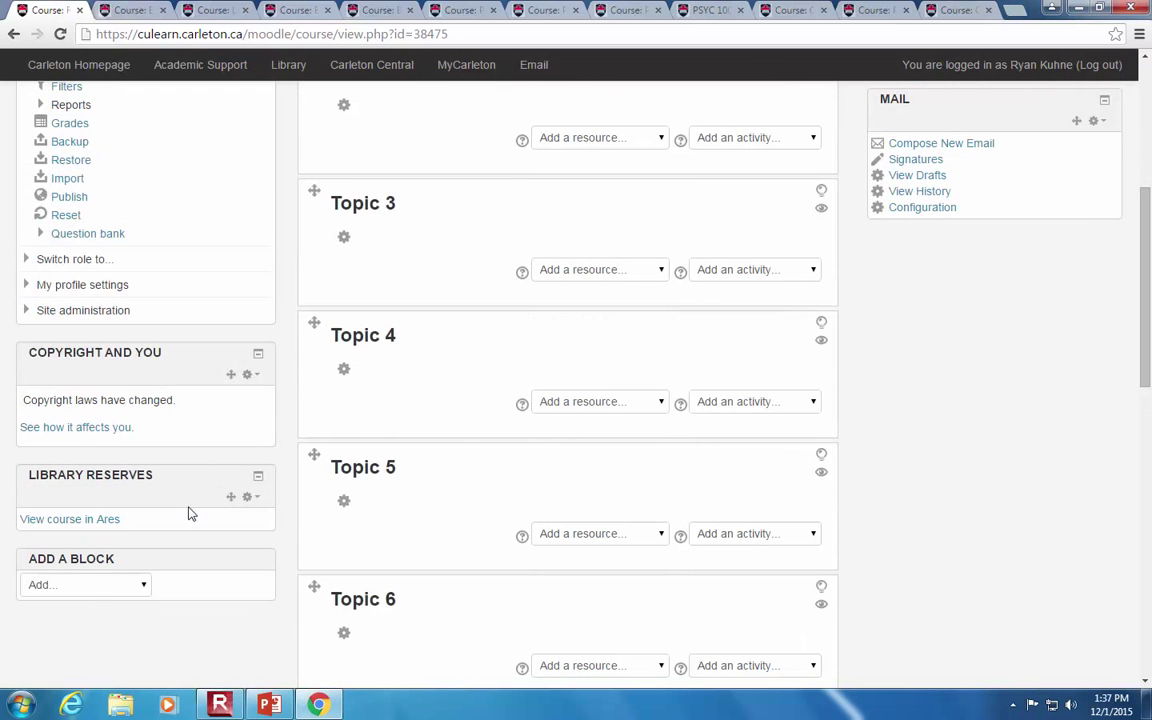
scroll(139, 532, down, 2)
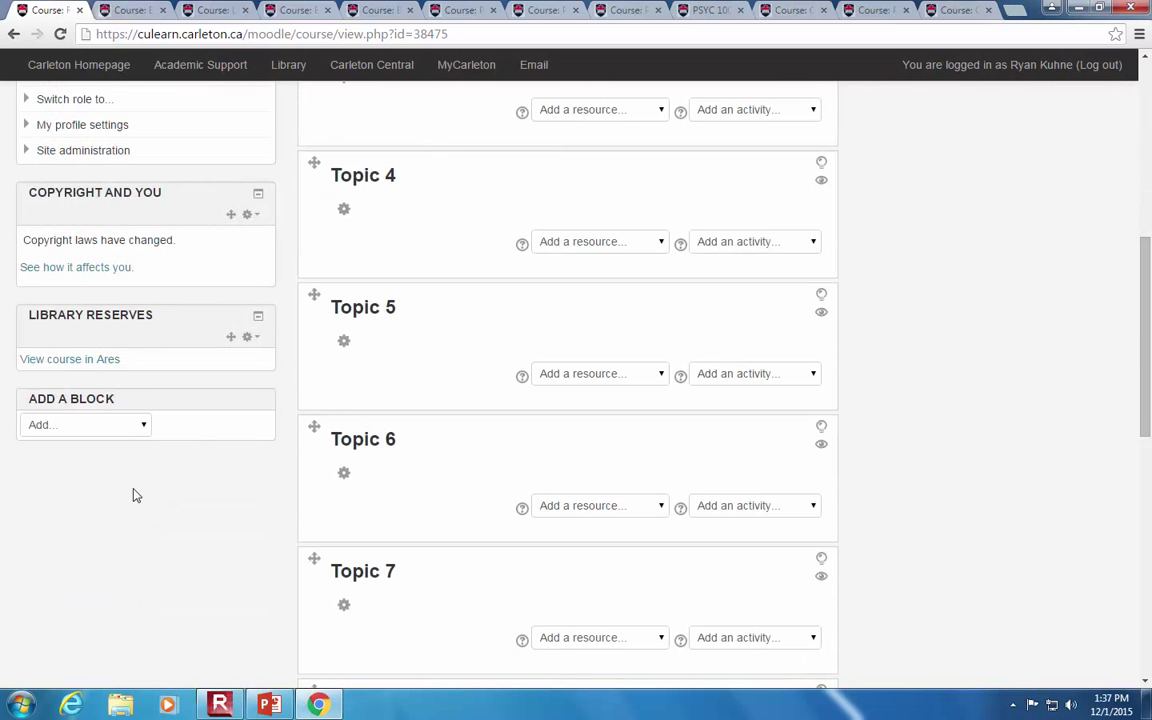
click(145, 422)
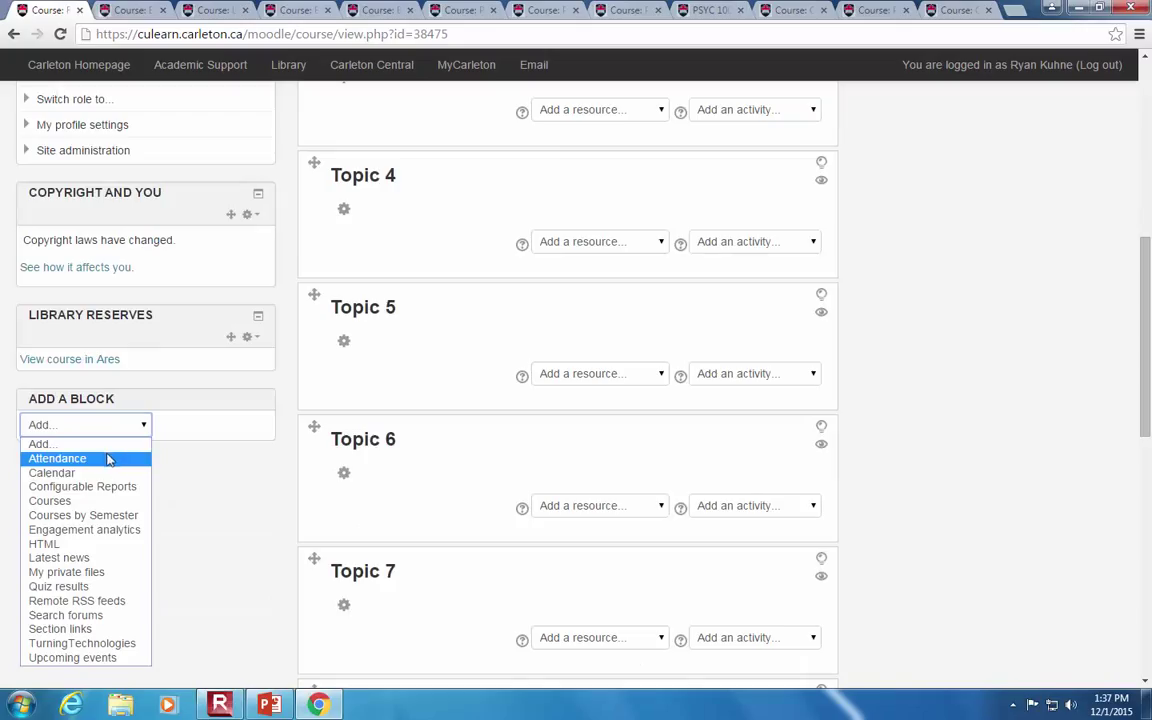
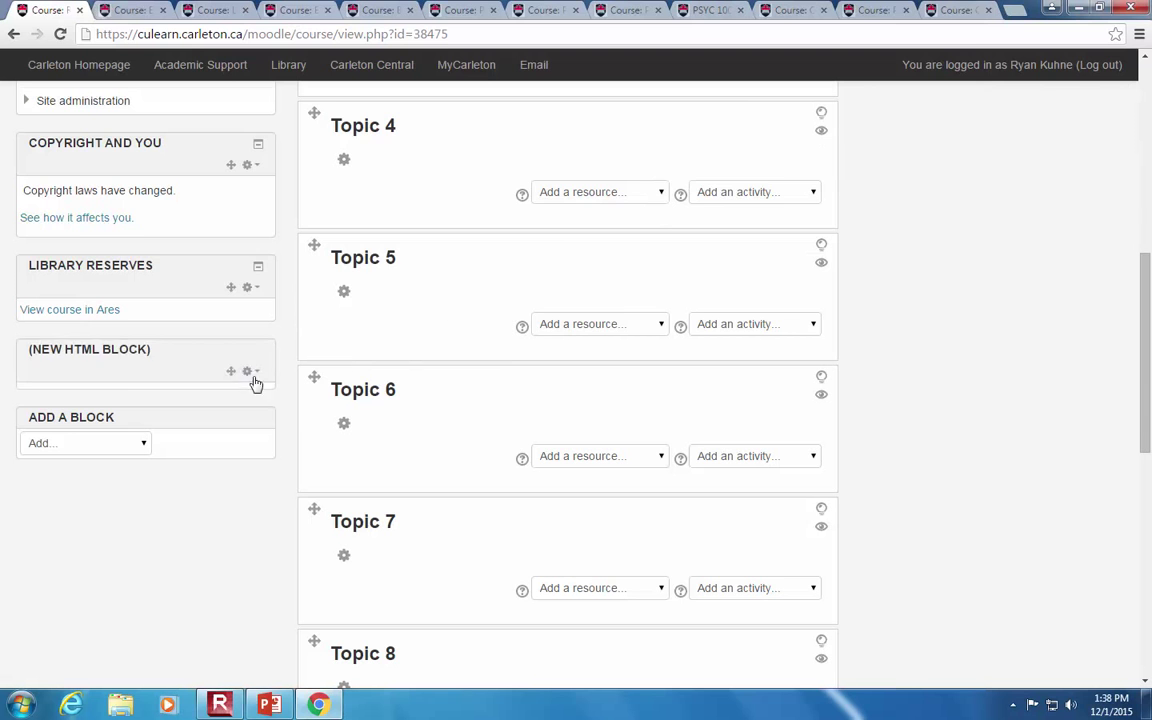
drag(229, 365, 1059, 136)
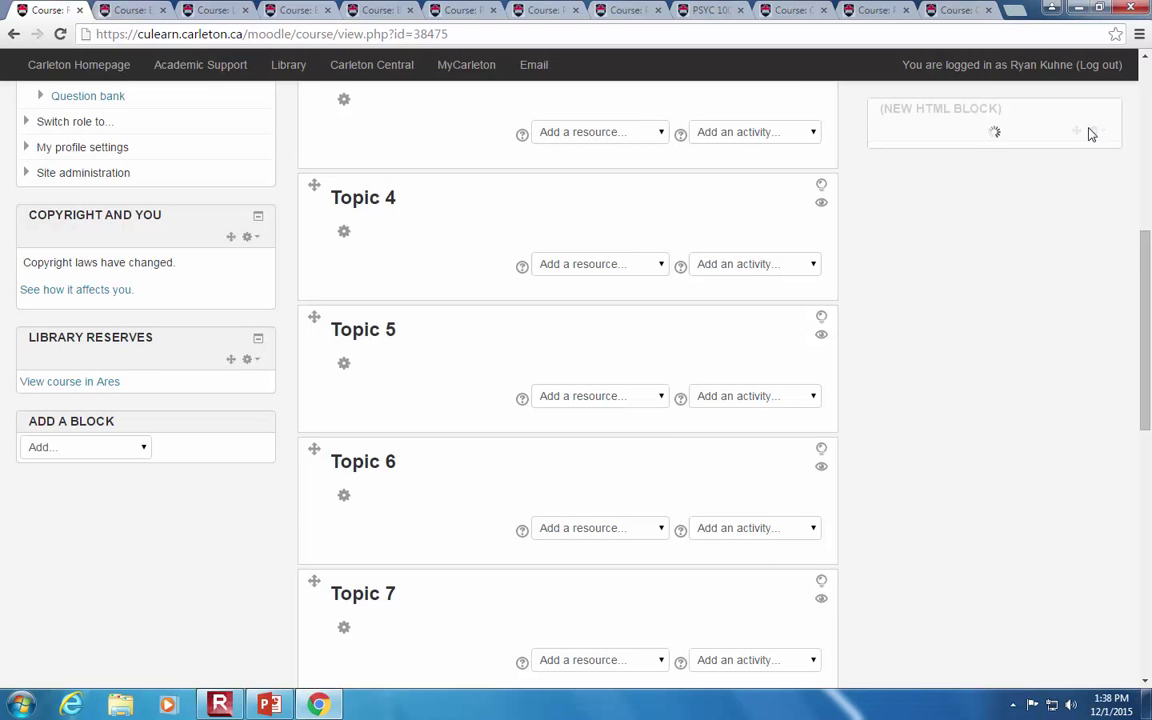
Step: Hide Topic 4 and show it again, and highlight it as the current topic
scroll(1059, 232, up, 2)
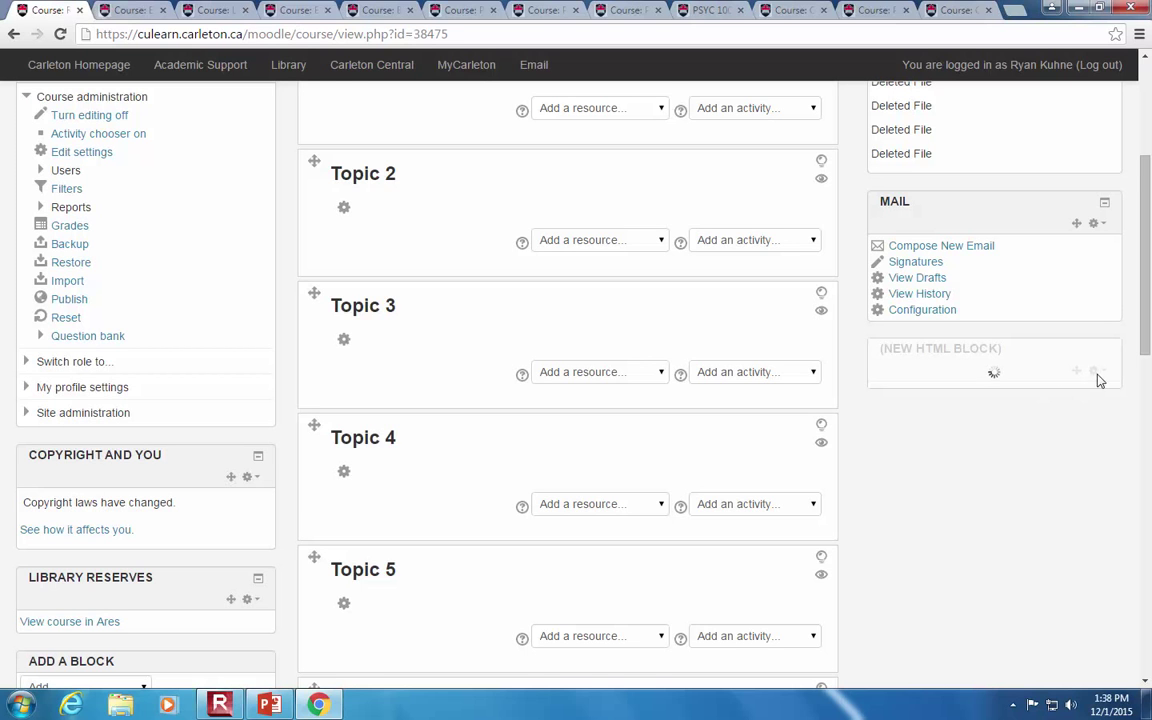
click(821, 445)
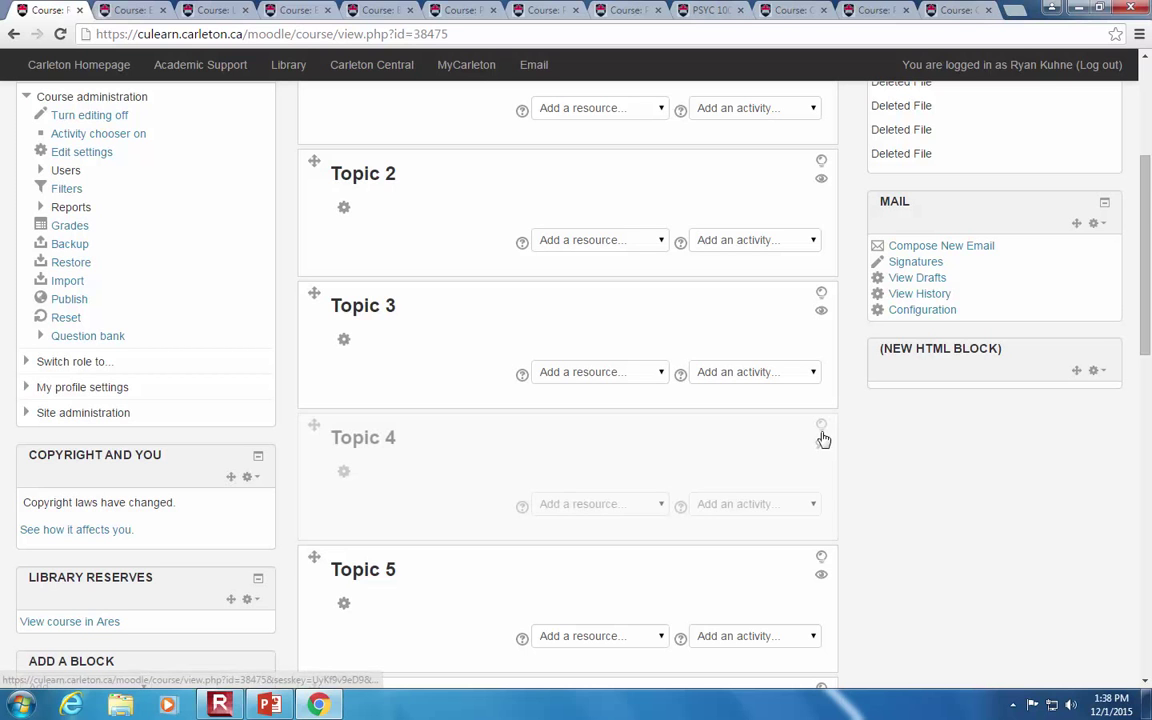
click(822, 444)
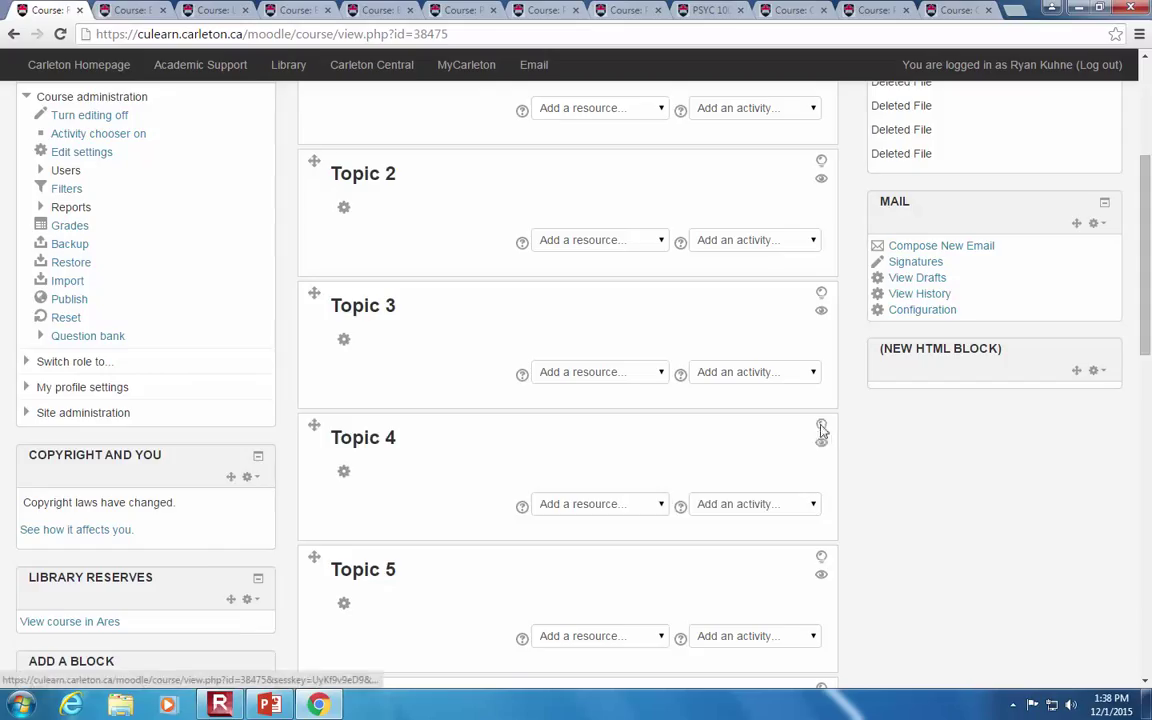
click(822, 427)
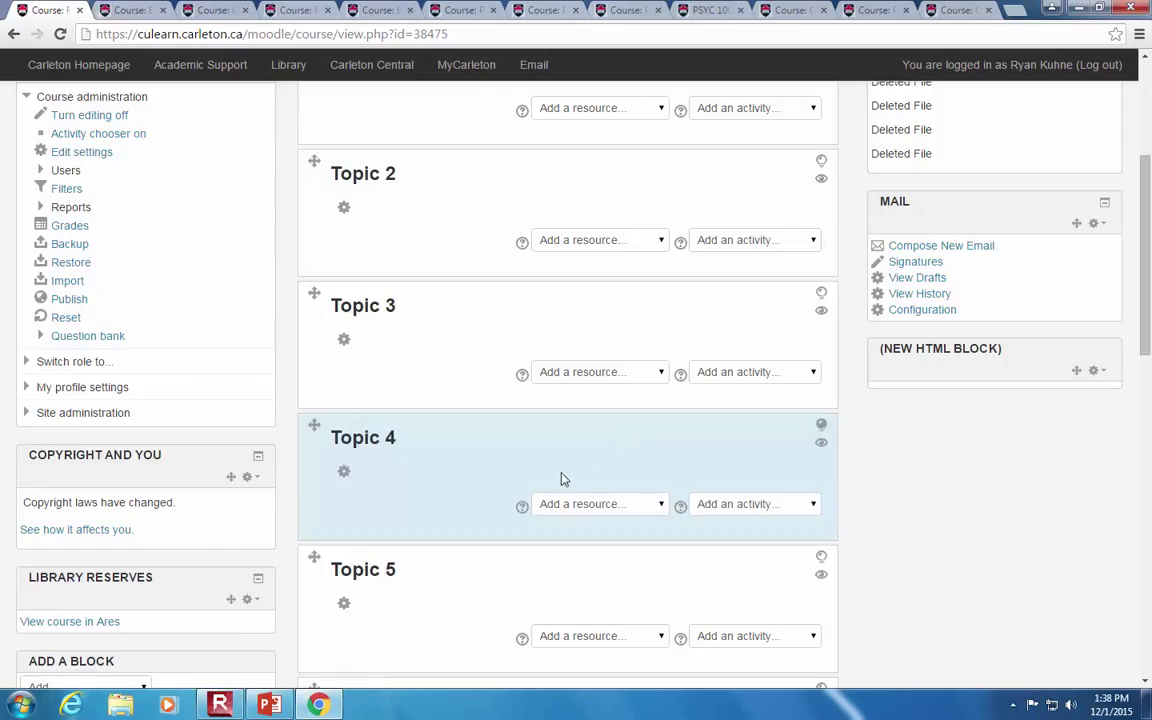
Step: Open the new HTML block's configuration and set its block title to "SOme Fancy Title"
click(1094, 372)
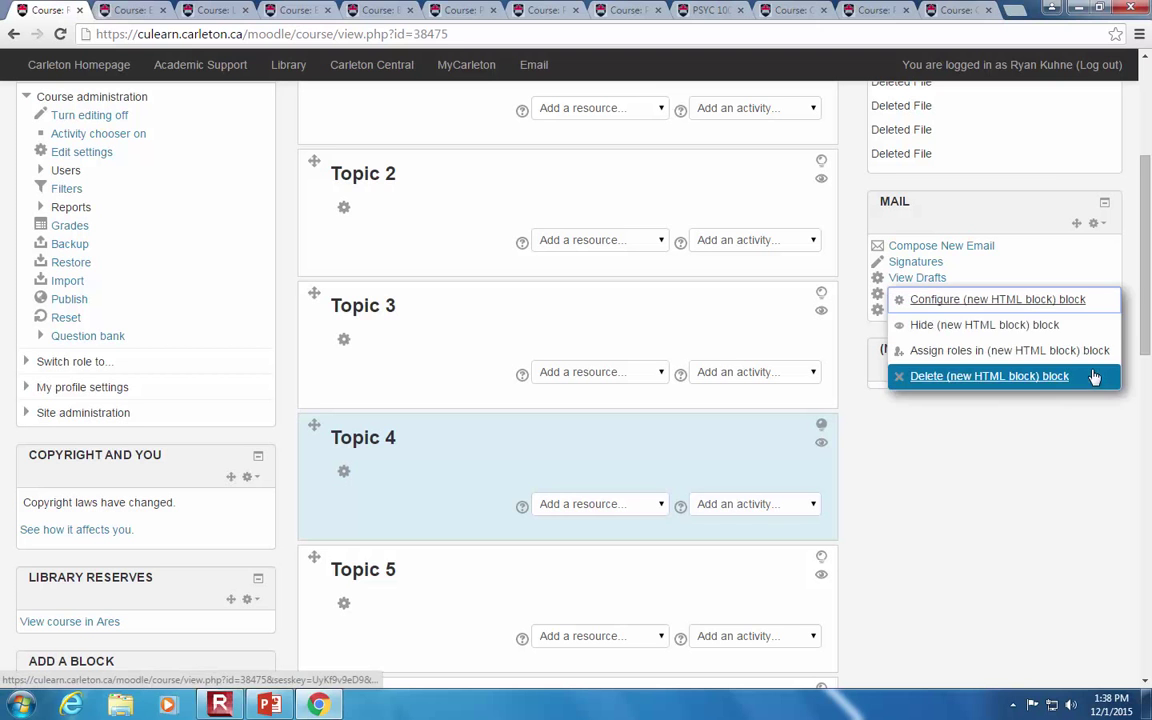
click(1092, 445)
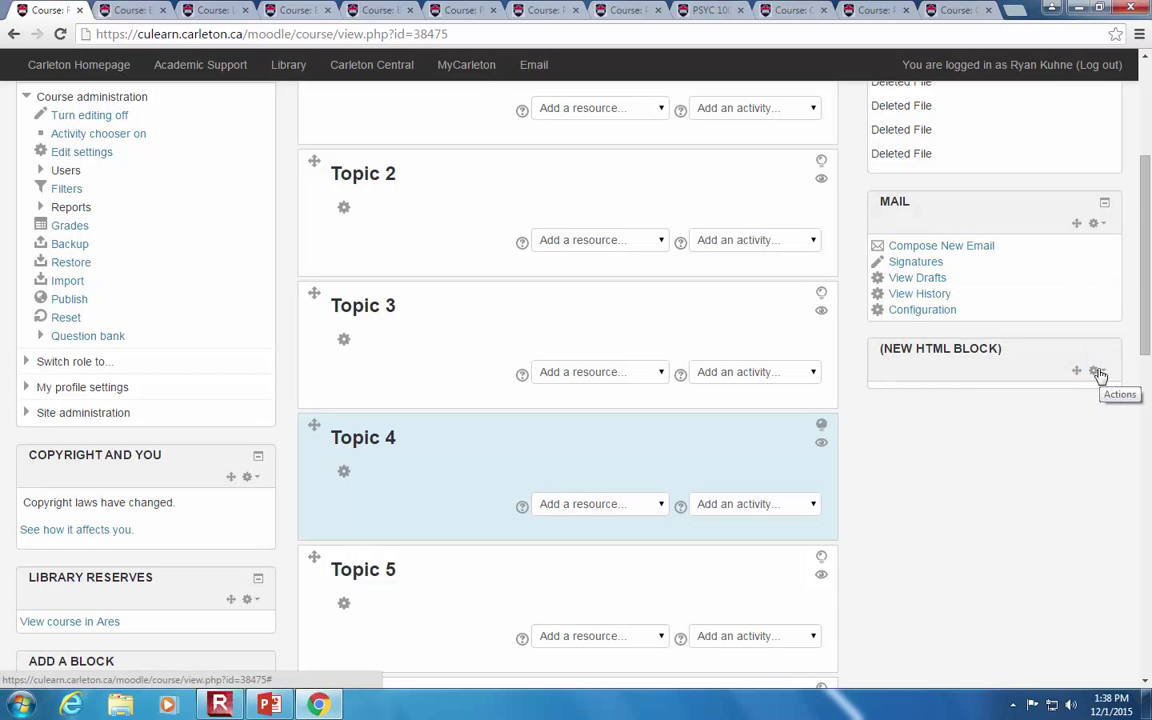
key(ctrl+plus)
key(ctrl+plus)
key(ctrl+plus)
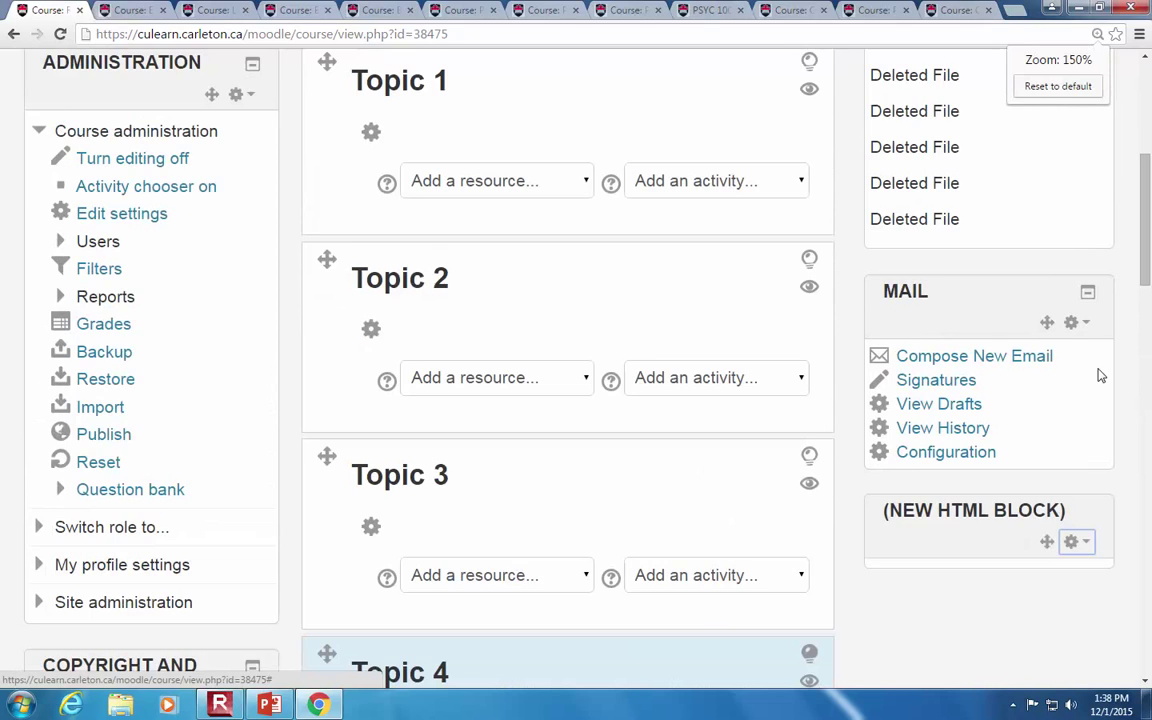
scroll(1100, 500, down, 2)
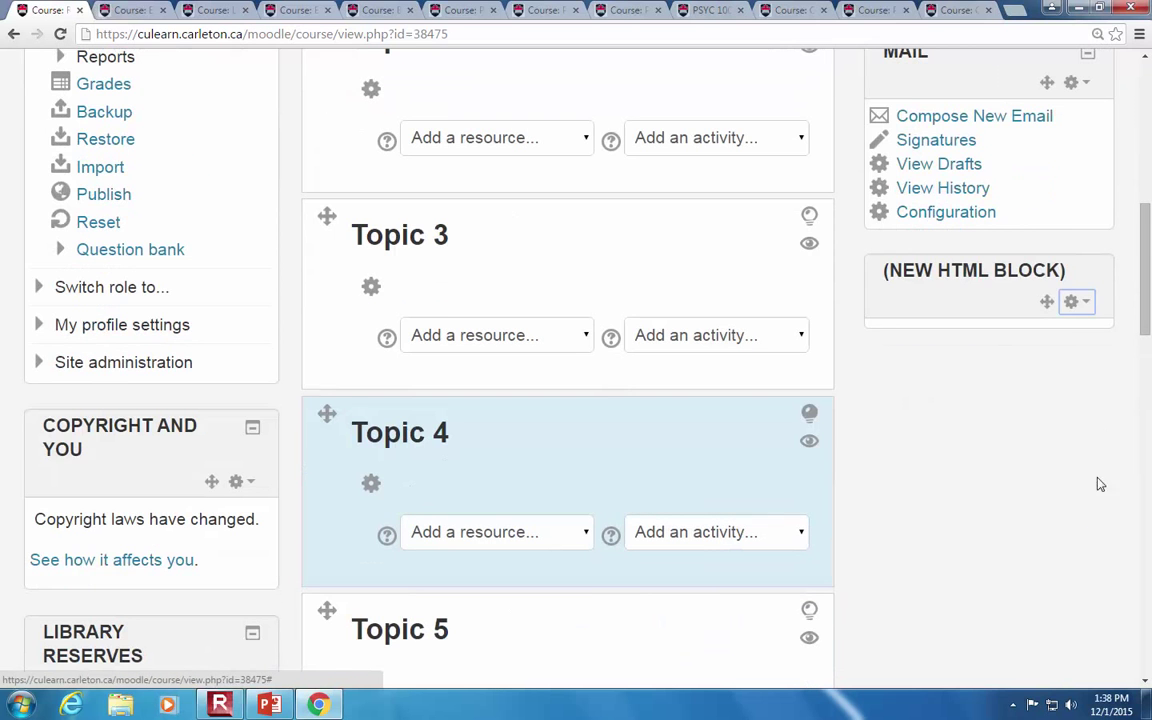
click(1076, 309)
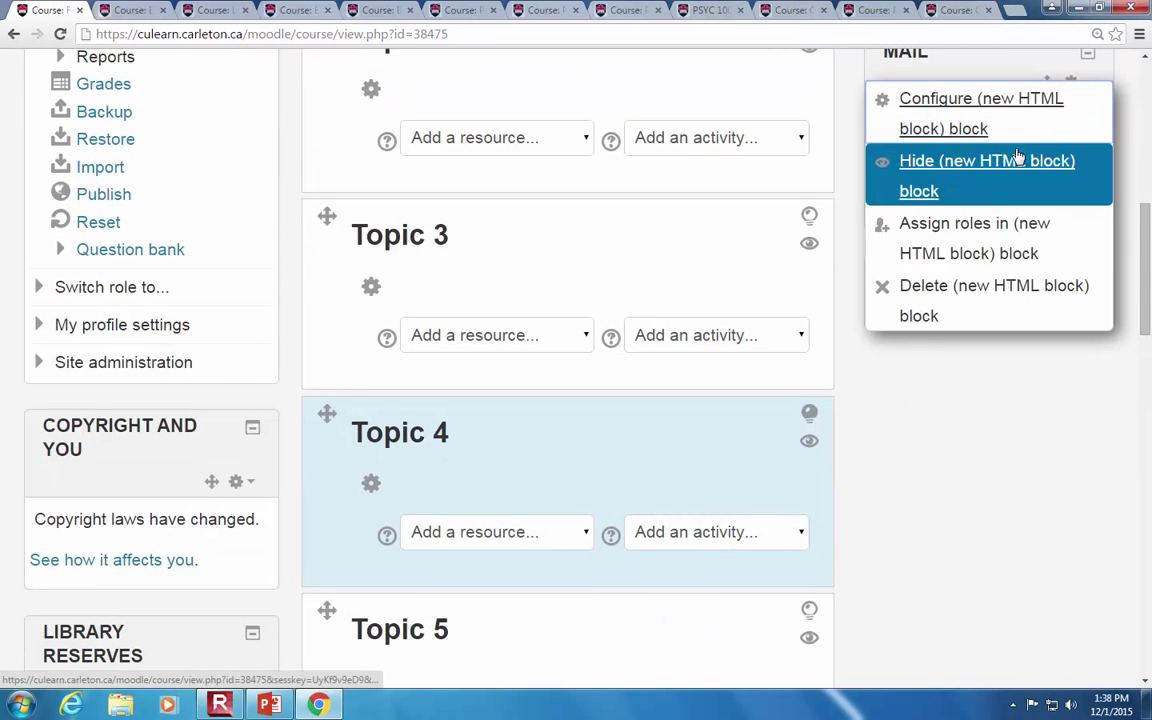
click(976, 106)
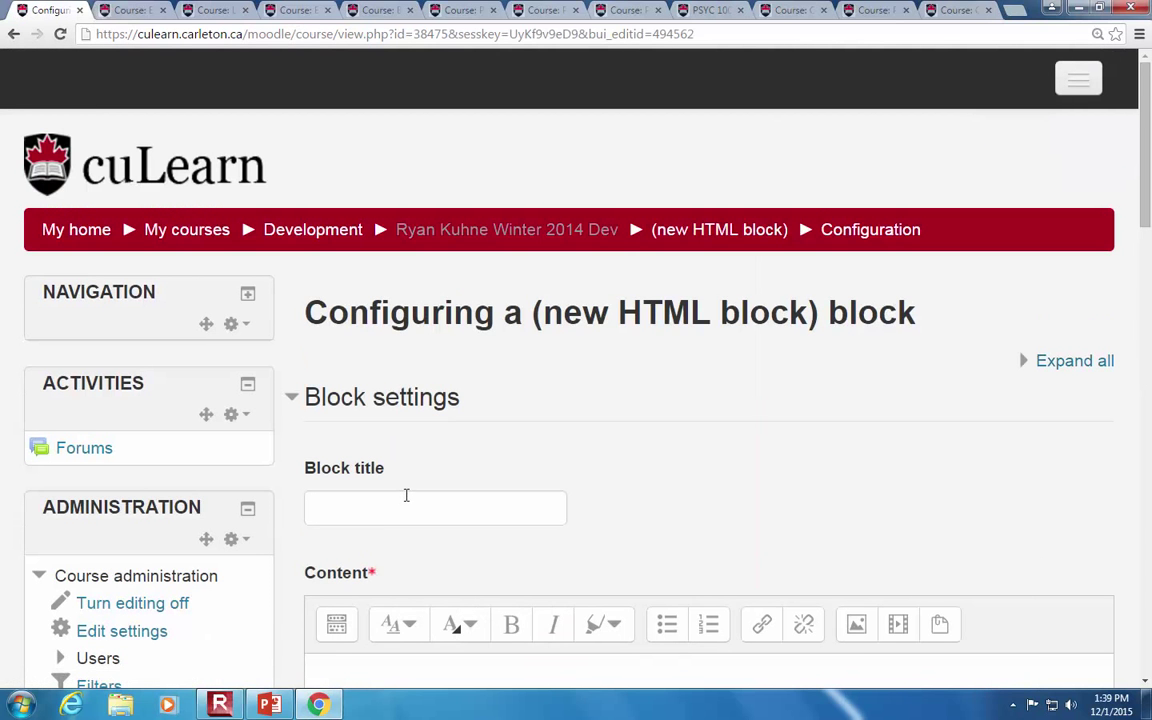
click(403, 508)
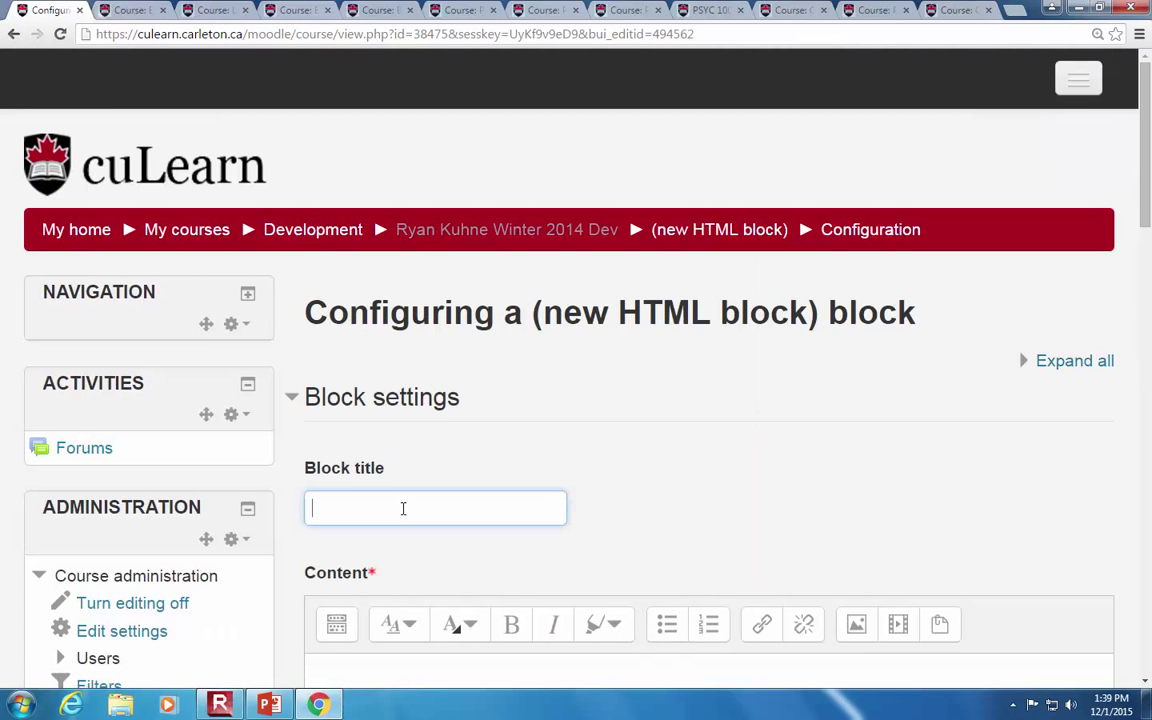
text(SOme Fancy Title)
scroll(400, 480, down, 3)
Step: Fill the block content with the placeholder lines "asg qerg qbestr hwb", "bwtr", "wr" and "gb", and save the changes
click(430, 444)
text(asg qerg qbe)
scroll(440, 450, down, 1)
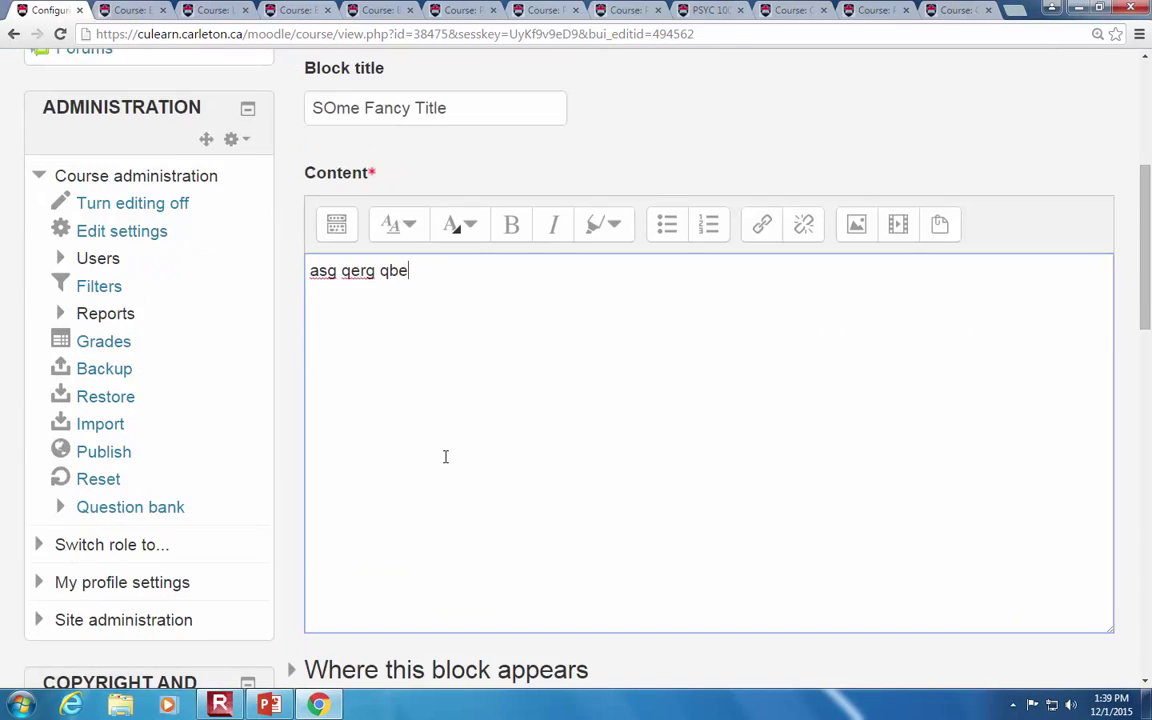
text(str hwb)
key(Return)
text(bwtr)
key(Return)
text(wr)
key(Return)
text(gb)
scroll(445, 456, down, 3)
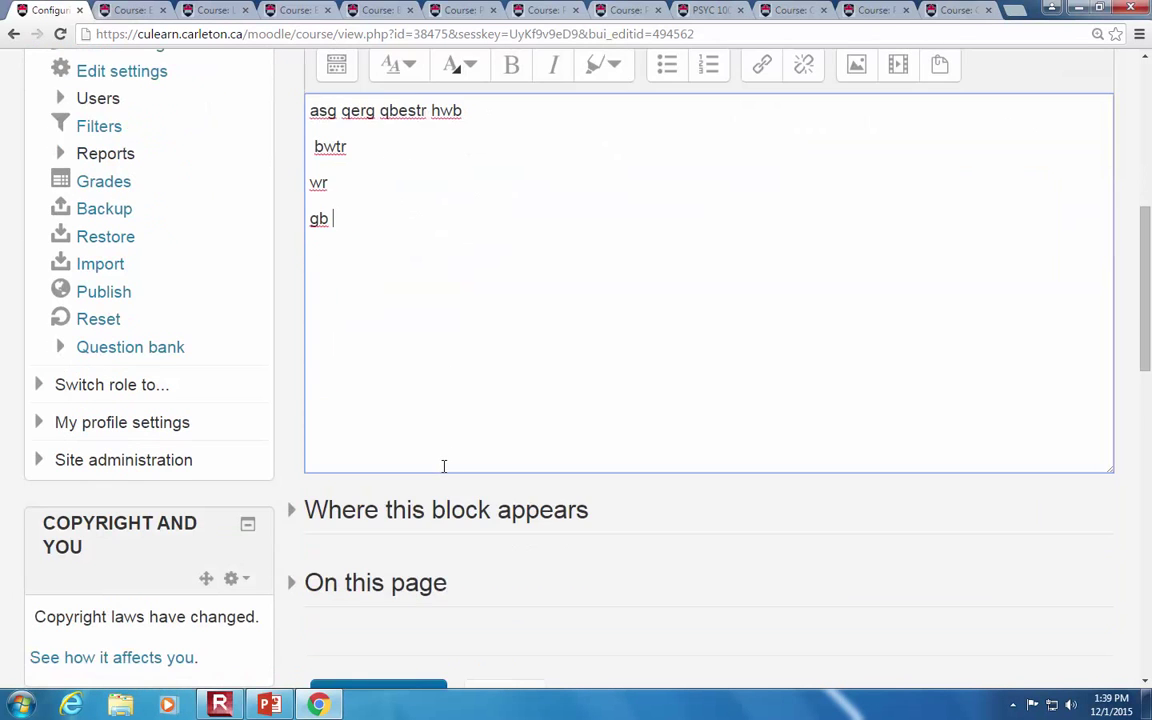
click(405, 620)
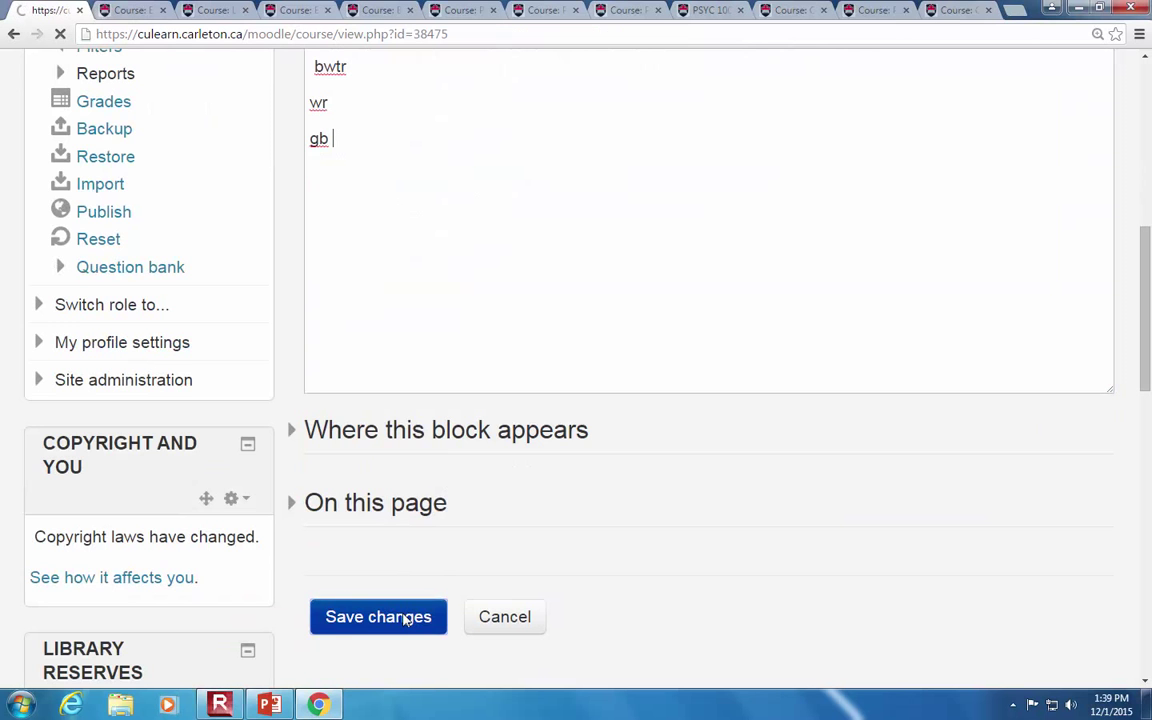
scroll(826, 458, down, 3)
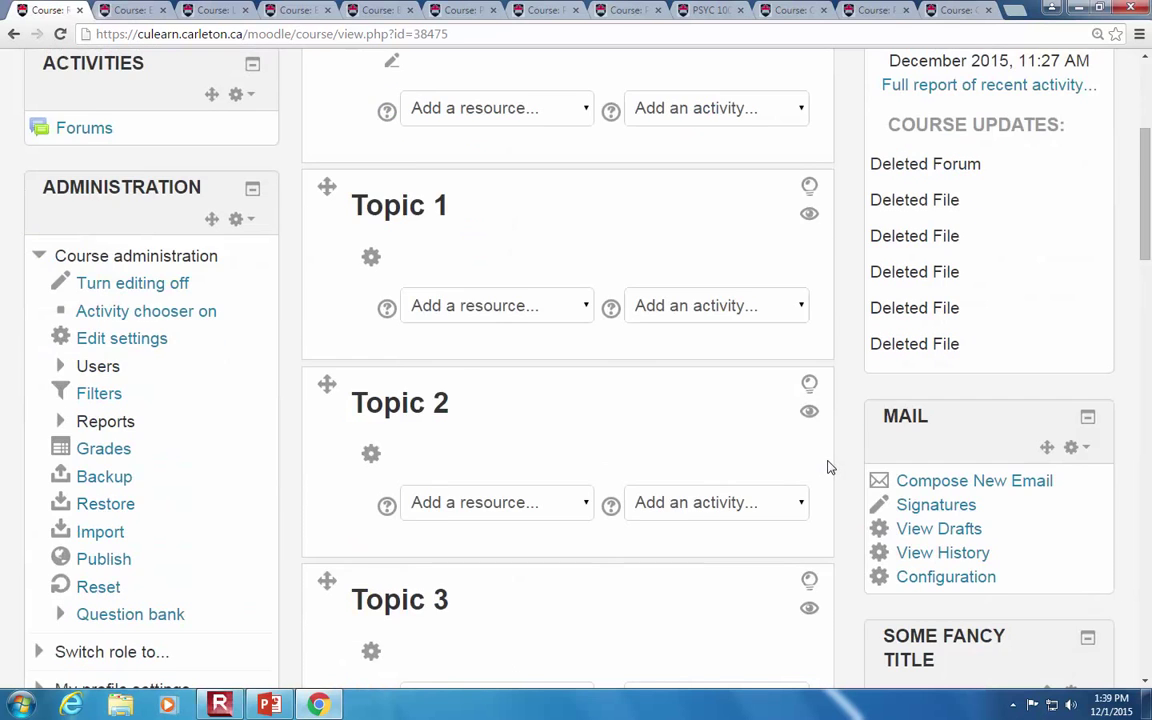
scroll(828, 467, up, 3)
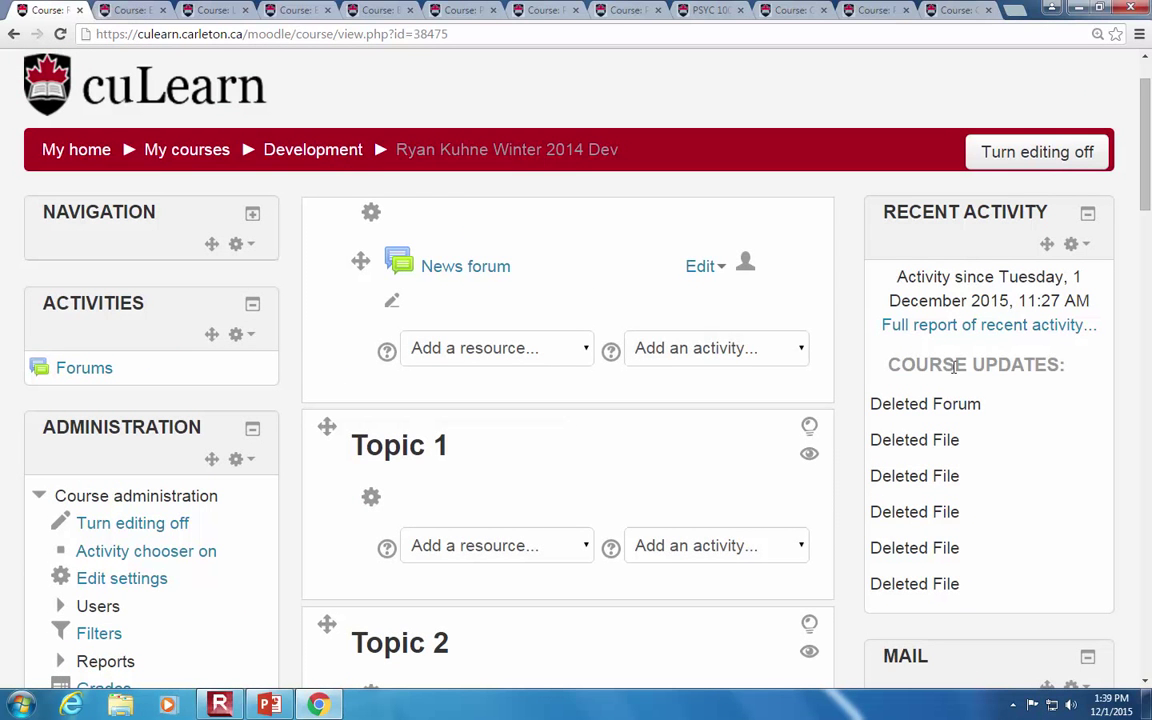
scroll(140, 502, down, 1)
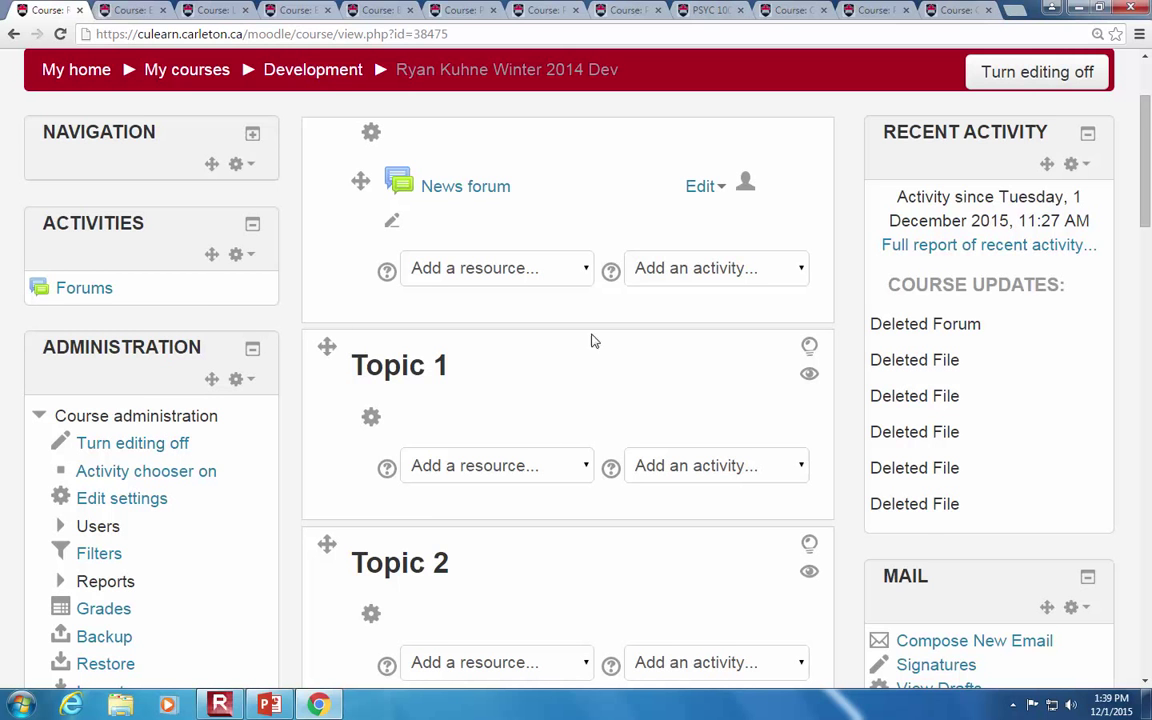
Step: Switch to the PowerPoint presentation, start the slide show from the Blocks slide and advance to the following slide
scroll(678, 408, up, 2)
click(219, 705)
click(219, 705)
click(269, 705)
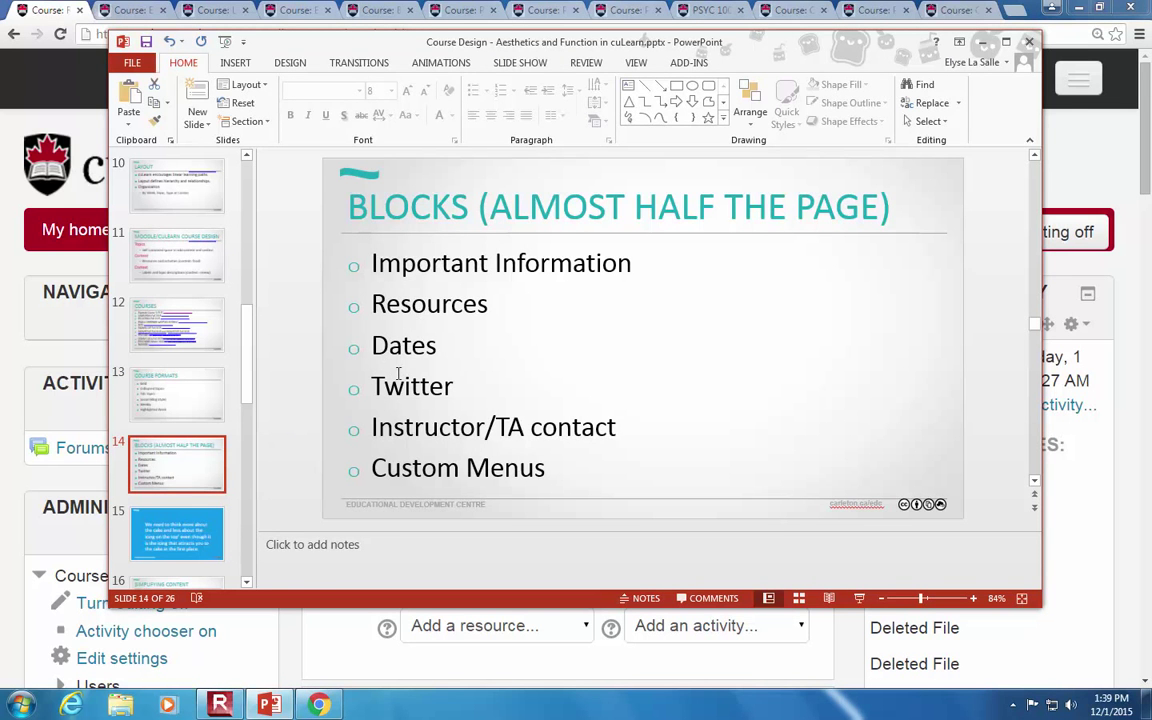
click(859, 598)
key(Right)
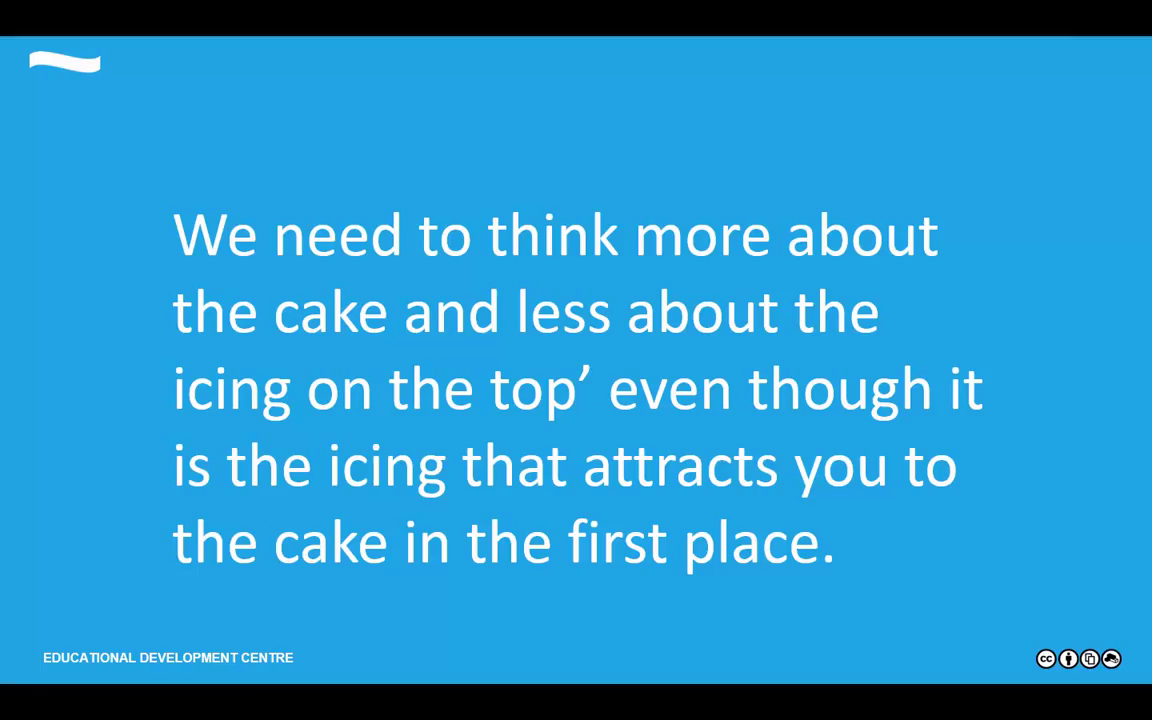
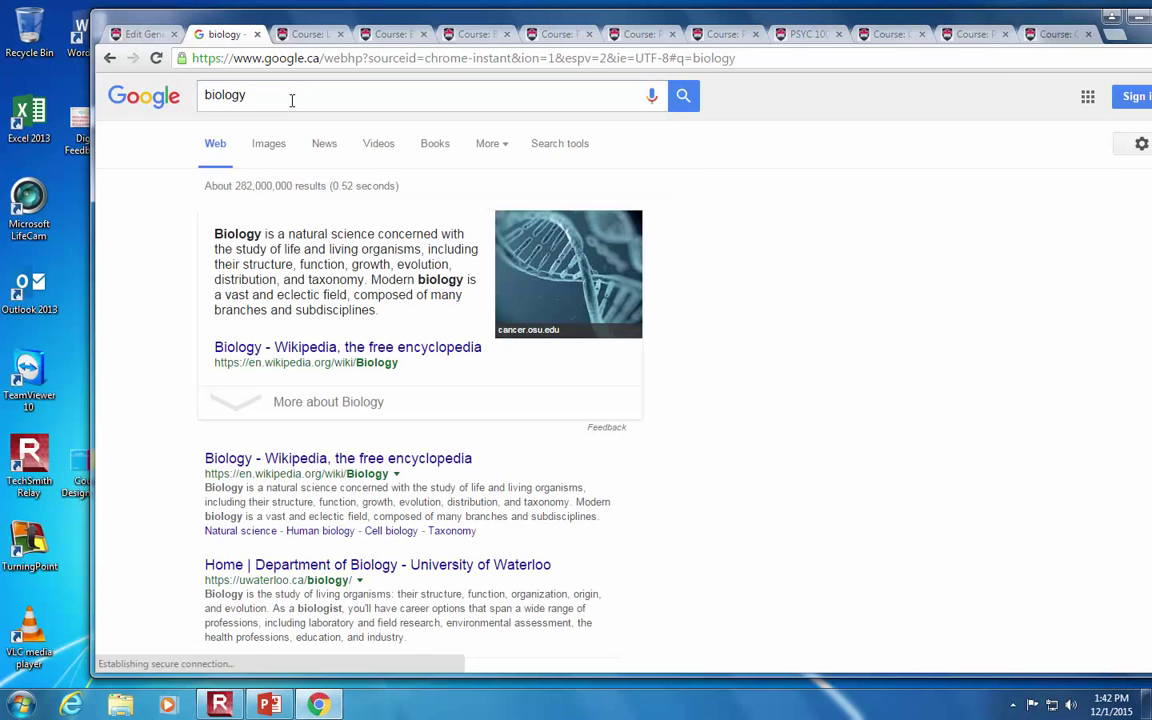
Step: Show the image results for "biology" and filter their usage rights to Labeled for reuse
click(281, 148)
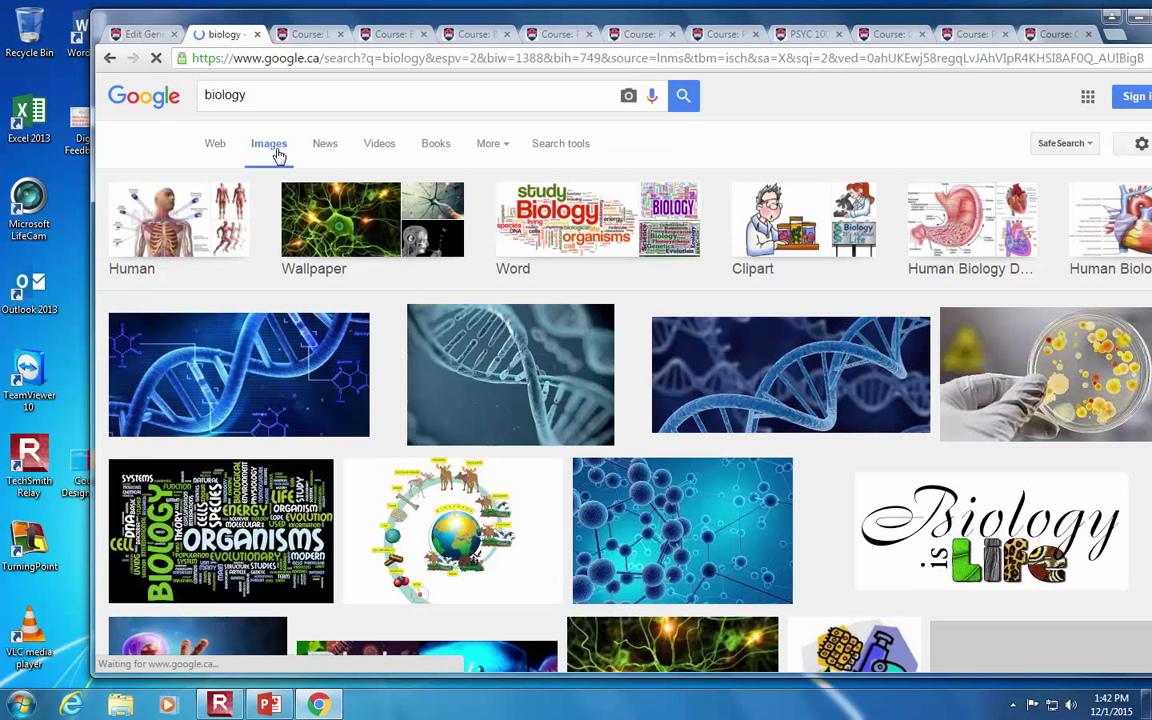
key(ctrl+plus)
key(ctrl+plus)
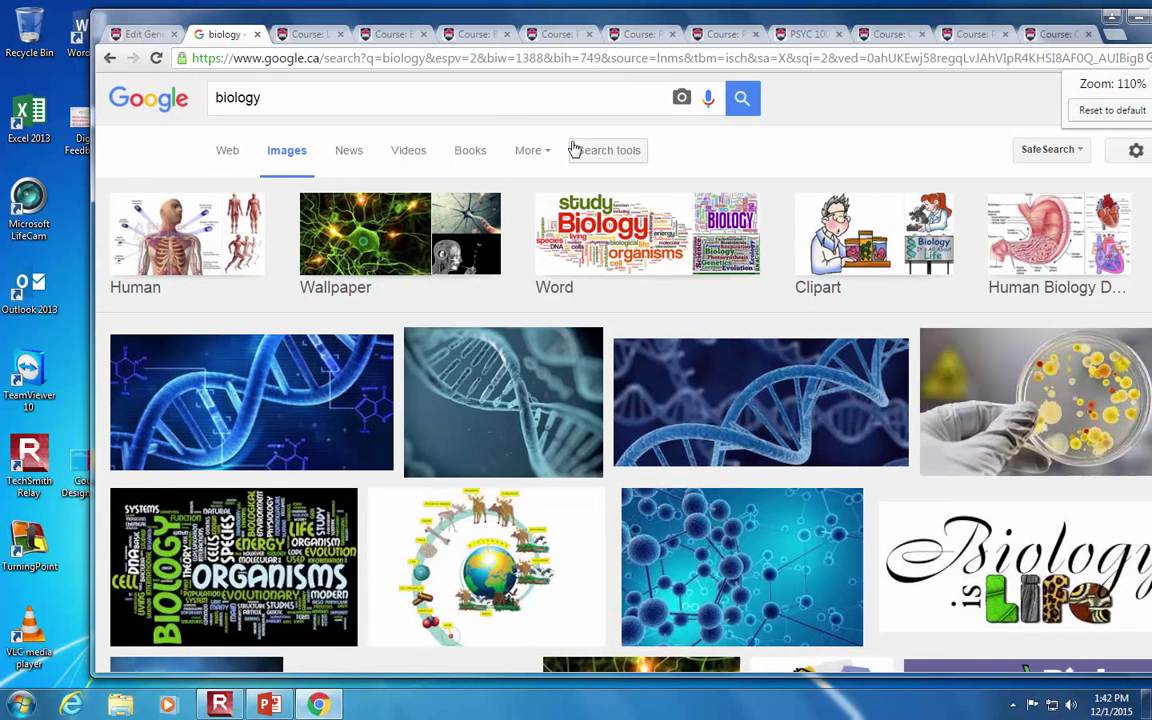
key(ctrl+plus)
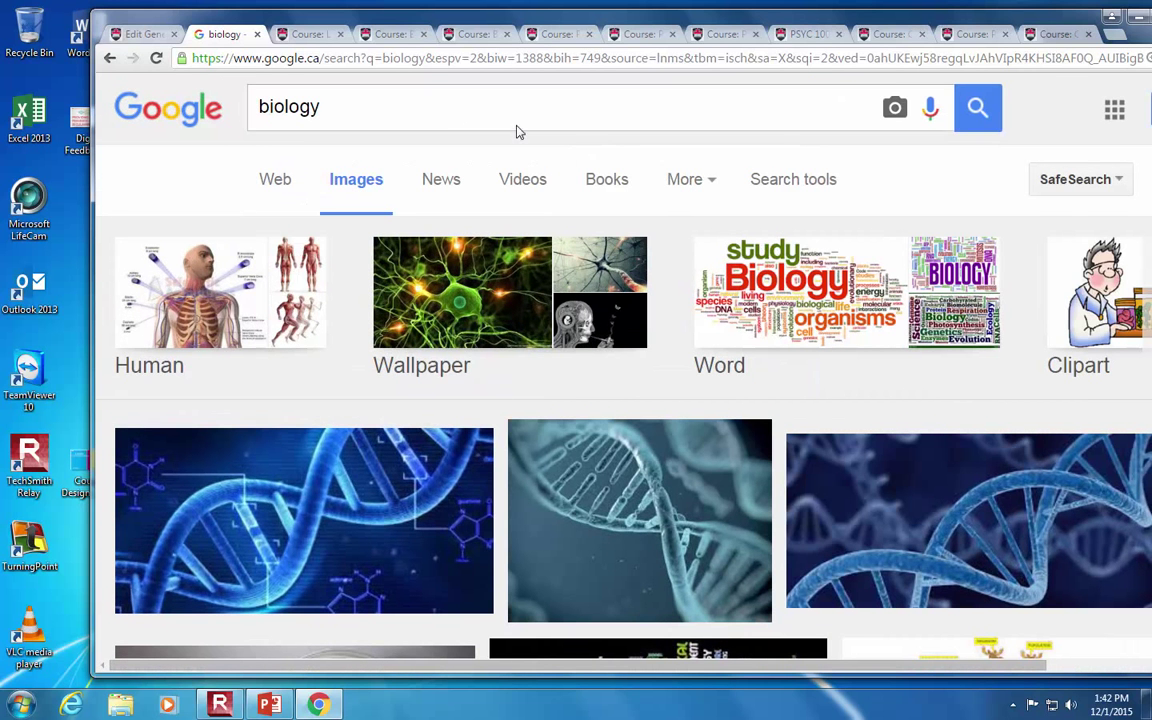
click(805, 190)
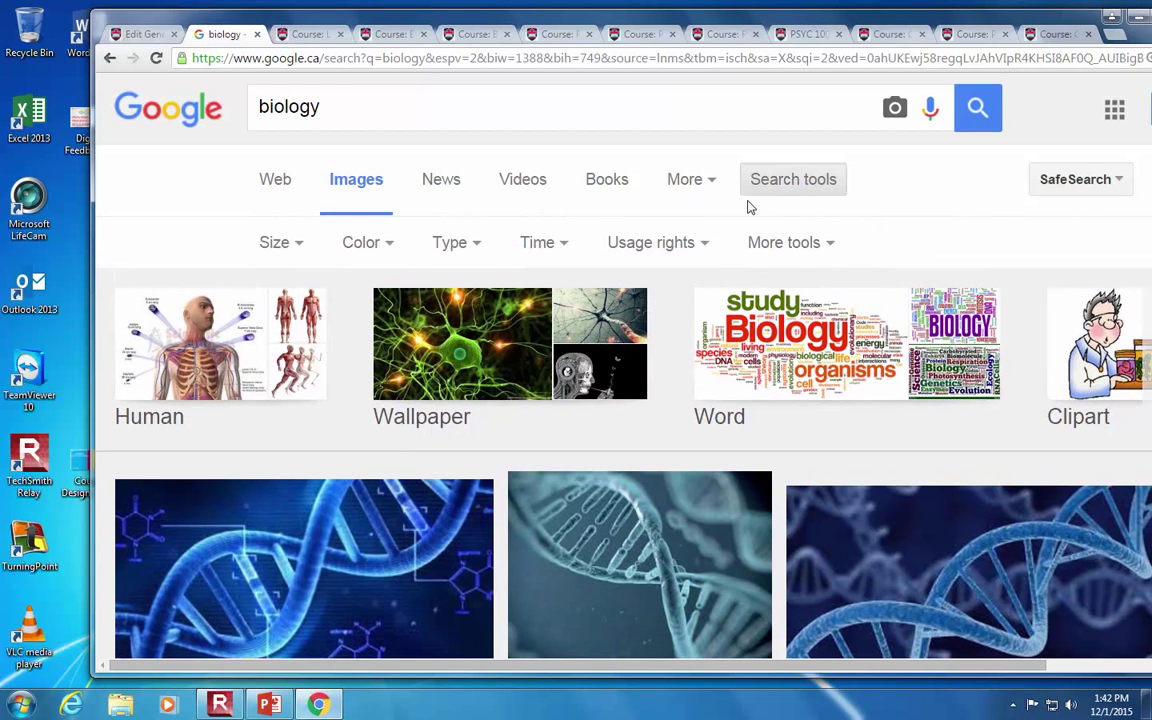
click(682, 245)
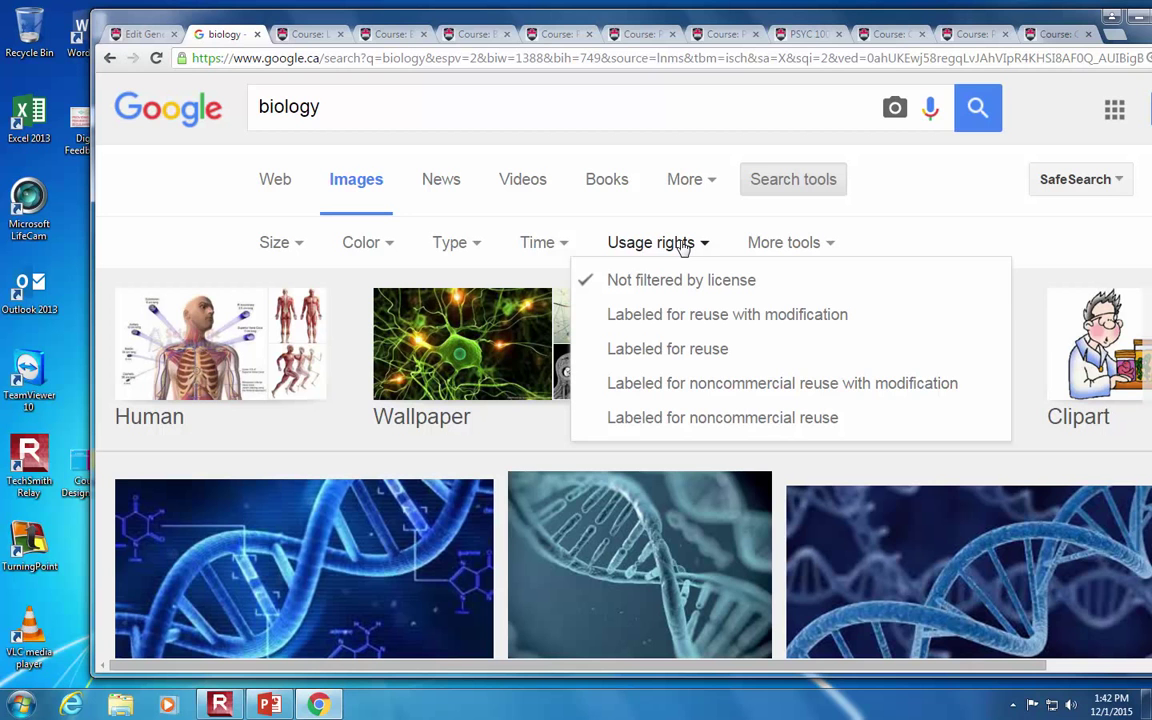
click(681, 350)
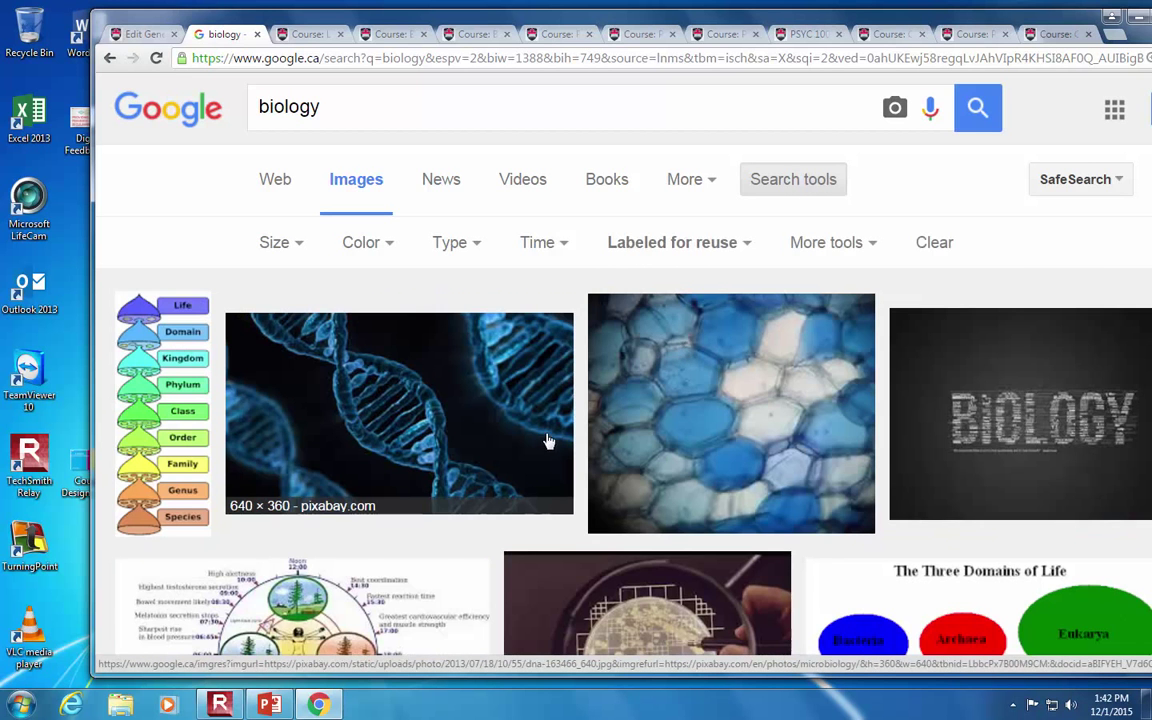
Step: Look through the reusable biology images and restrict the results to Medium size
scroll(548, 440, down, 1)
scroll(545, 447, down, 8)
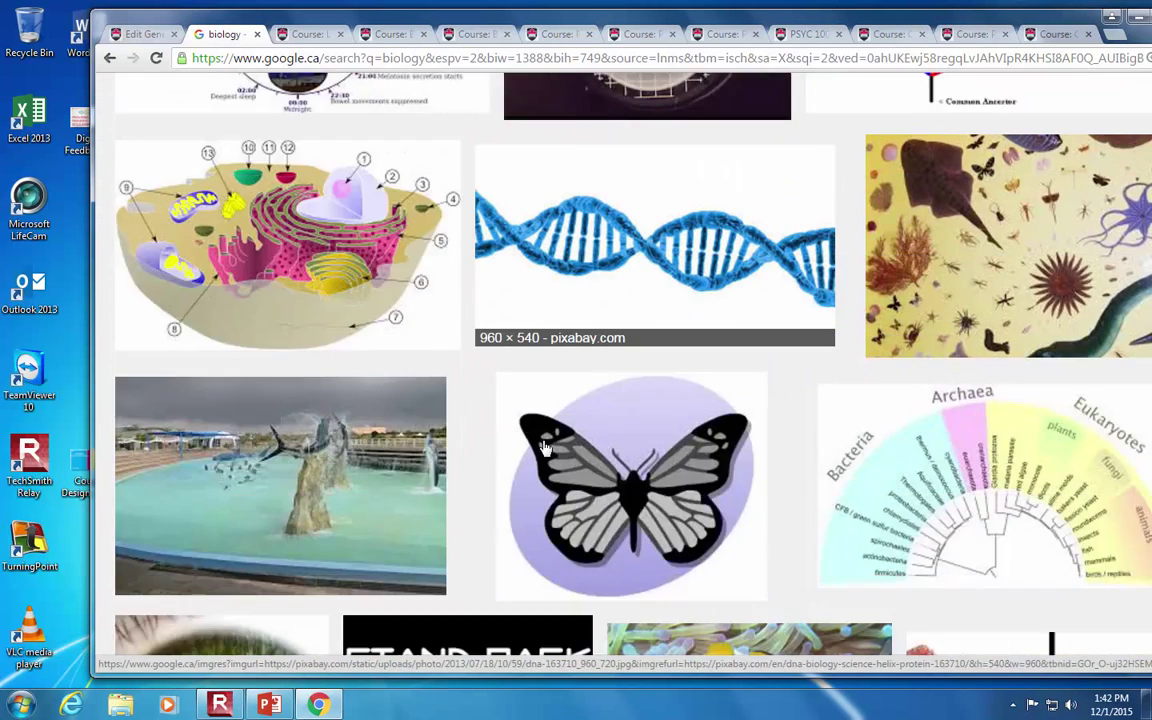
scroll(545, 447, down, 1)
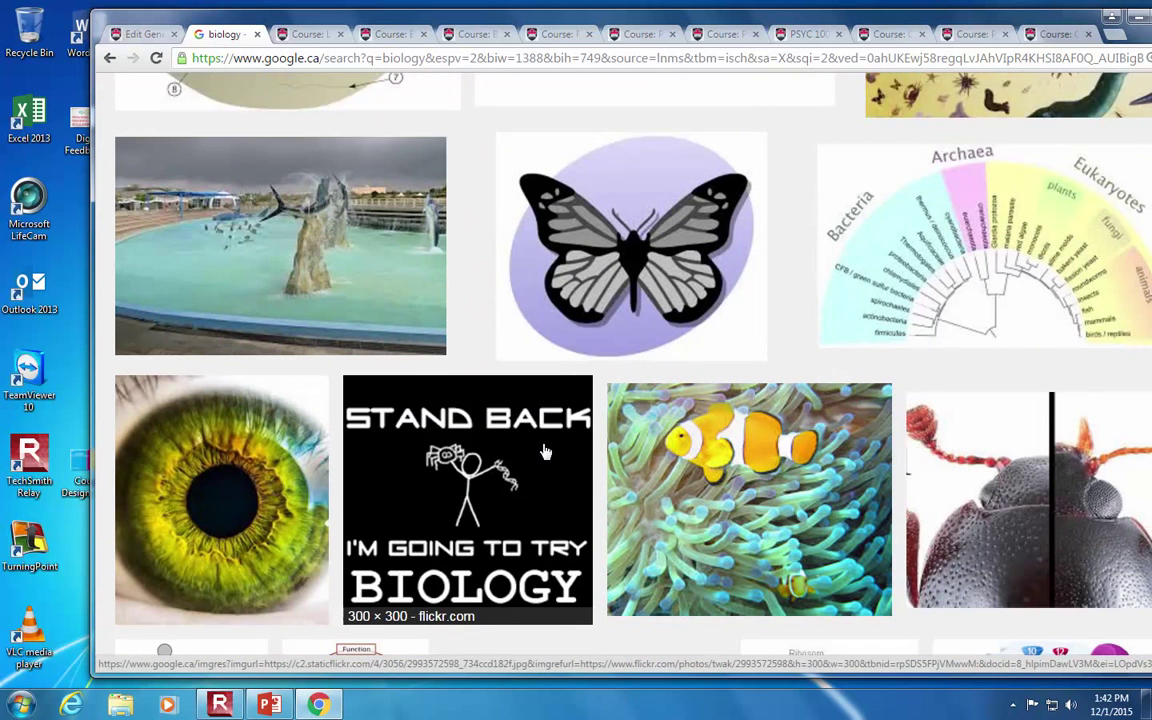
scroll(545, 452, down, 1)
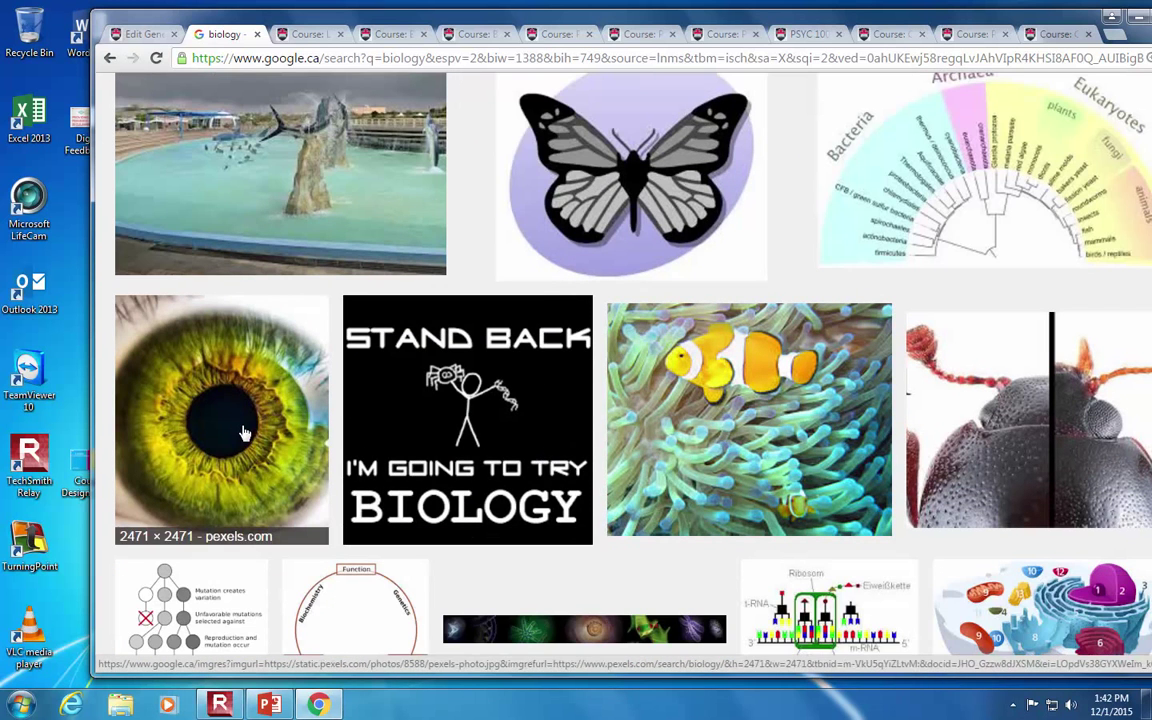
scroll(450, 498, up, 5)
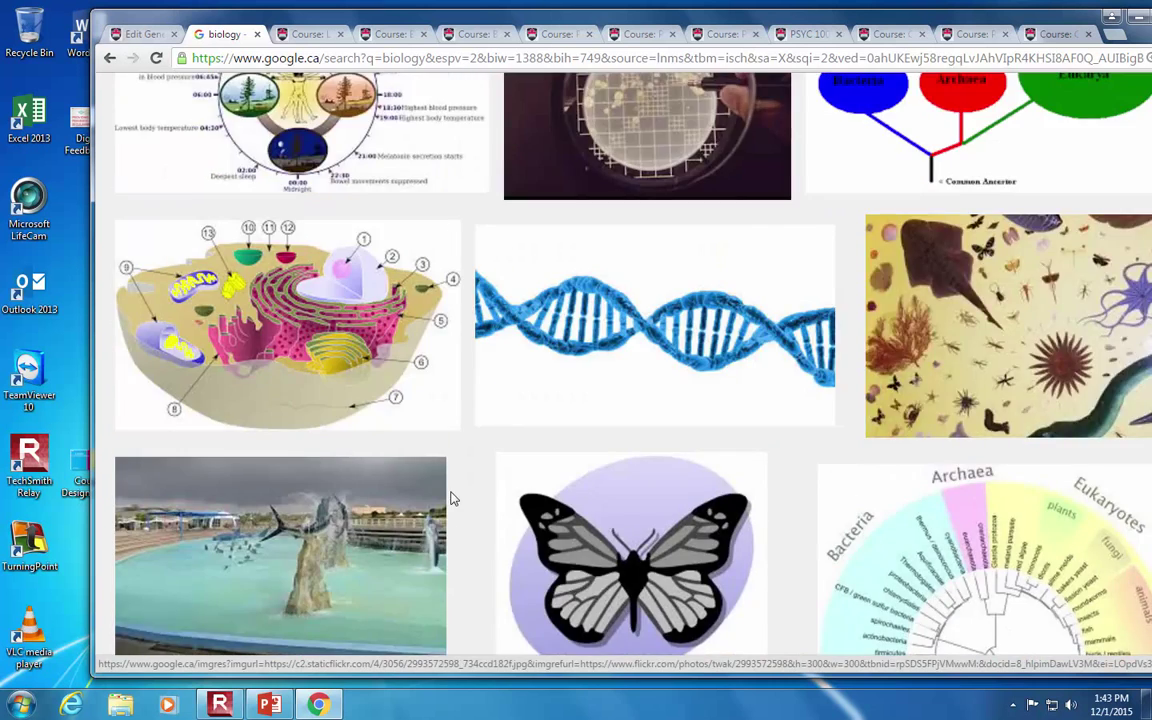
scroll(450, 498, up, 6)
click(296, 250)
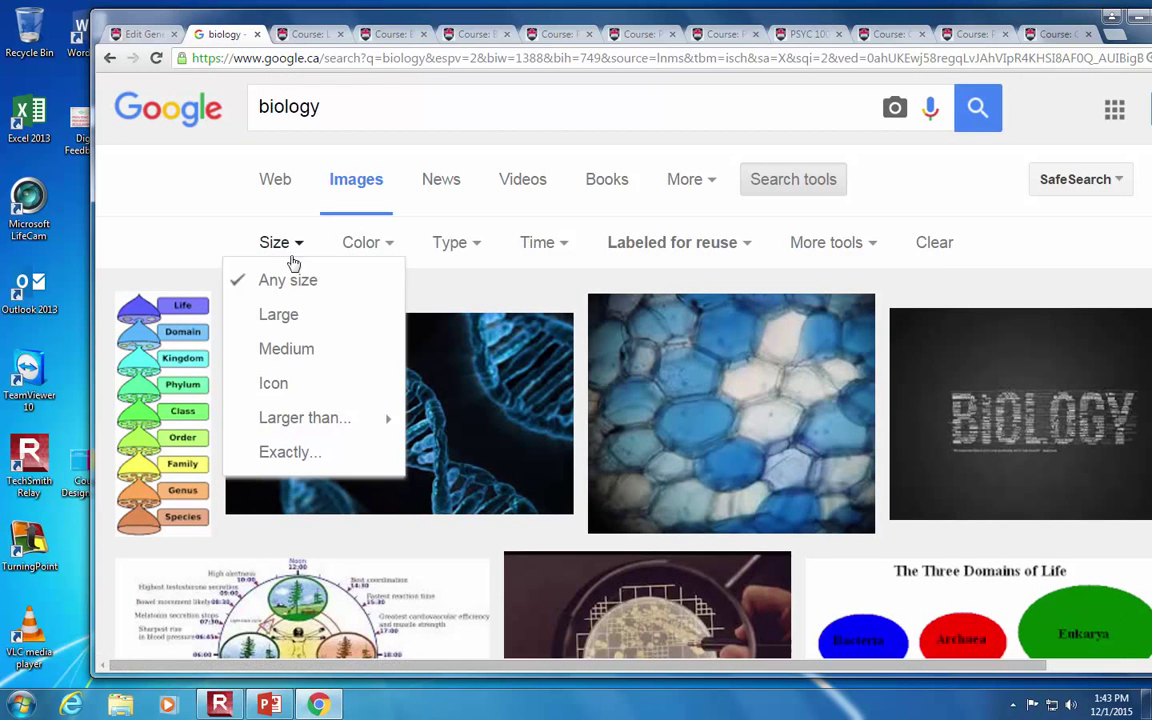
click(295, 357)
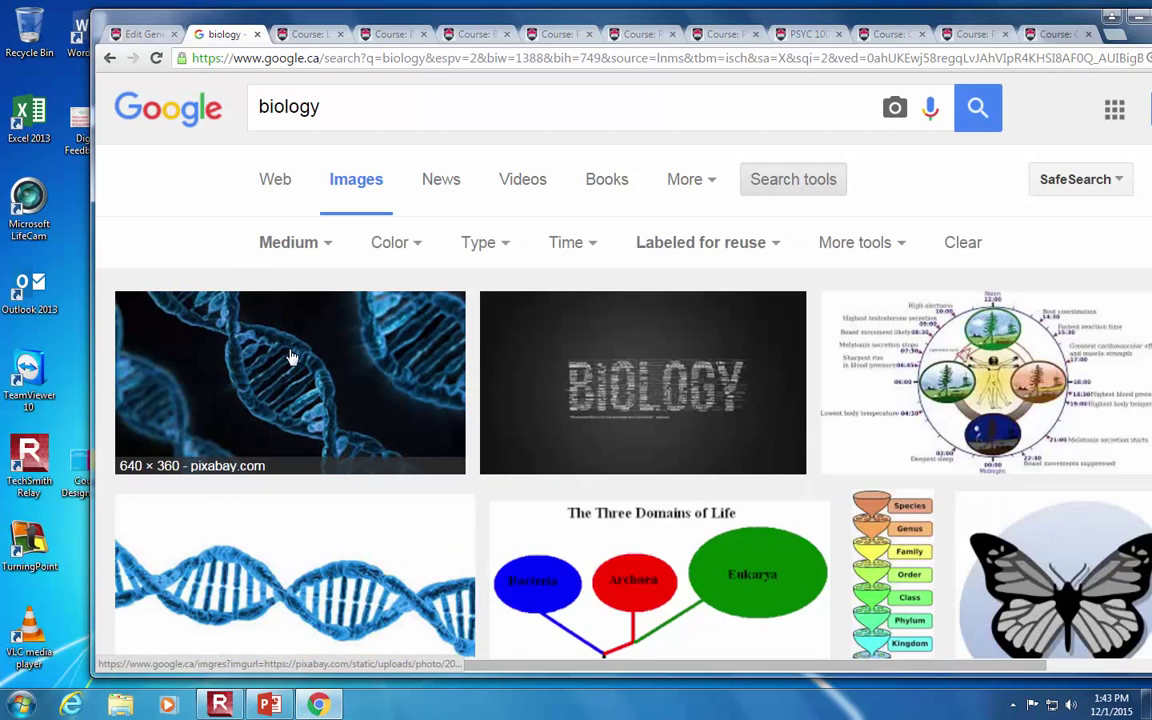
Step: Save the chalkboard image with the skeleton and the word Biology to the desktop
scroll(424, 391, down, 4)
scroll(425, 392, down, 1)
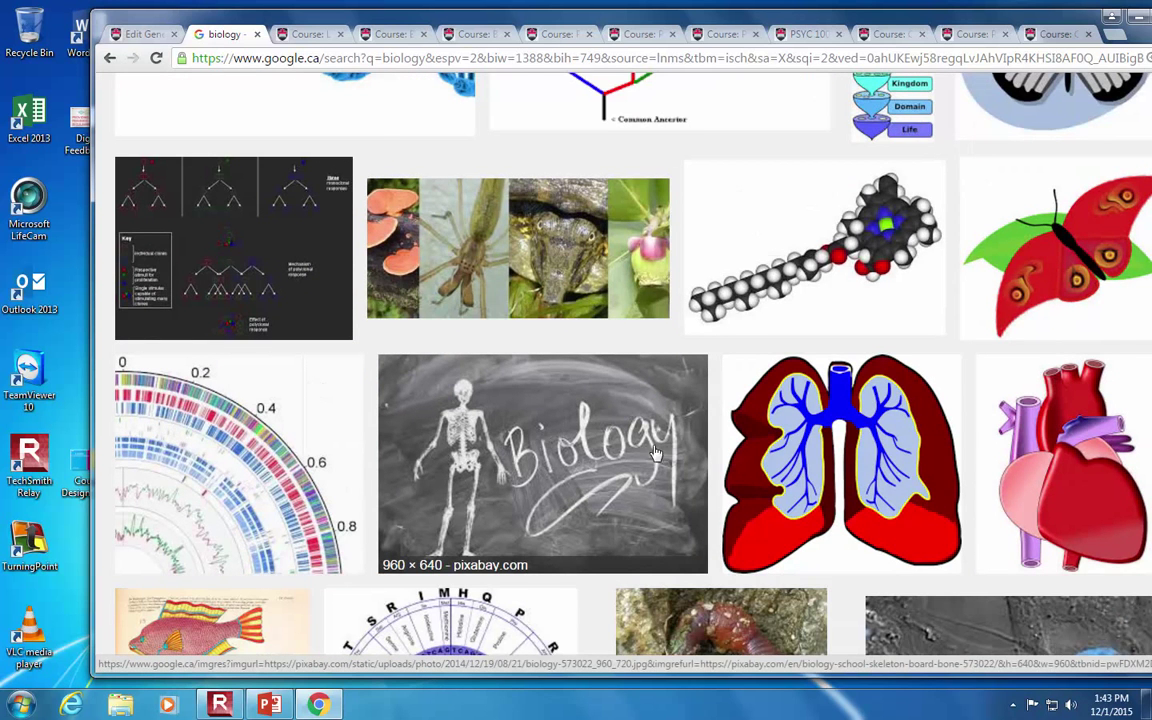
drag(549, 437, 66, 198)
Step: Insert the saved skeleton image from the desktop into the Summary of the course's General section
click(158, 33)
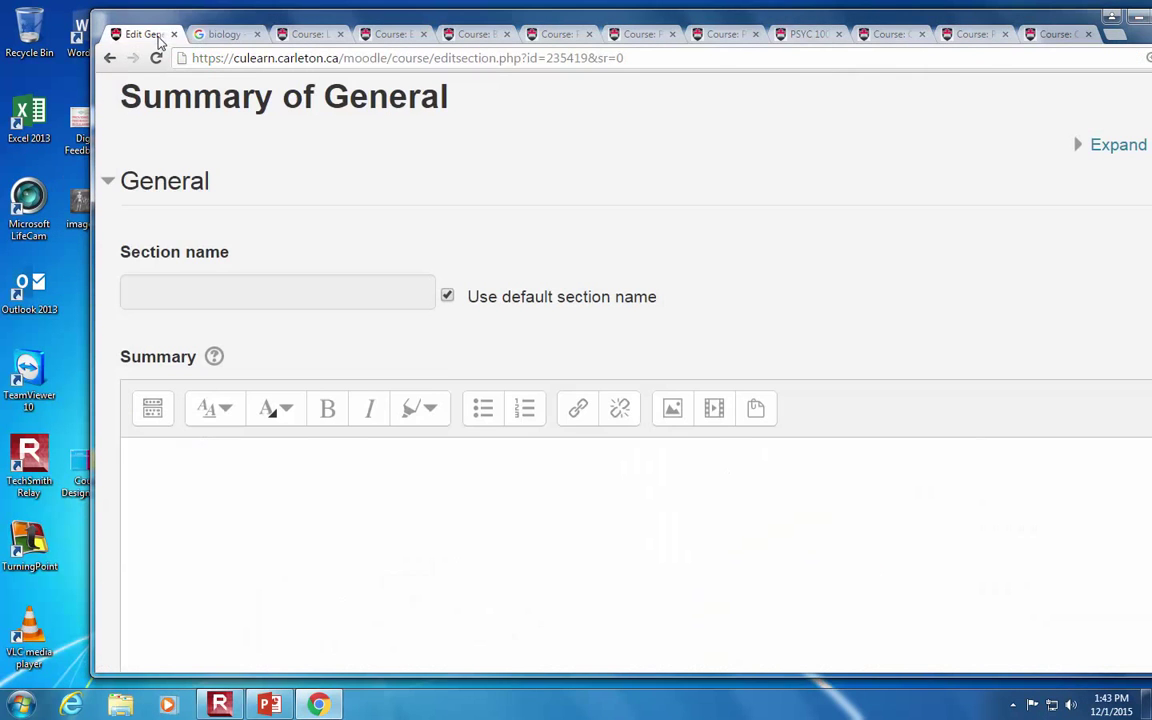
drag(201, 12, 240, 21)
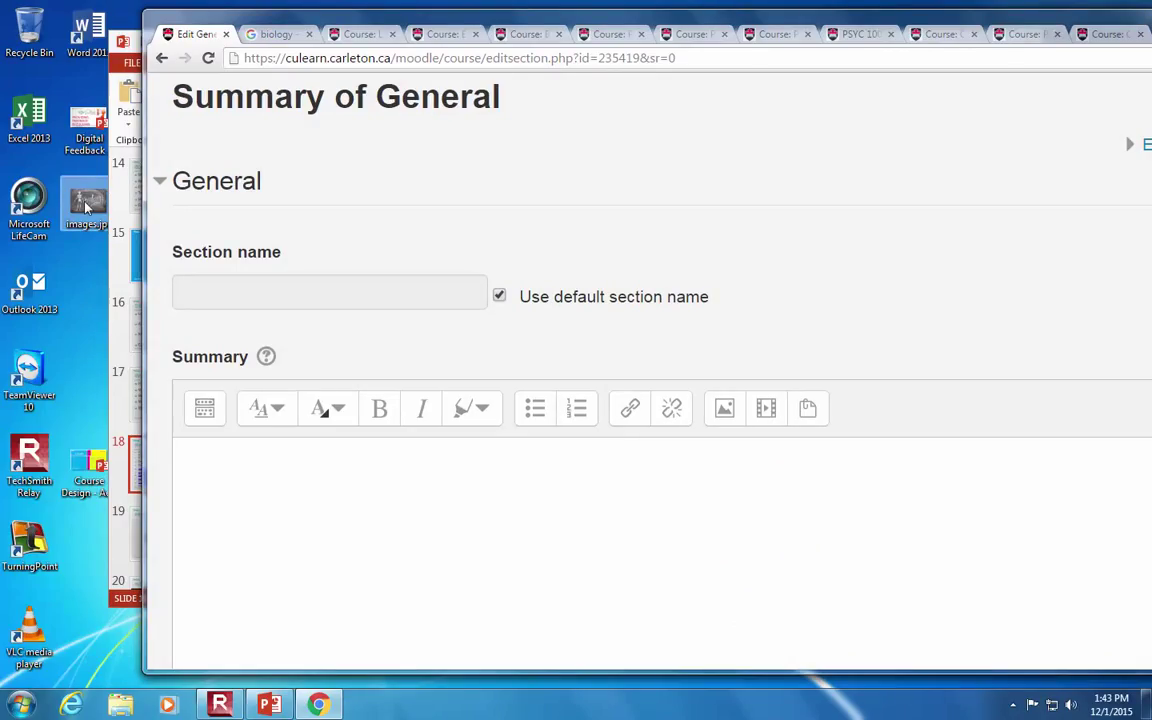
drag(86, 206, 337, 517)
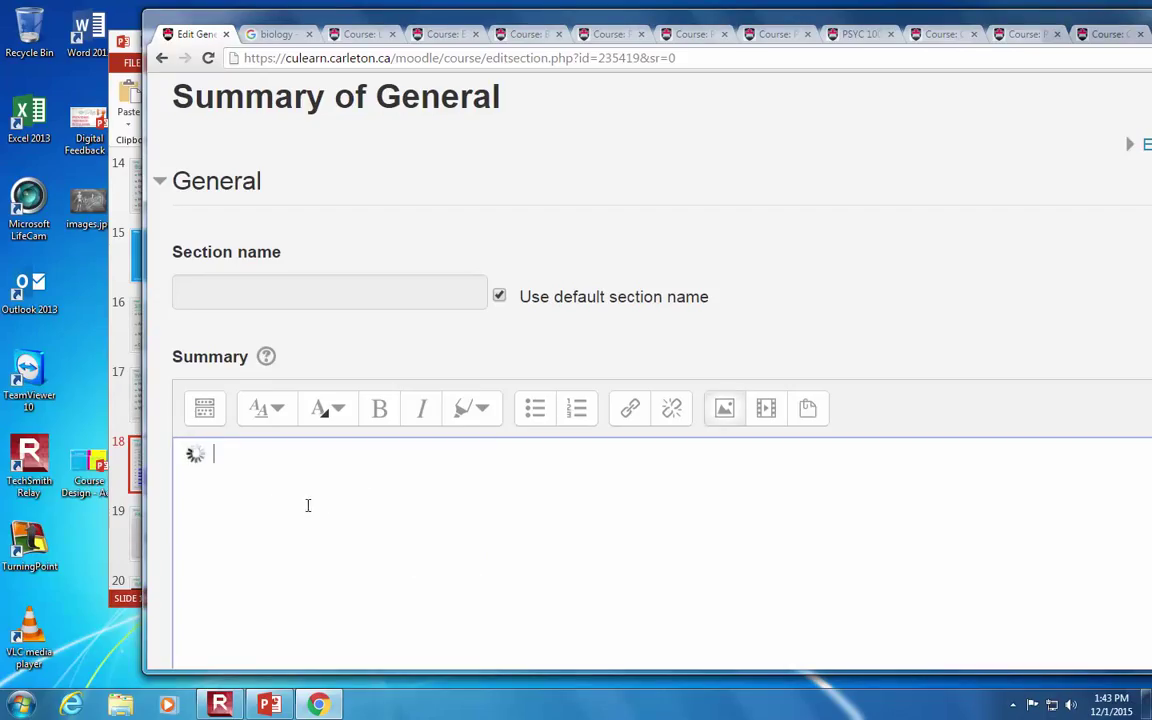
scroll(854, 329, down, 3)
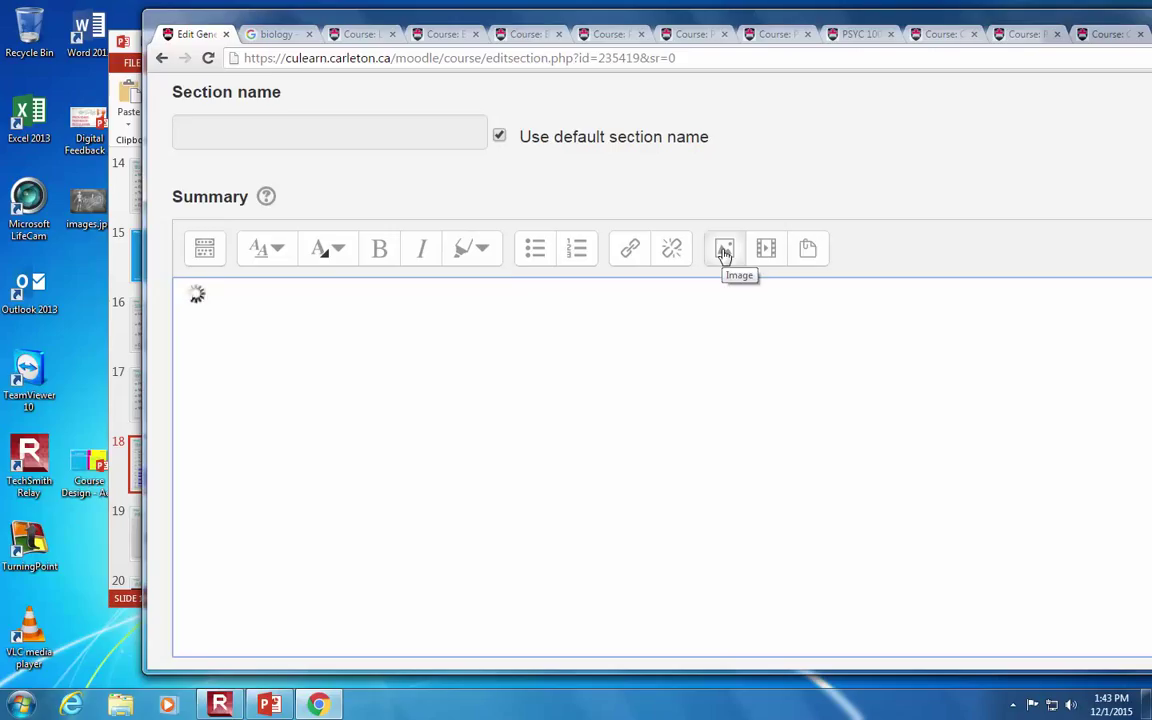
click(424, 396)
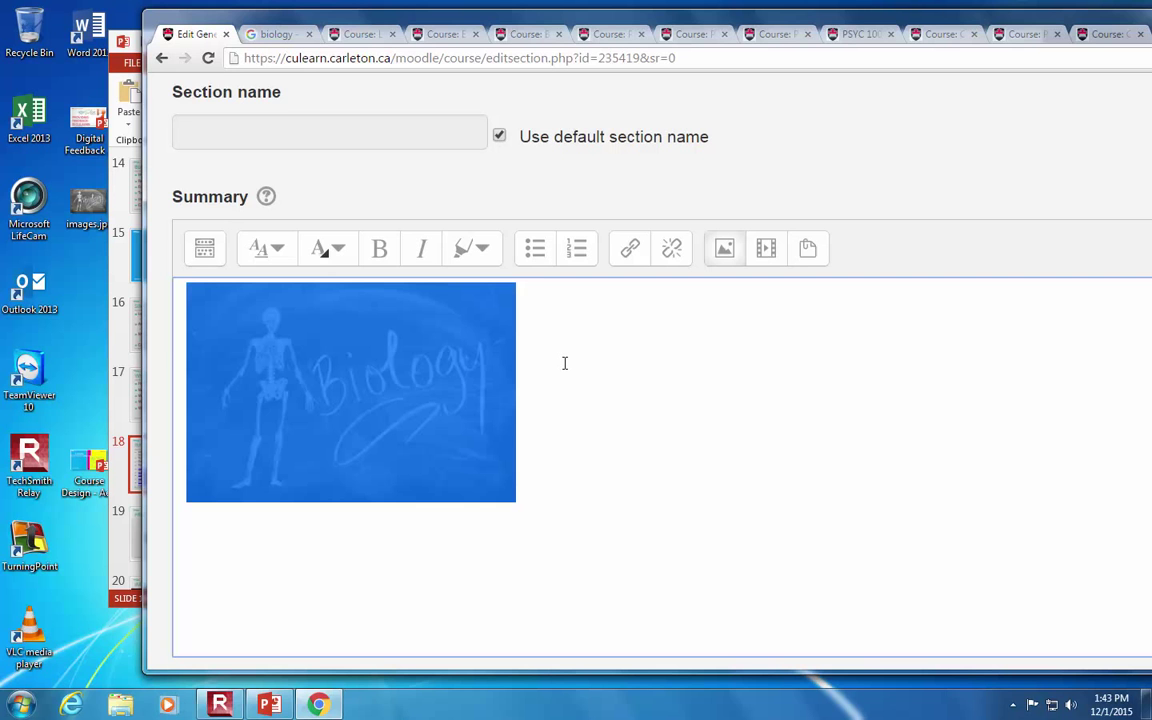
scroll(564, 363, up, 3)
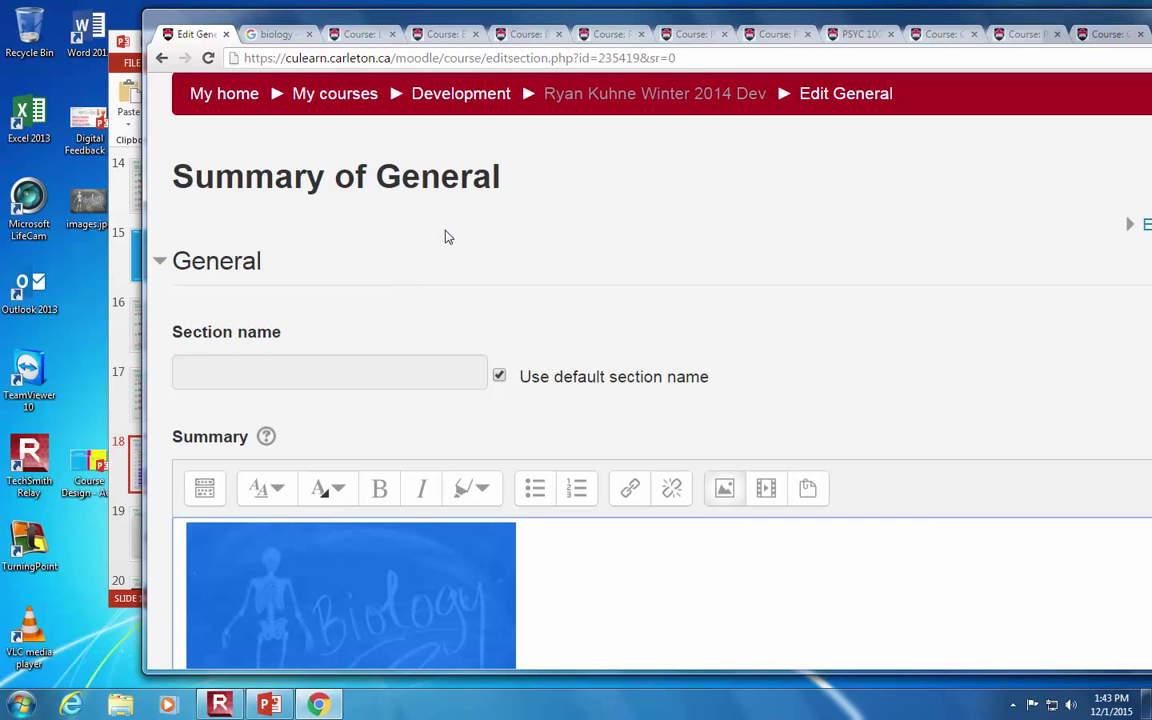
Step: Open the image properties of the skeleton image in the Summary
scroll(447, 237, down, 3)
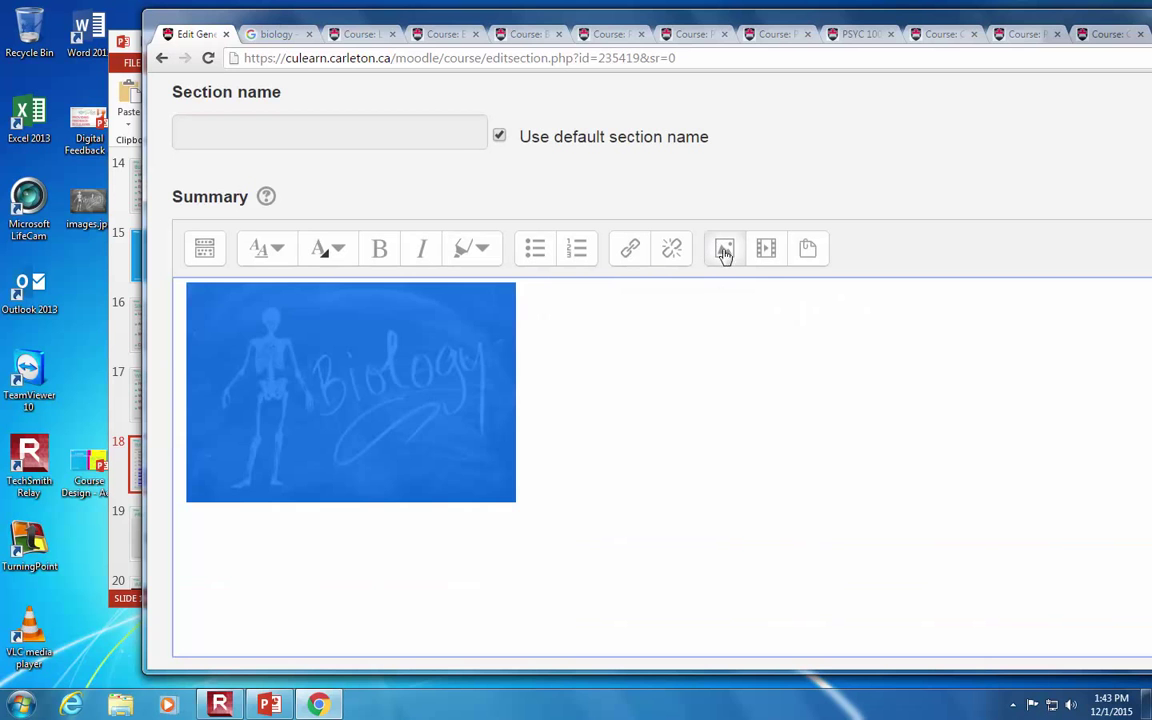
click(720, 296)
click(722, 250)
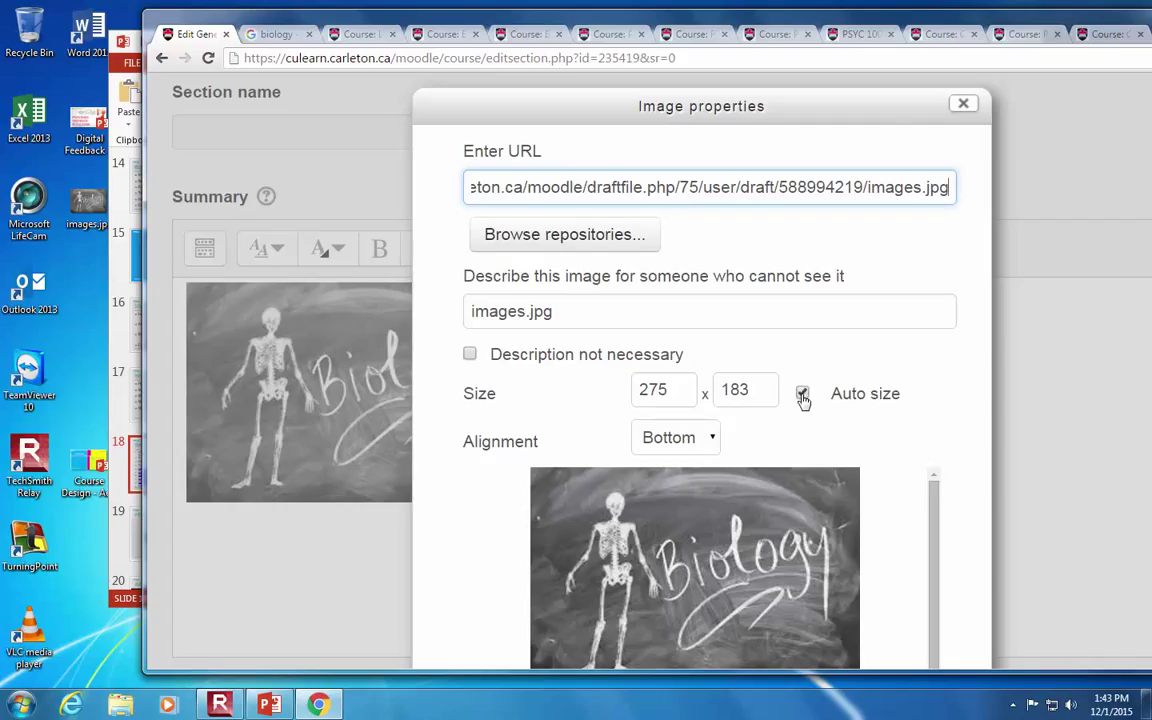
Step: Narrow the browser window on the PADM5714F course page to examine how its banner and photo adapt, and widen the window again
click(853, 36)
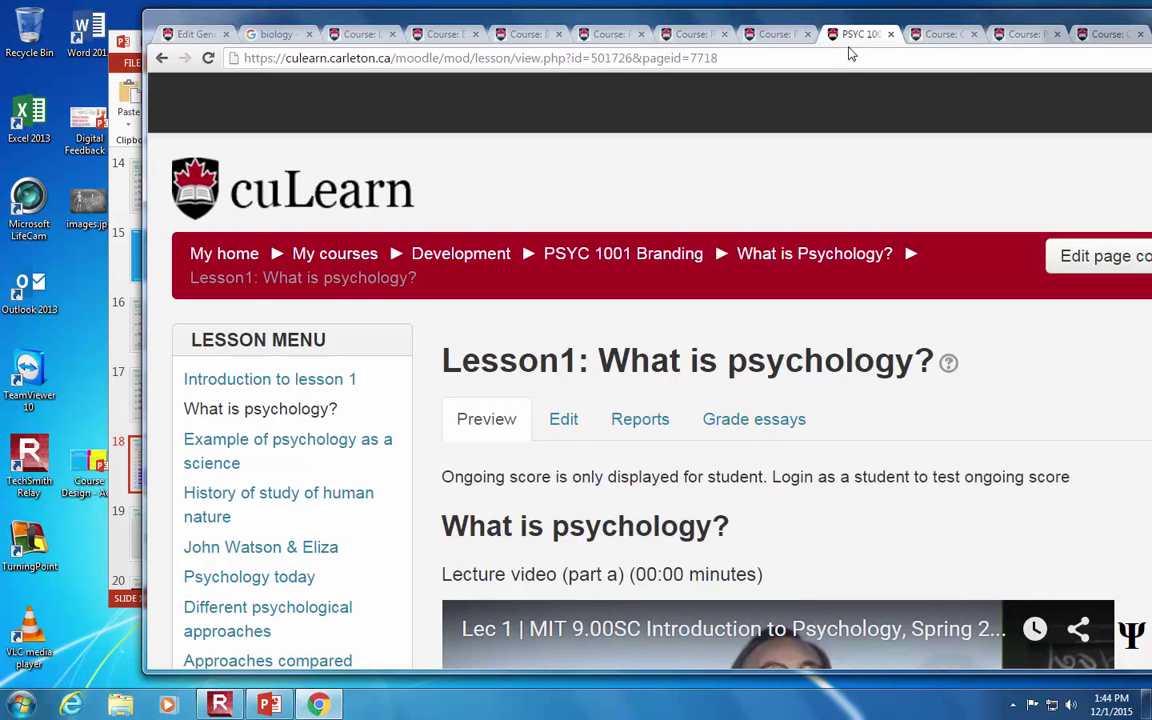
click(680, 37)
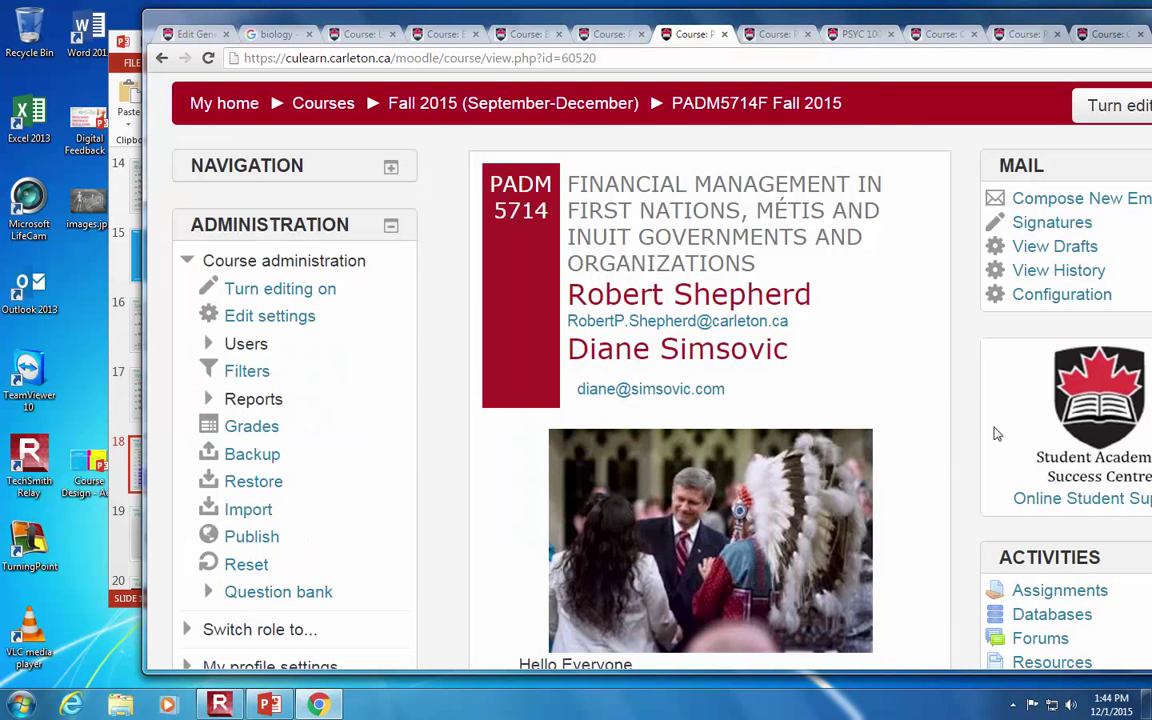
drag(773, 20, 686, 20)
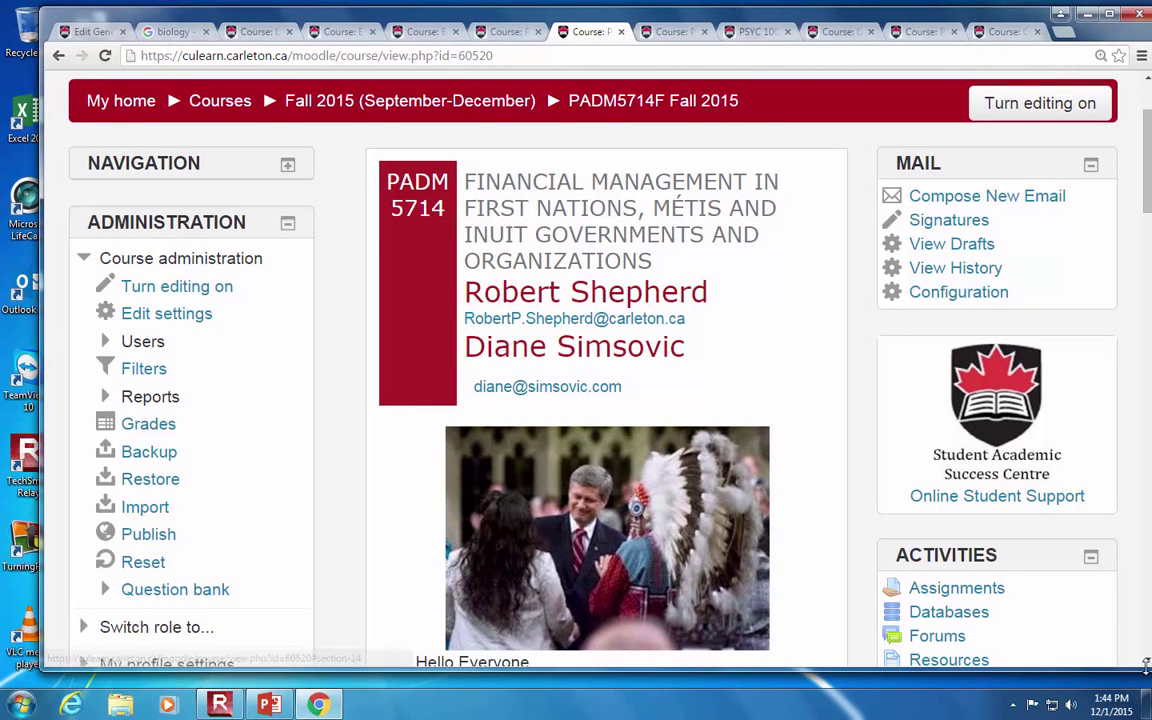
drag(720, 20, 696, 20)
drag(1113, 662, 441, 597)
scroll(286, 416, down, 2)
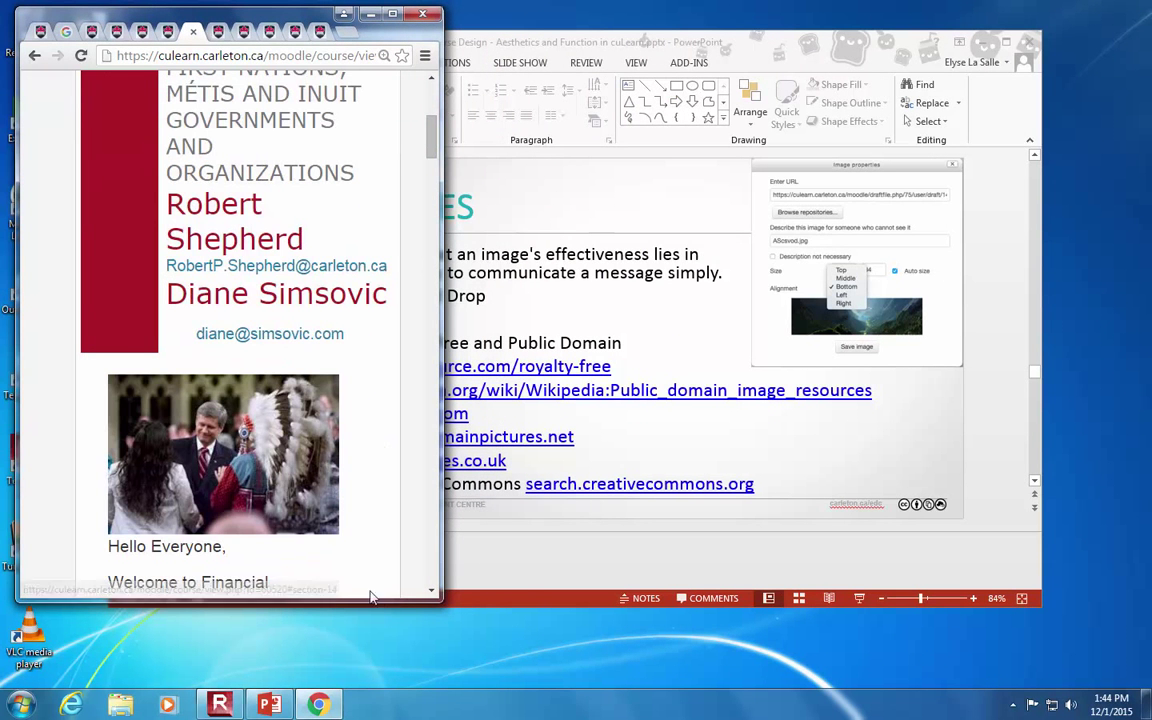
drag(436, 596, 1046, 643)
Step: Return to the section editor, save the skeleton image with Bottom alignment, and enter the sample text "rg qwerg wer gwe45gr" beside it
click(45, 31)
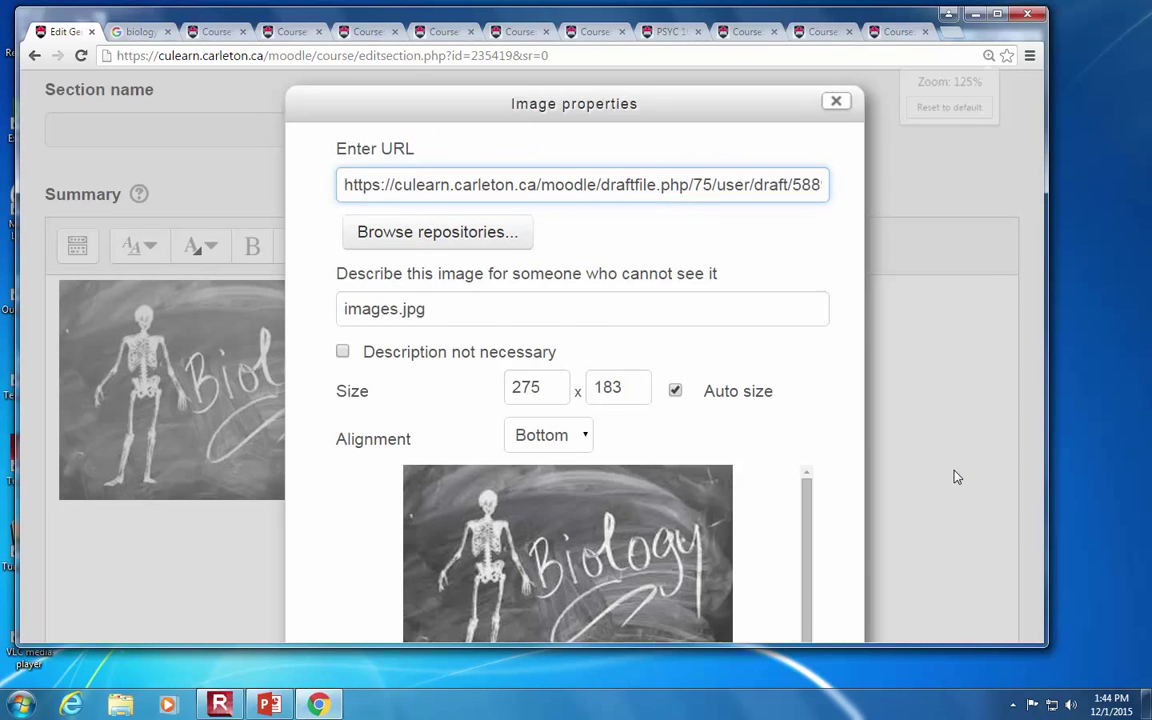
key(ctrl+minus)
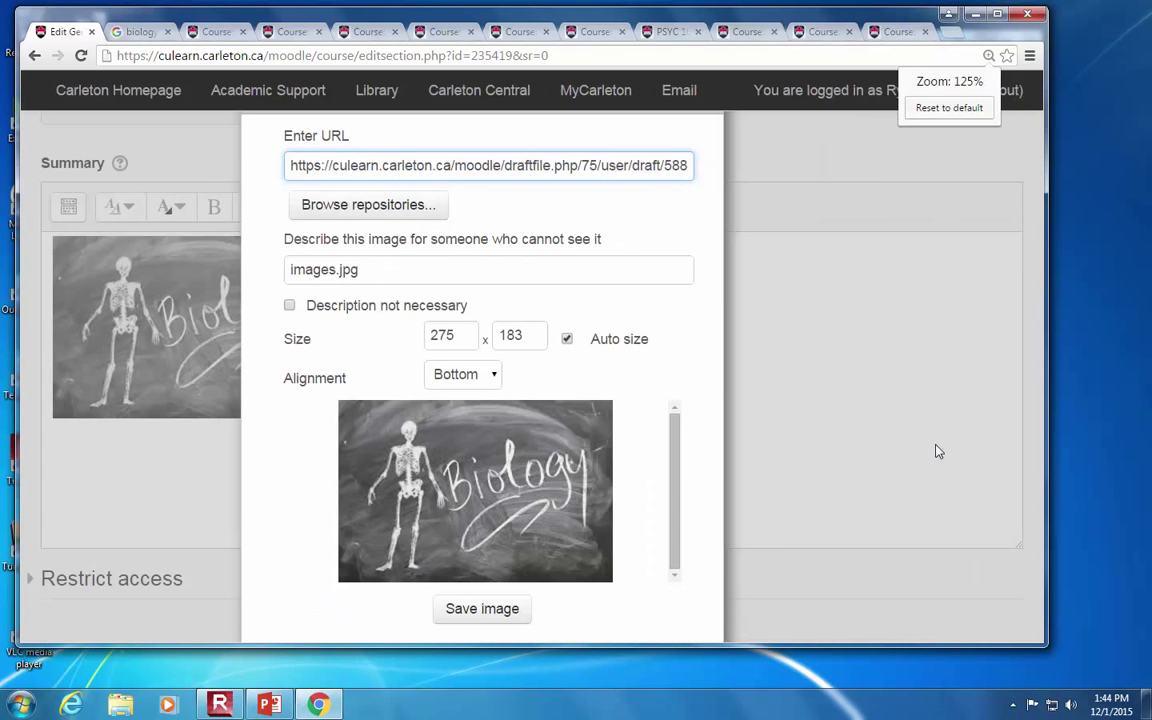
click(462, 378)
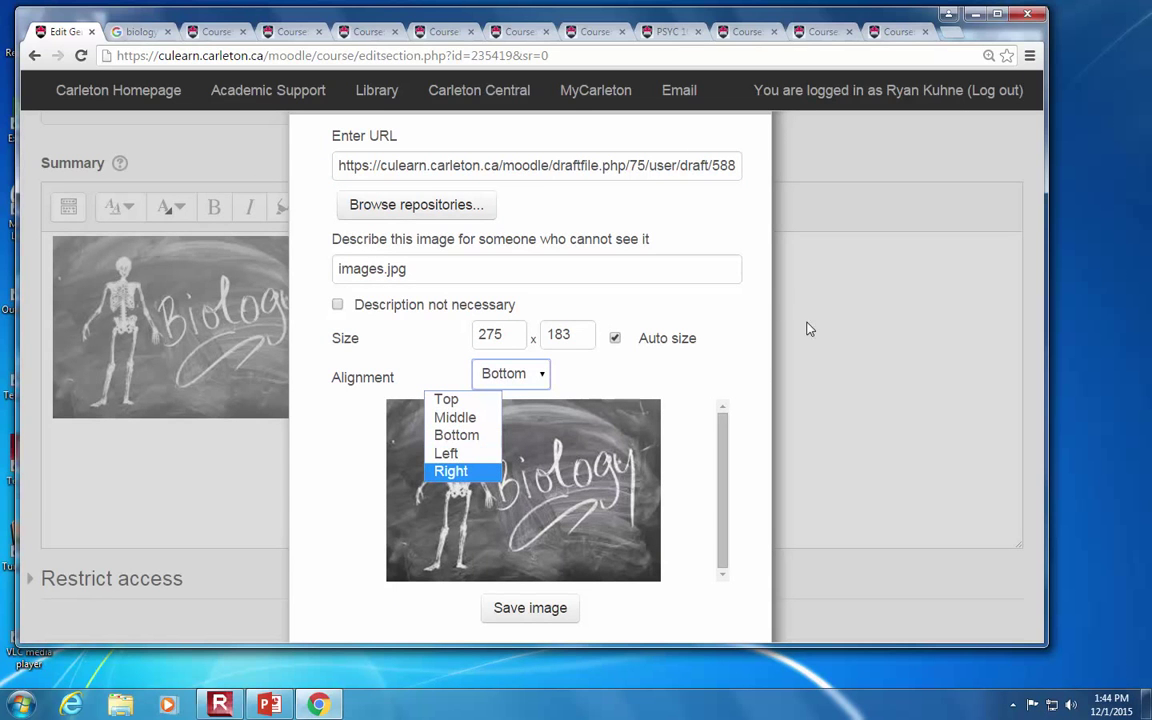
click(530, 608)
click(530, 608)
click(502, 342)
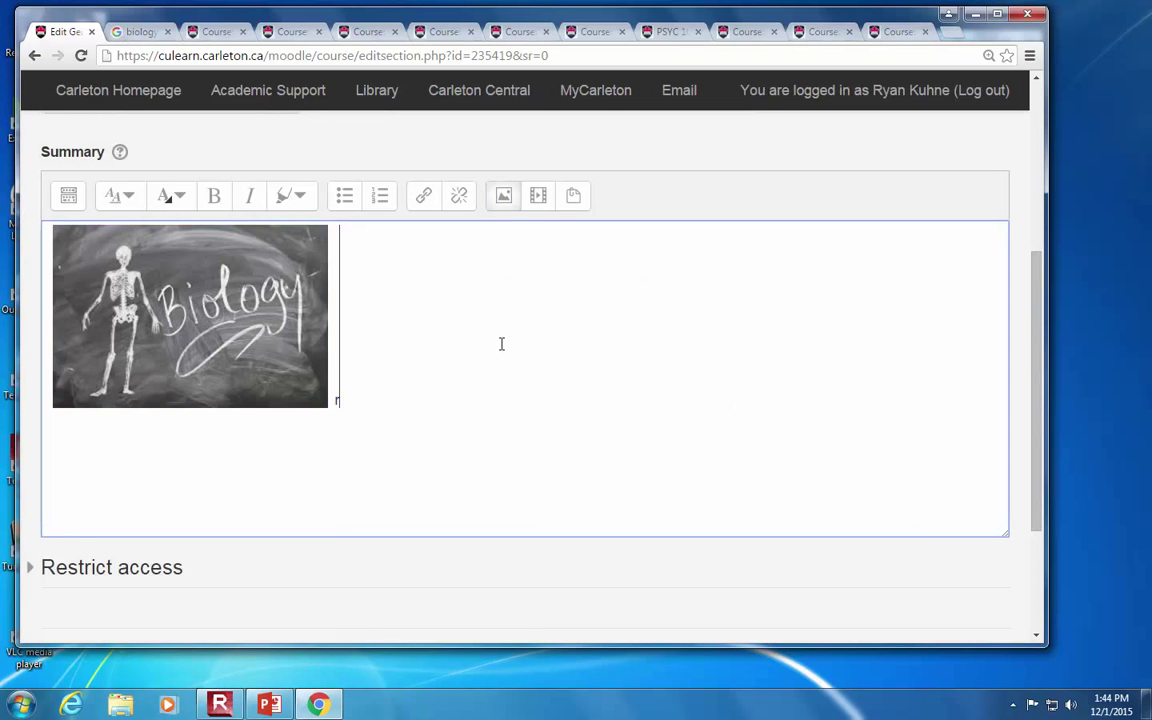
text(rg qwerg wer gwe45gr)
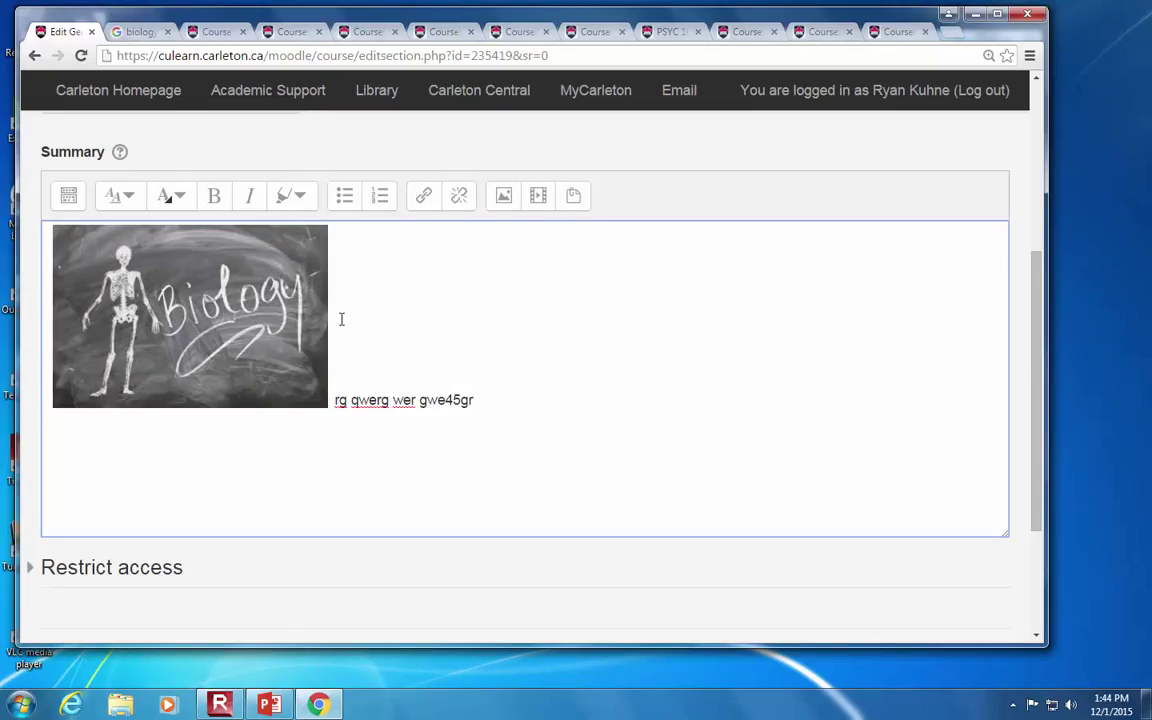
Step: Set the skeleton image's alignment to Left and save the image
click(280, 310)
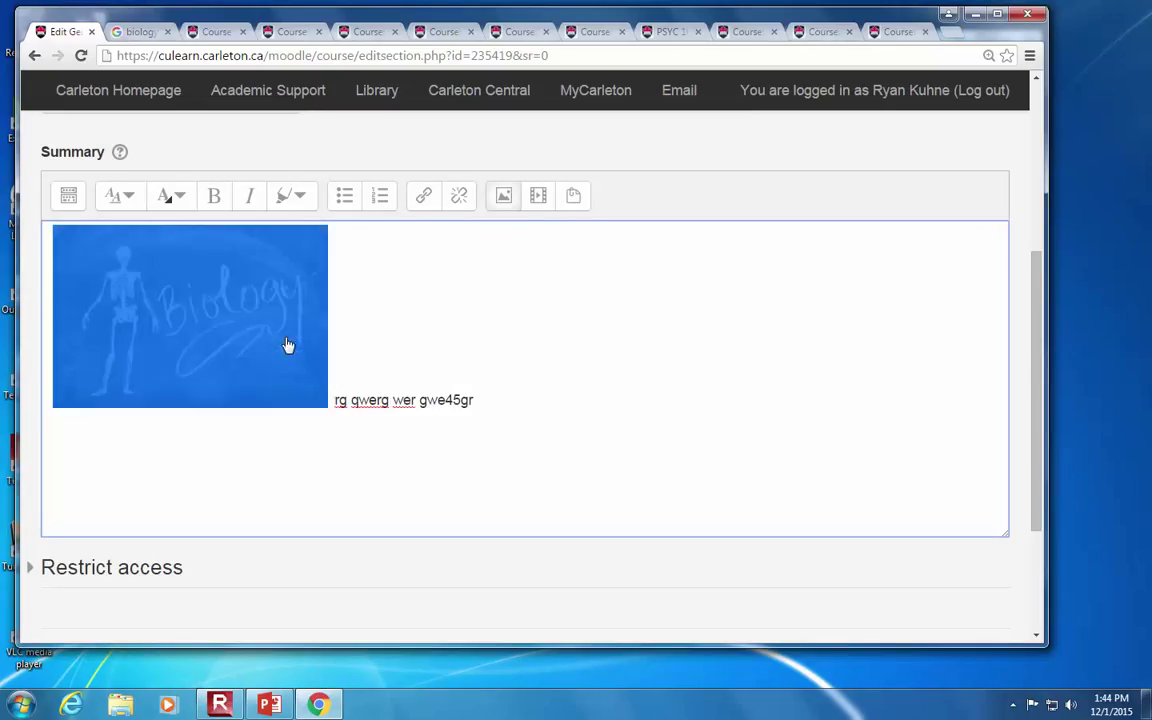
click(505, 197)
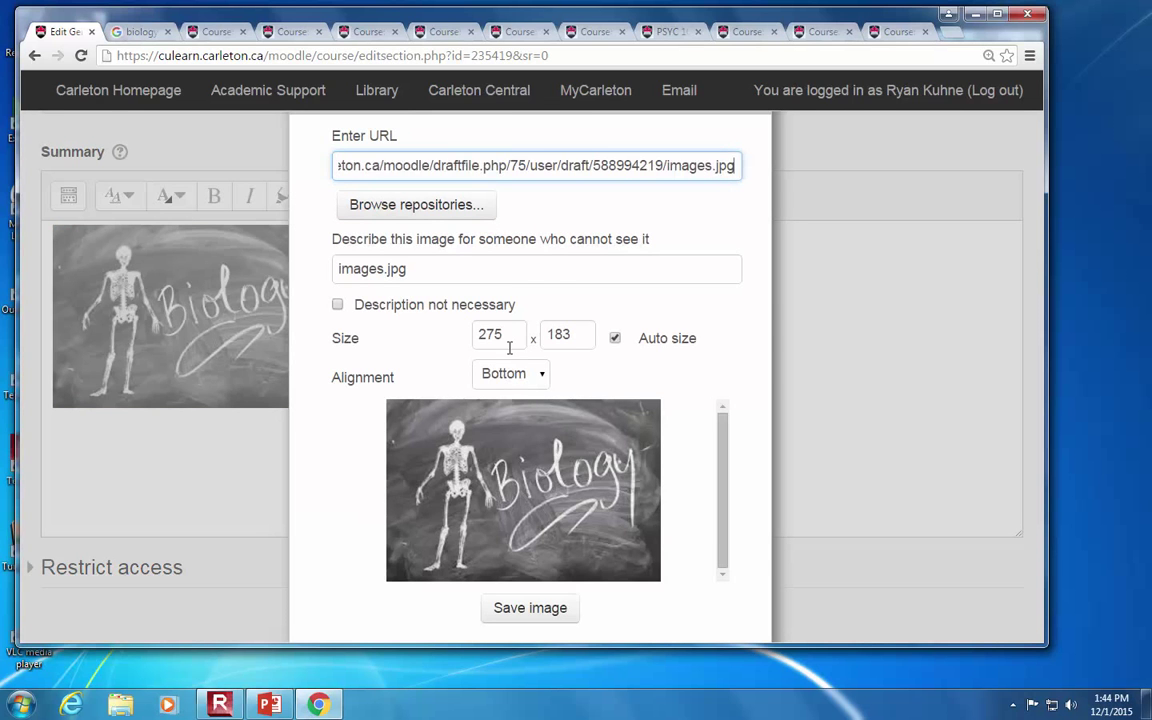
click(522, 376)
click(493, 450)
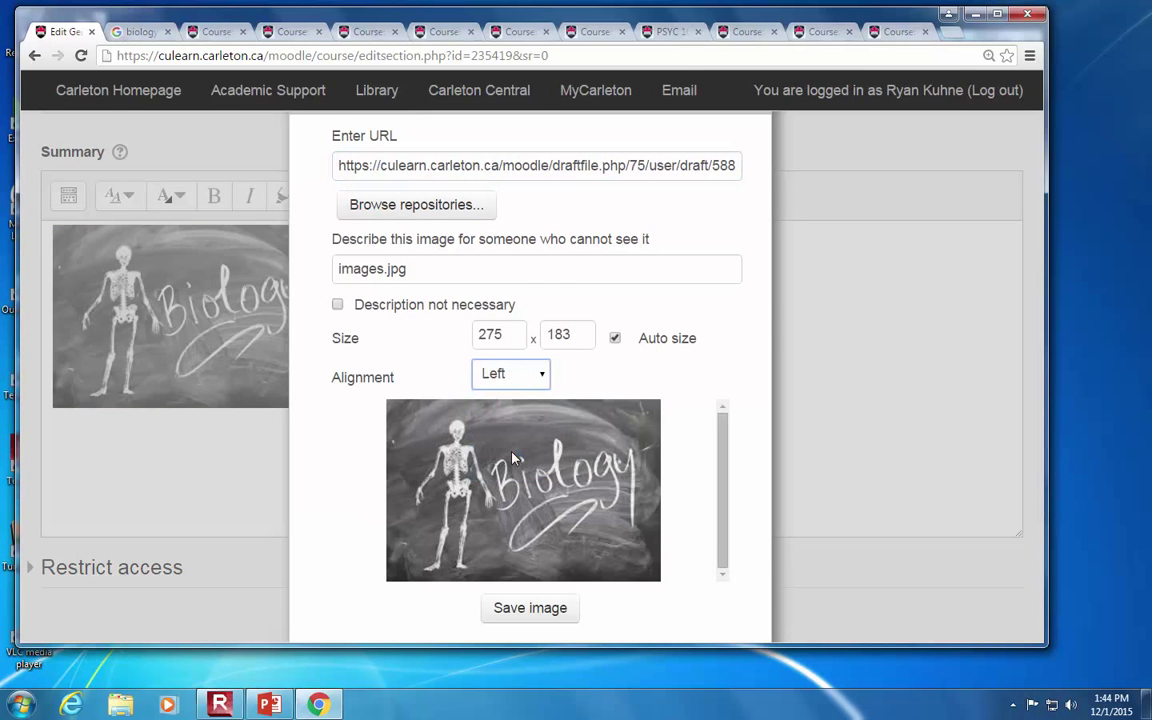
click(530, 614)
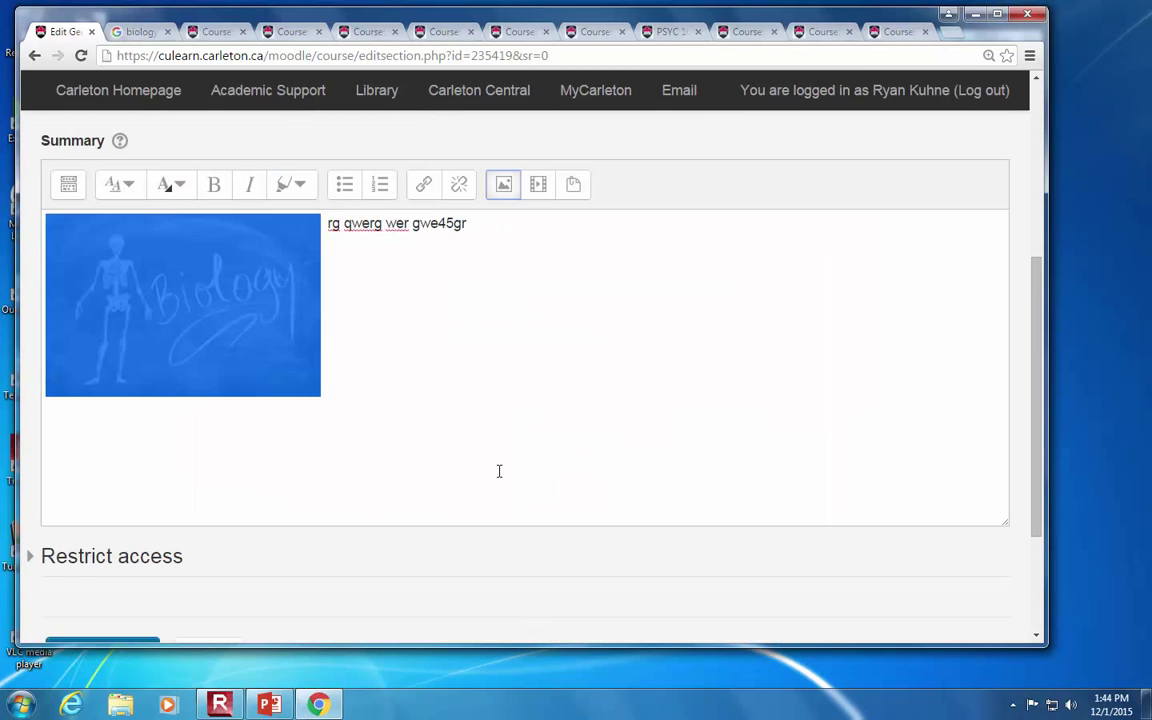
Step: Add the sample lines "wtr", "bw", "r" and "bgt e" under the first line of text beside the image
click(408, 256)
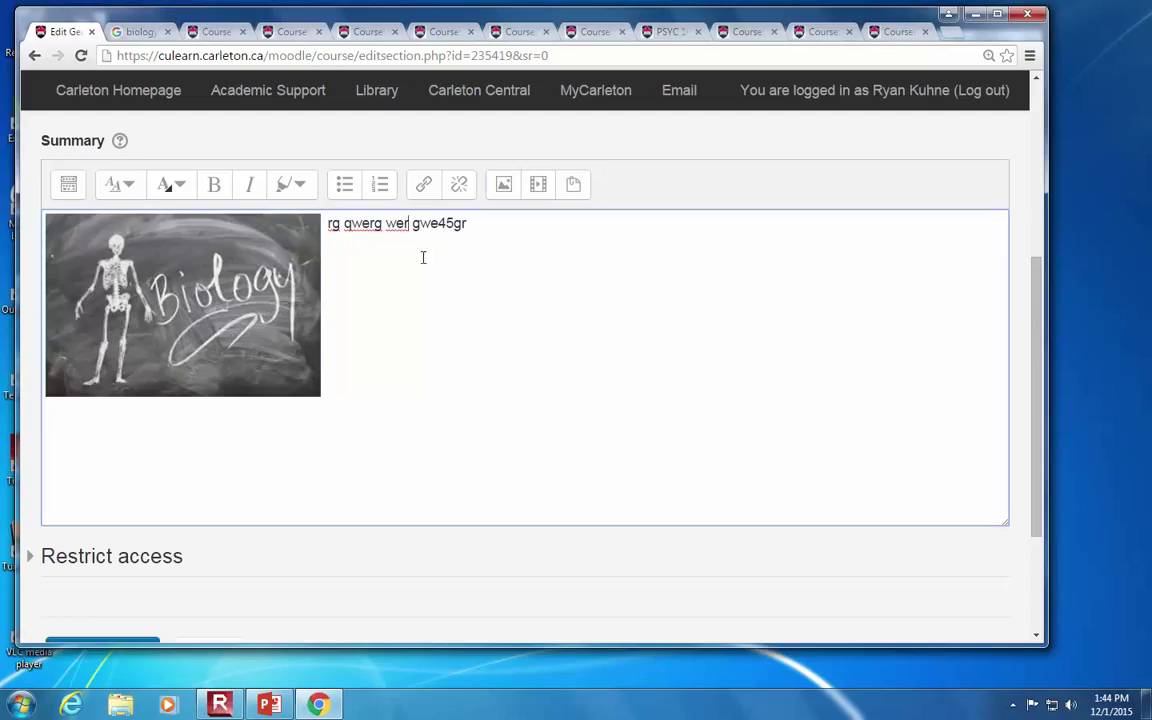
key(Return)
text(wtr)
key(Return)
text(bw)
key(Return)
text(r)
key(Return)
text(bgt e)
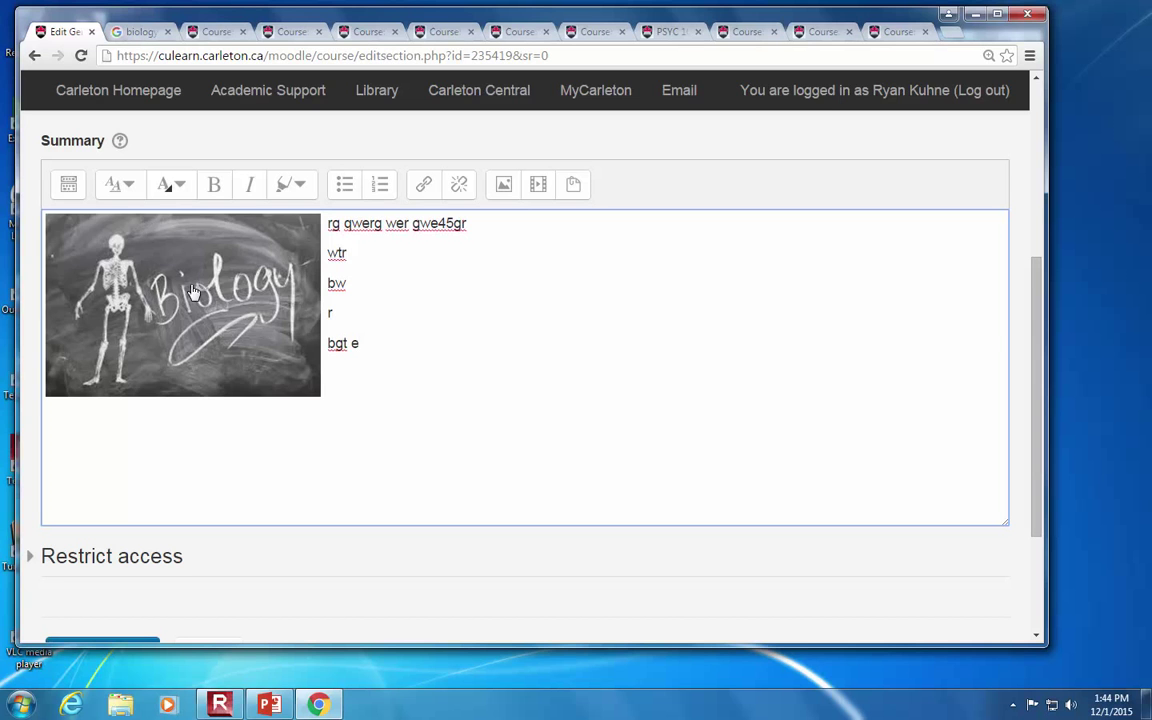
Step: Resize the skeleton image to 200 x 133 with Auto size on, and save the section summary to the course page
click(172, 260)
click(503, 184)
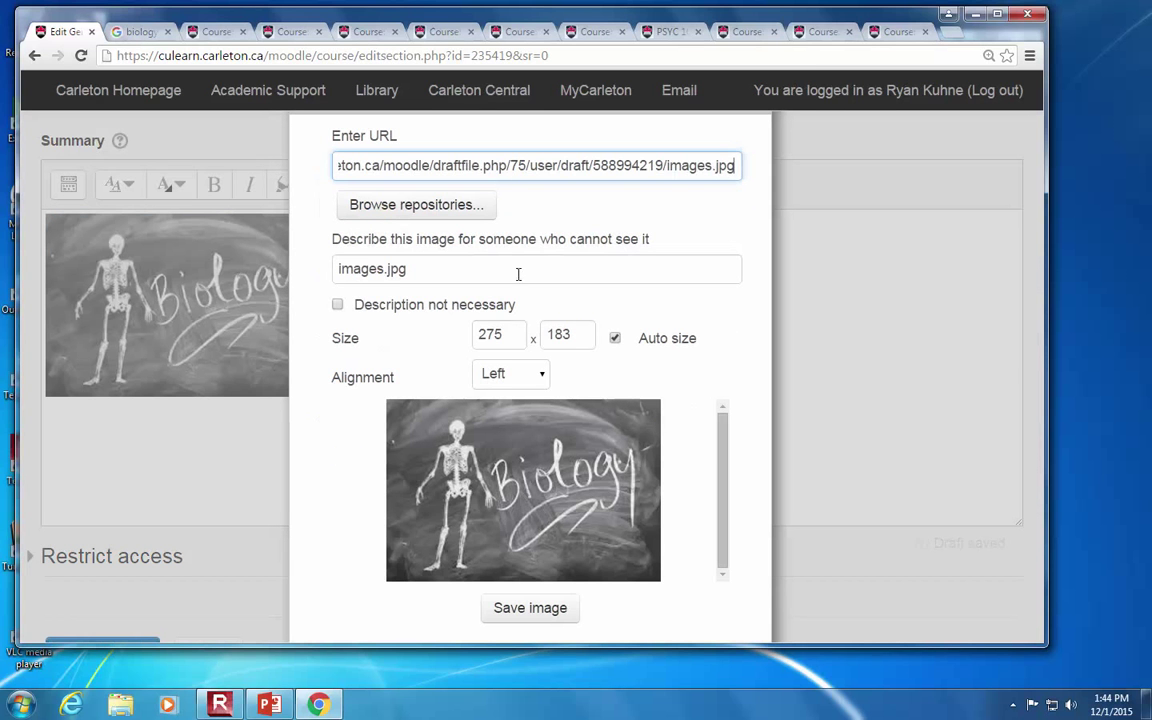
click(490, 334)
double_click(490, 334)
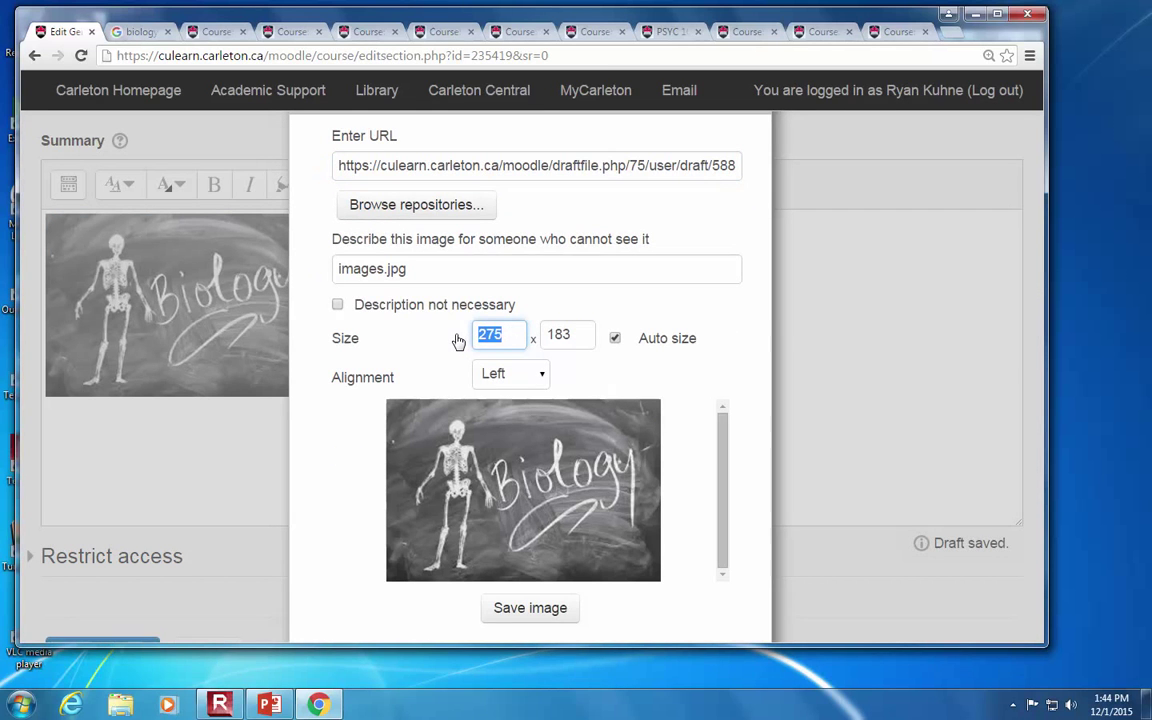
text(200)
click(566, 334)
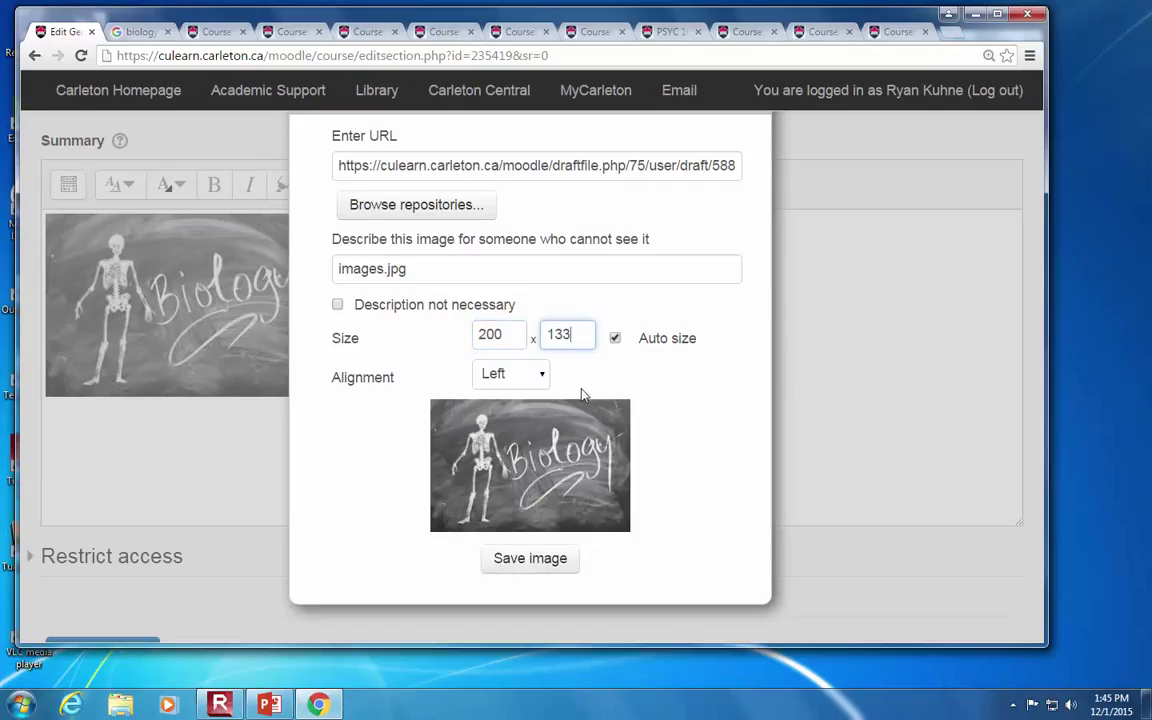
click(550, 560)
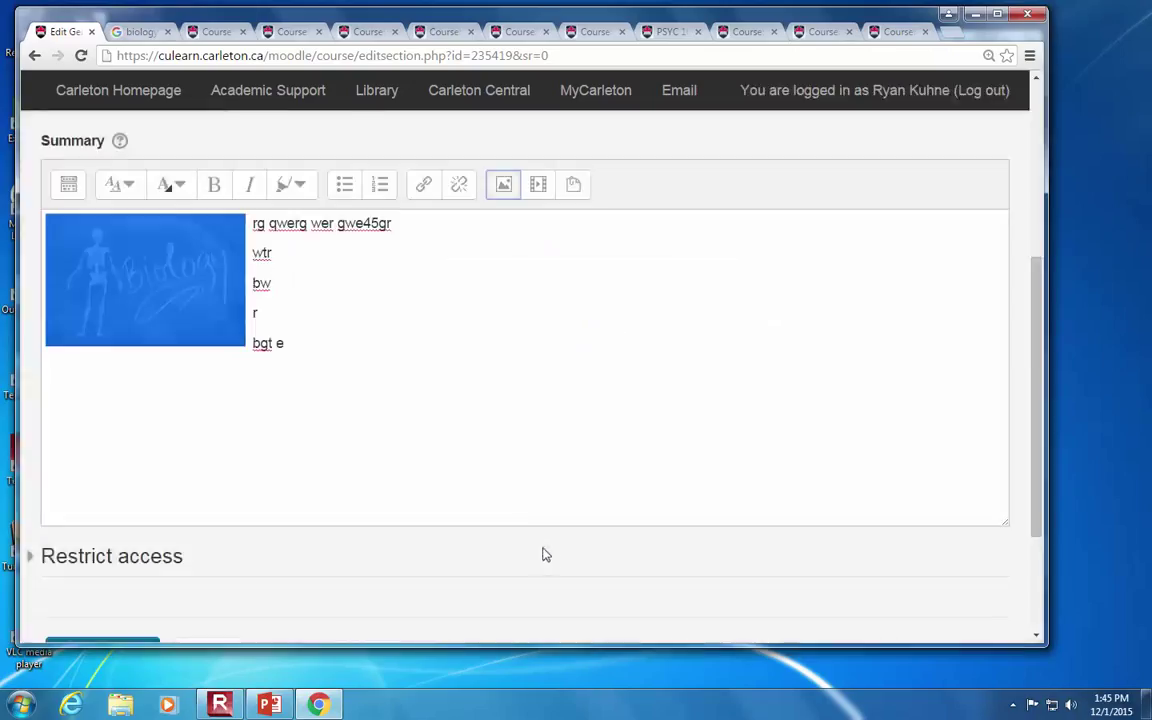
scroll(133, 519, down, 2)
click(106, 494)
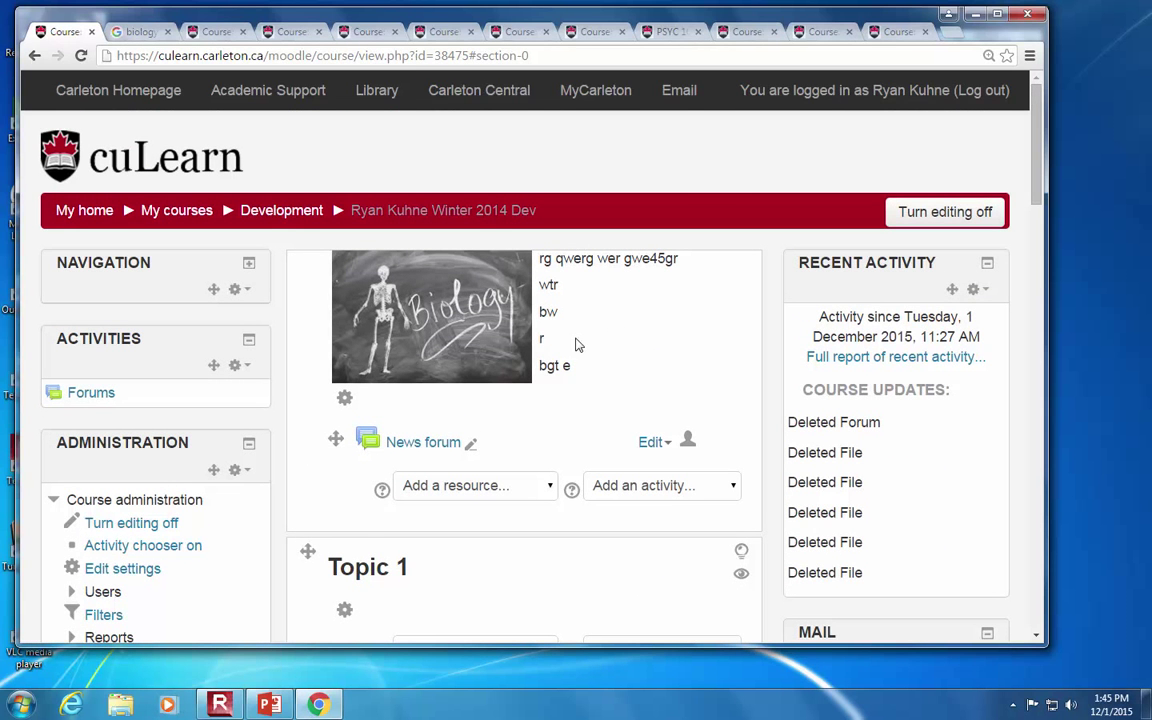
Step: Switch to PowerPoint, start the slide show at the Images slide and follow its pixabay.com link
click(270, 706)
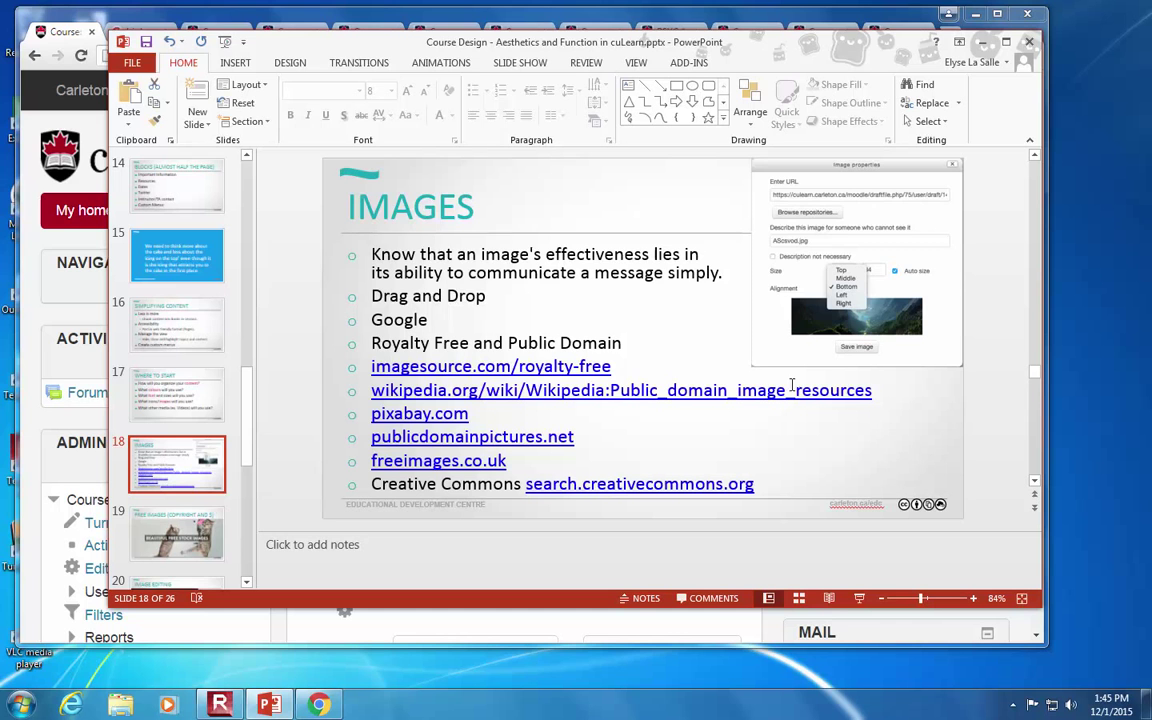
click(841, 392)
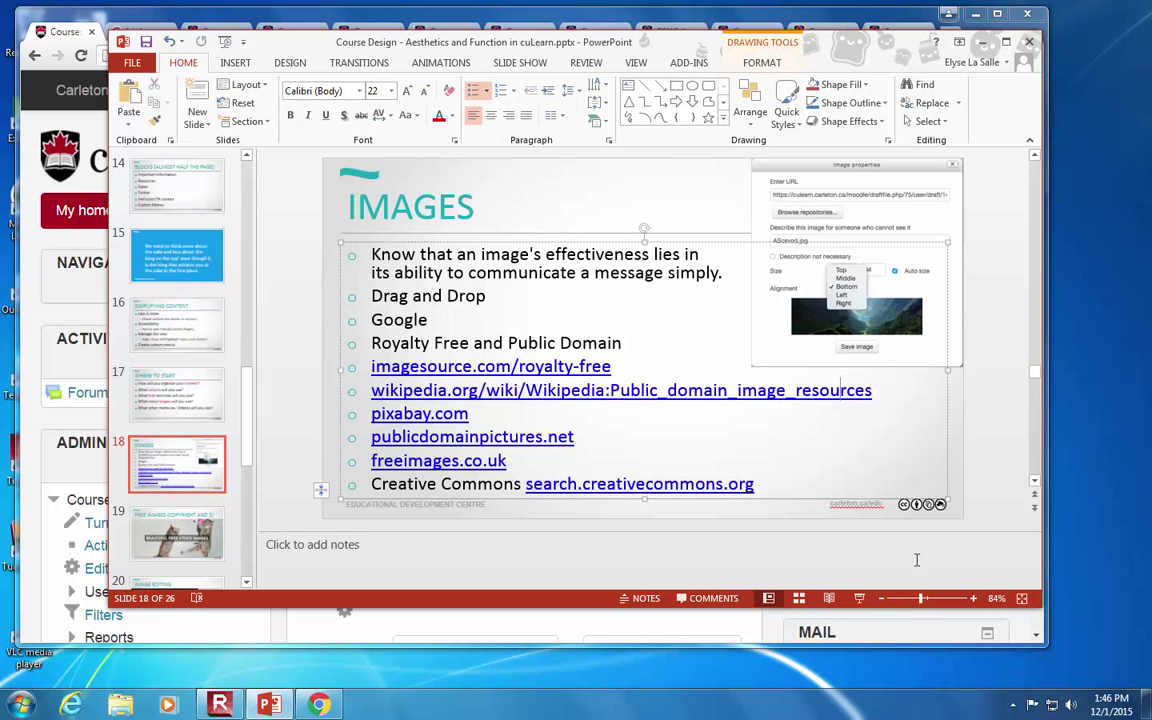
click(859, 598)
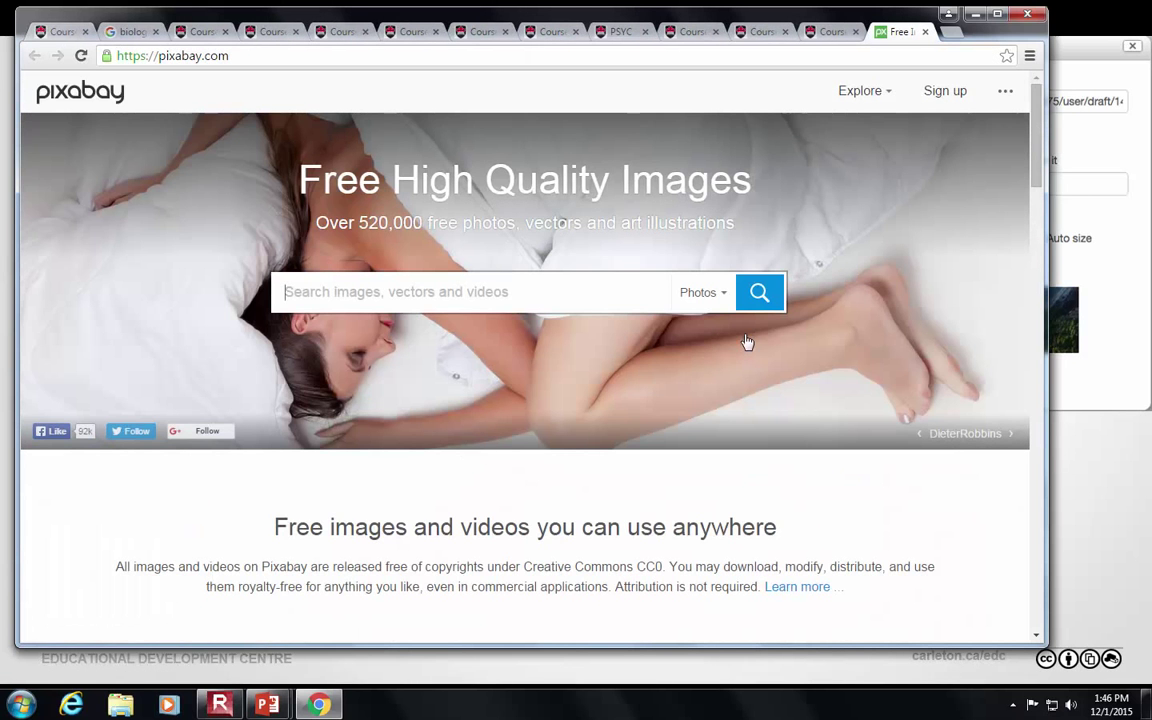
Step: Search Pixabay photos for "Bioloby" and open the green grasshopper photo to check its licence terms
click(440, 307)
text(Bioloby)
key(Return)
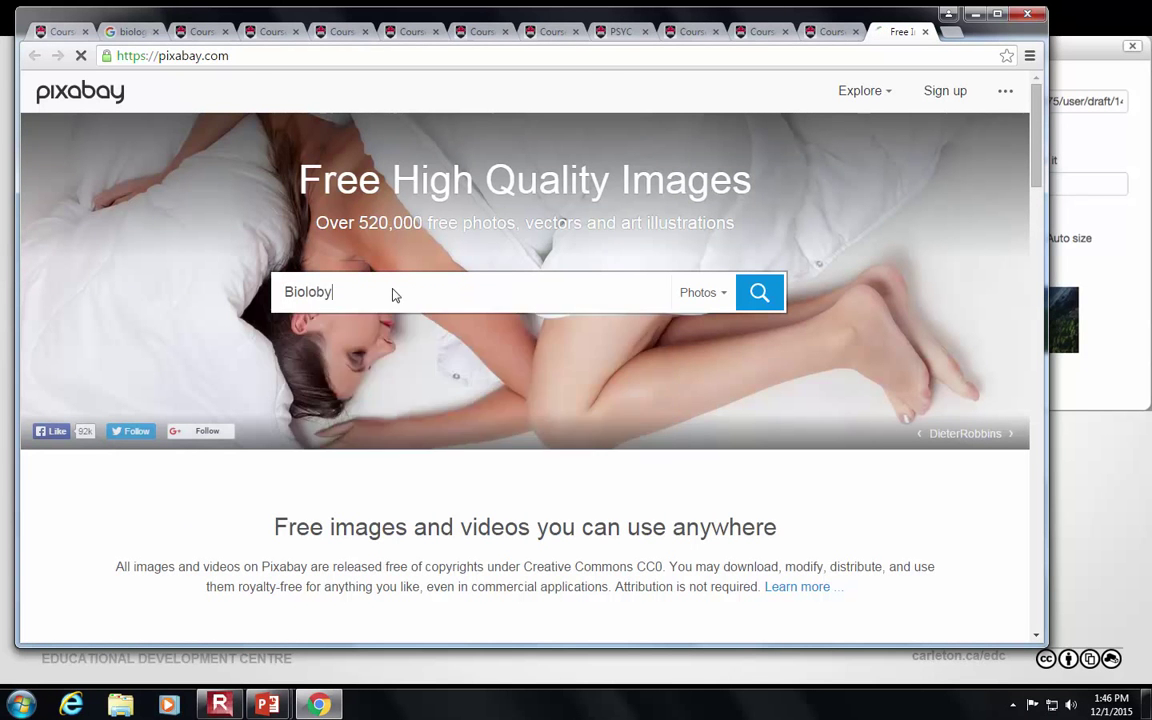
scroll(353, 389, down, 1)
mouse_move(353, 389)
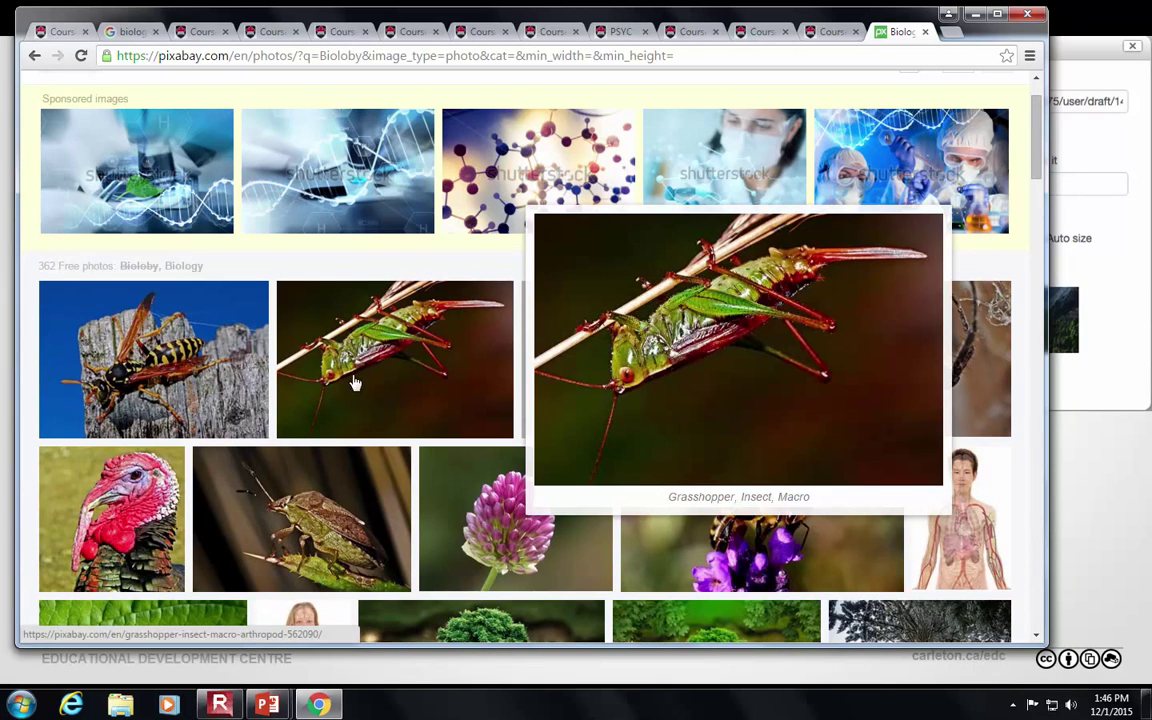
click(372, 360)
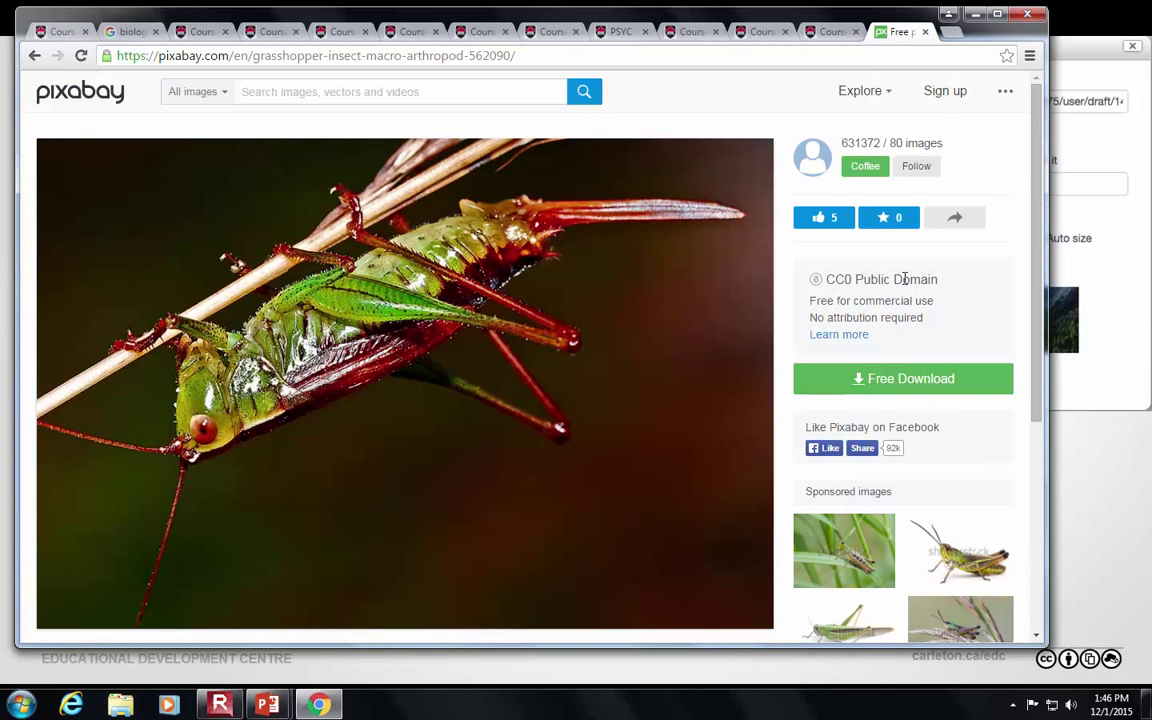
drag(935, 282, 815, 280)
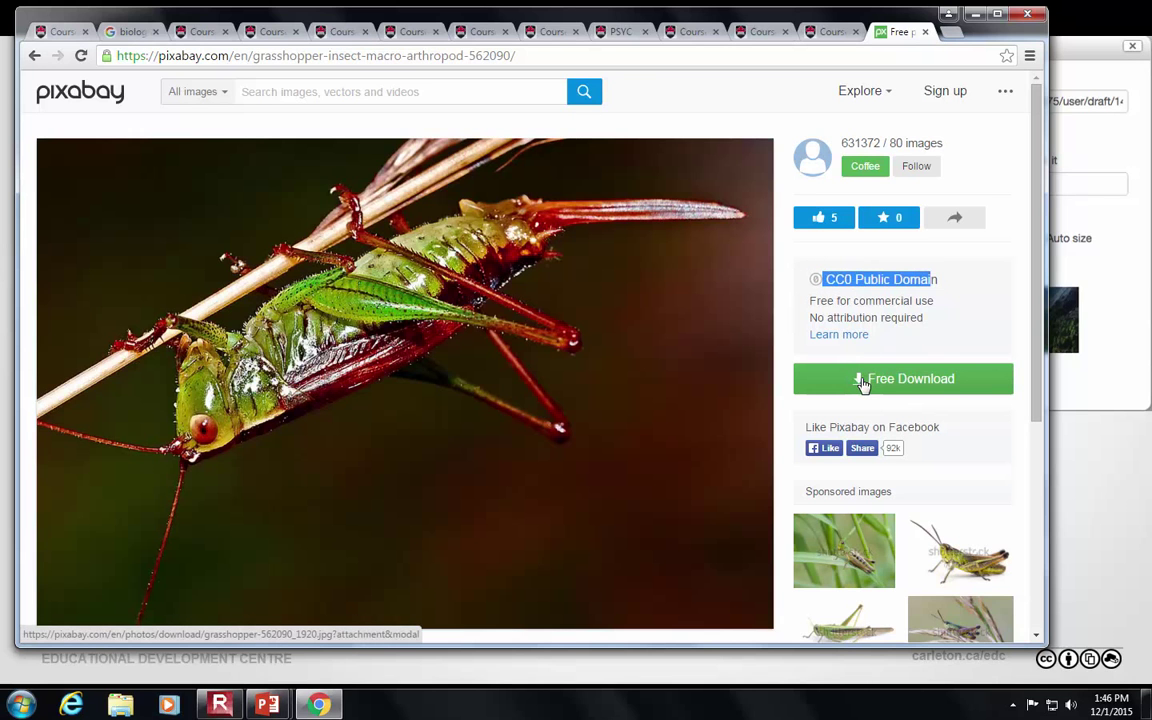
Step: Return to the PowerPoint slide show and exit it to the editing view
click(265, 706)
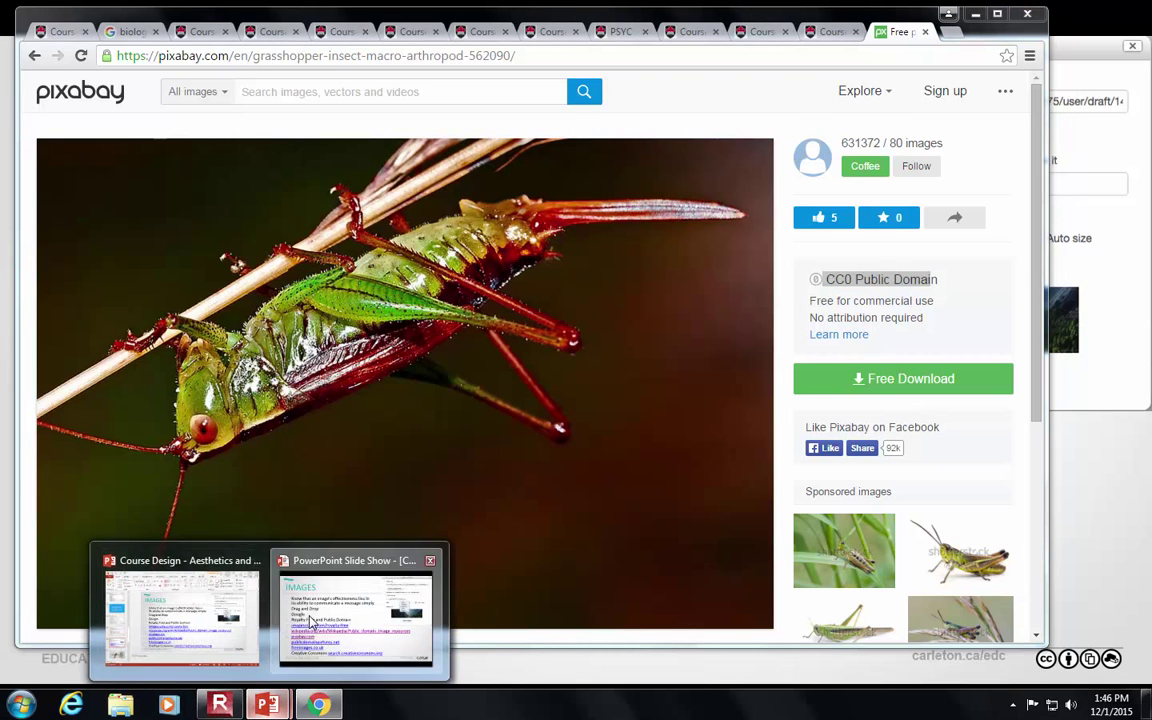
click(282, 561)
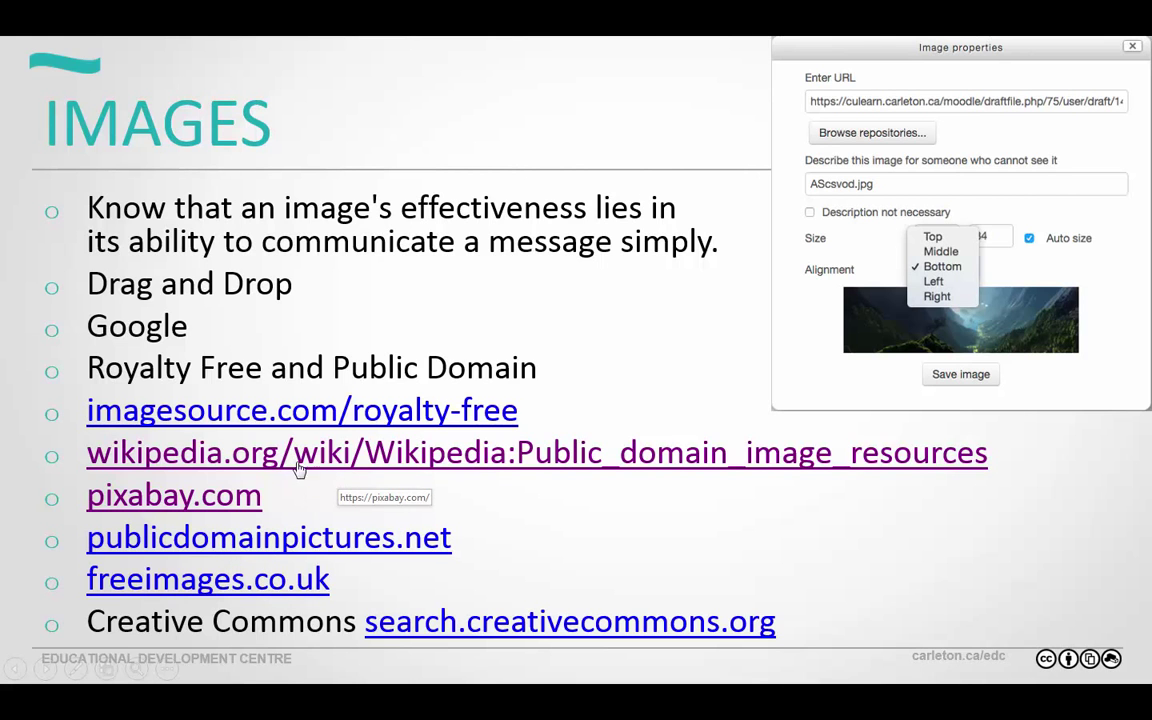
click(283, 496)
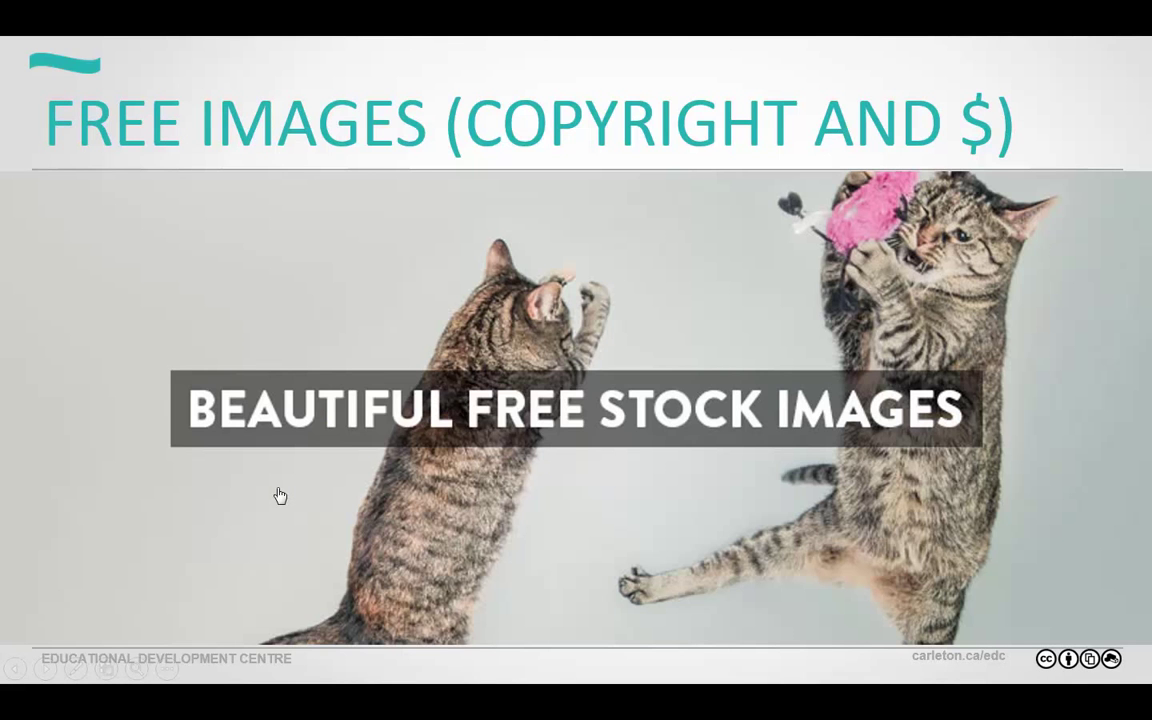
key(Escape)
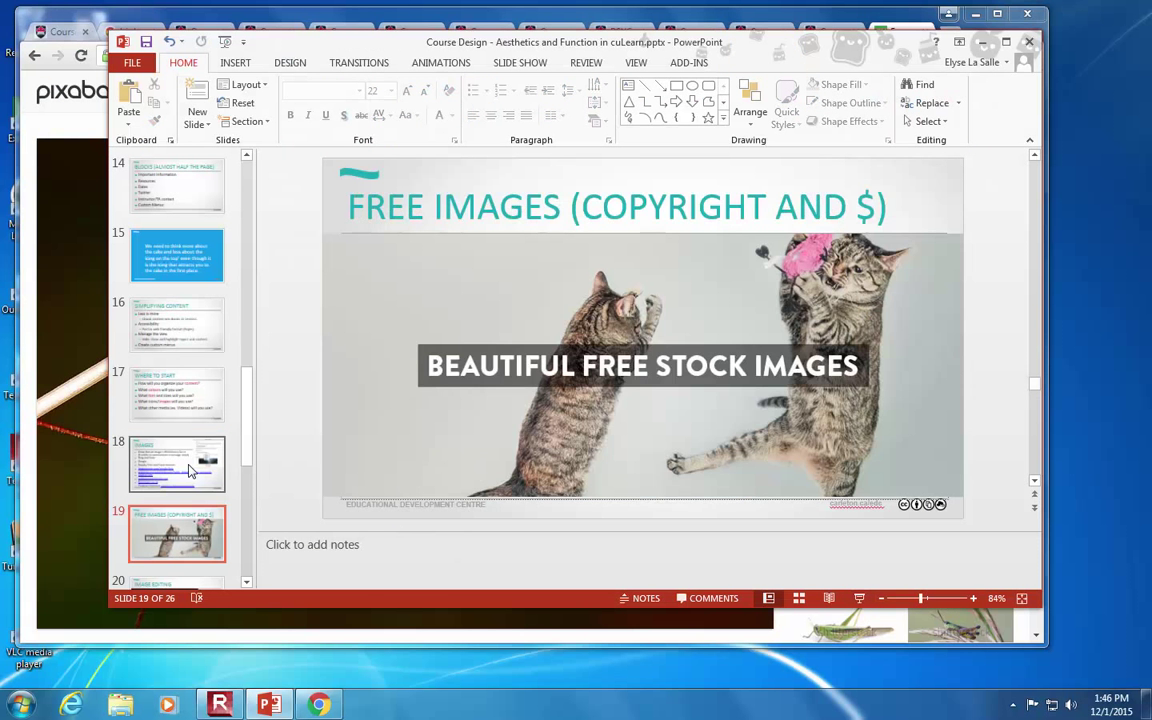
Step: Copy the Wikipedia public domain image resources link from the Images slide and load it in Chrome
click(177, 425)
drag(480, 420, 345, 392)
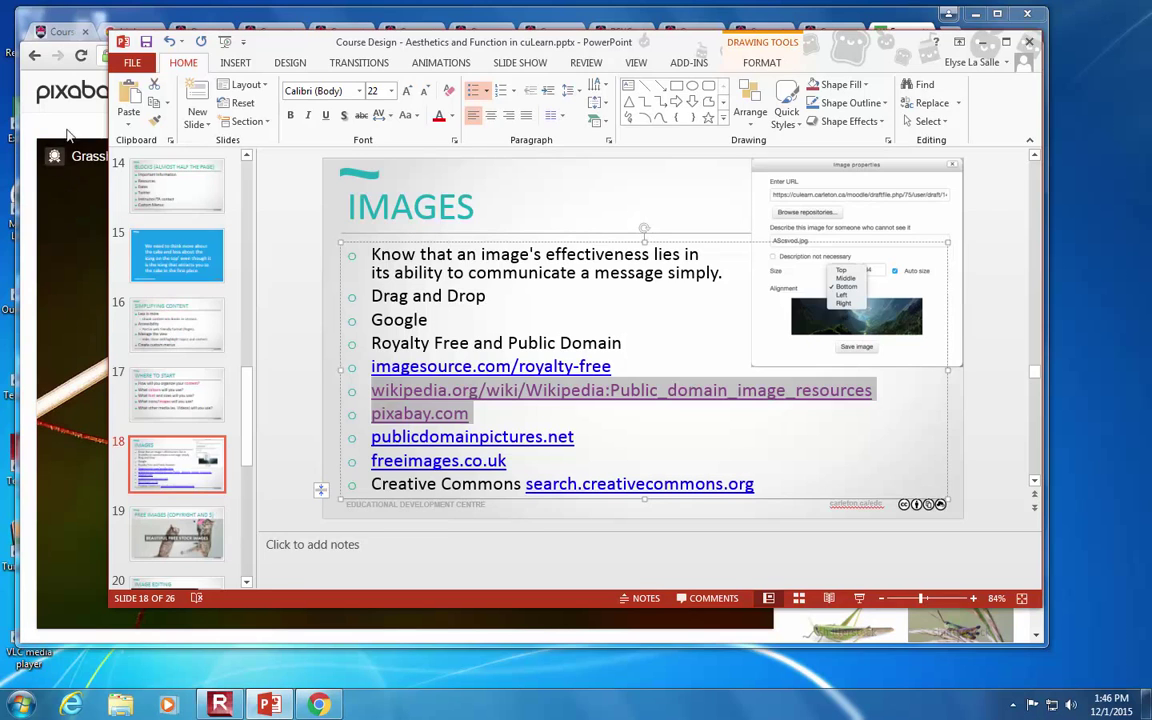
click(55, 157)
click(150, 57)
text(wikipedia.org/wiki/Wikipedia:Public_domain_image_resourcespixabay.com)
key(Return)
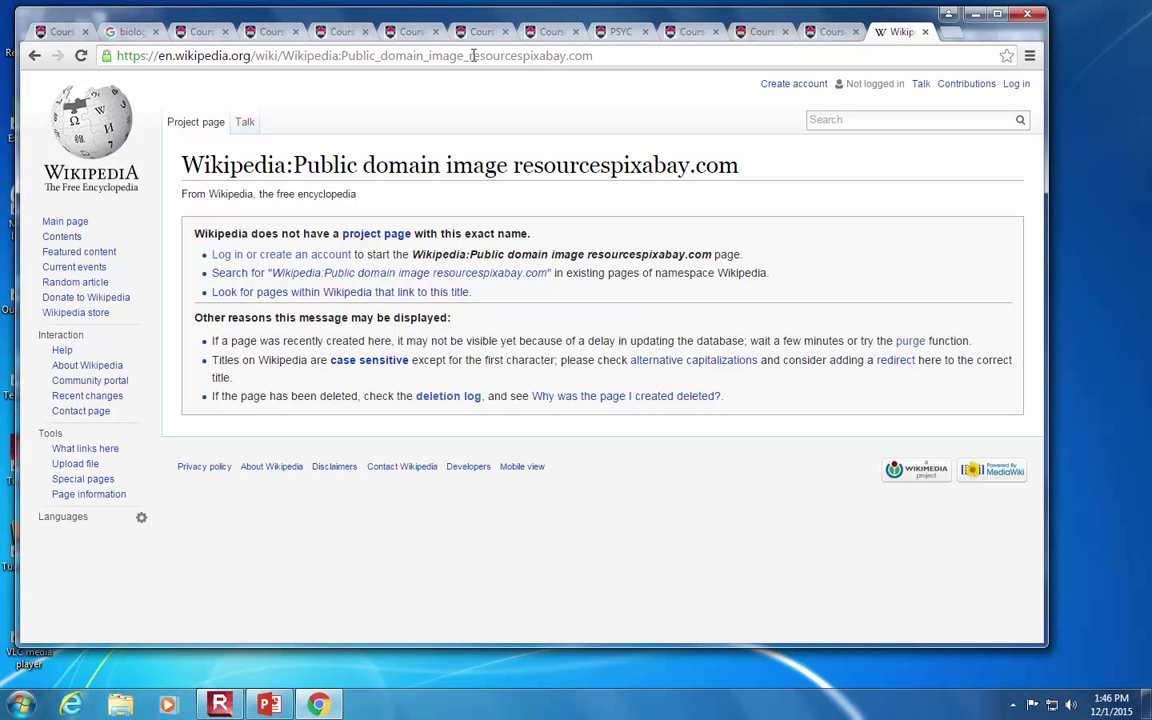
Step: Remove the extra "pixabay.com" from the web address, reload the page and open Wikimedia Commons from the General Collections list
drag(518, 56, 685, 125)
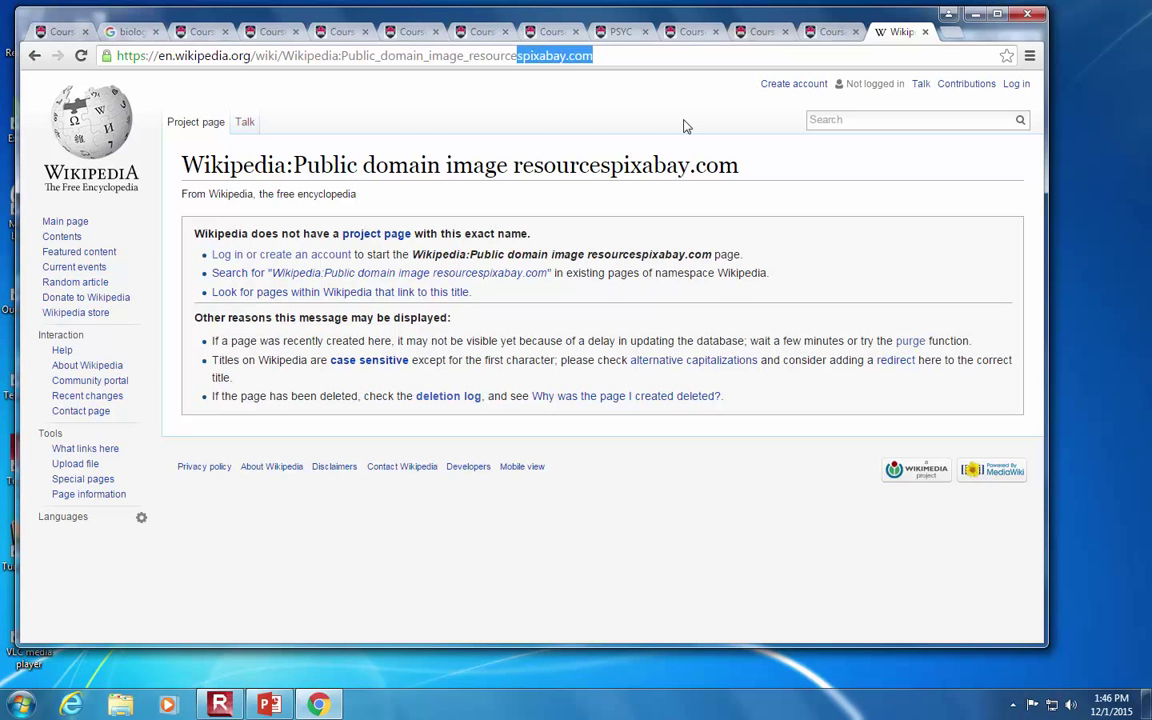
key(BackSpace)
key(Return)
scroll(489, 265, down, 8)
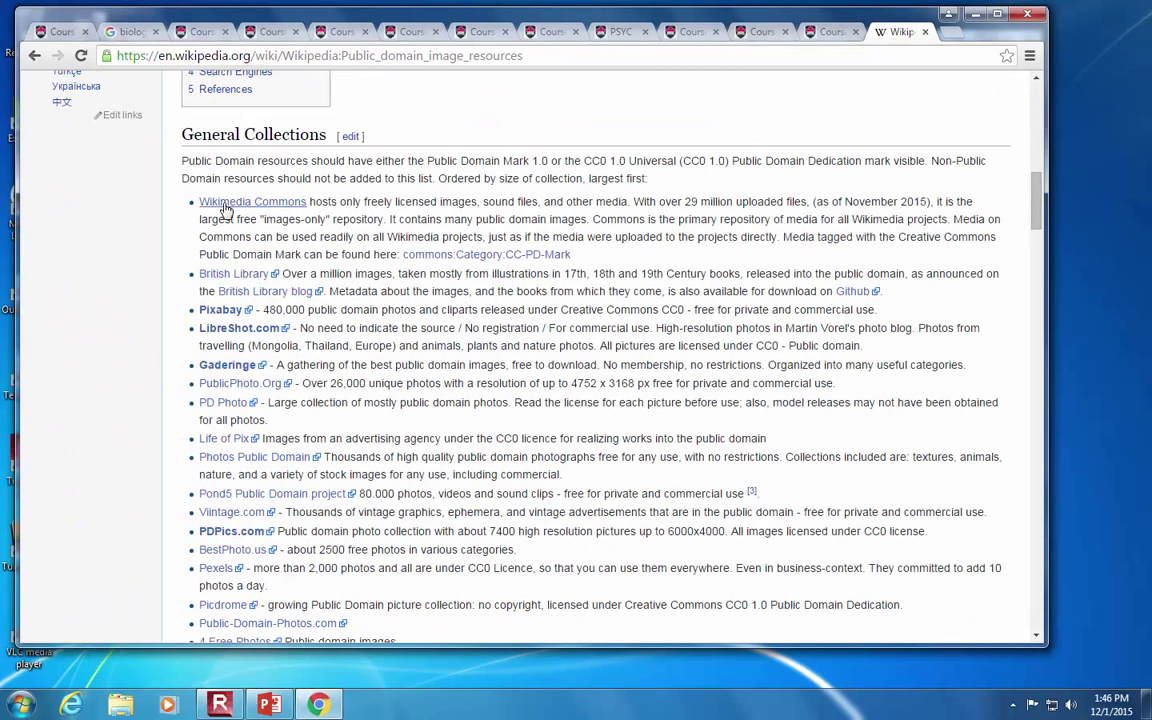
click(240, 203)
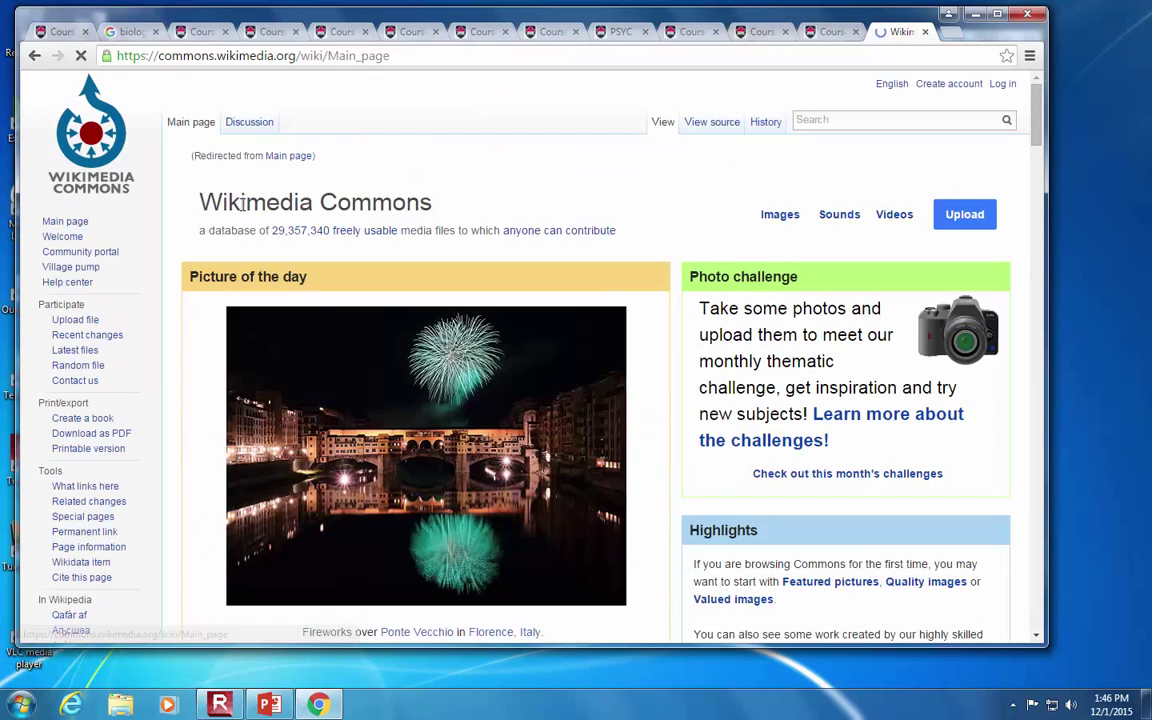
Step: Search Wikimedia Commons for "jellyfish" and browse the photo gallery
click(845, 119)
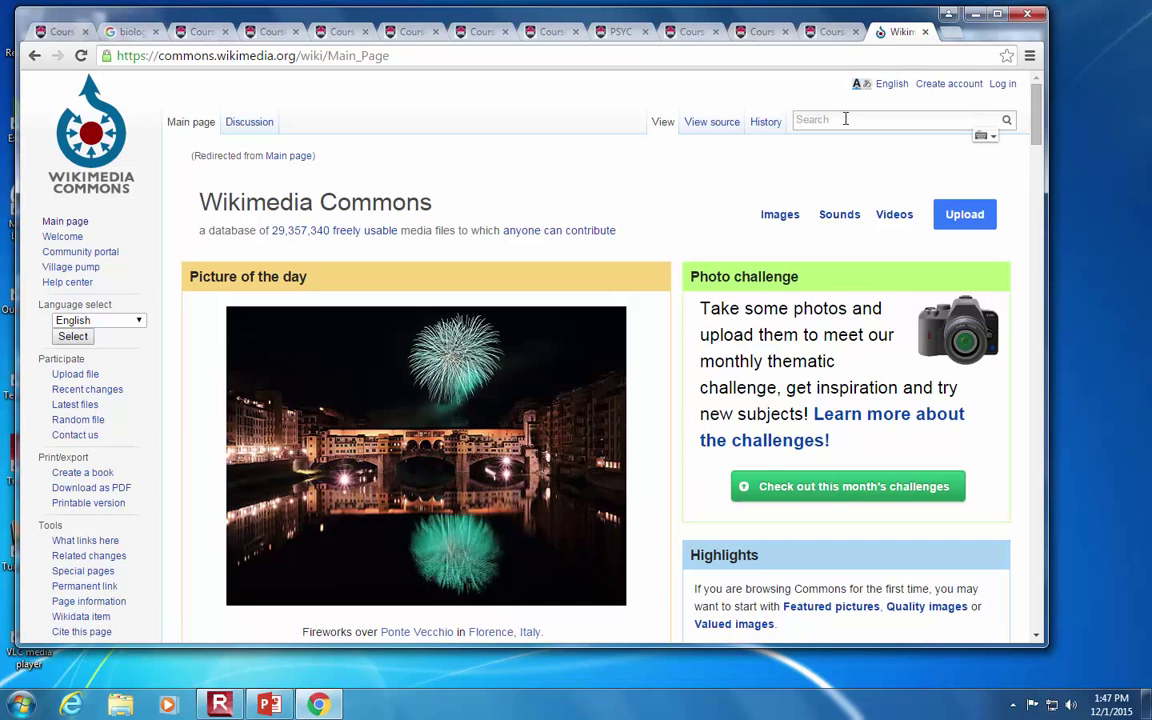
text(jelll)
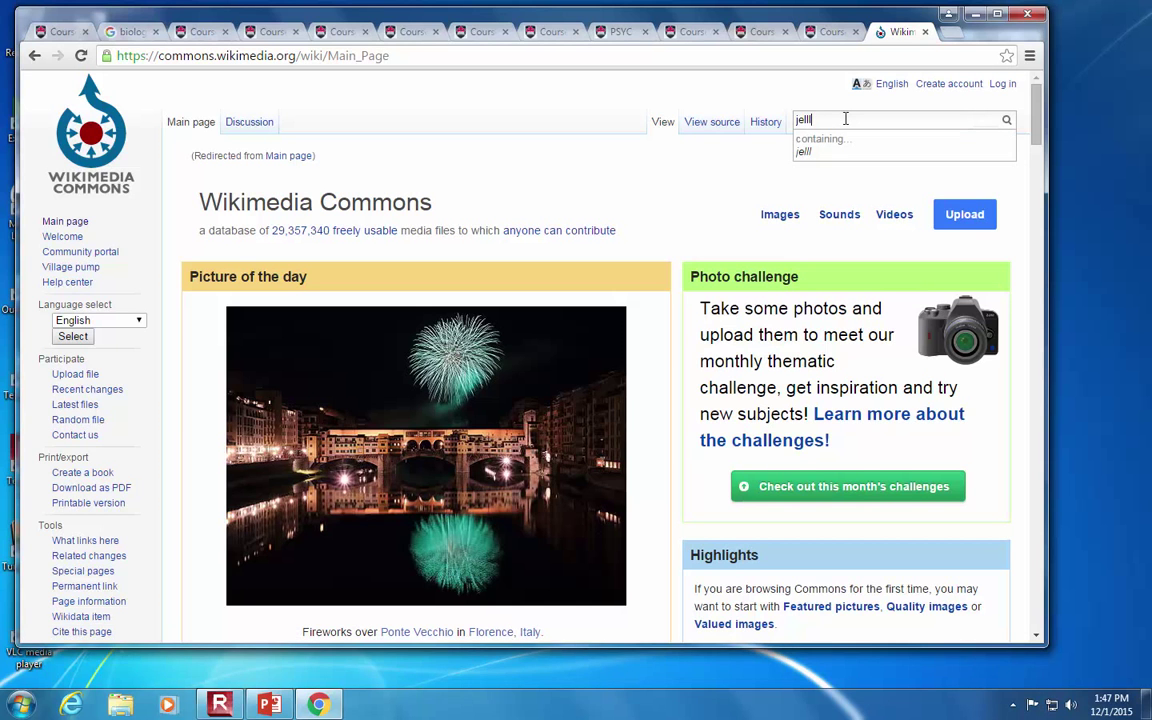
key(BackSpace)
text(yf)
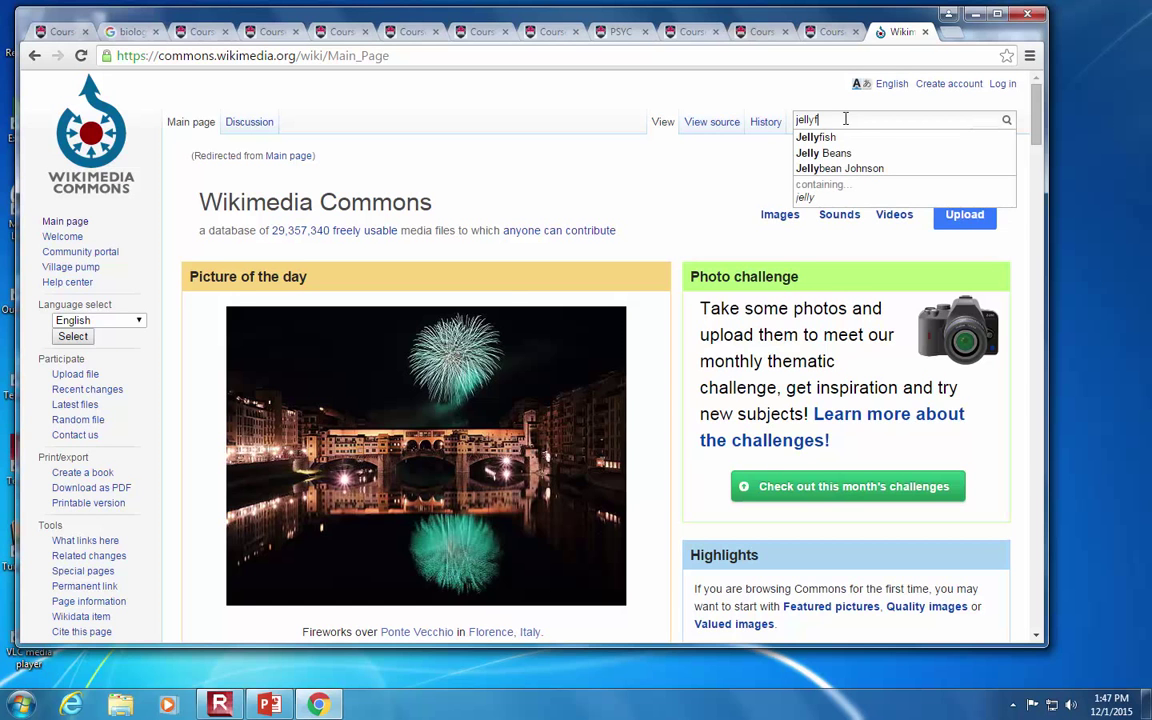
text(ish)
key(Return)
scroll(817, 181, down, 1)
scroll(817, 181, down, 2)
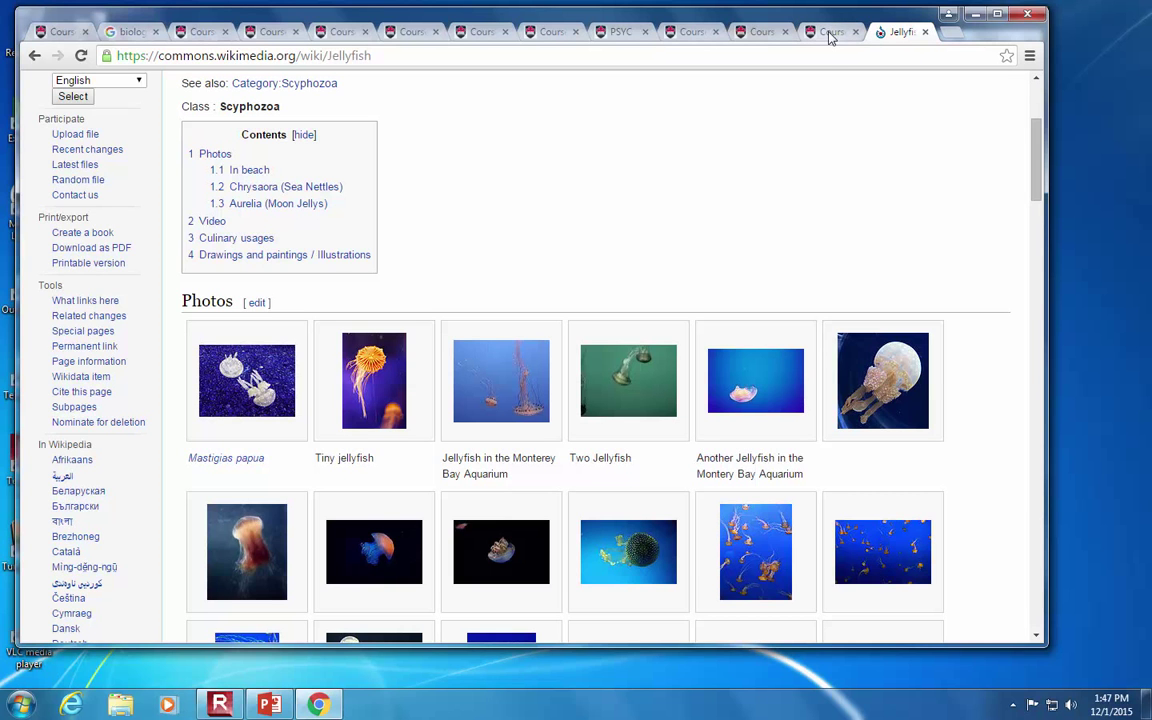
Step: Return to Wikipedia's list of public domain image resources and open the Pixabay site from it
click(34, 55)
click(34, 55)
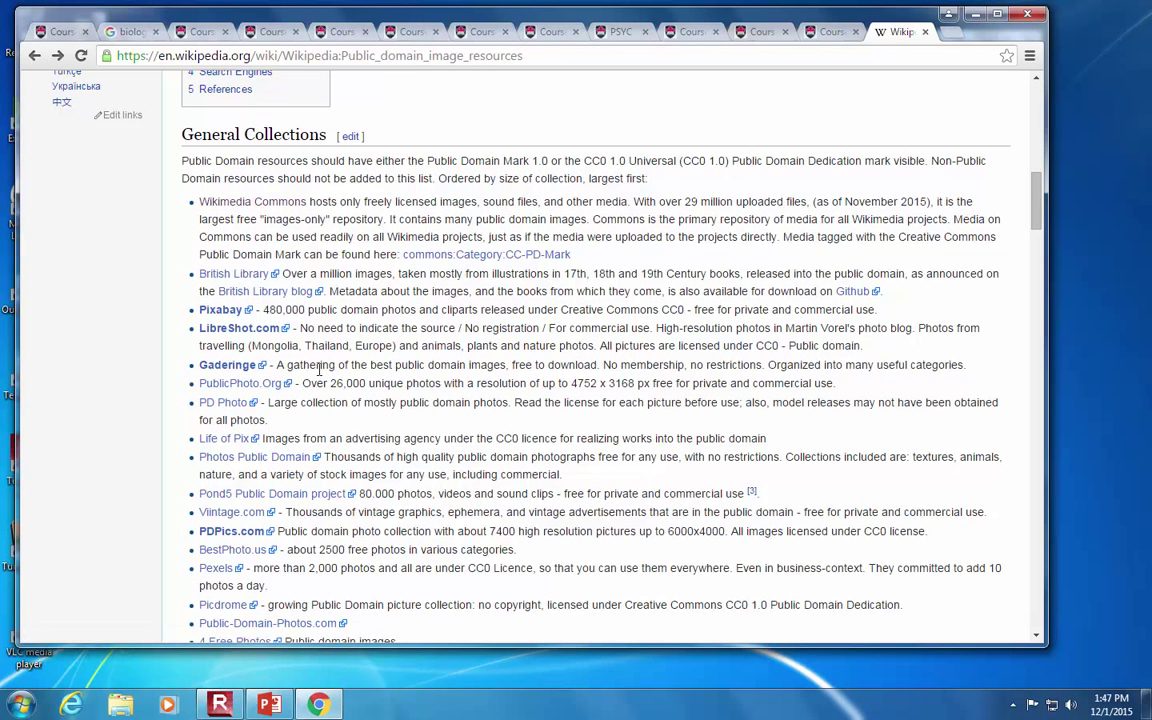
scroll(315, 376, down, 1)
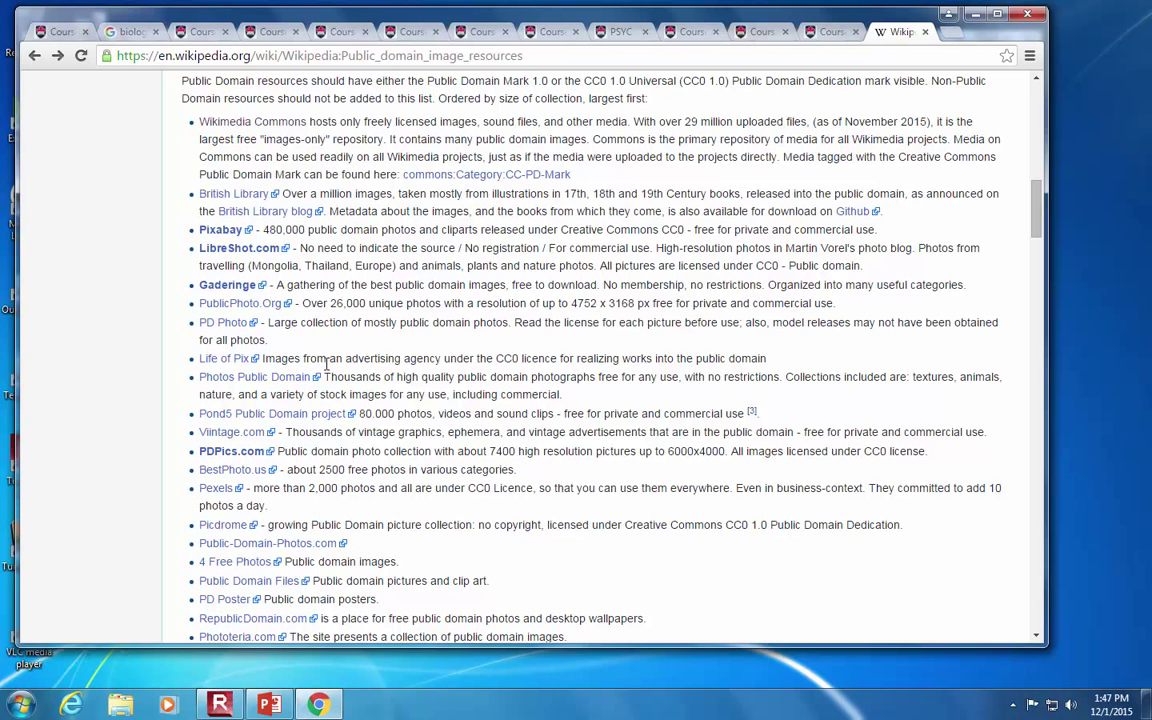
click(218, 231)
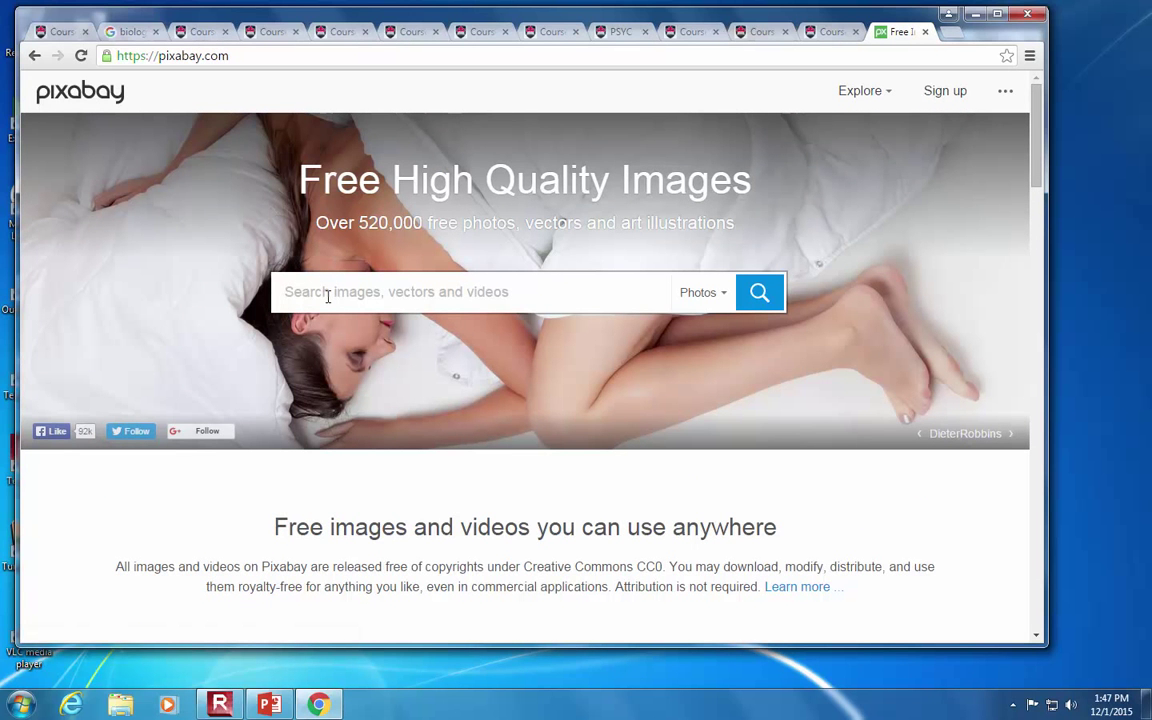
Step: Search Pixabay photos for "school" and look through the free images
text(sch)
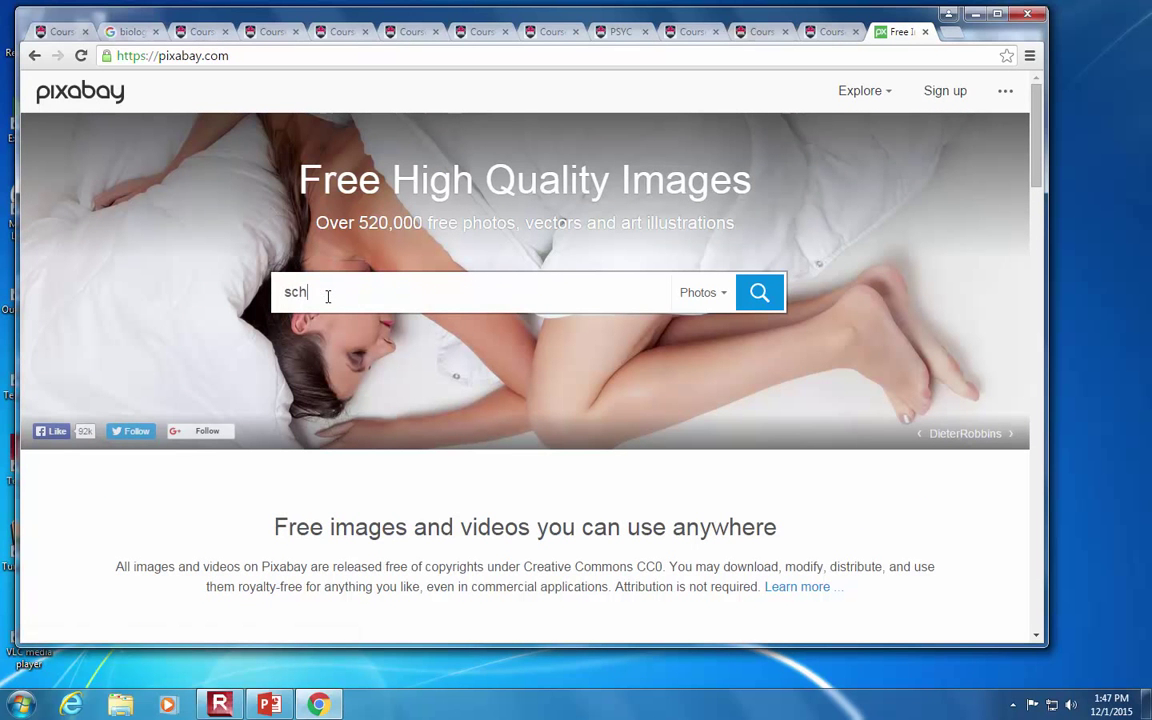
text(ool)
key(Return)
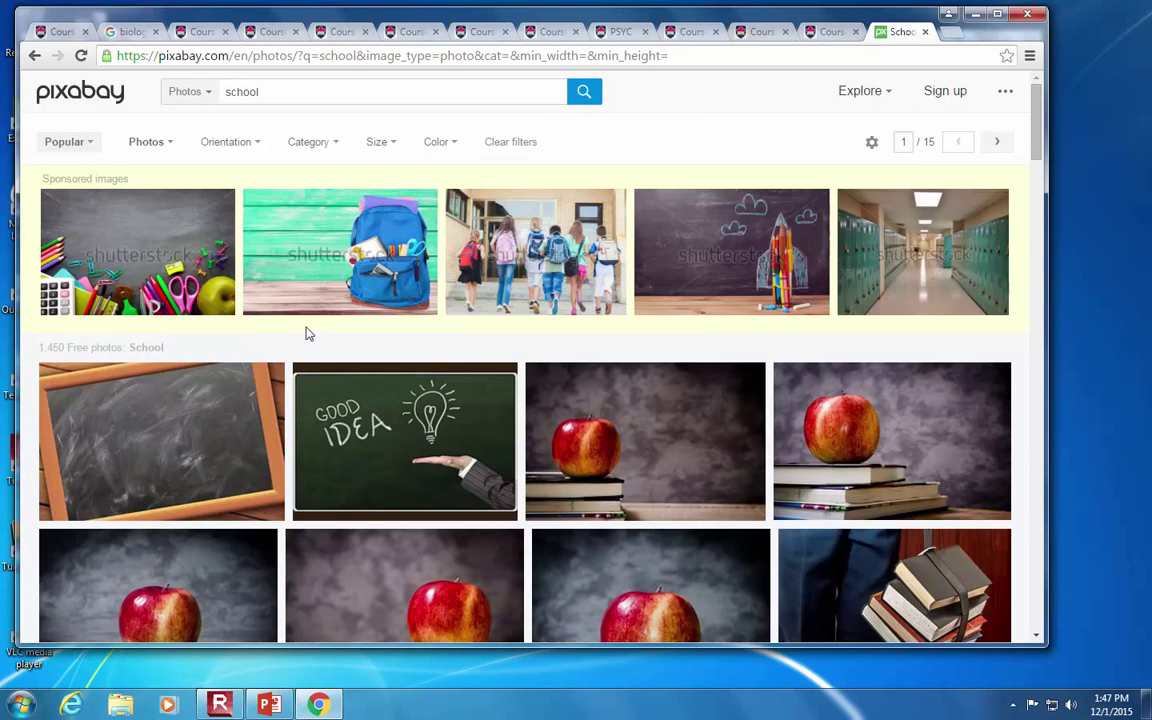
scroll(307, 334, down, 3)
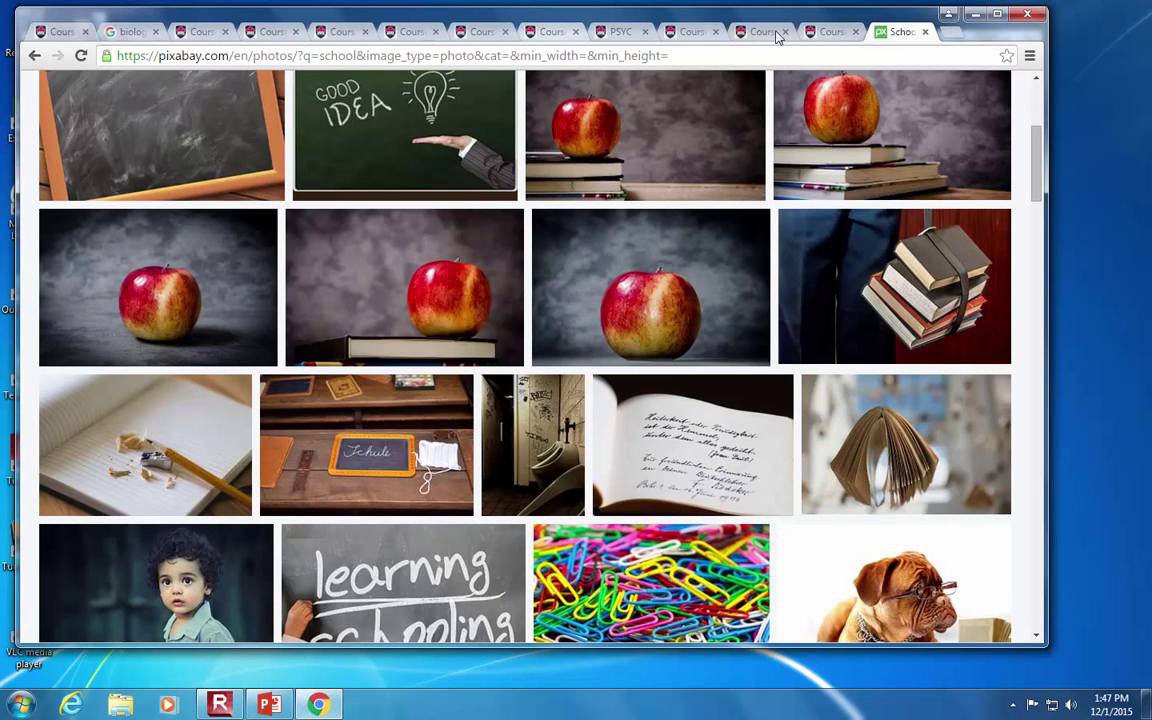
Step: Go back to the Wikipedia resource list, open the British Library collection on Flickr and browse its photostream
click(33, 57)
click(33, 57)
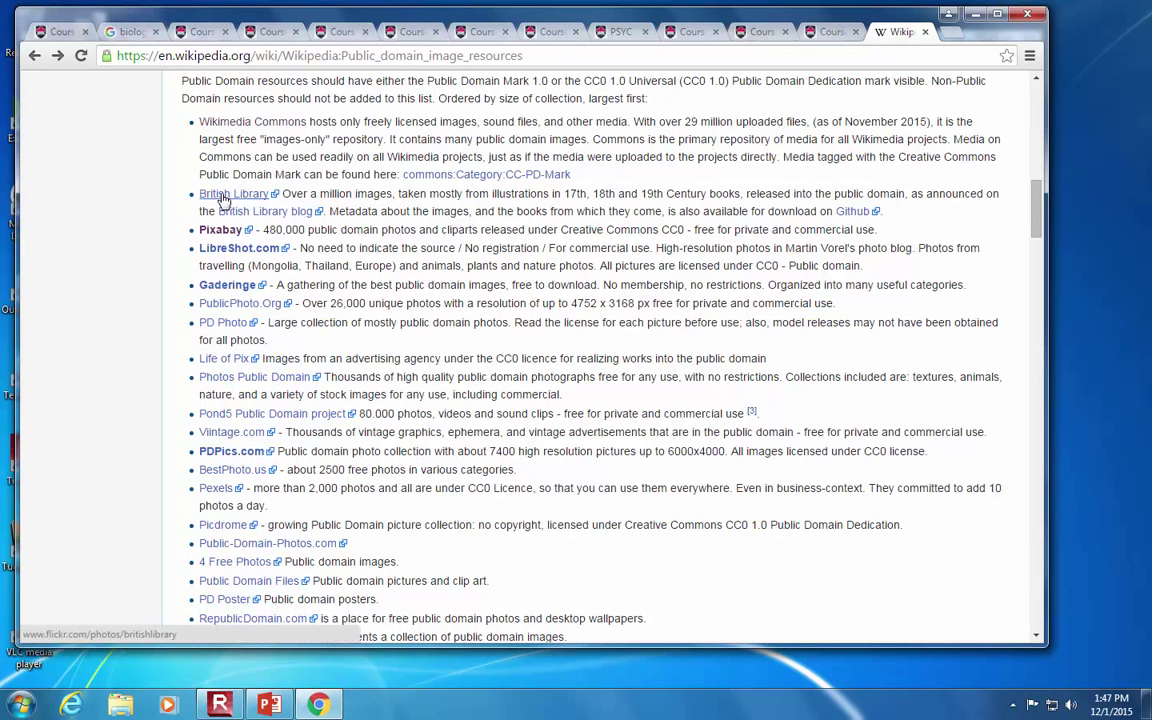
click(229, 196)
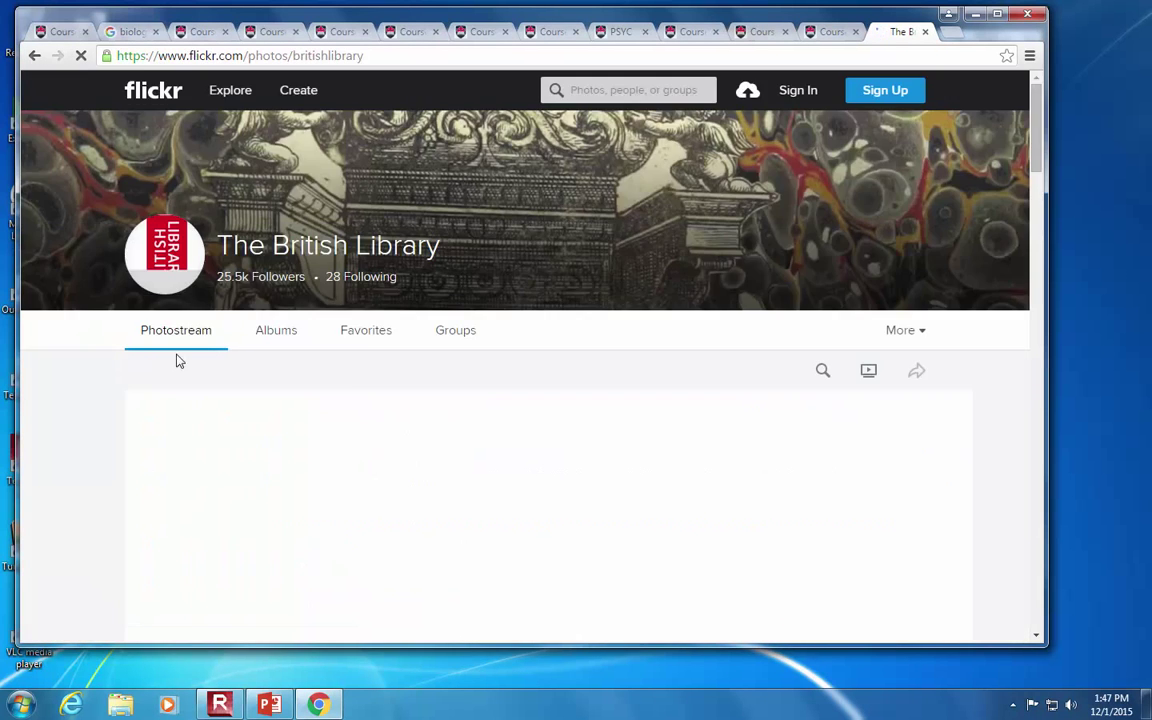
scroll(150, 368, down, 3)
scroll(329, 310, down, 1)
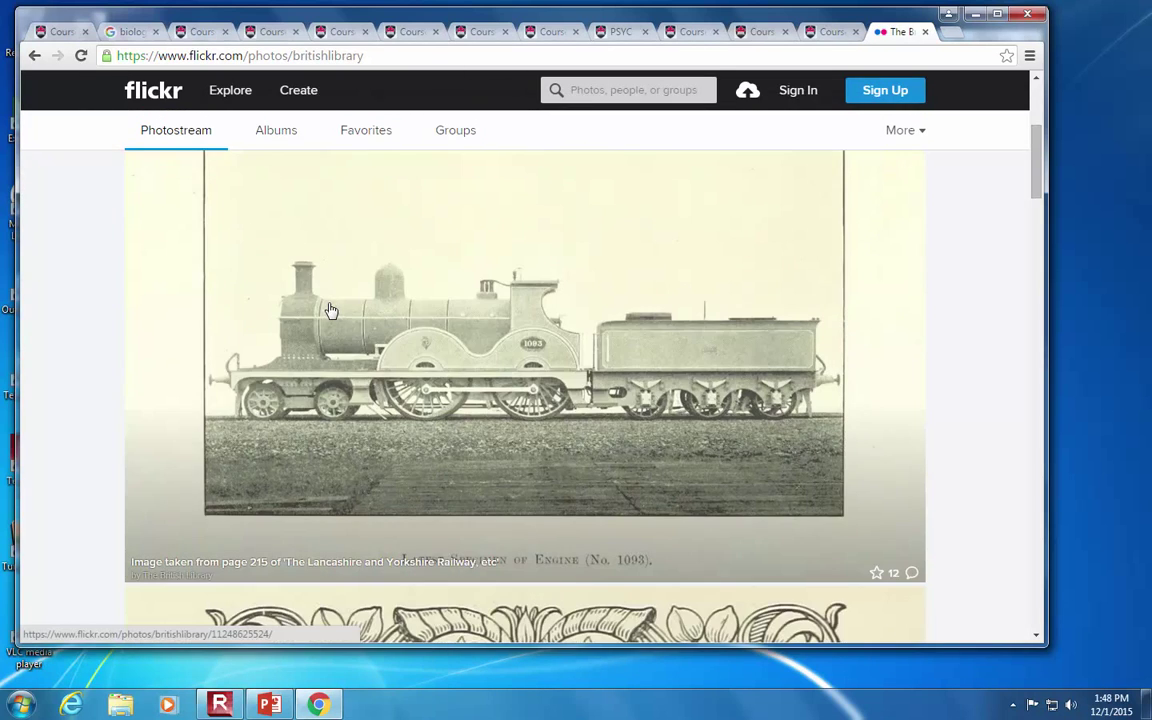
scroll(328, 317, down, 3)
scroll(328, 317, down, 10)
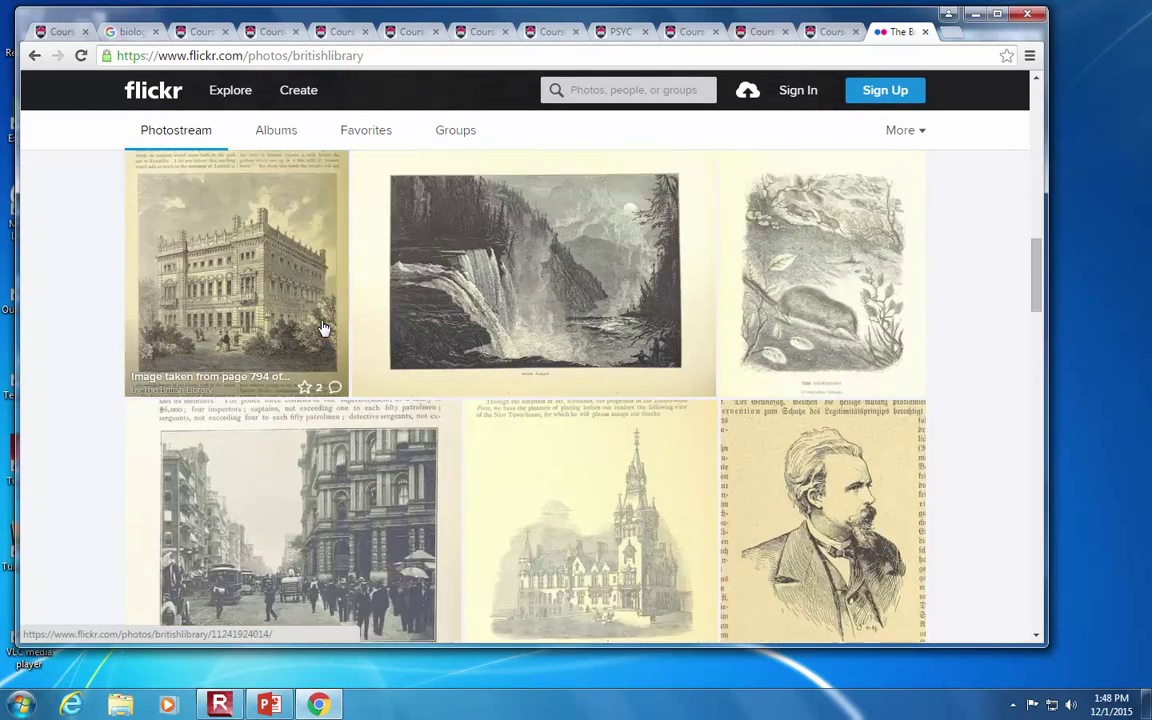
scroll(323, 328, down, 10)
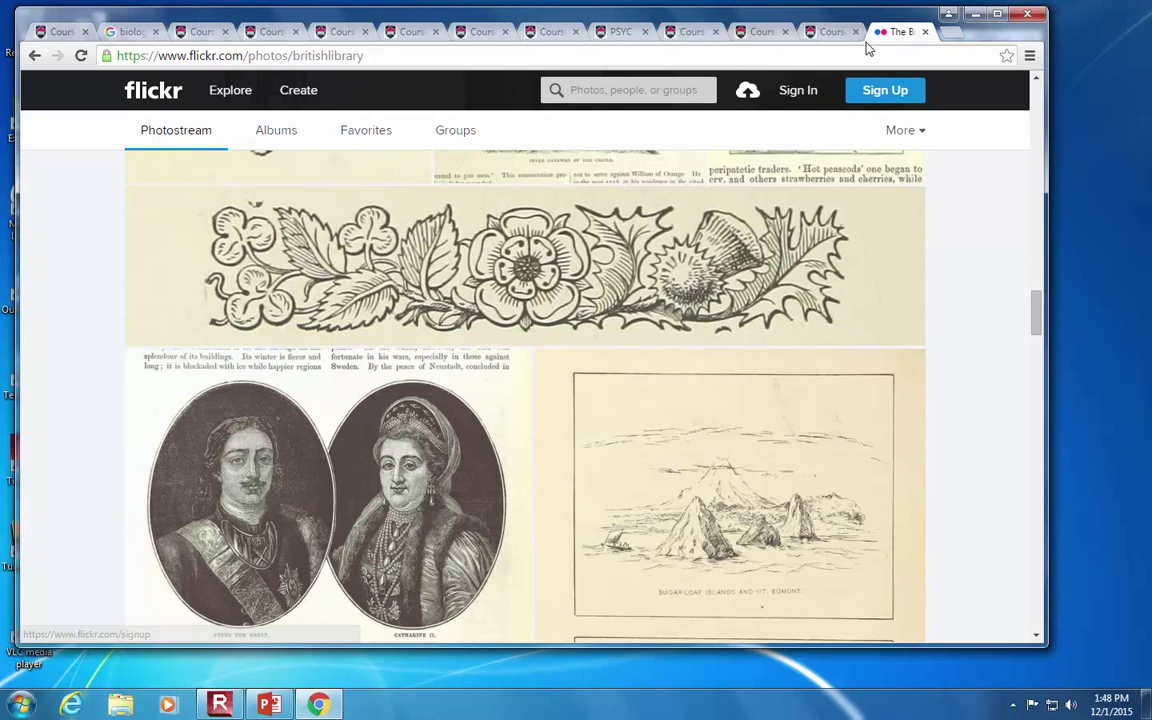
Step: Switch to PowerPoint, copy the search.creativecommons.org link from the Images slide and load it in Chrome
key(alt+Tab)
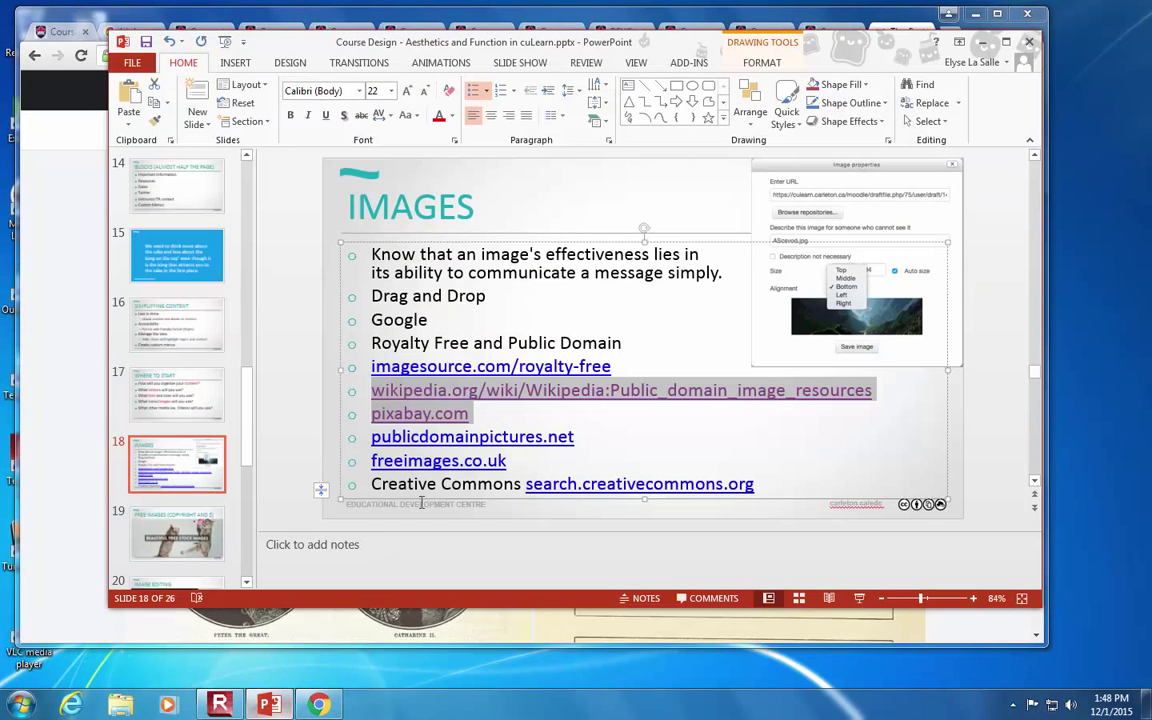
click(752, 484)
double_click(752, 484)
key(ctrl+c)
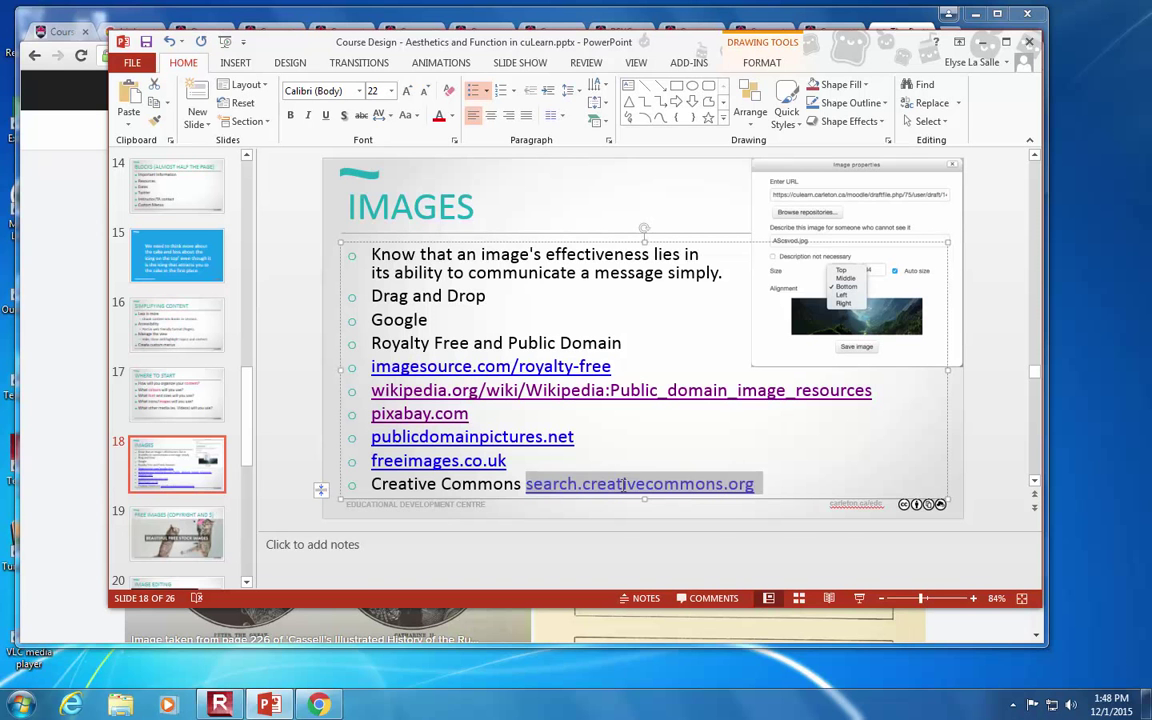
click(57, 240)
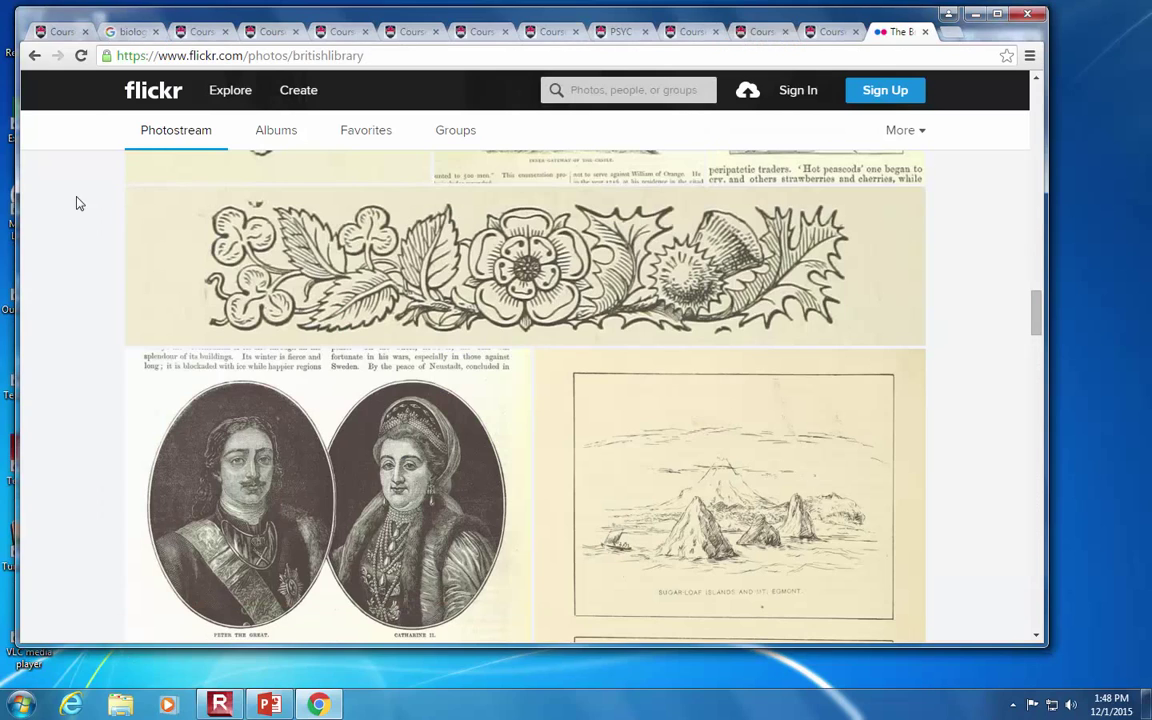
click(160, 56)
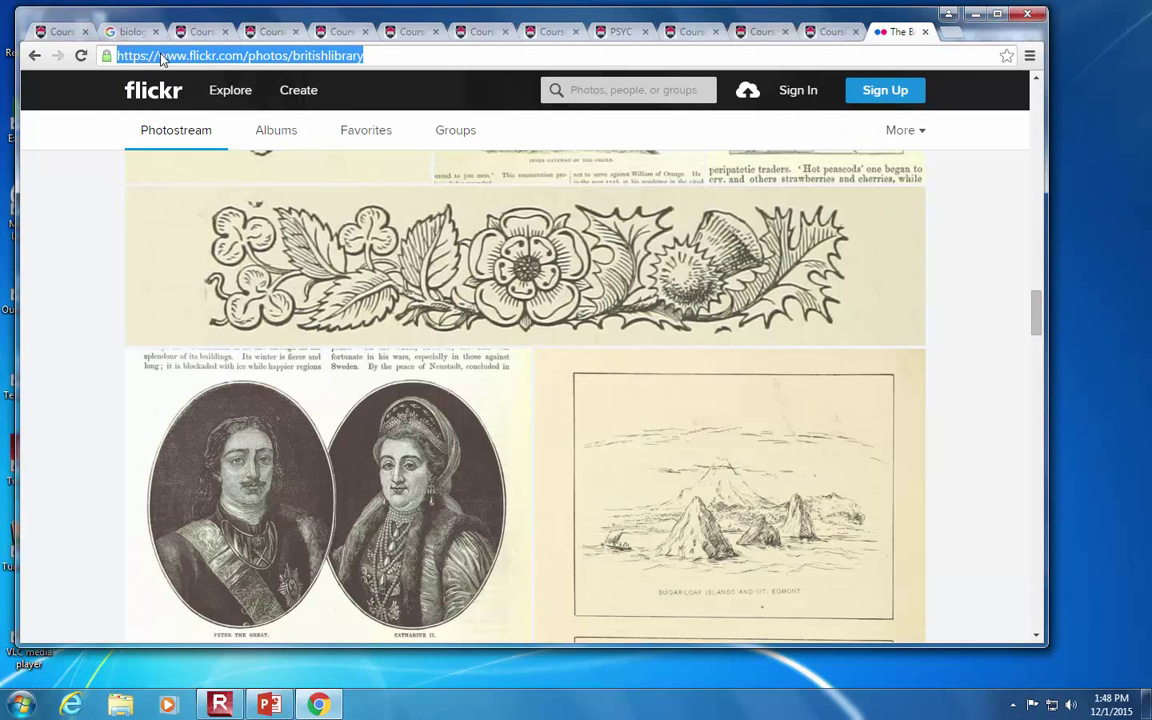
key(ctrl+v)
key(Return)
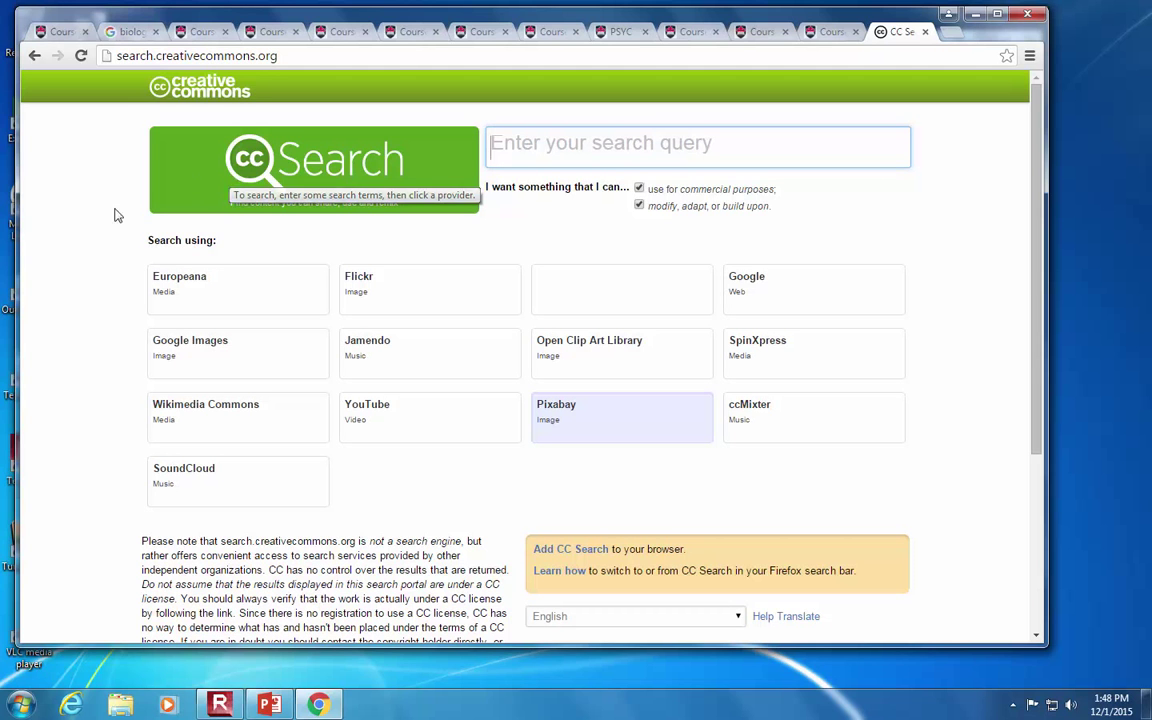
Step: Search for "biology" in CC Search with Flickr as the provider and browse the resulting photos
click(414, 299)
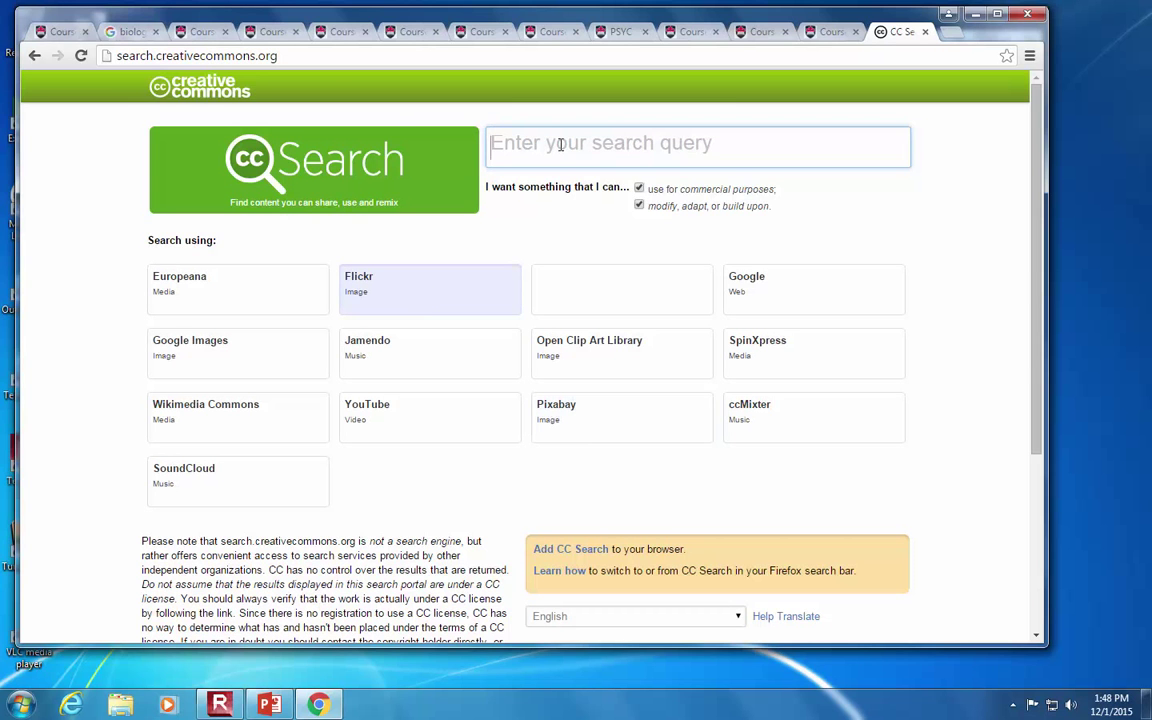
text(biology)
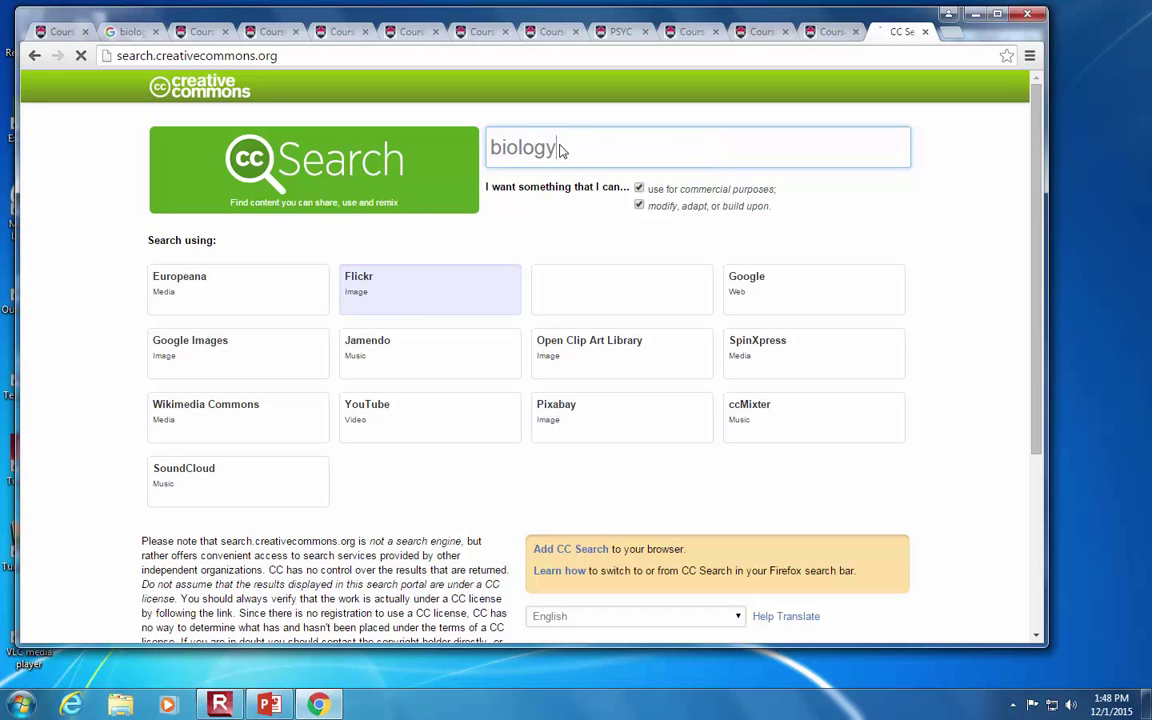
key(Return)
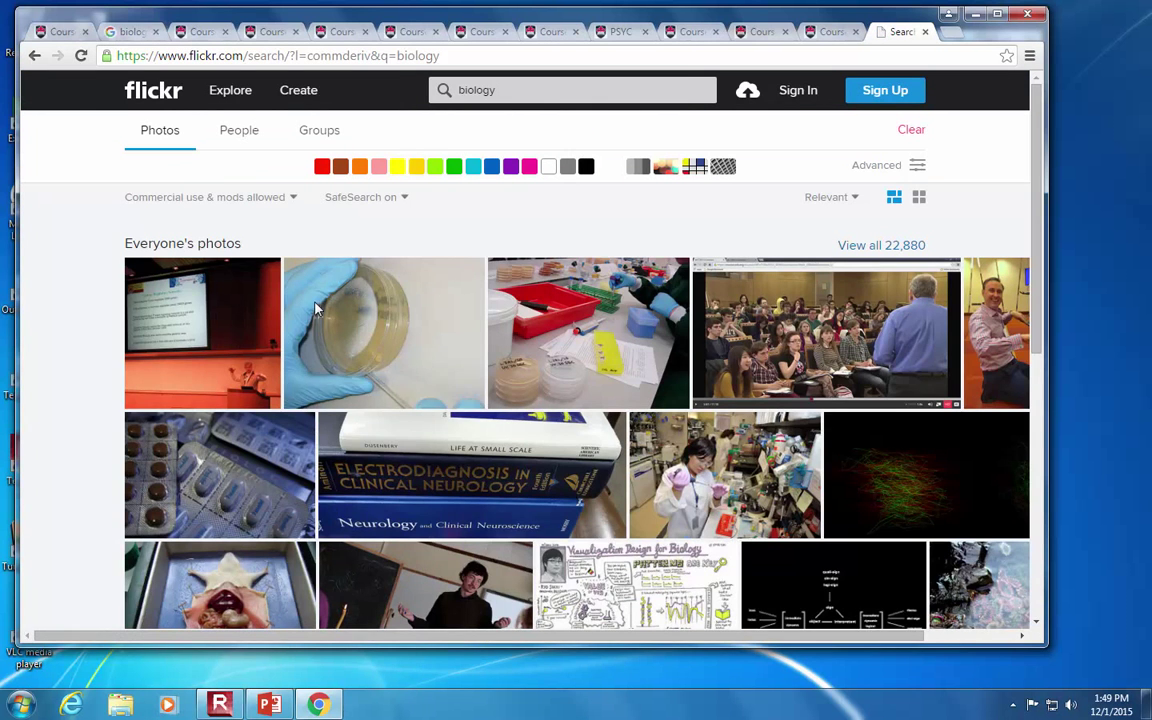
scroll(400, 334, down, 1)
scroll(452, 411, down, 2)
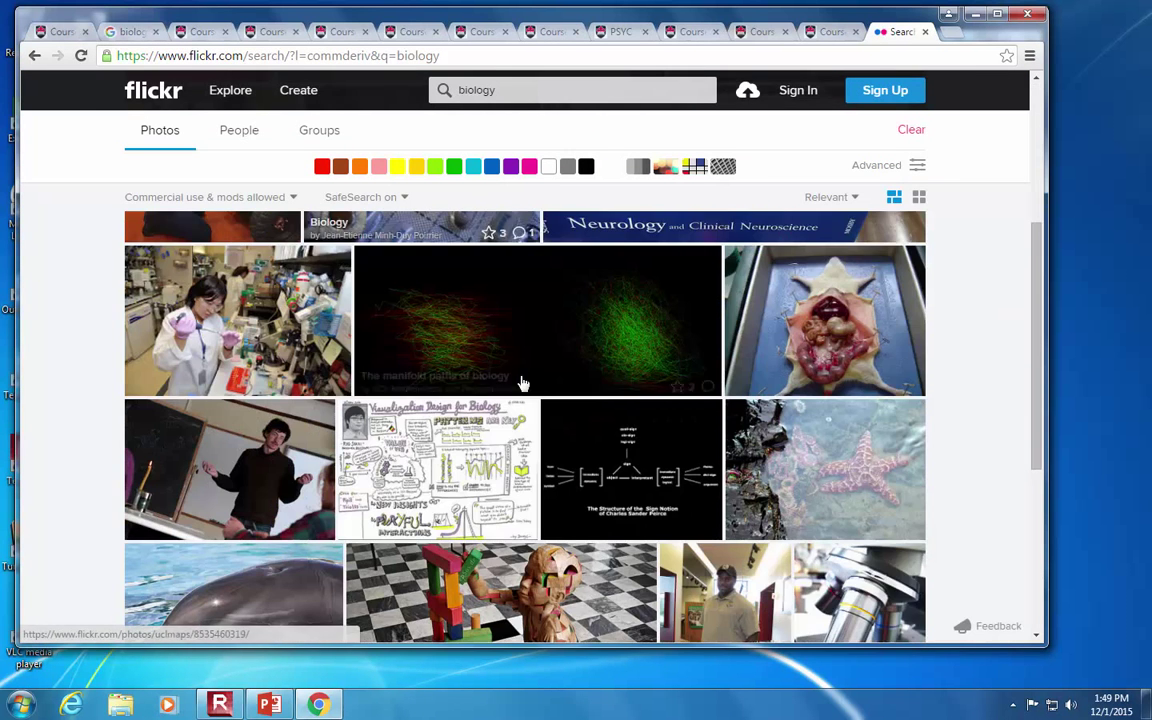
scroll(520, 383, down, 4)
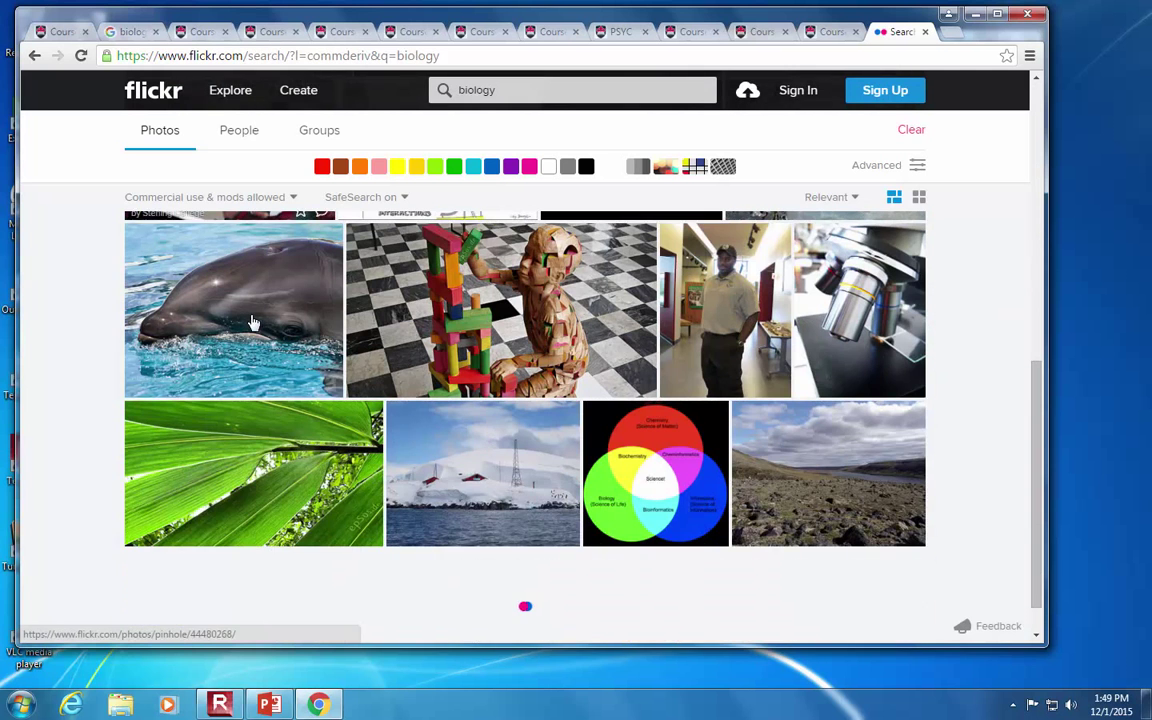
Step: Open the green bamboo leaves photo, view its Creative Commons licence terms, and return to the photo page's description
click(260, 468)
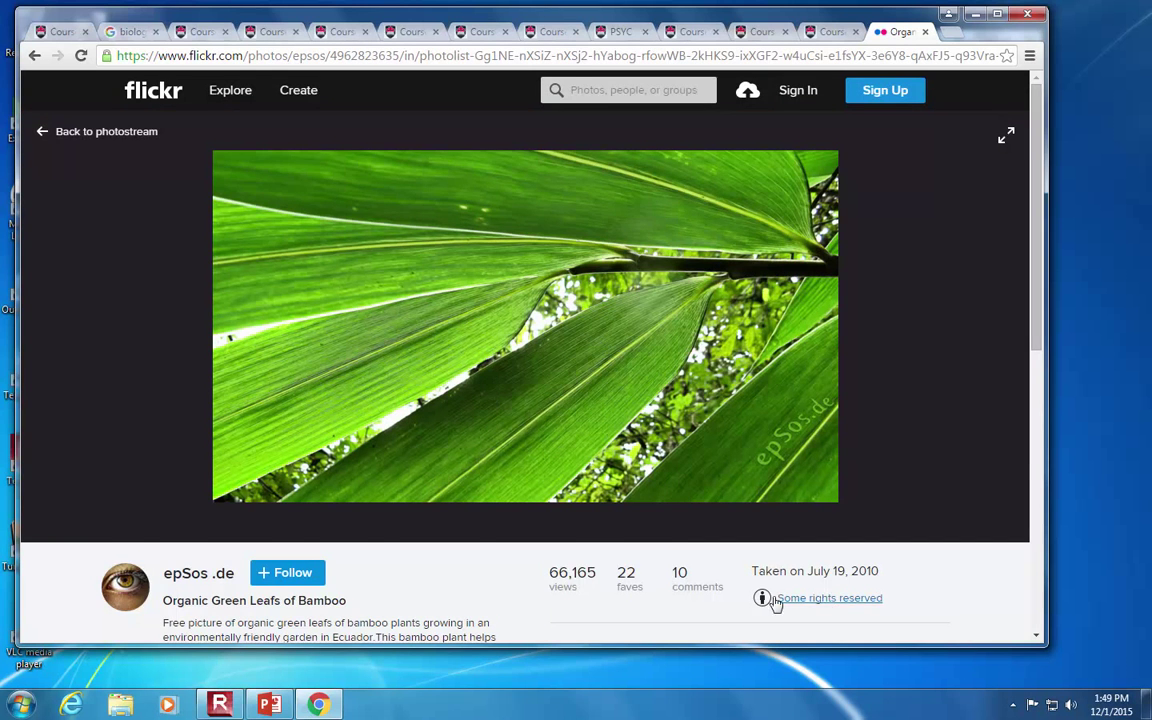
scroll(908, 576, down, 3)
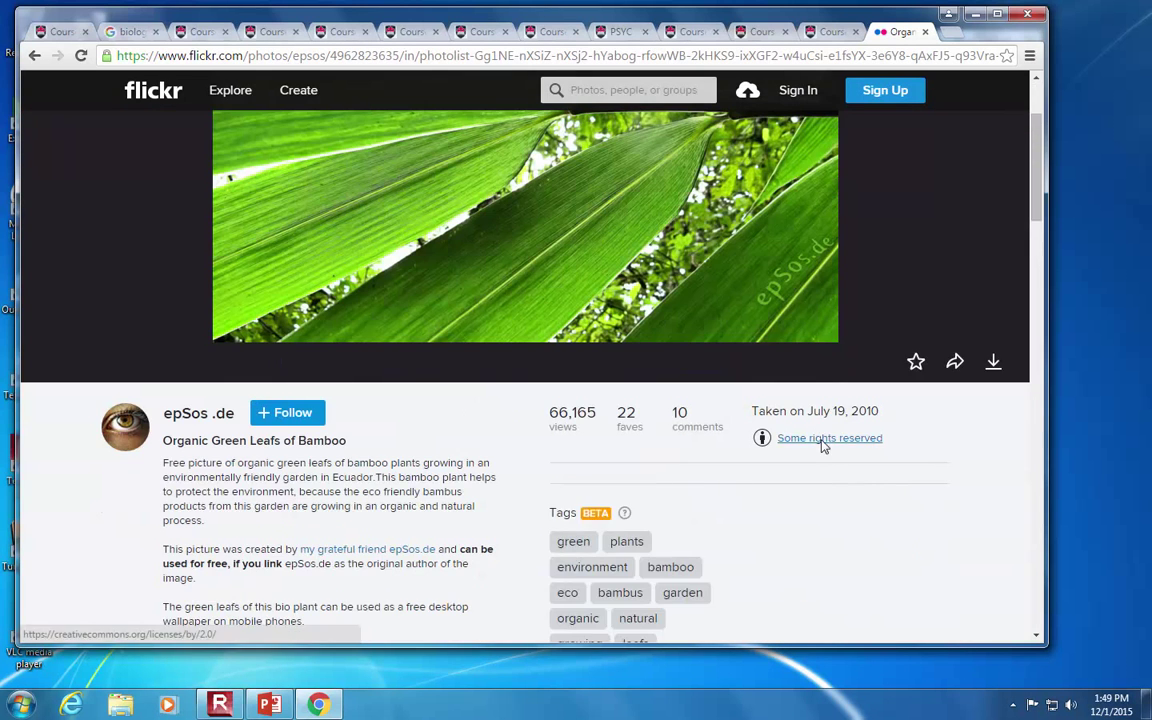
click(824, 447)
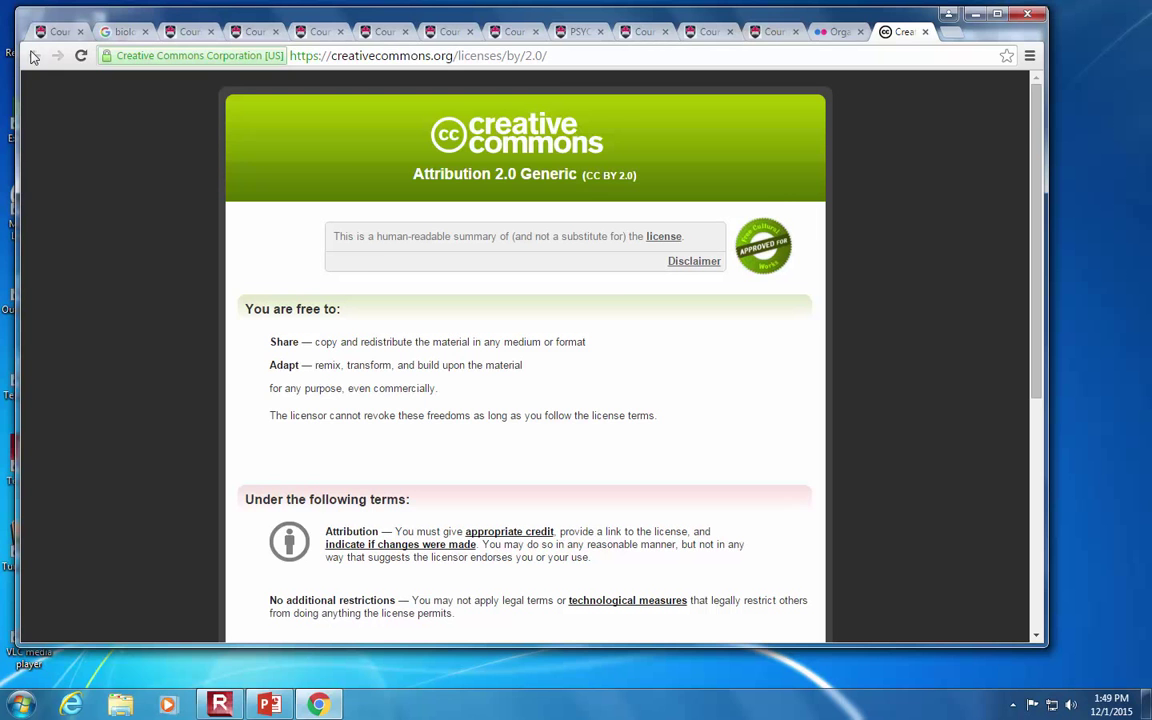
key(ctrl+shift+Tab)
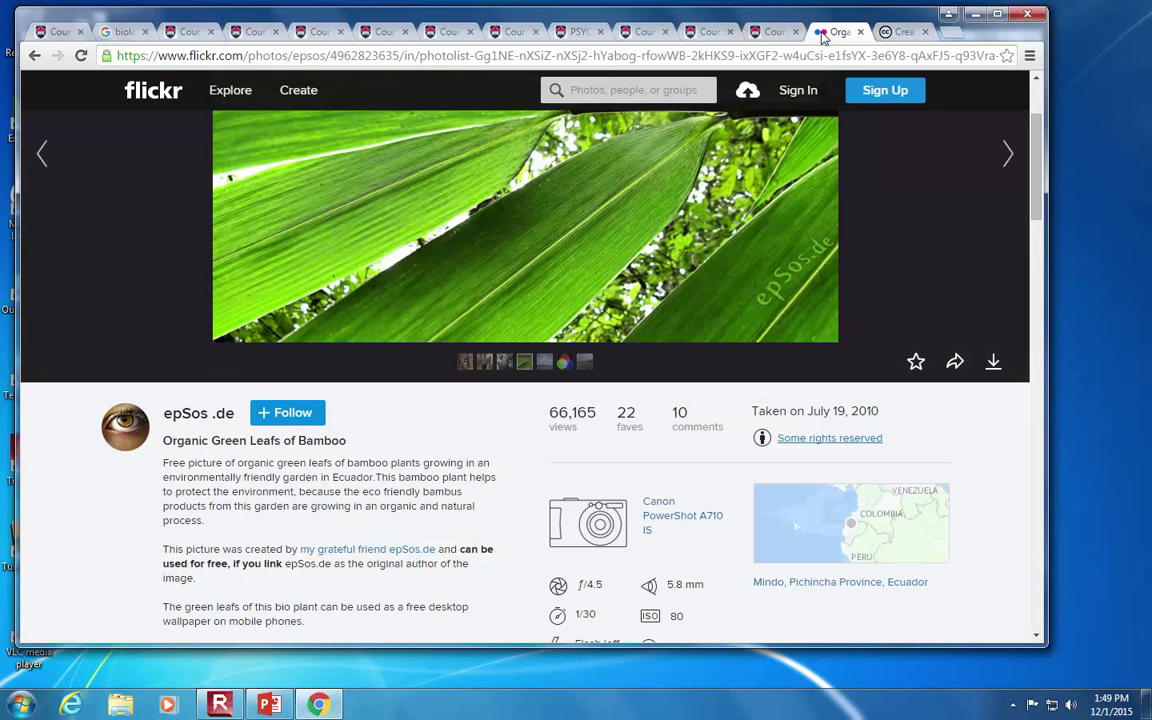
scroll(447, 409, down, 1)
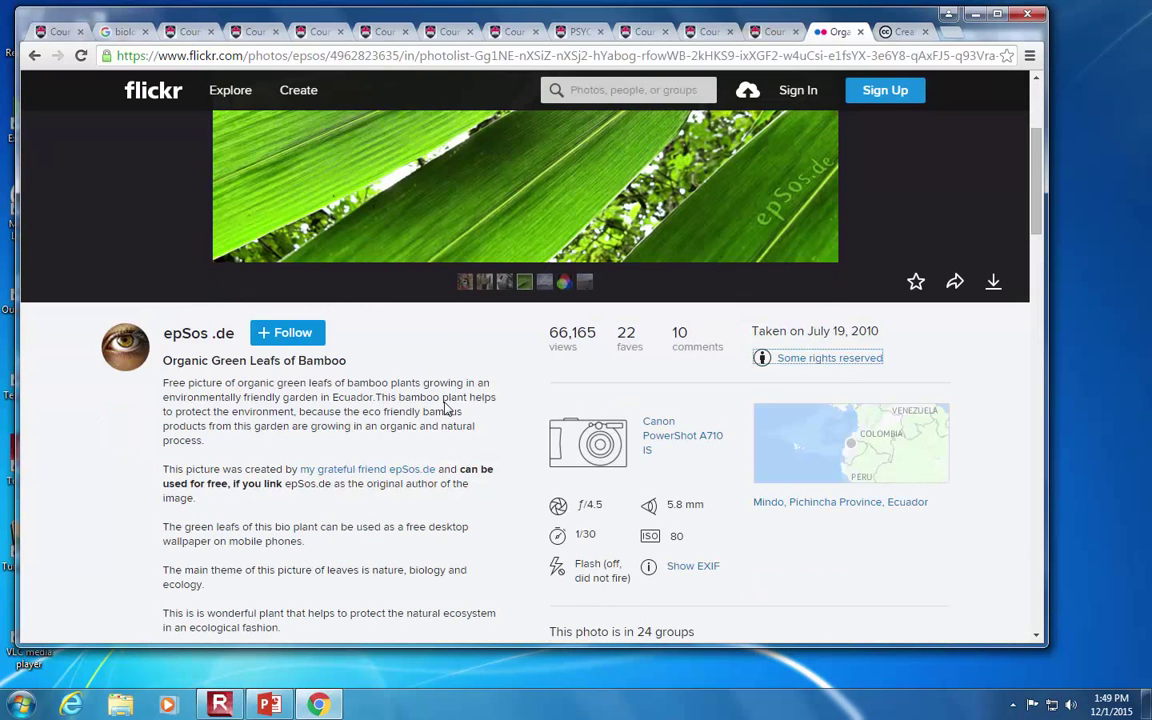
Step: Review the bamboo photo's attribution terms and author name in its Flickr description
scroll(400, 364, down, 1)
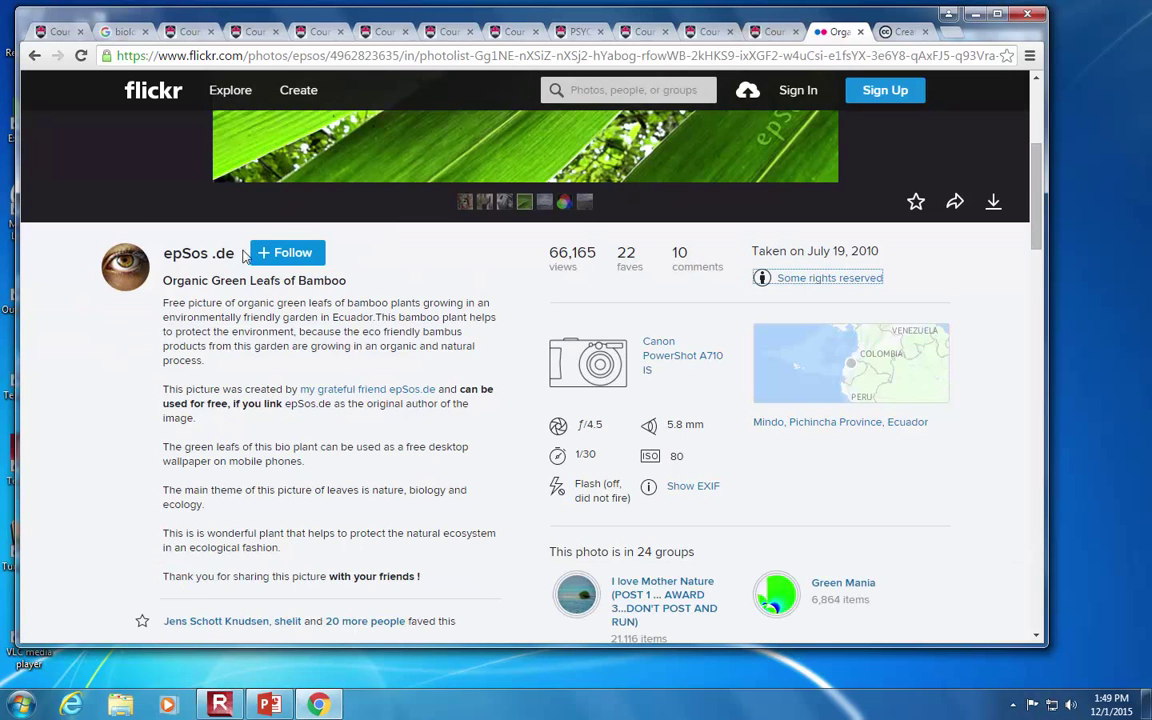
drag(236, 254, 155, 252)
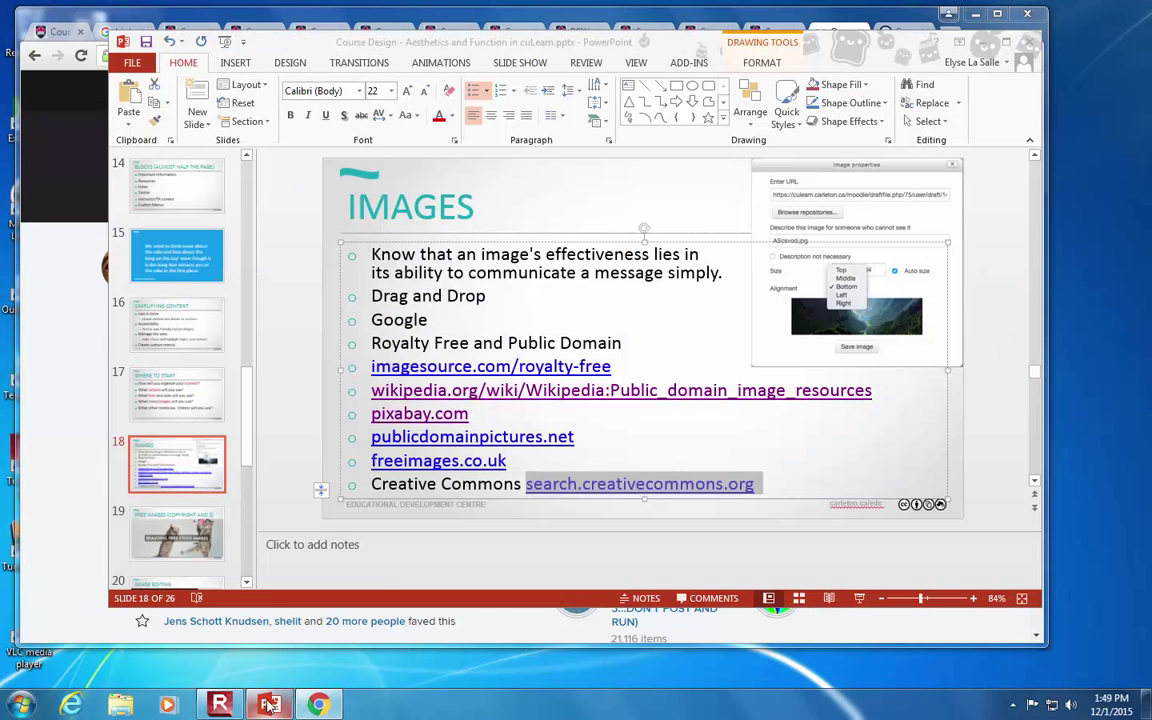
Step: Switch to PowerPoint and start the slide show from the "Free Images (Copyright and $)" slide
key(alt+Tab)
click(392, 555)
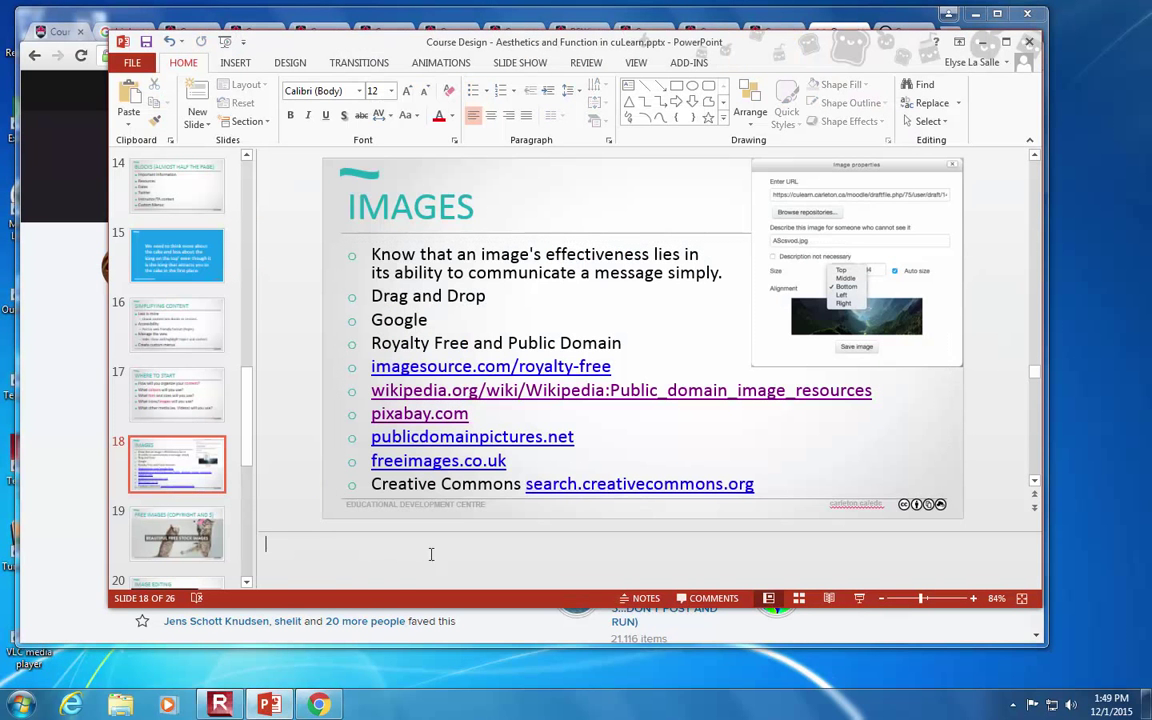
click(171, 480)
key(Down)
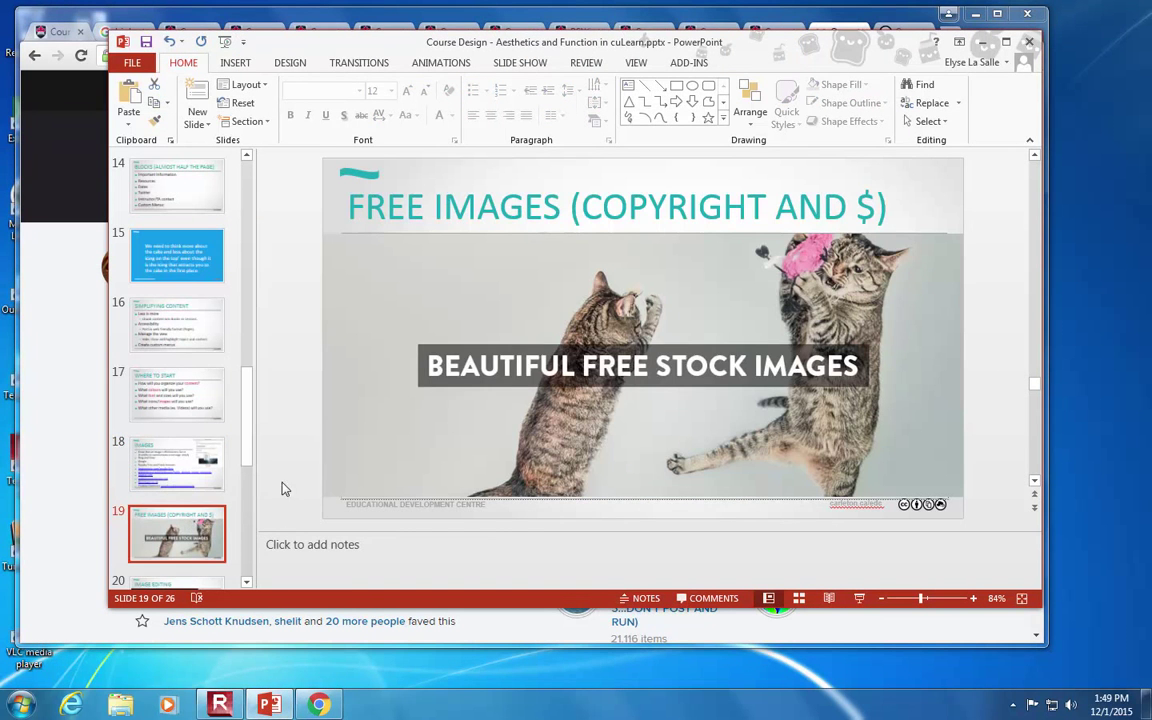
click(452, 328)
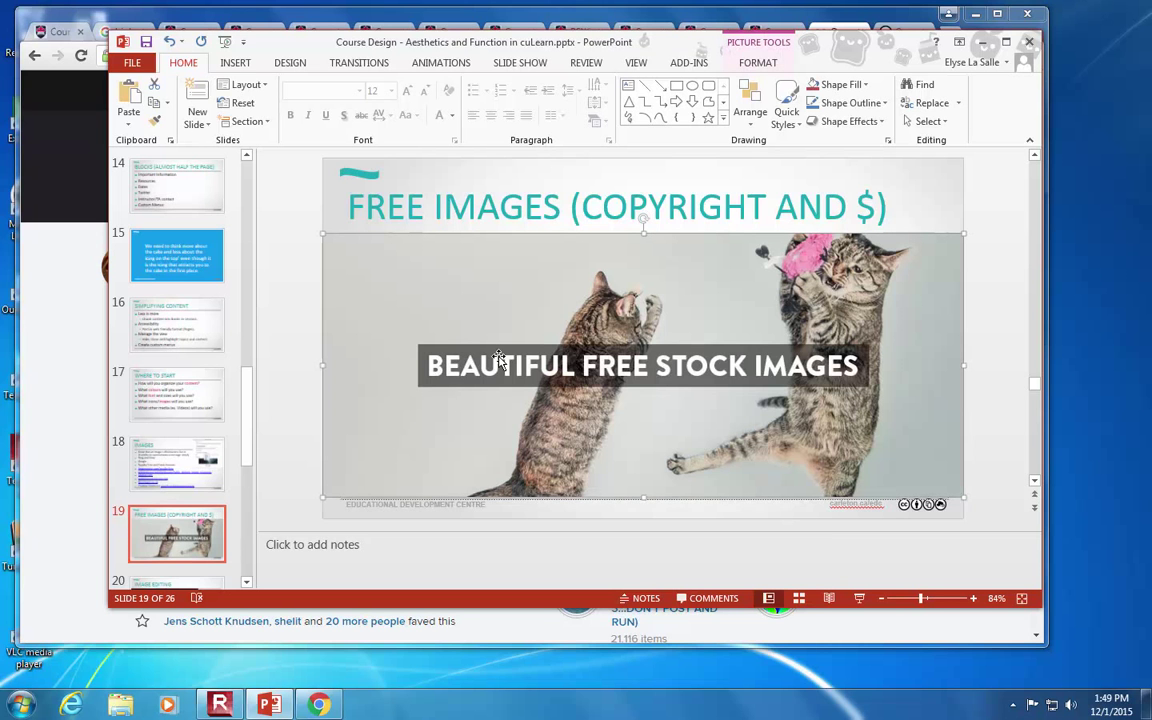
click(860, 598)
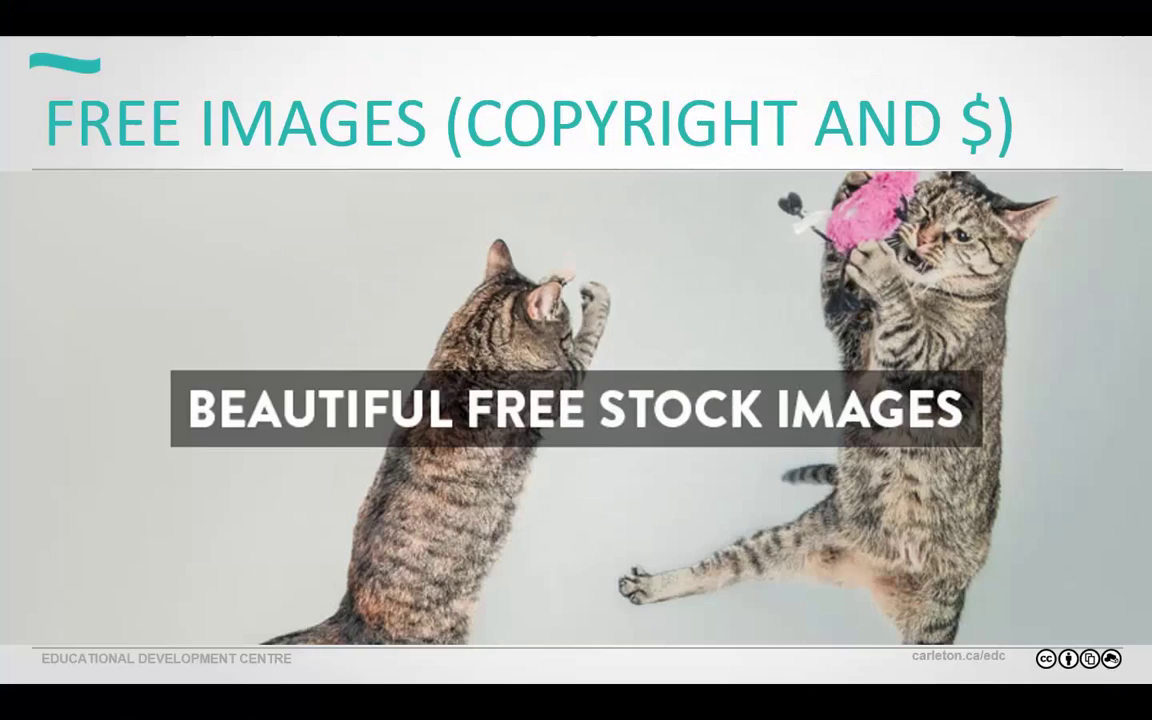
Step: Open the Shopify article linked from the "Beautiful Free Stock Images" picture and browse its recommended stock photo sites
click(556, 398)
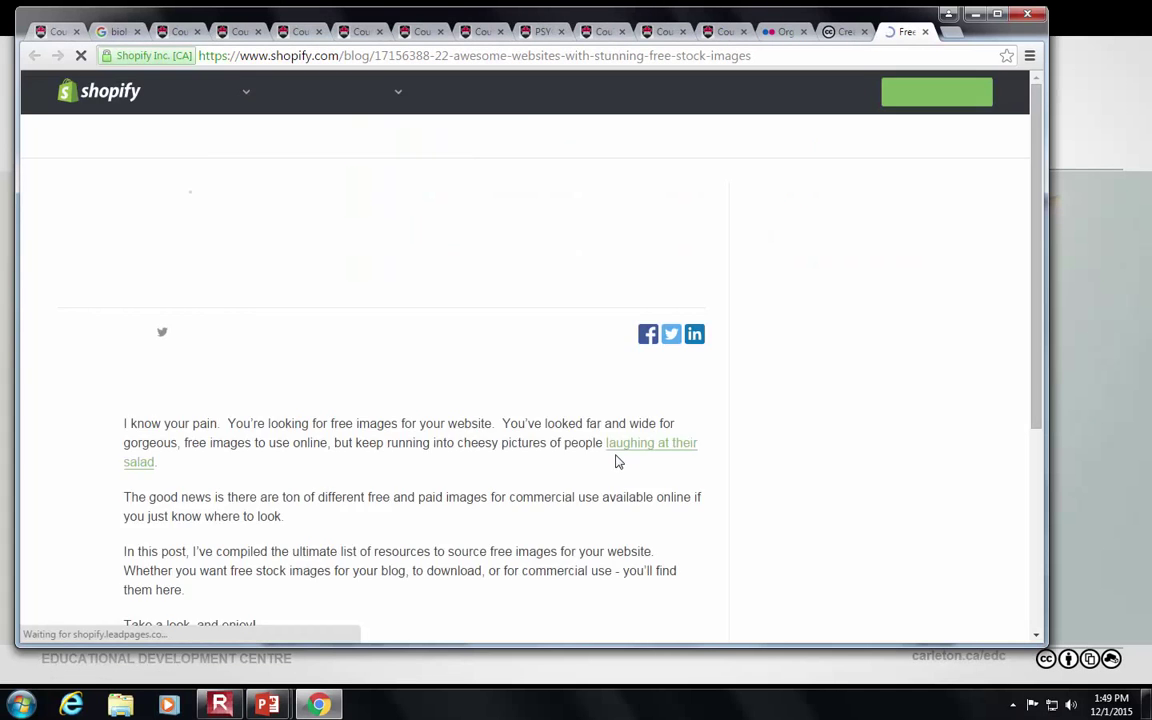
scroll(458, 420, down, 10)
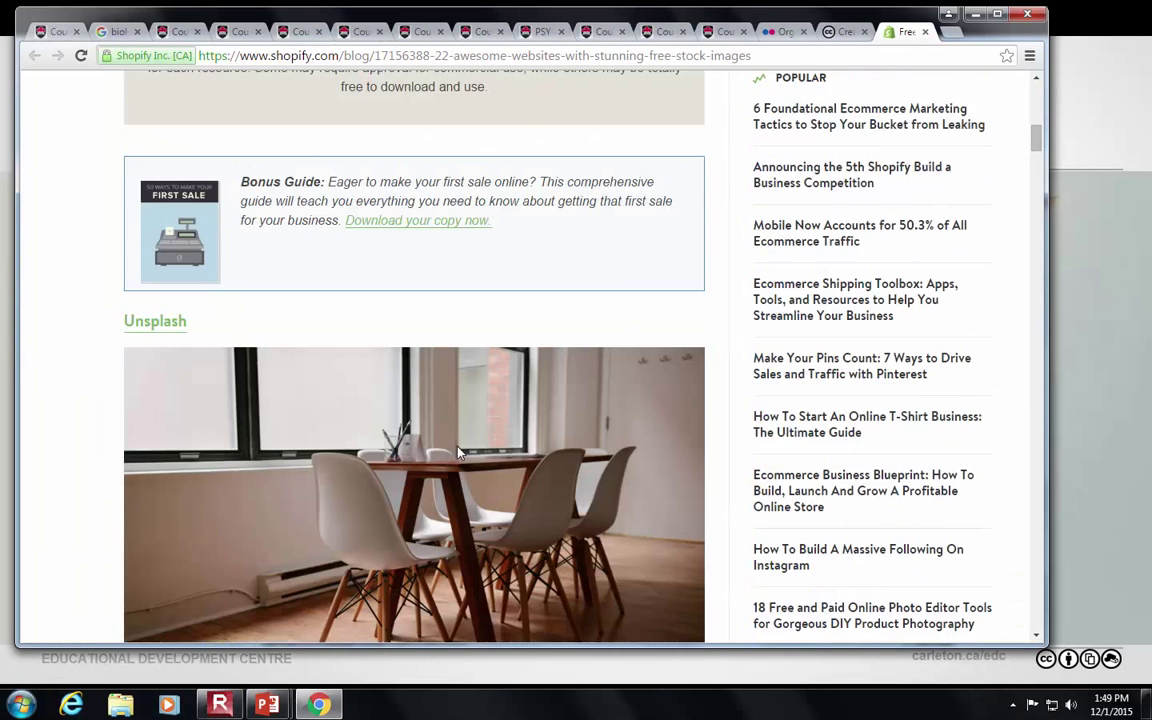
scroll(458, 452, down, 5)
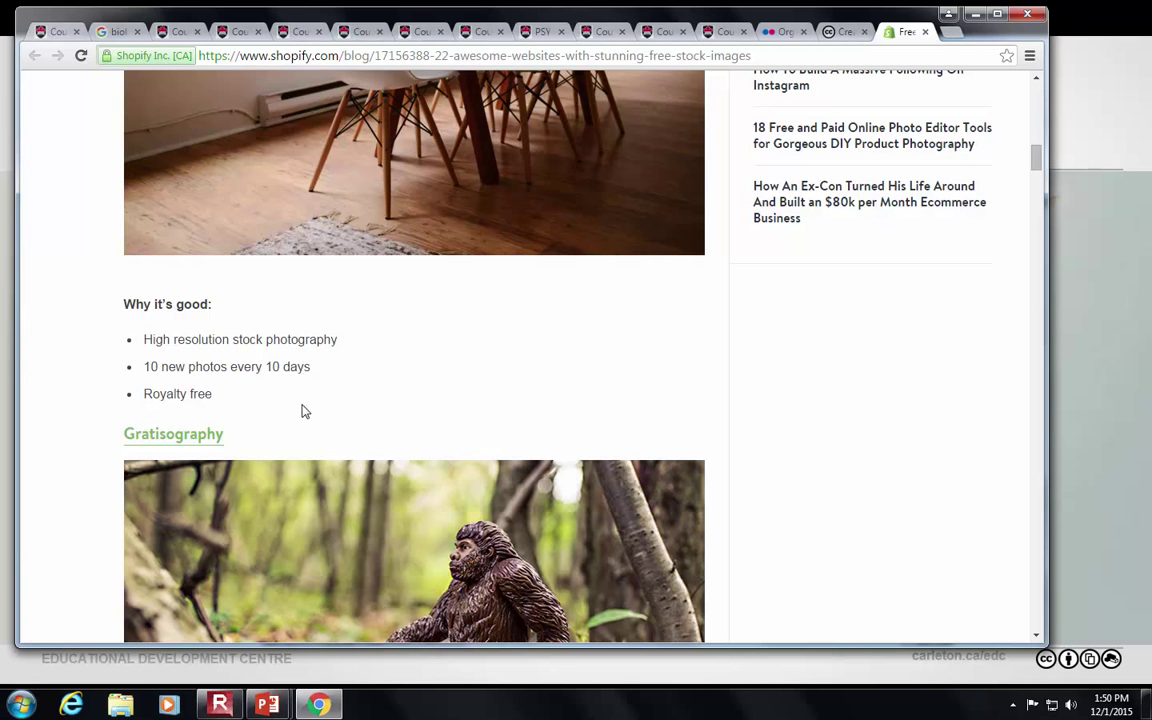
scroll(304, 413, down, 4)
scroll(304, 420, down, 5)
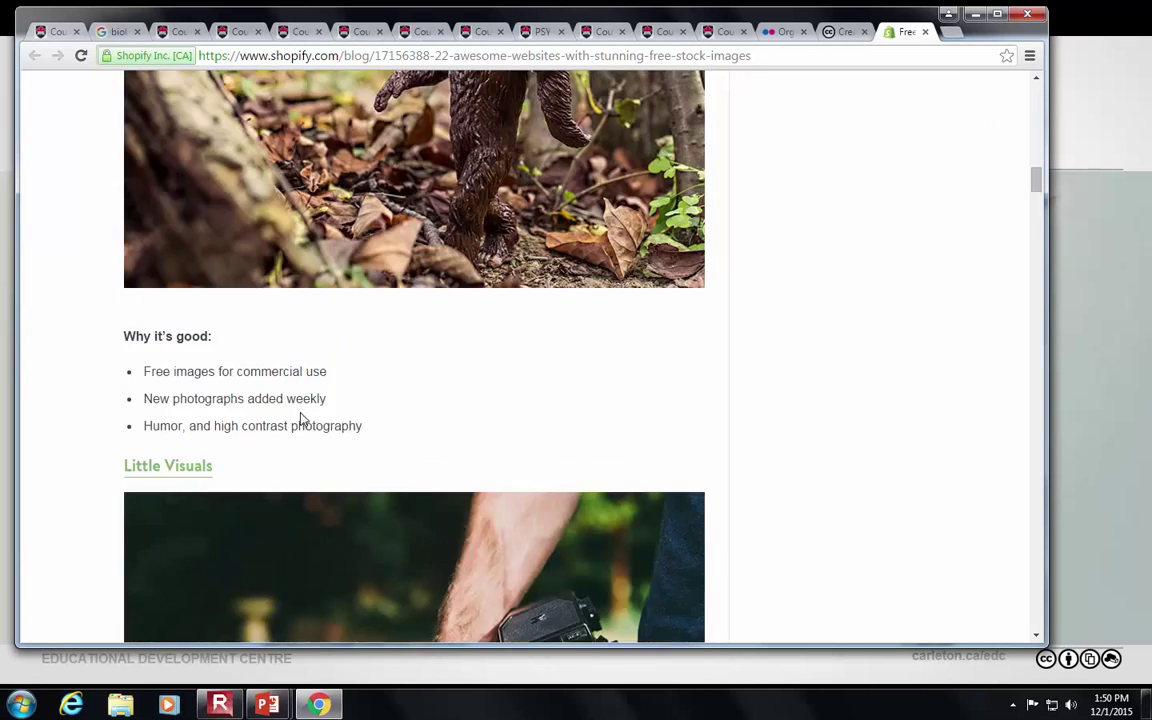
scroll(303, 424, down, 8)
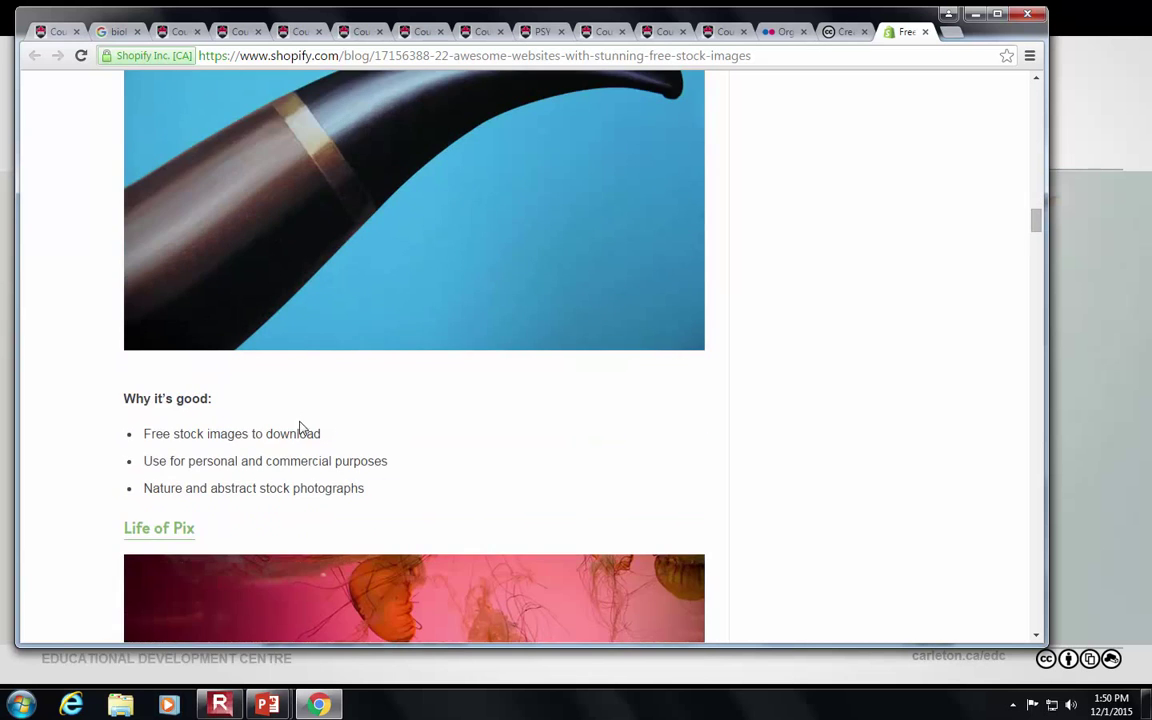
Step: Open the Life of Pix website from the article and browse its free high-resolution photos
click(178, 528)
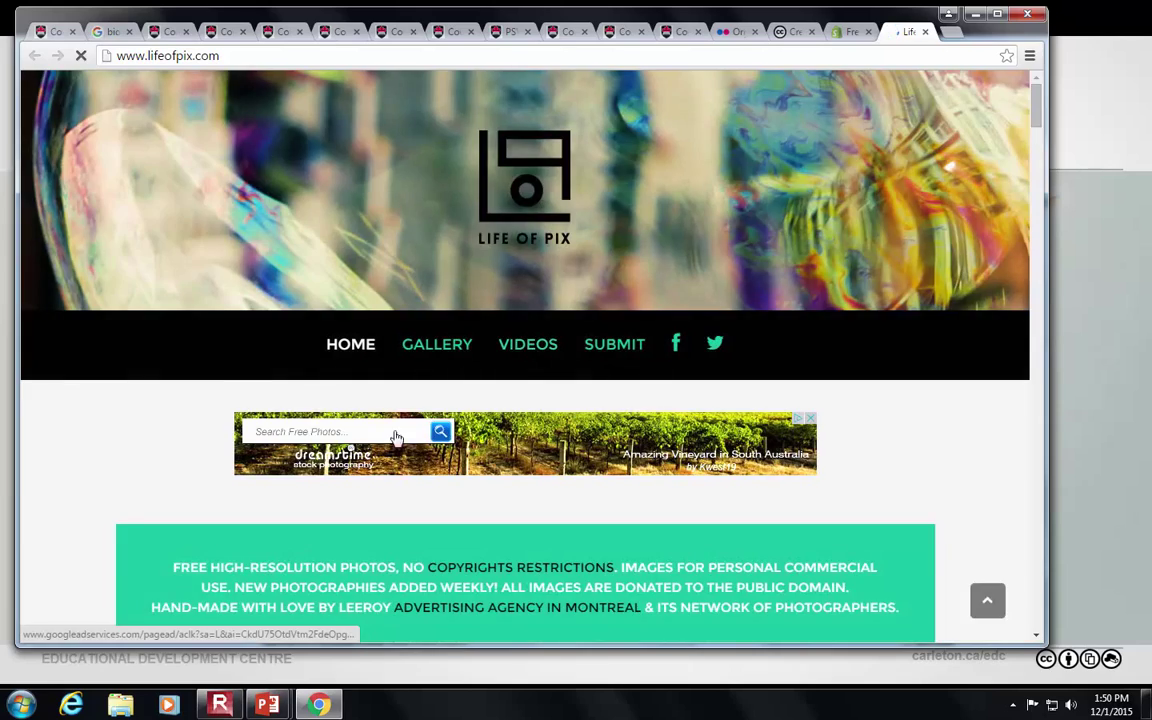
scroll(350, 437, down, 10)
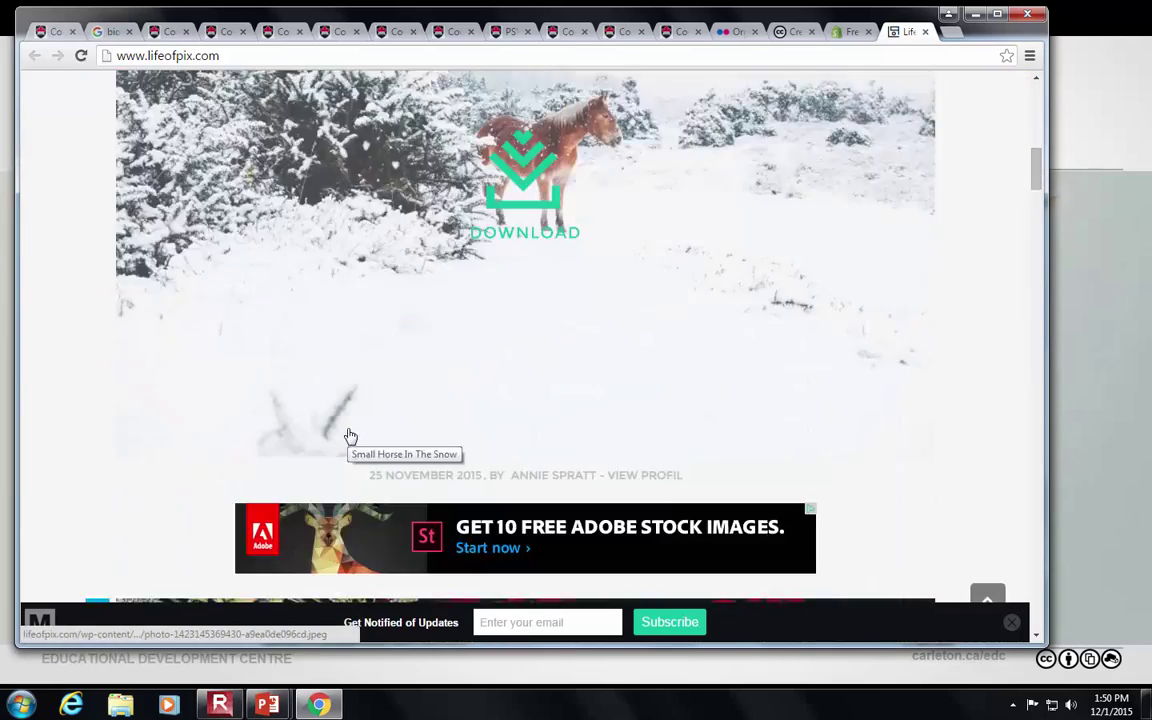
scroll(350, 437, down, 15)
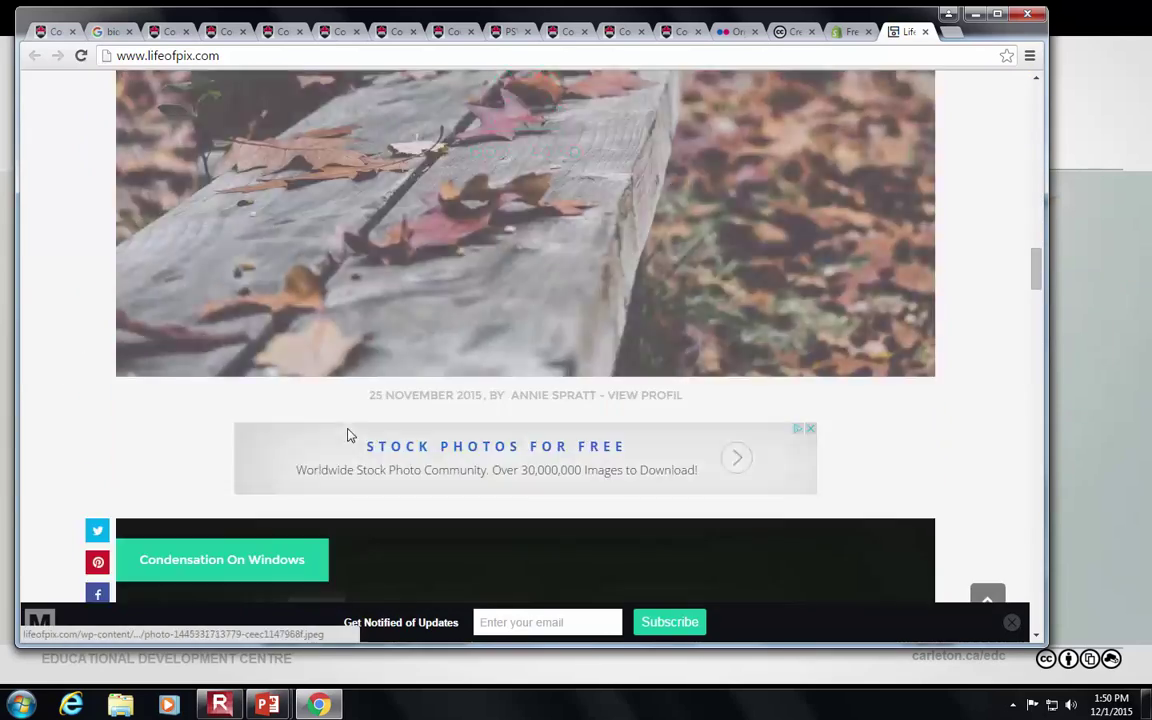
scroll(350, 437, down, 15)
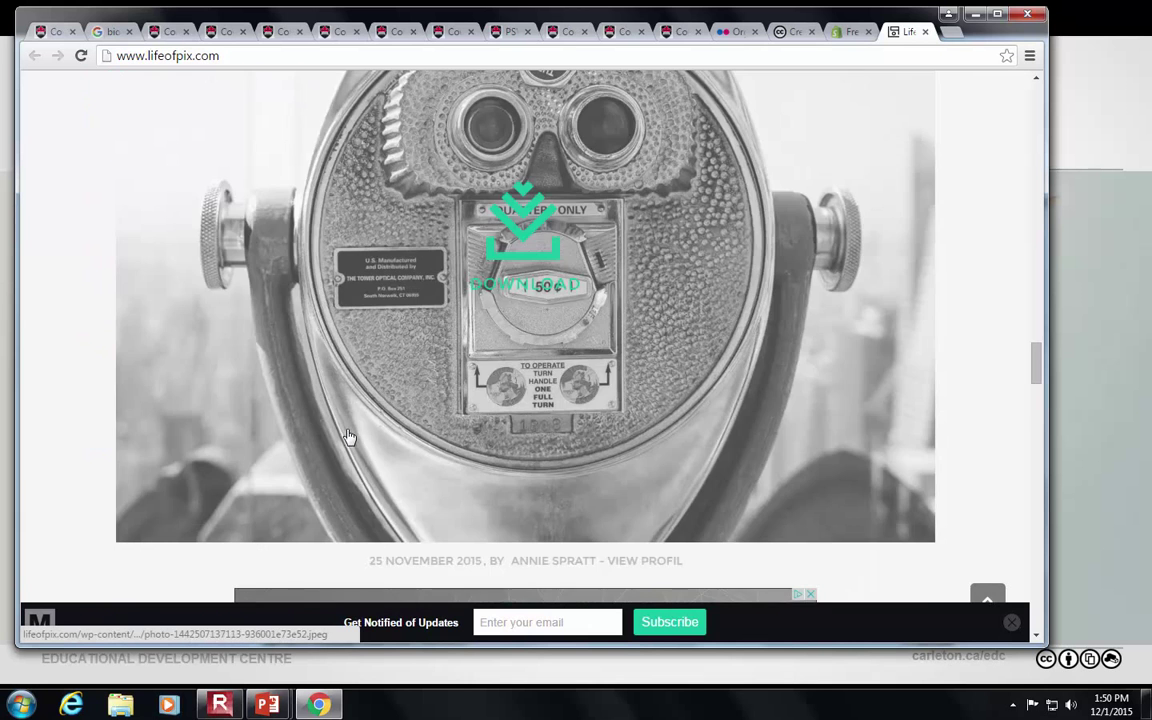
scroll(347, 437, down, 8)
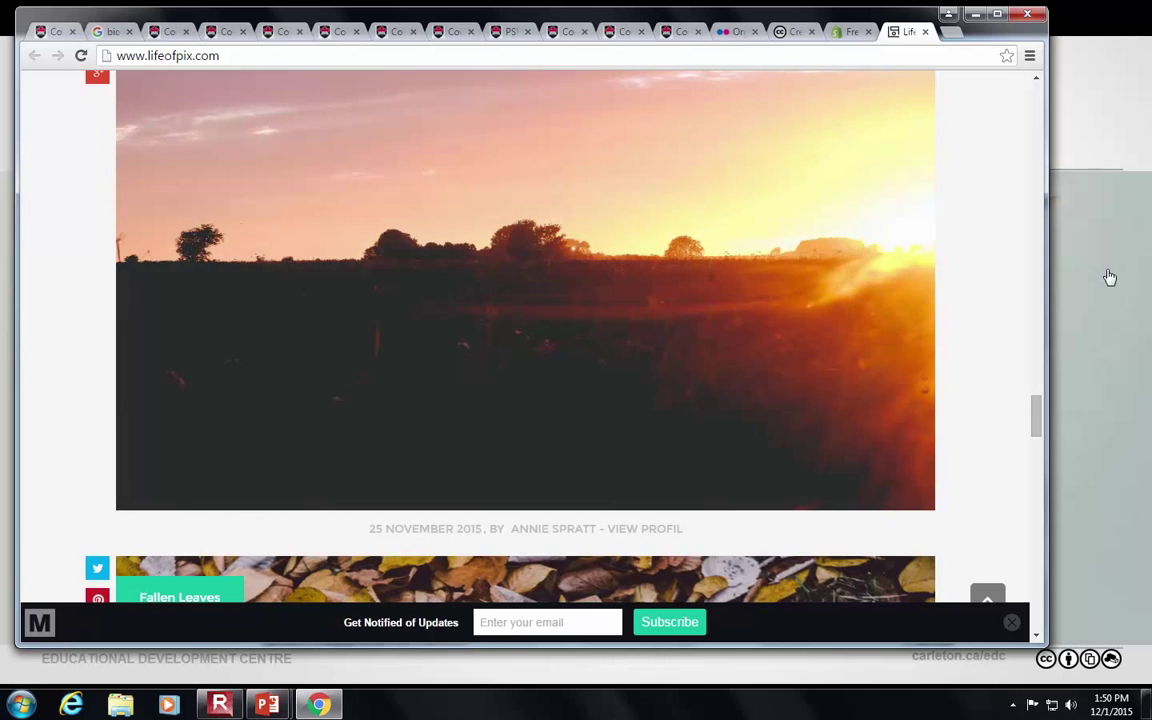
Step: Return to the slide show and advance to the Image Editing slide
click(1106, 274)
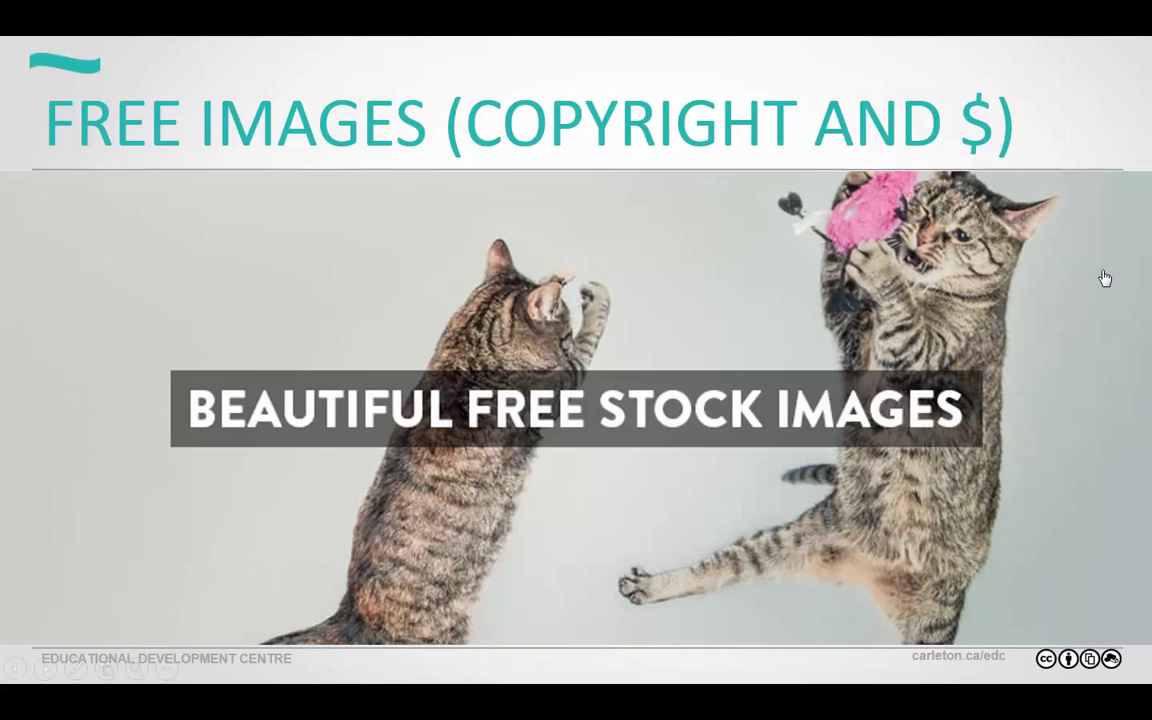
click(661, 377)
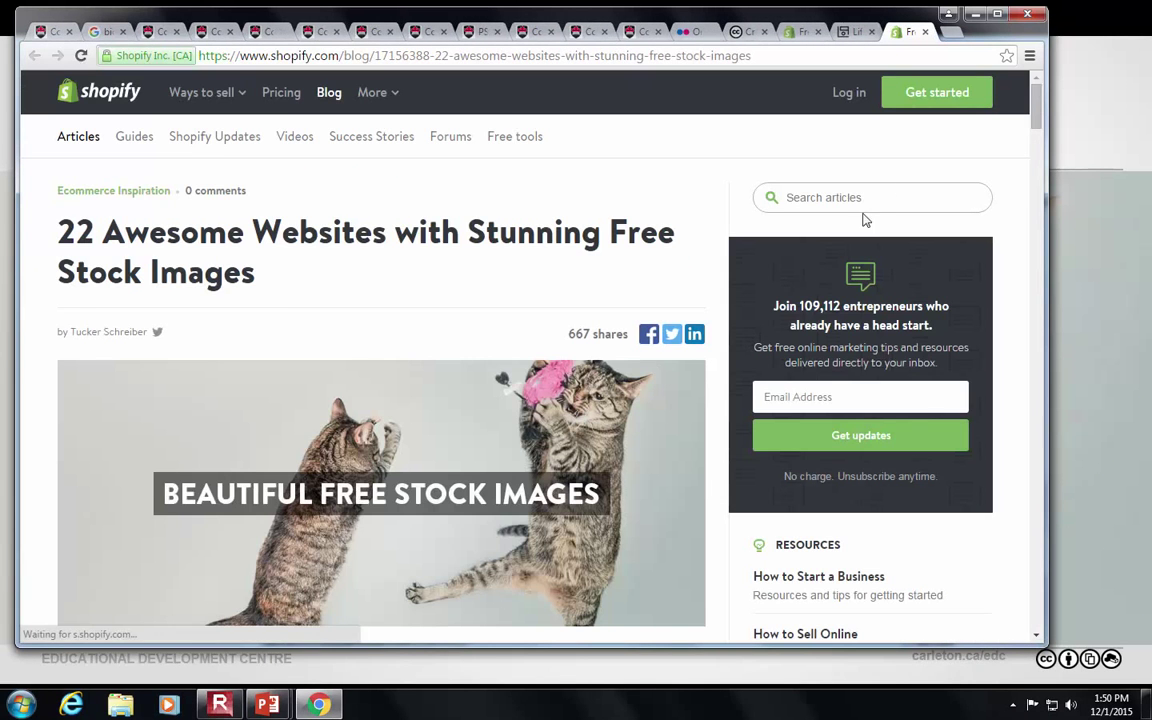
click(1049, 108)
click(1048, 108)
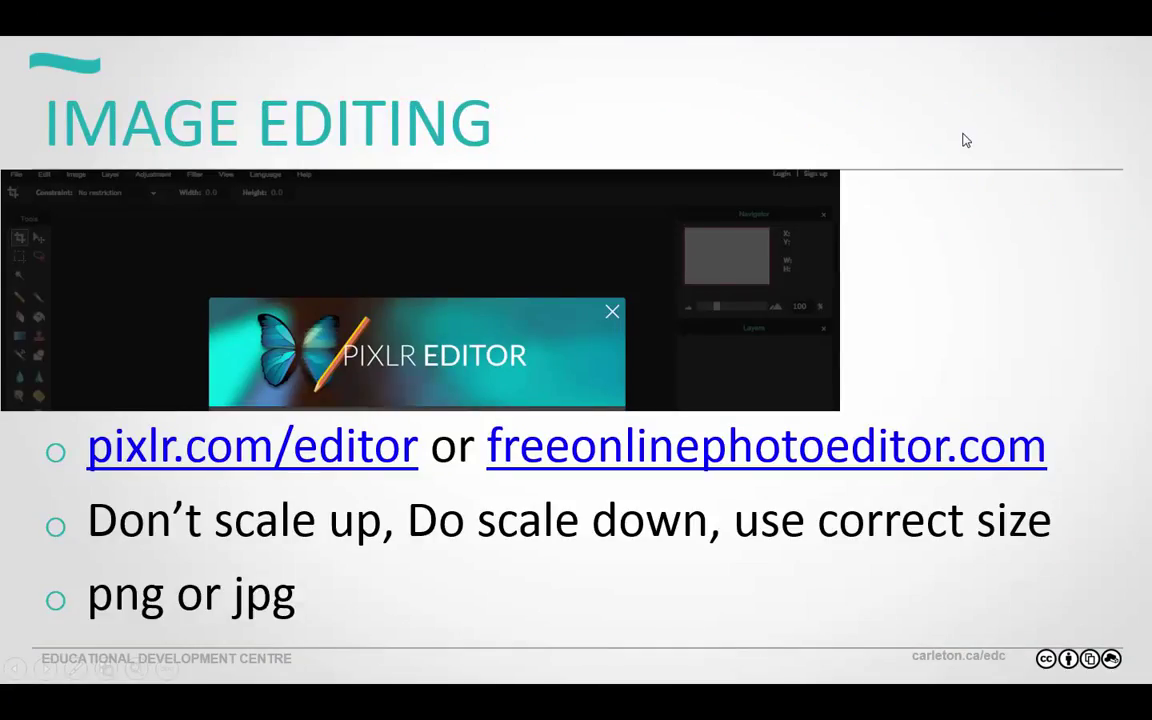
Step: Open pixlr.com/editor from the Image Editing slide and dismiss the editor's start dialog
click(200, 447)
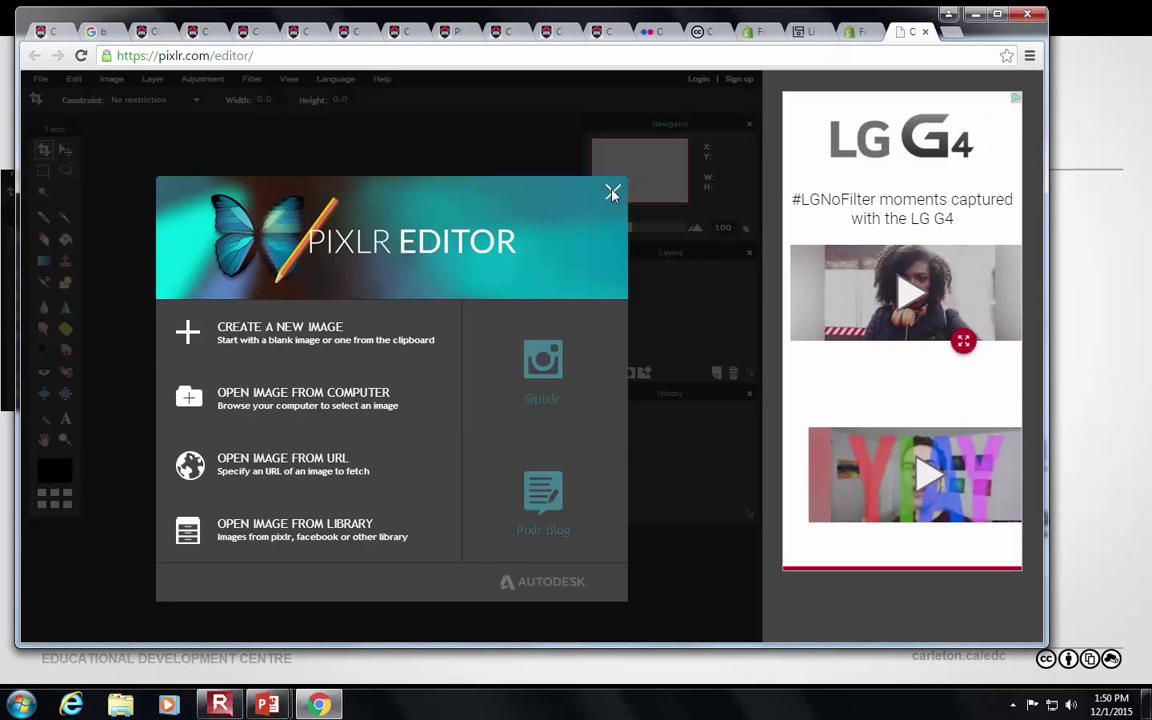
click(614, 191)
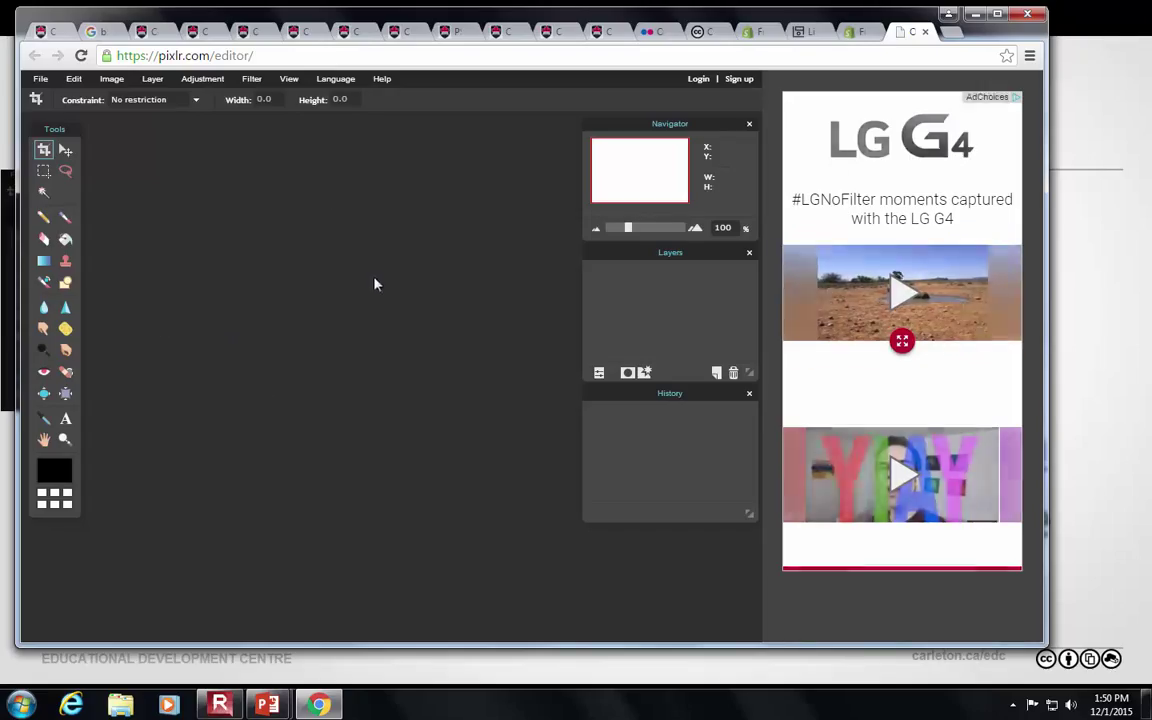
Step: Open images.jpg from the Desktop in the Pixlr editor
click(40, 78)
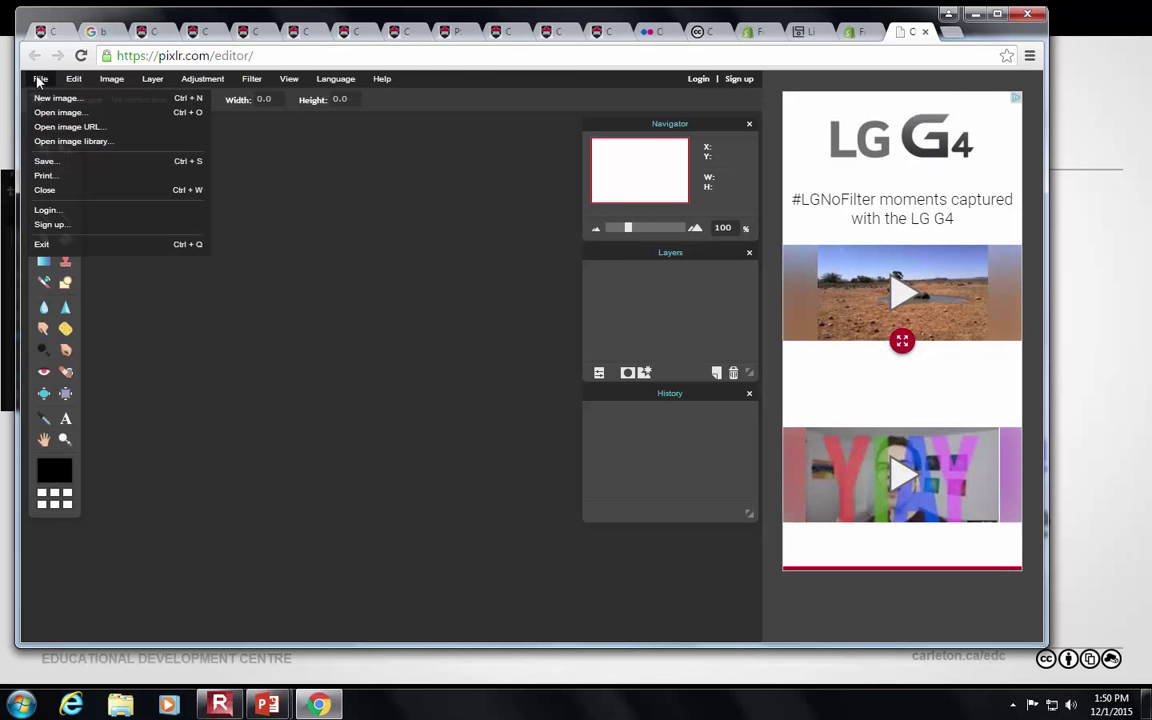
click(66, 112)
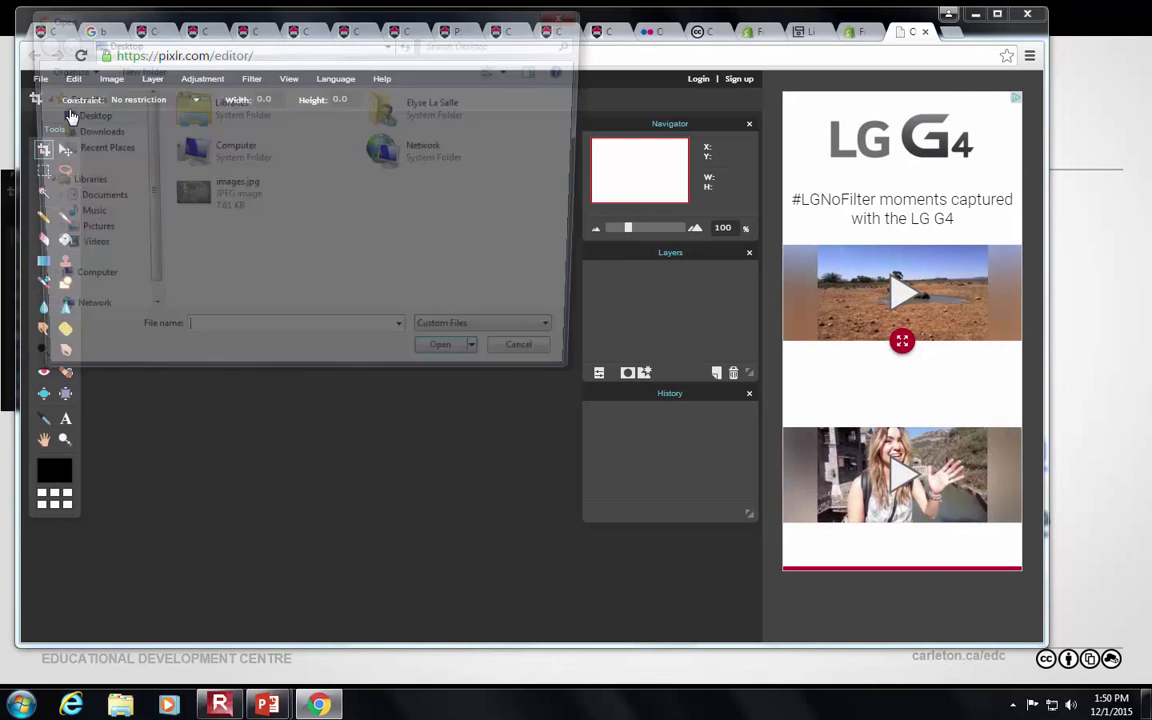
click(84, 116)
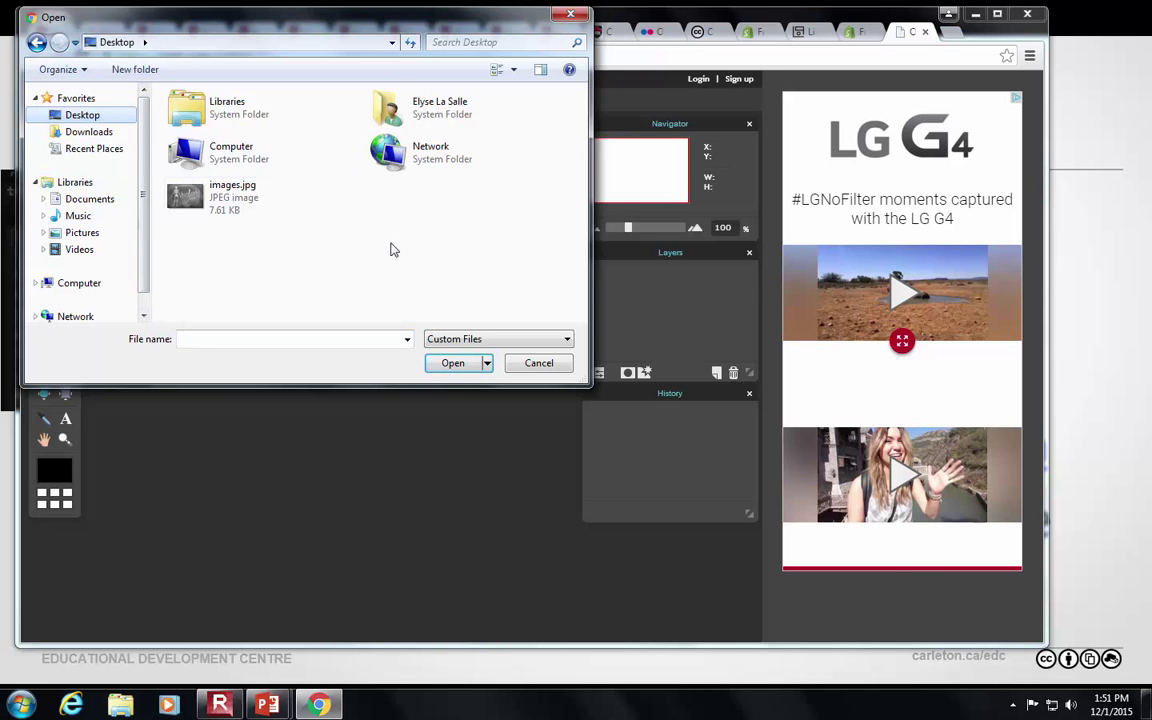
click(225, 192)
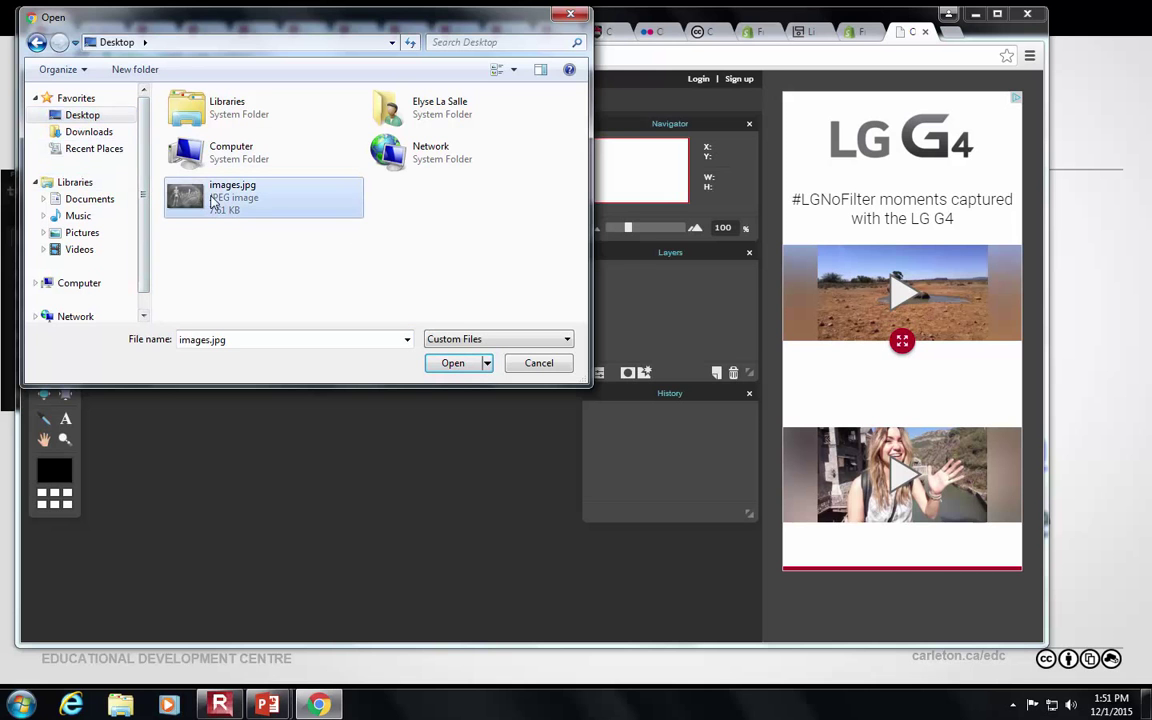
click(452, 363)
drag(320, 291, 378, 332)
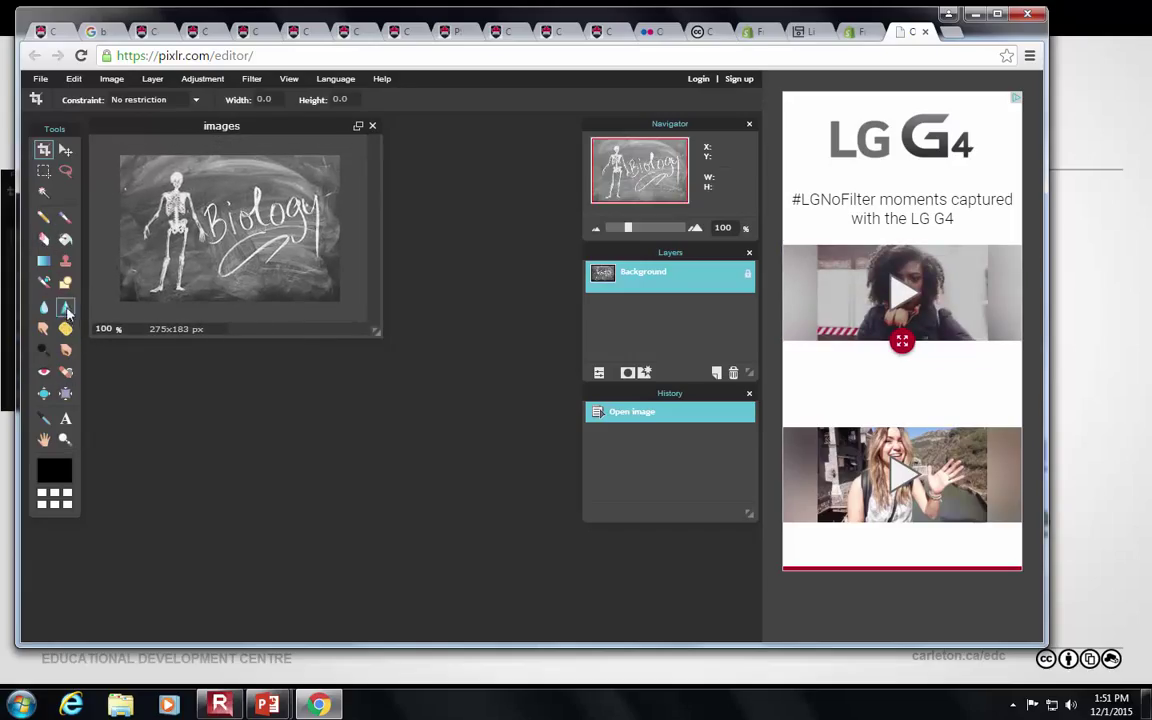
Step: Open the image size settings for the biology picture in Pixlr
click(41, 80)
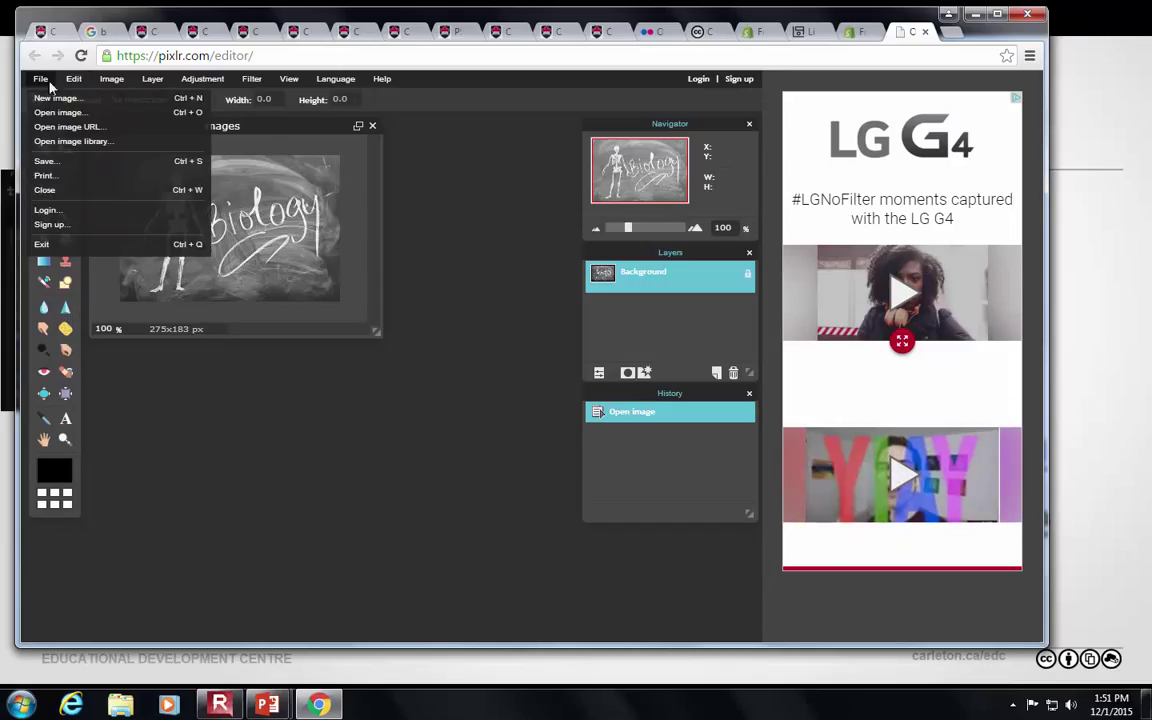
mouse_move(110, 80)
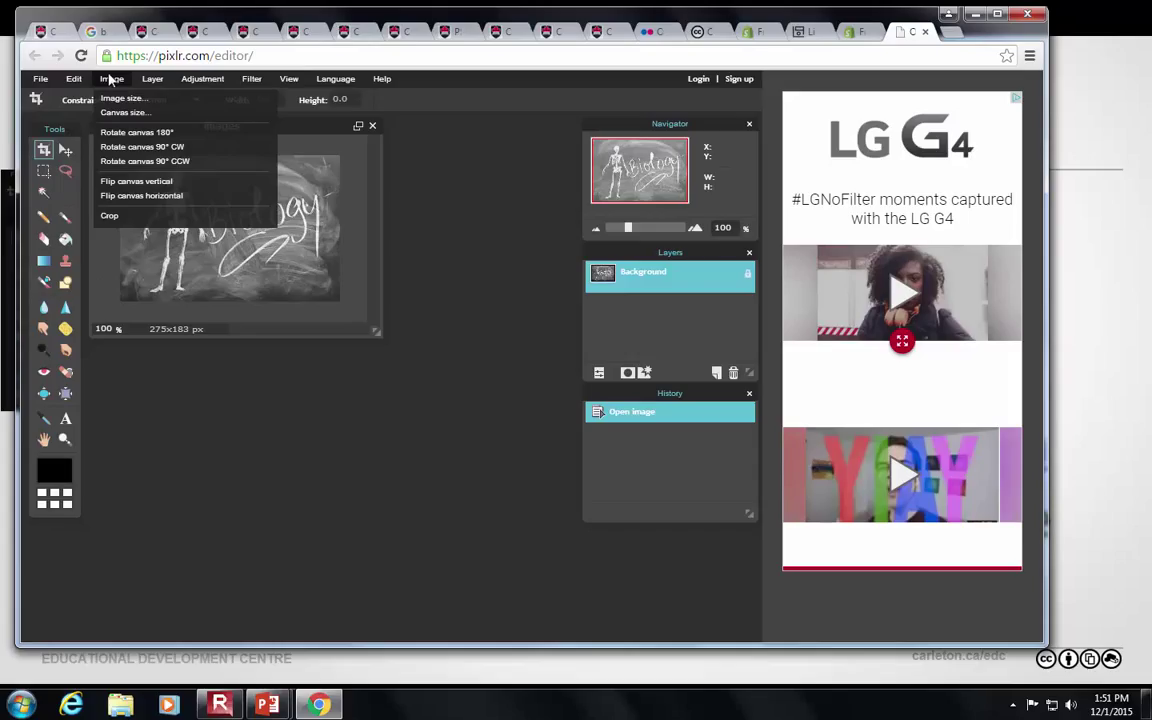
click(121, 100)
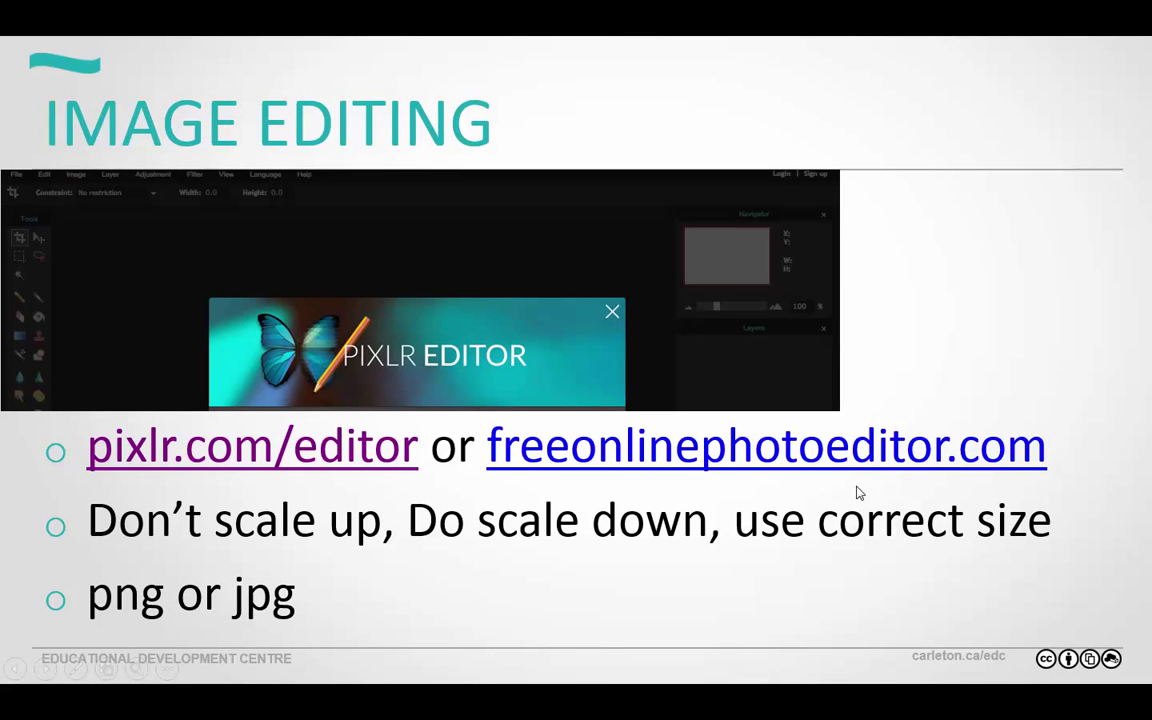
Step: Open freeonlinephotoeditor.com from the Image Editing slide and bring up its editing tools and sample lime image
click(778, 455)
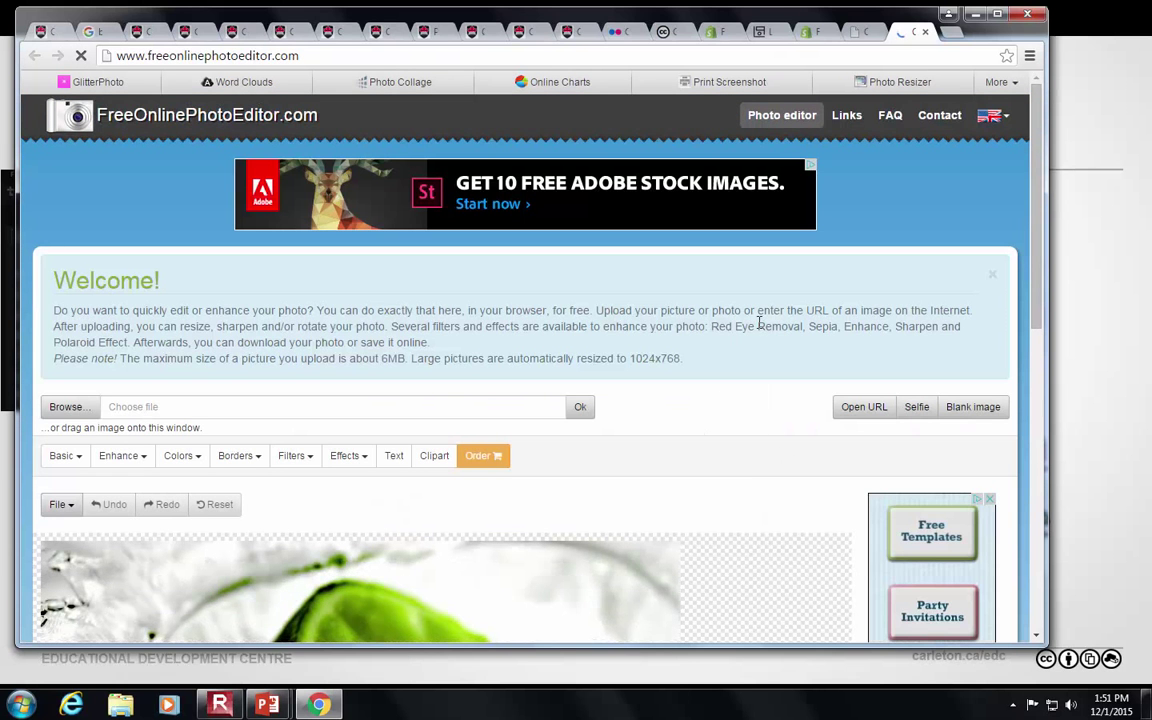
scroll(776, 319, down, 3)
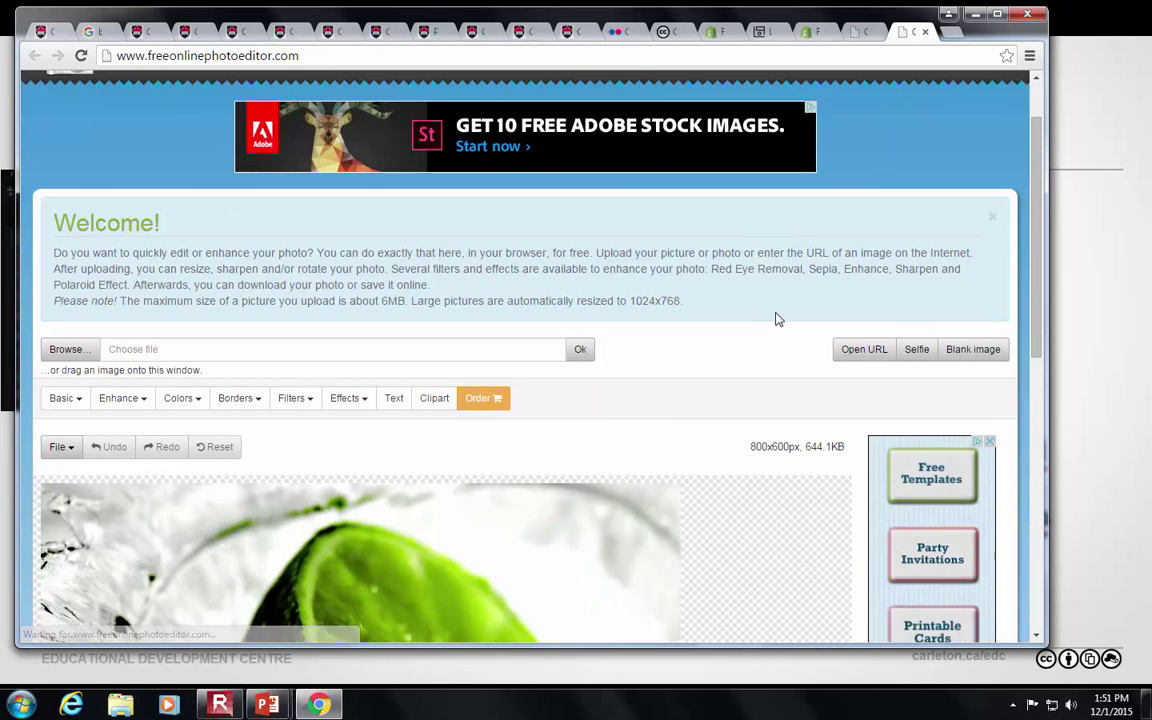
scroll(776, 319, down, 1)
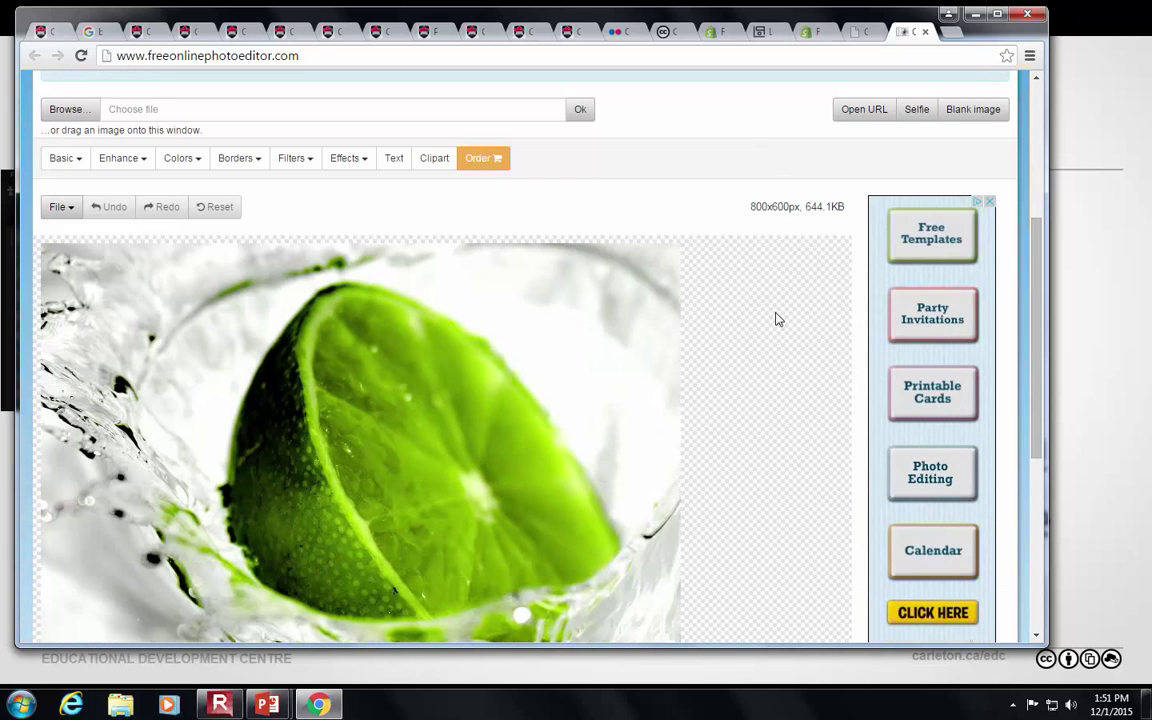
Step: Resize the sample lime image to 272 x 204 pixels with its aspect ratio kept, and check the available save formats
click(64, 159)
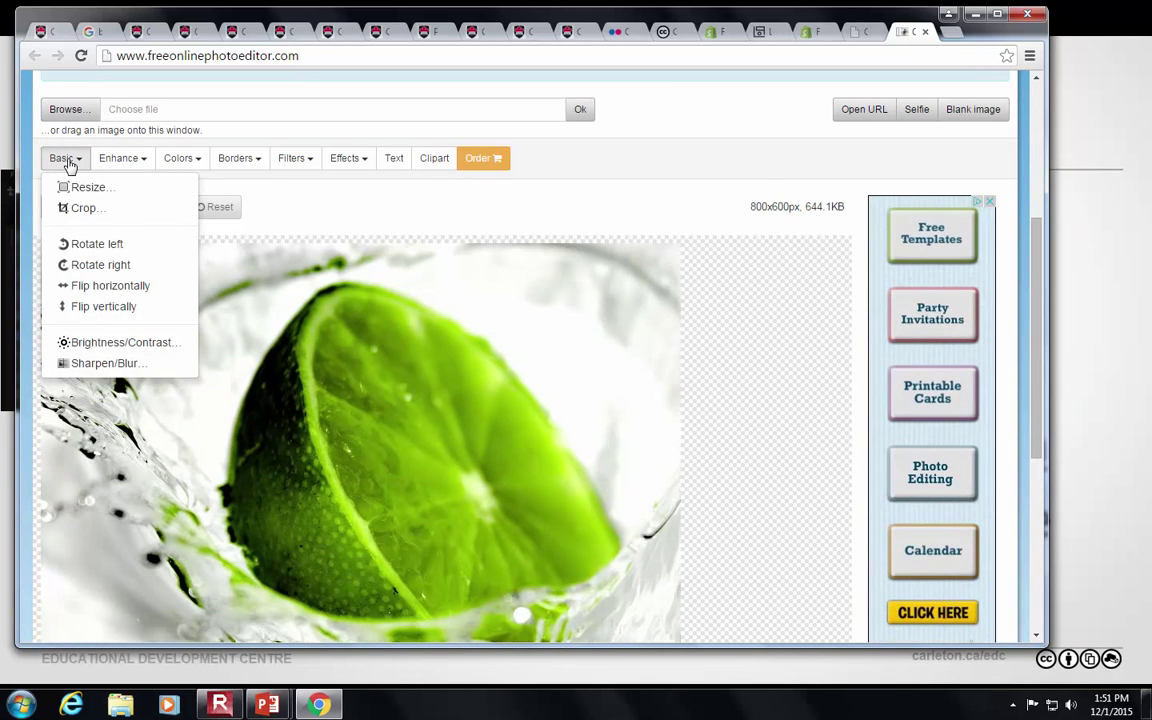
click(78, 186)
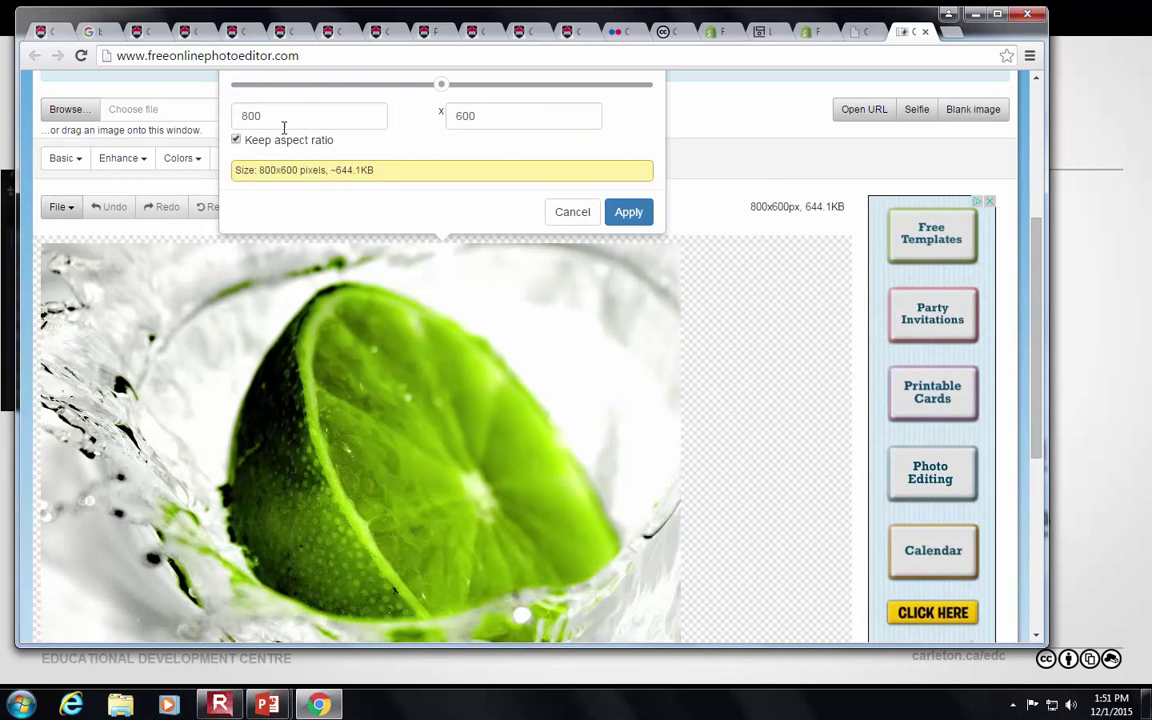
click(291, 113)
drag(441, 84, 306, 98)
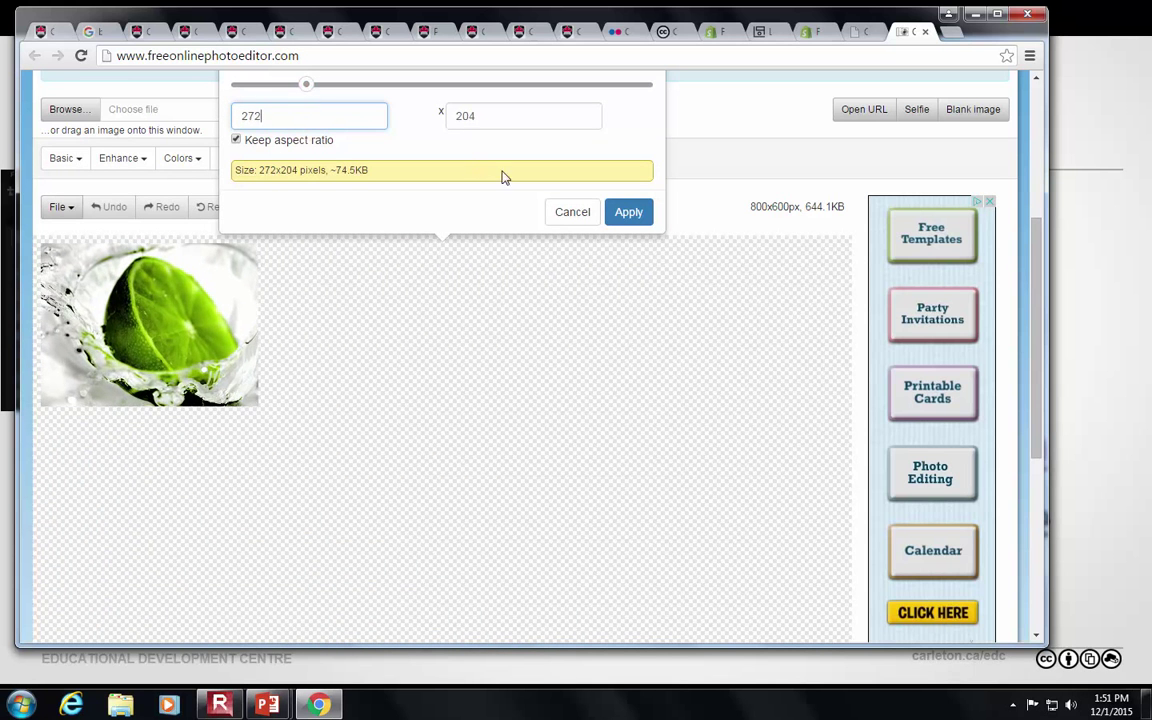
click(626, 212)
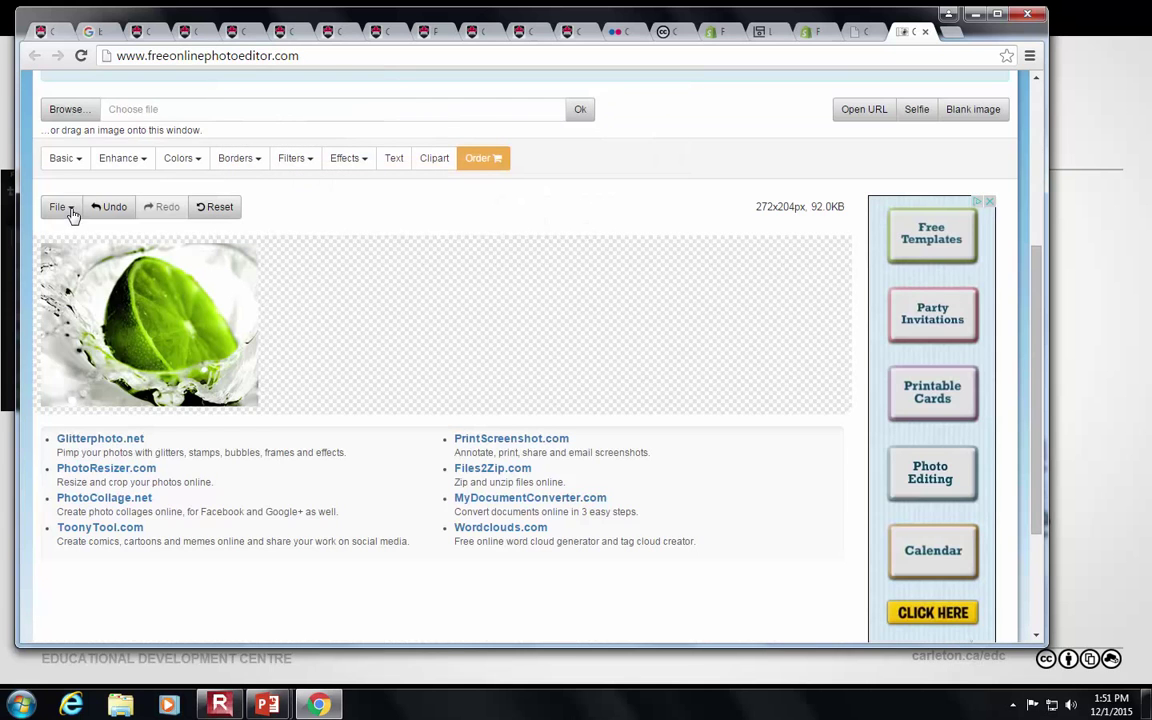
click(60, 208)
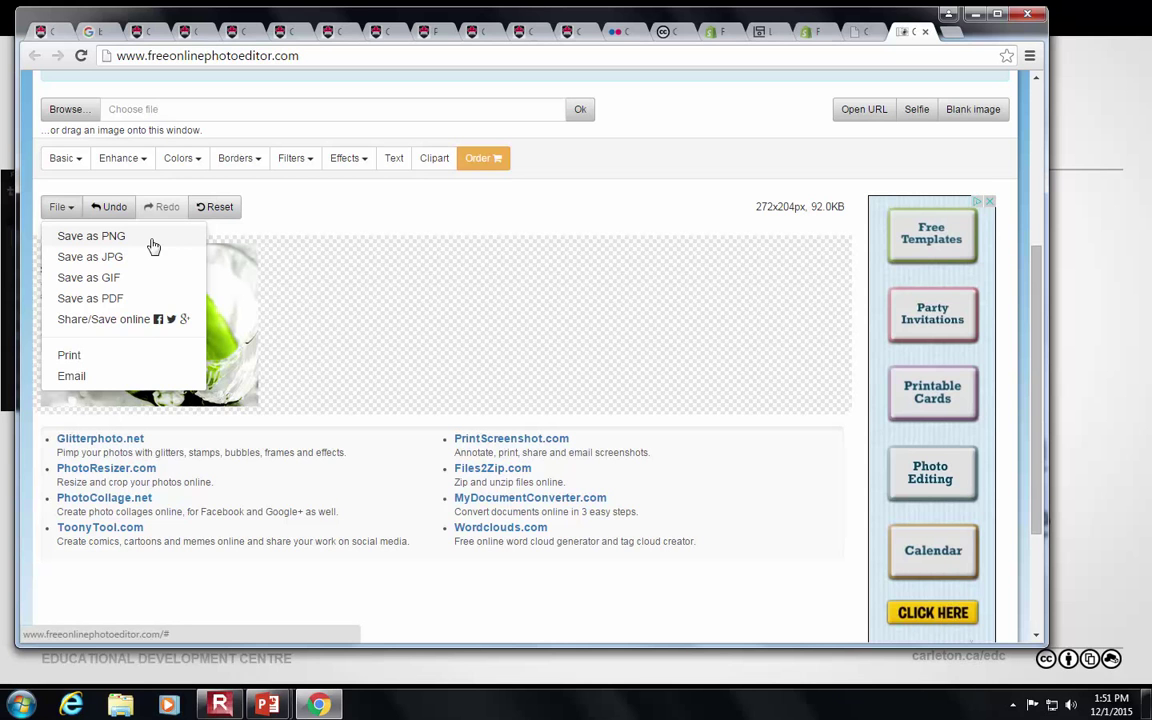
click(341, 206)
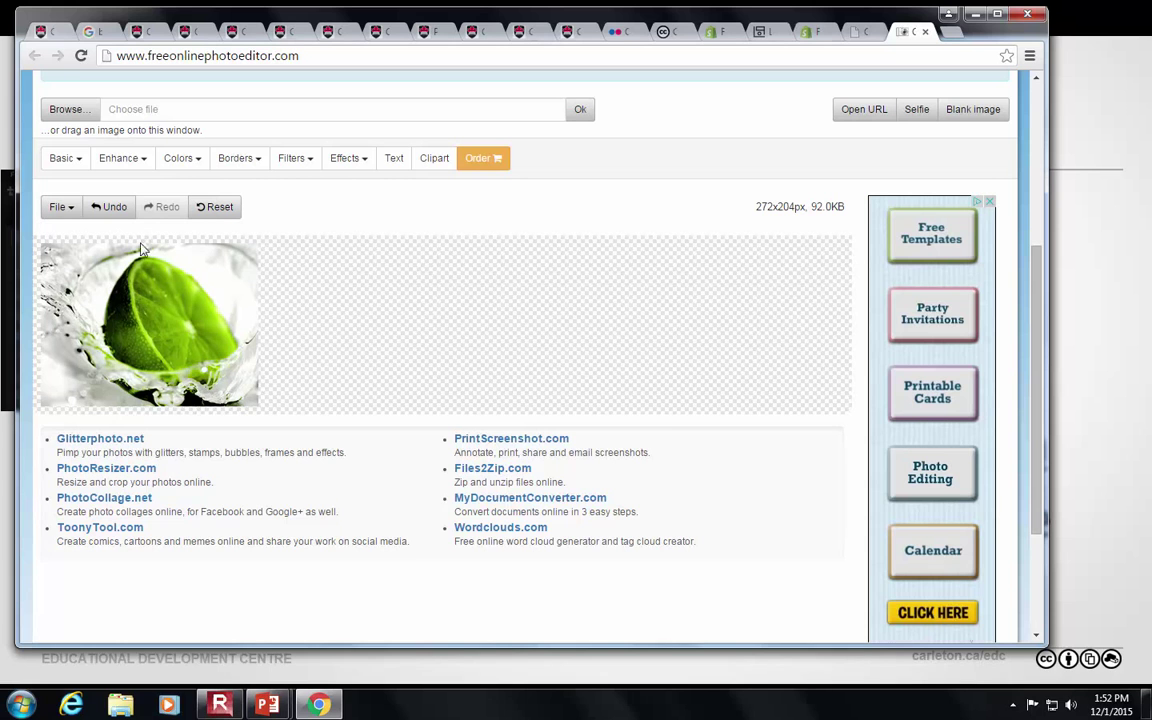
Step: Apply a sepia tone to the lime image at slightly increased strength
click(141, 166)
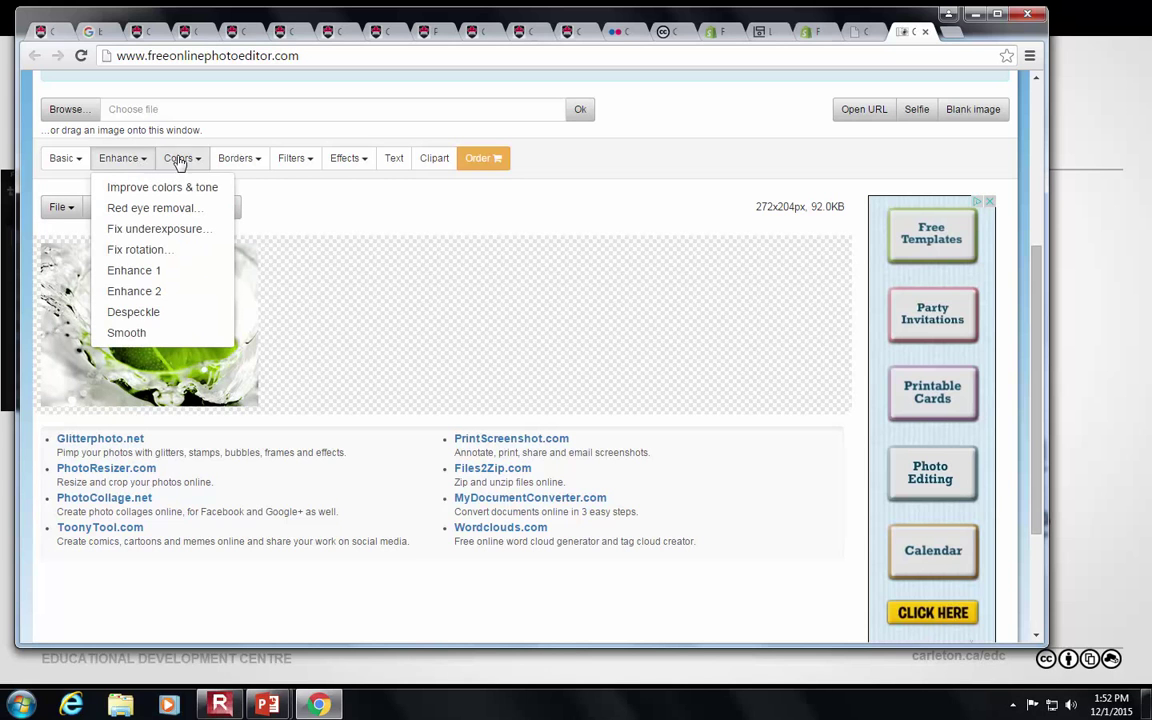
click(183, 159)
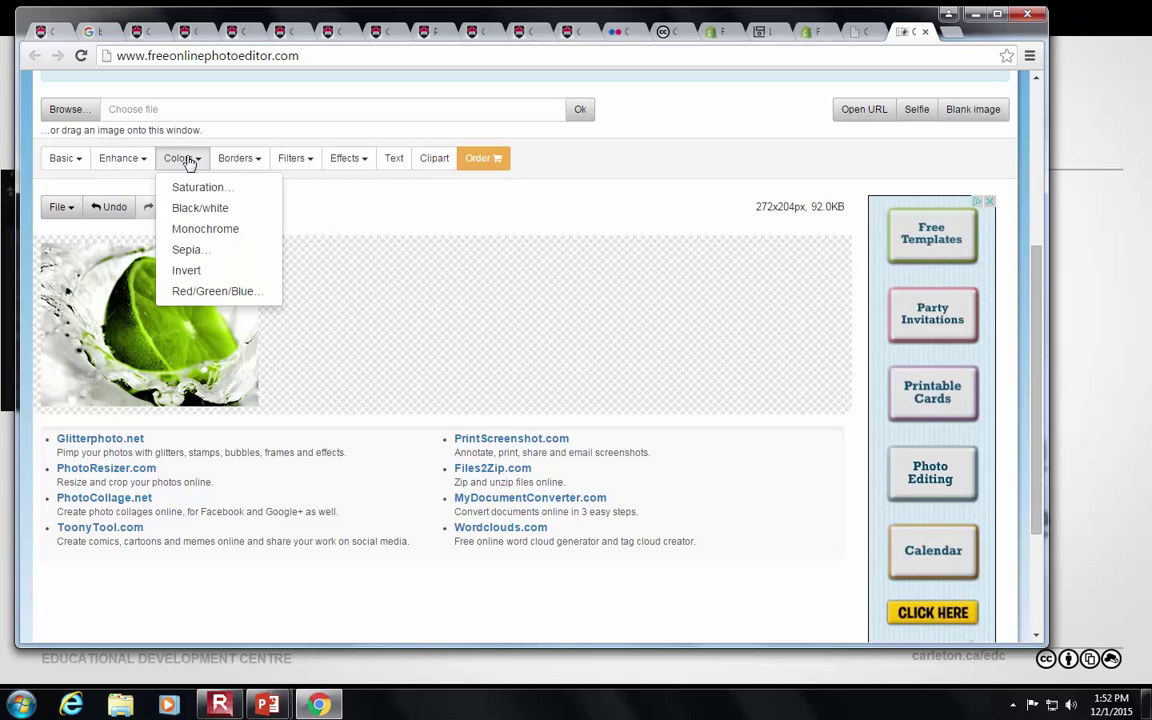
click(226, 229)
drag(456, 89, 483, 89)
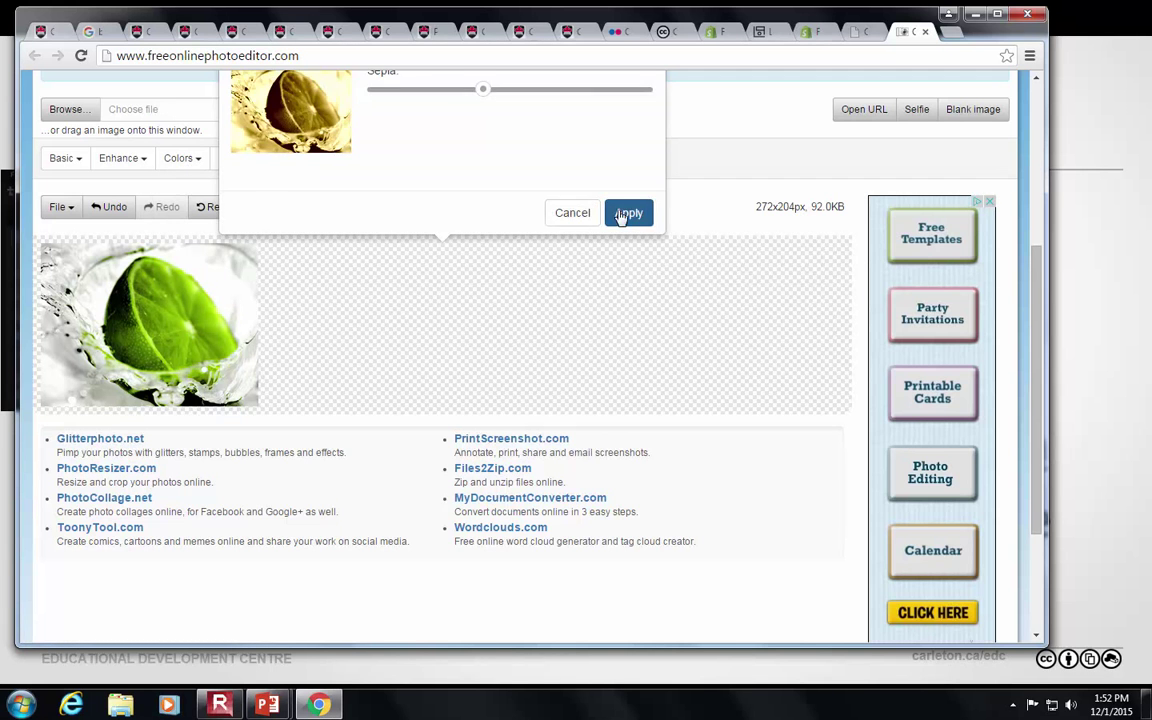
click(607, 214)
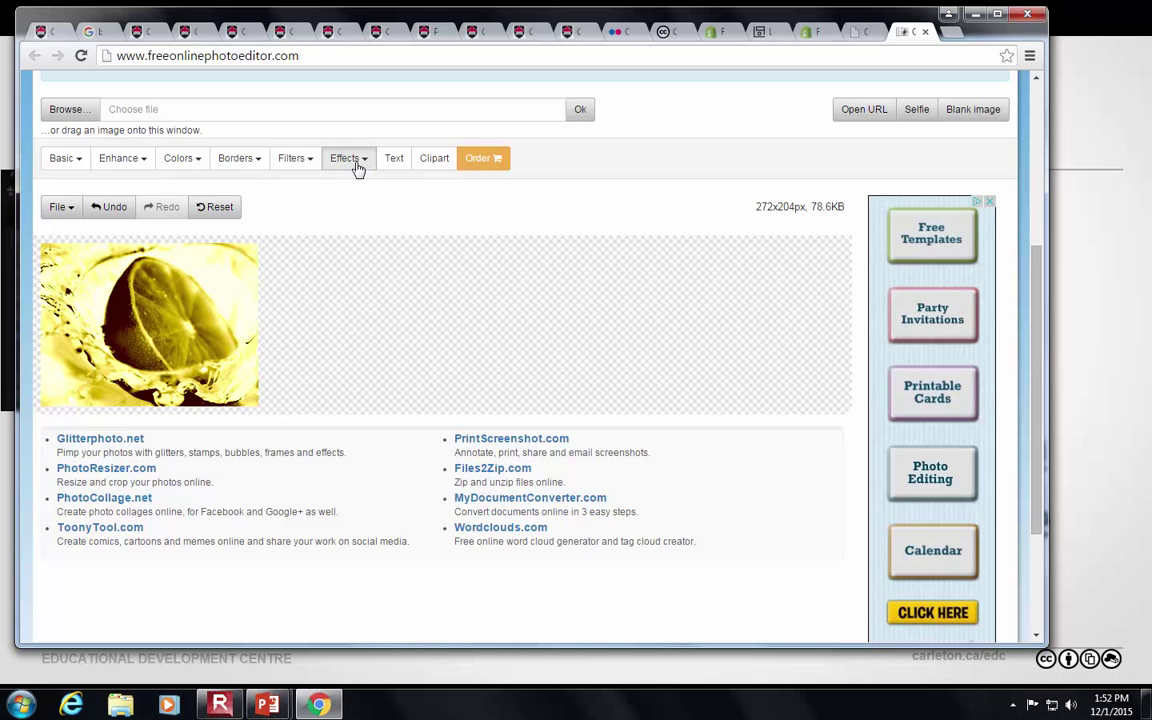
Step: Apply the Pixels effect to the lime image with a slightly larger pixel setting
click(352, 163)
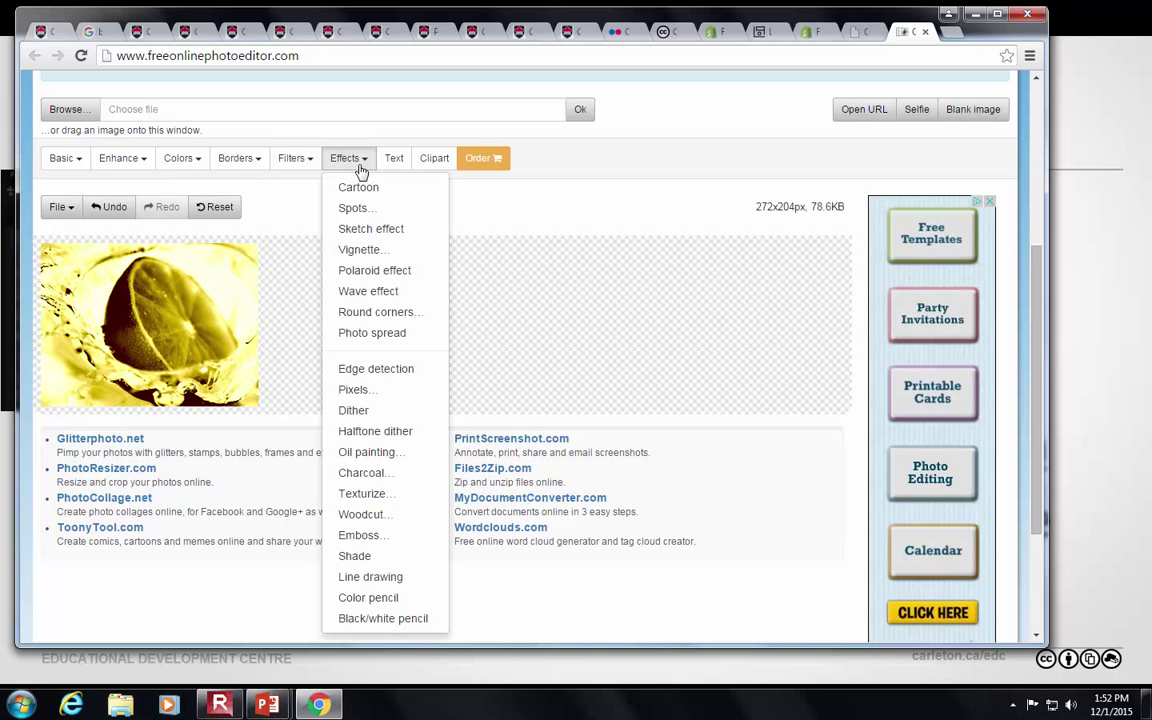
click(370, 391)
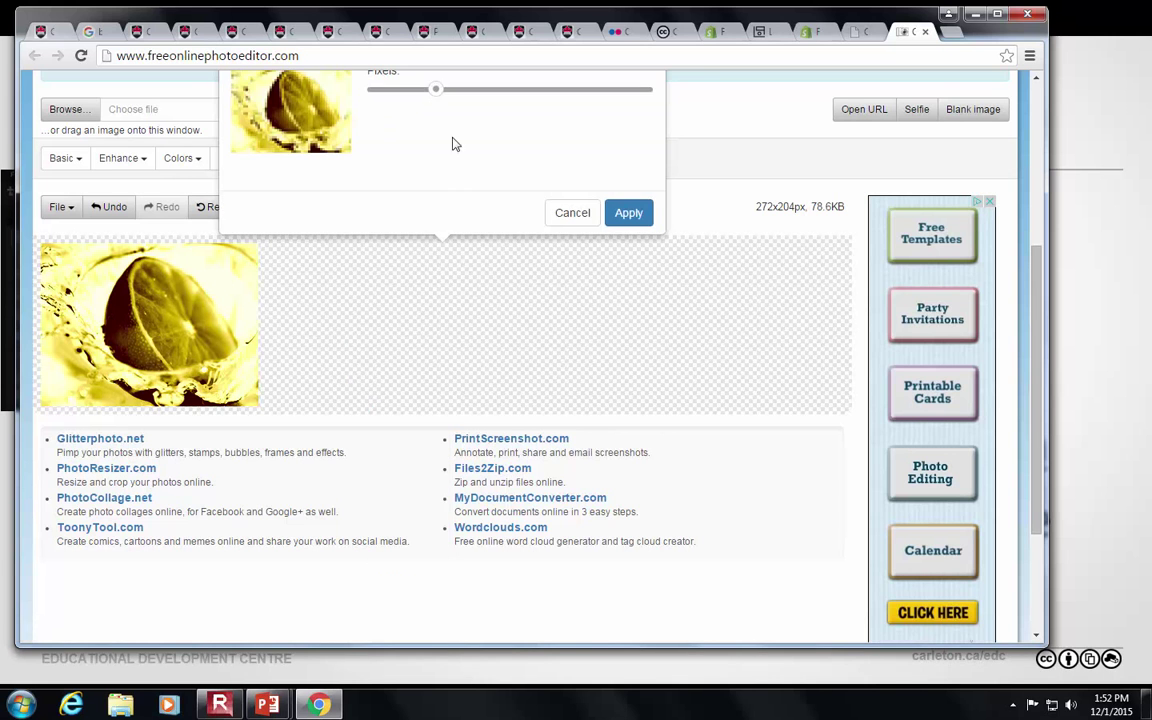
drag(437, 91, 465, 90)
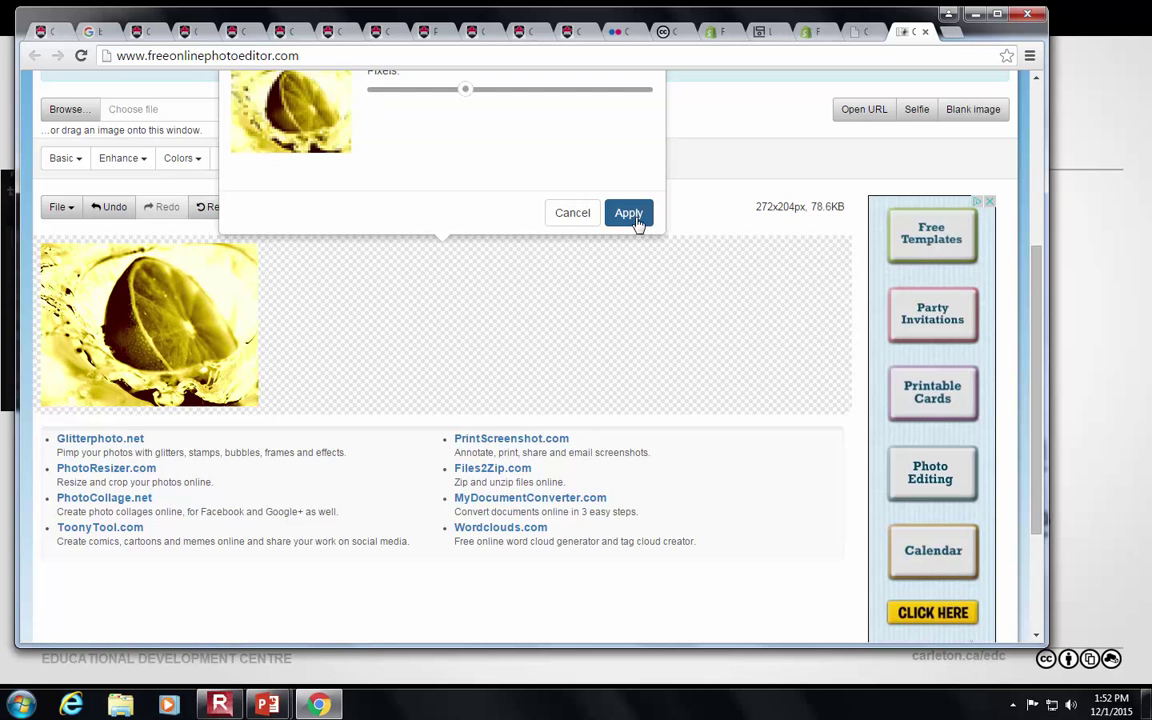
click(628, 212)
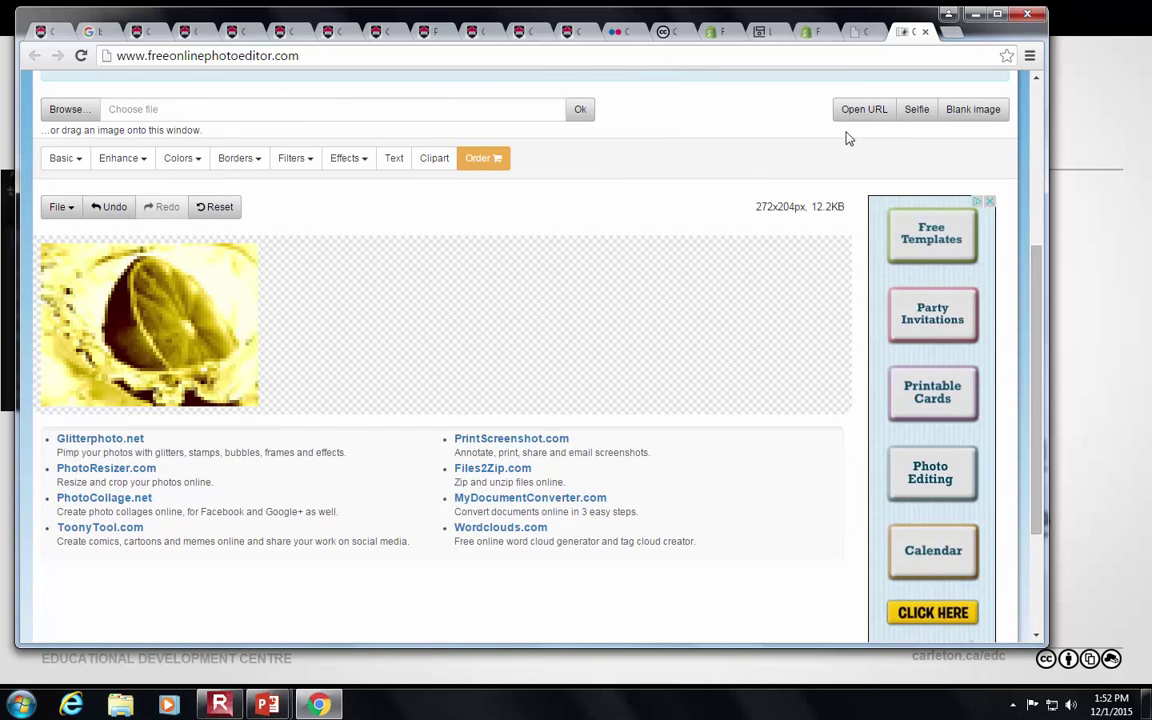
Step: Close the Pixlr editor page, discarding its unsaved work, and keep the free online photo editor page open
click(873, 32)
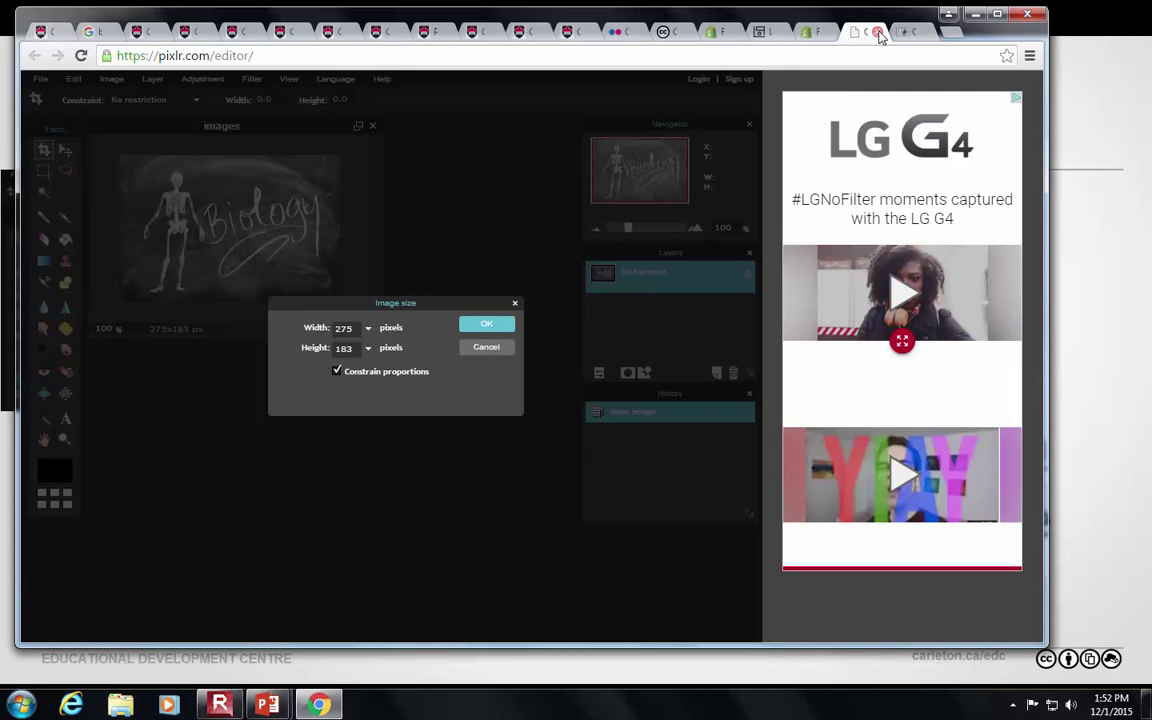
click(516, 303)
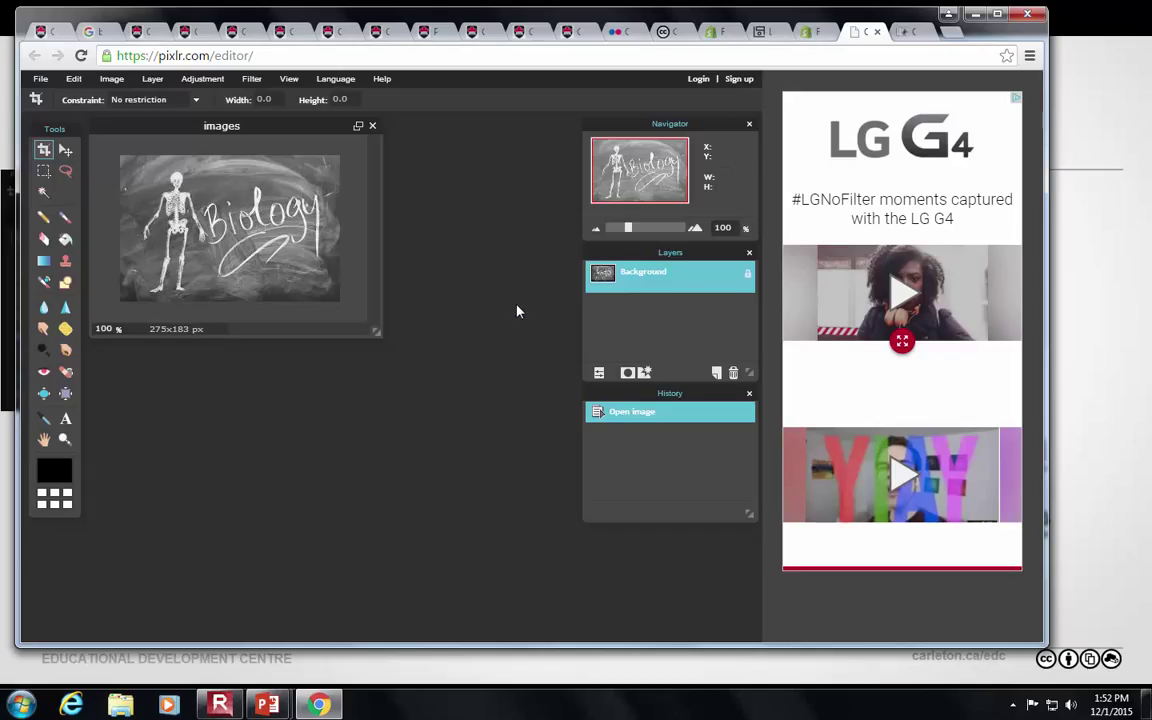
click(876, 32)
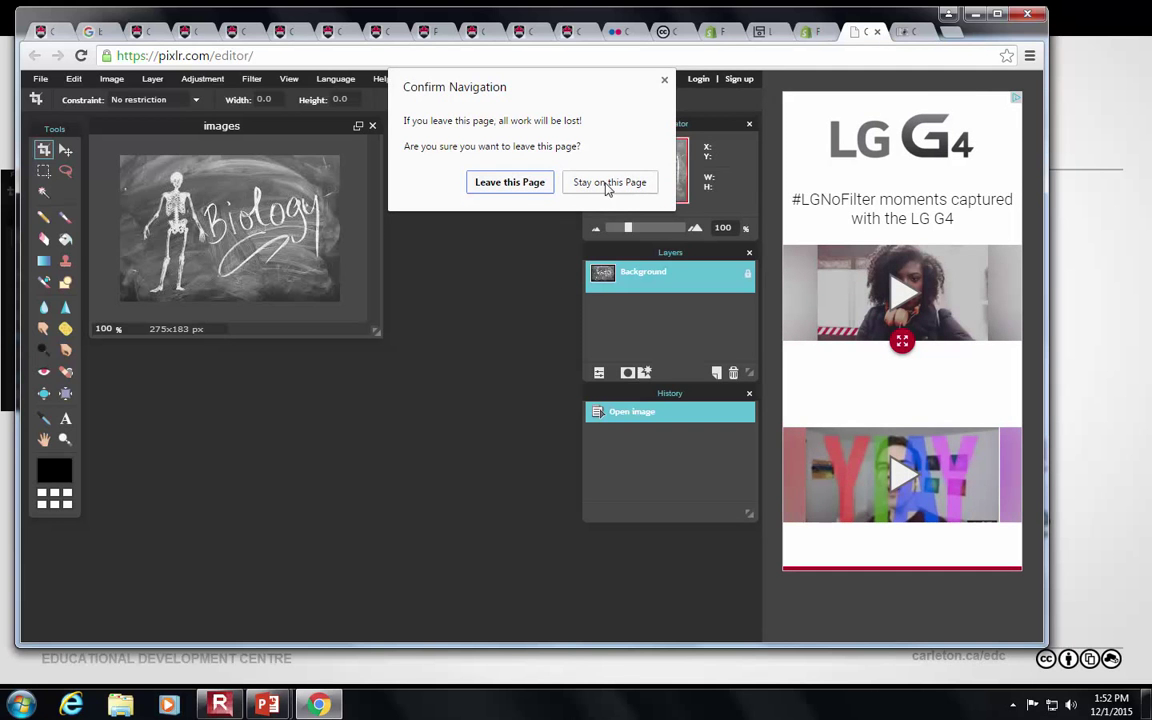
click(505, 182)
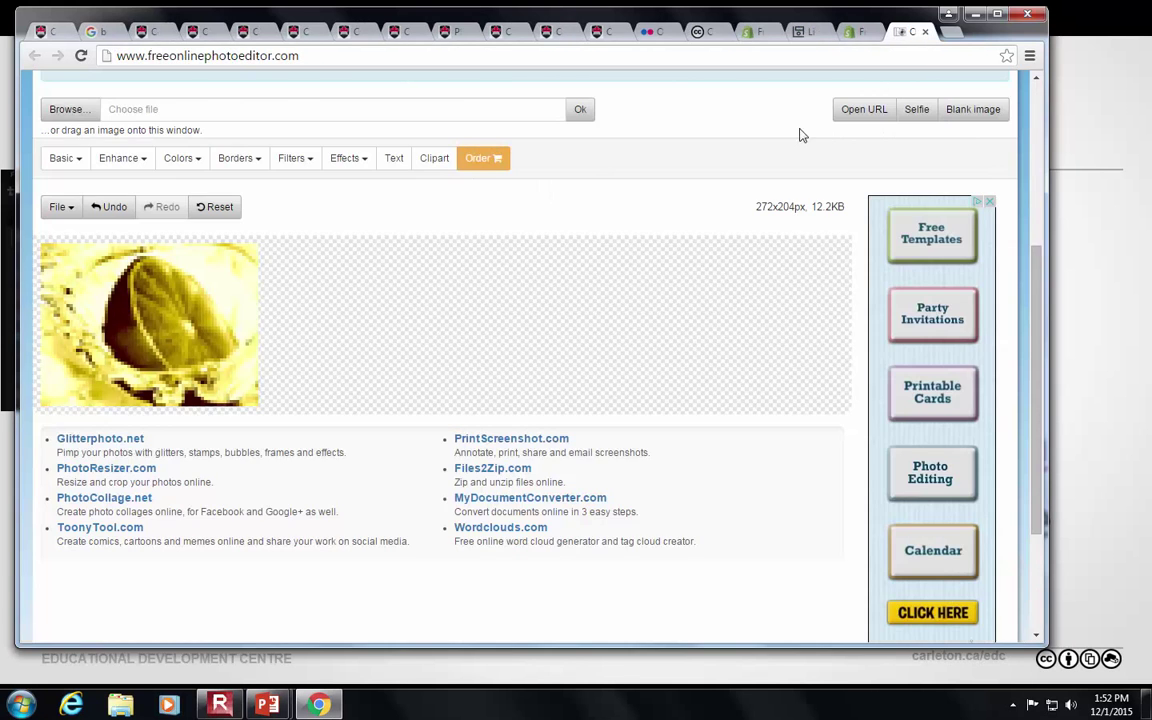
click(925, 32)
click(605, 182)
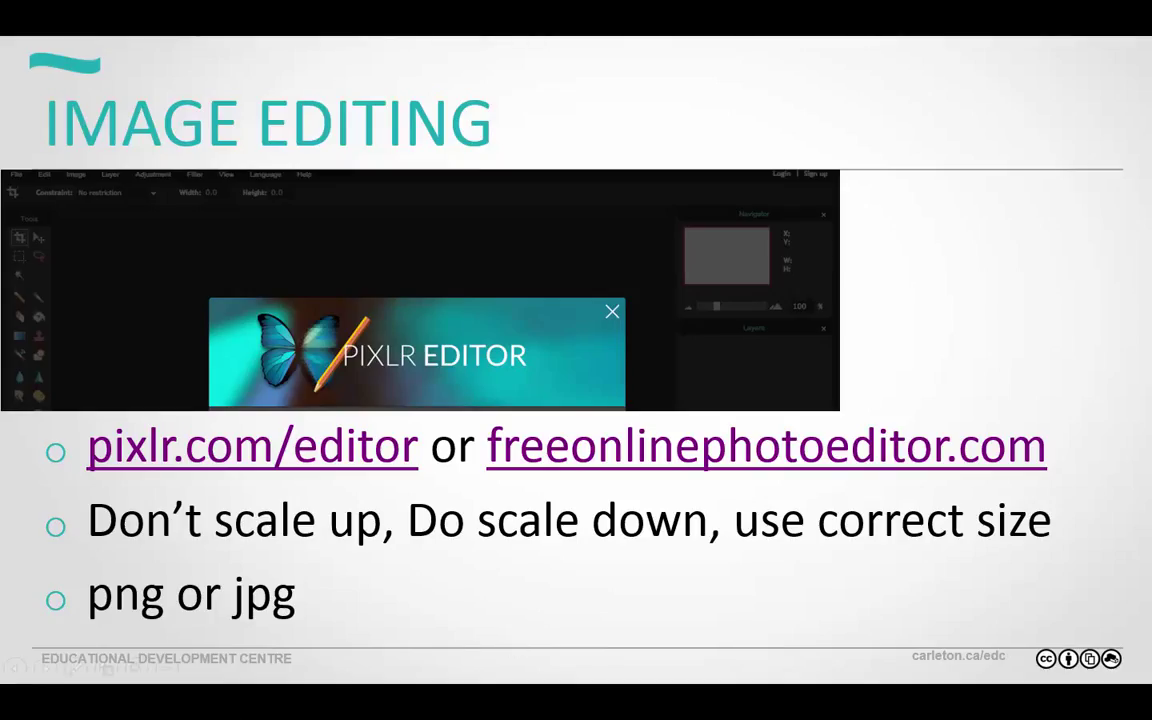
Step: End the slide show and select slide 21, about HTML not having to be scary, in PowerPoint
key(Escape)
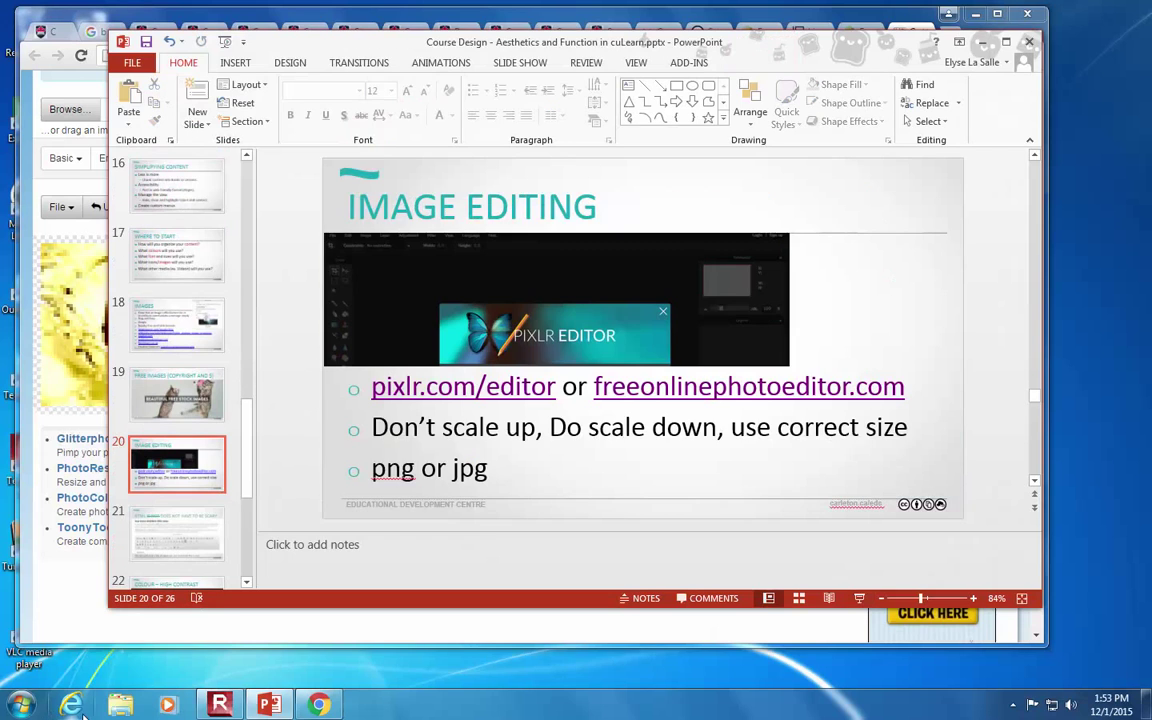
click(72, 624)
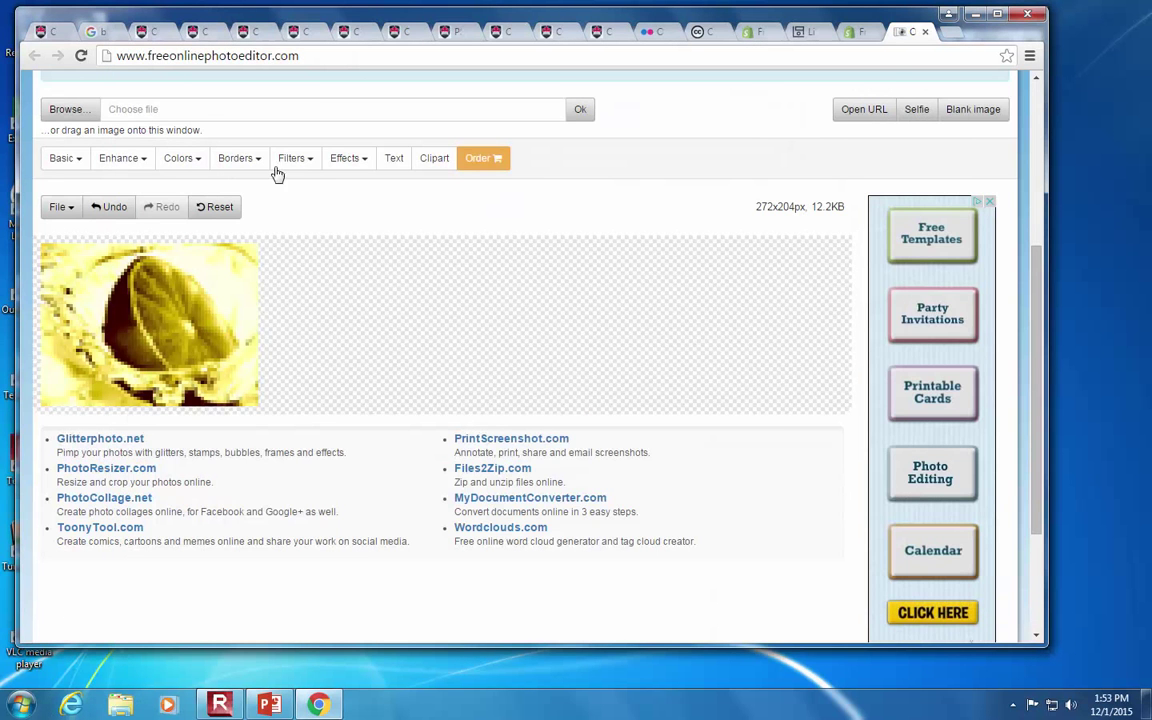
click(146, 32)
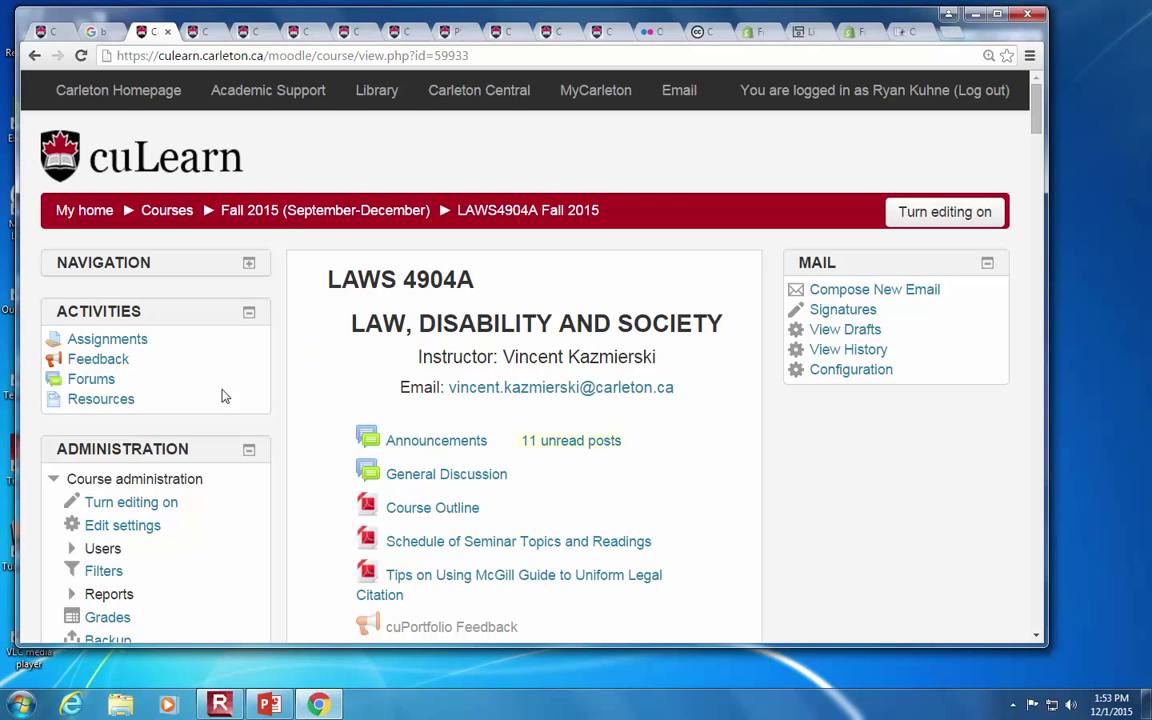
click(267, 707)
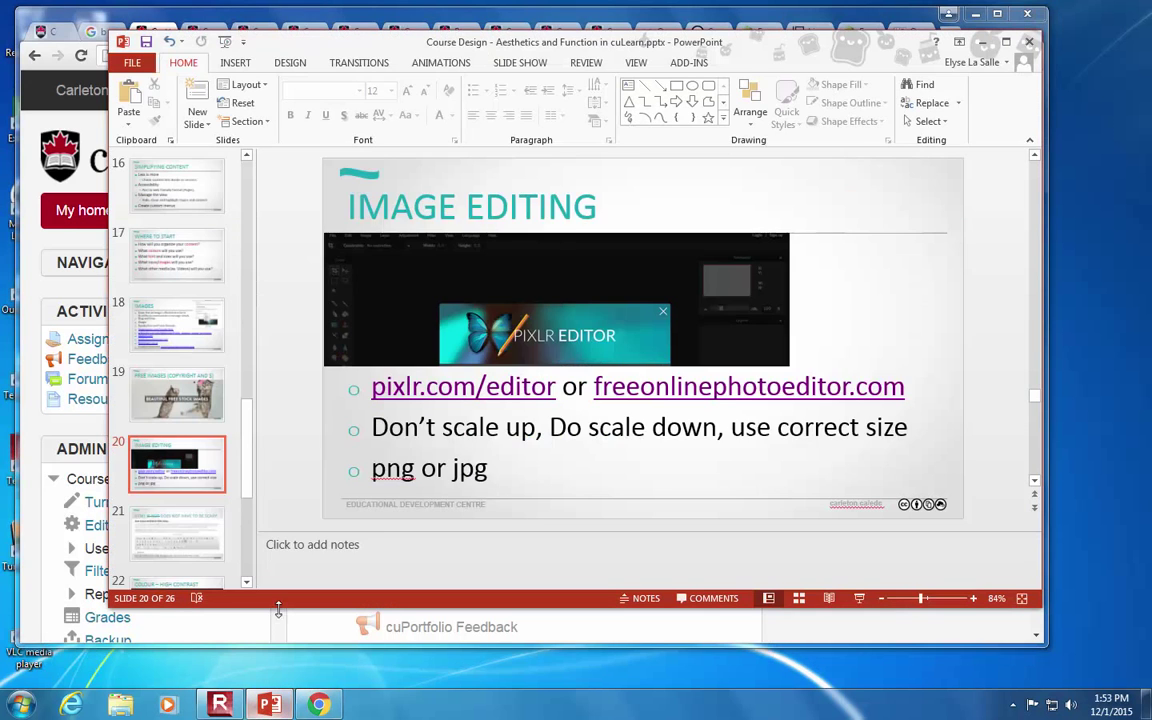
click(180, 532)
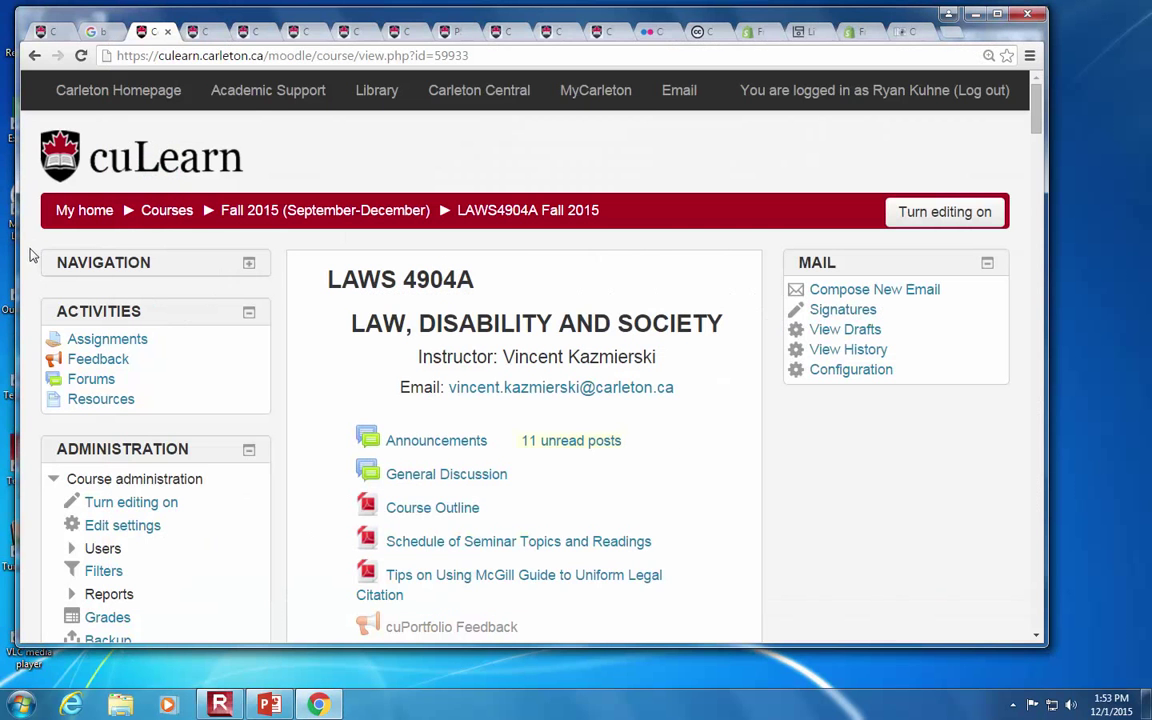
Step: Switch to the Summary of General editing page in cuLearn and reveal the summary editor's full set of formatting tools
click(30, 228)
click(40, 31)
click(342, 398)
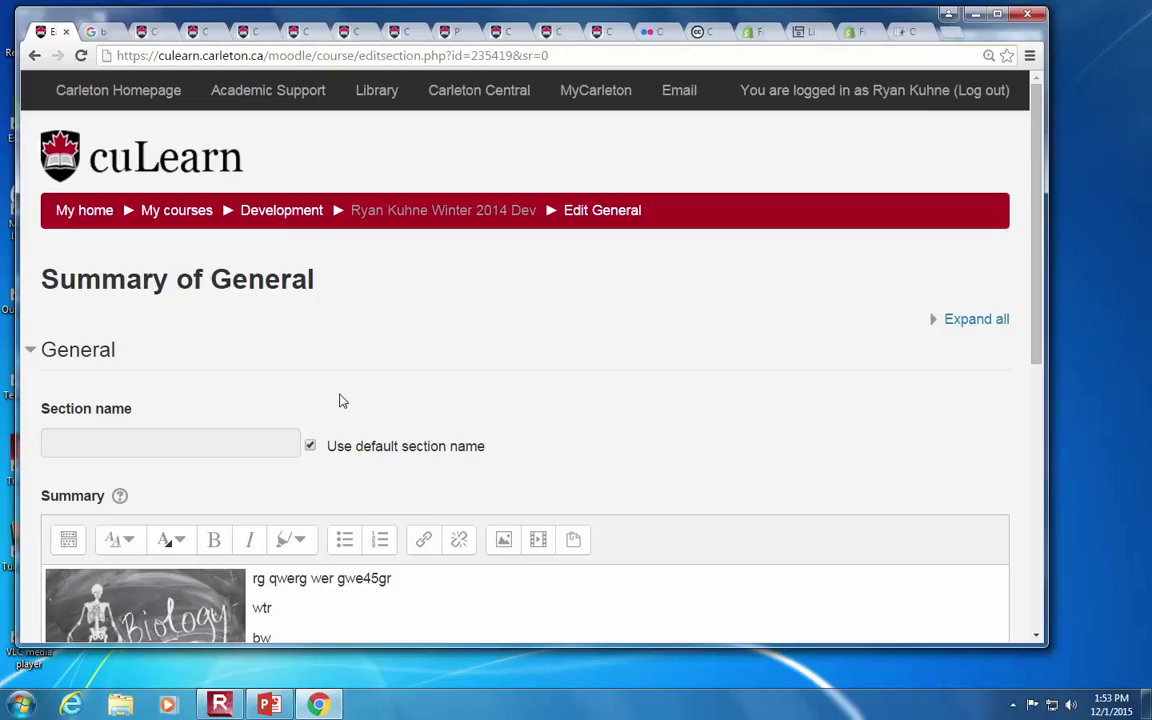
scroll(340, 400, down, 2)
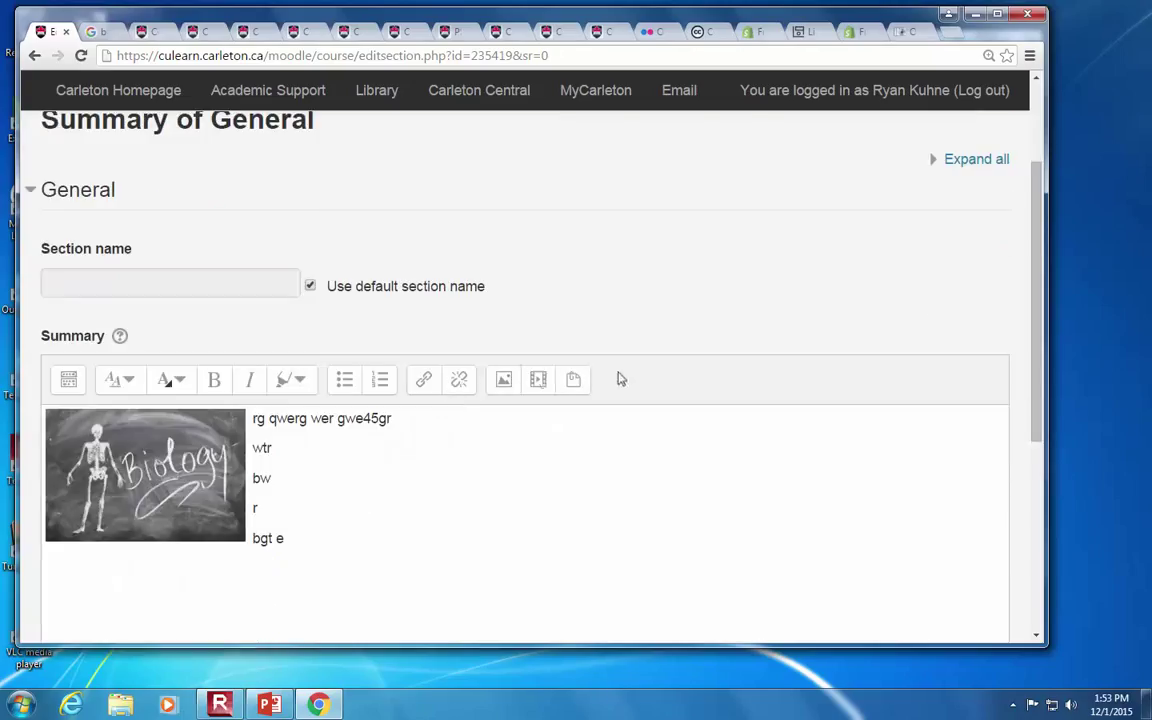
click(67, 381)
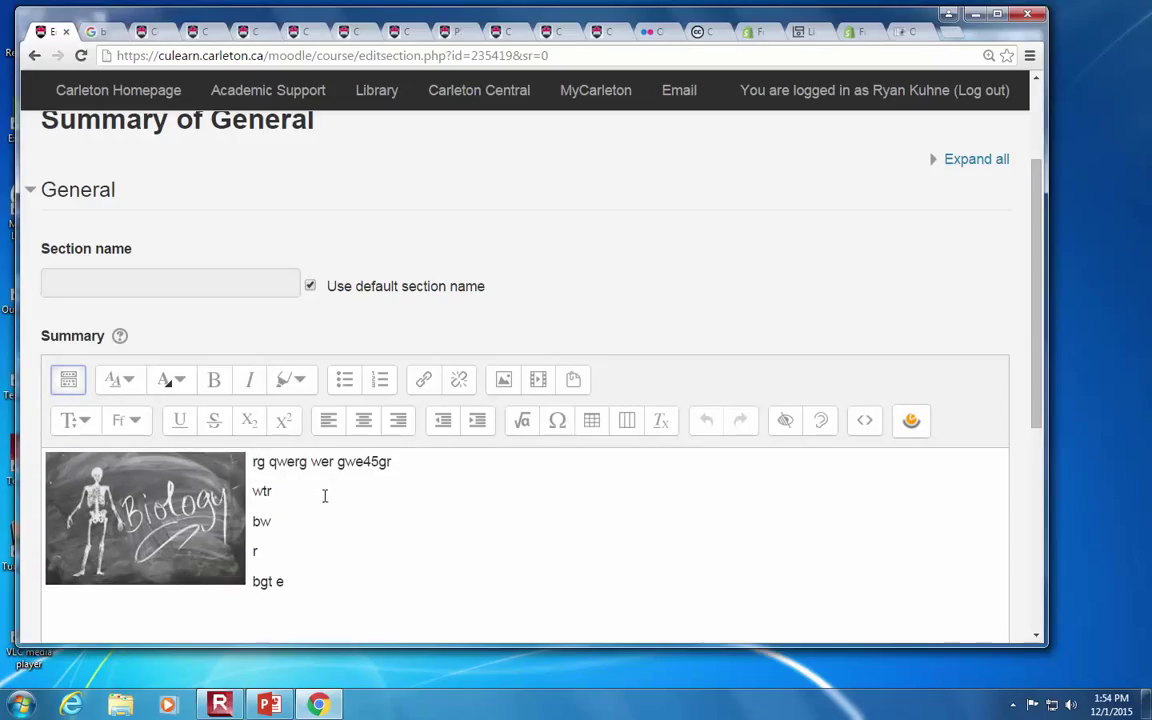
click(900, 33)
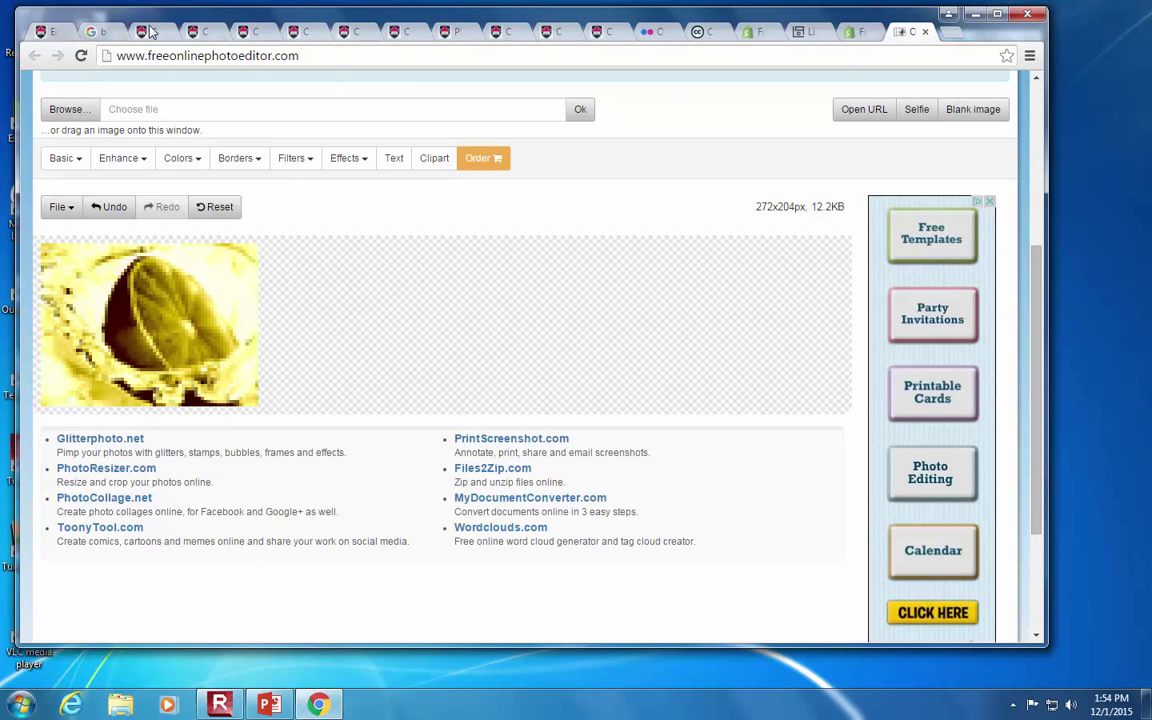
click(58, 30)
click(270, 705)
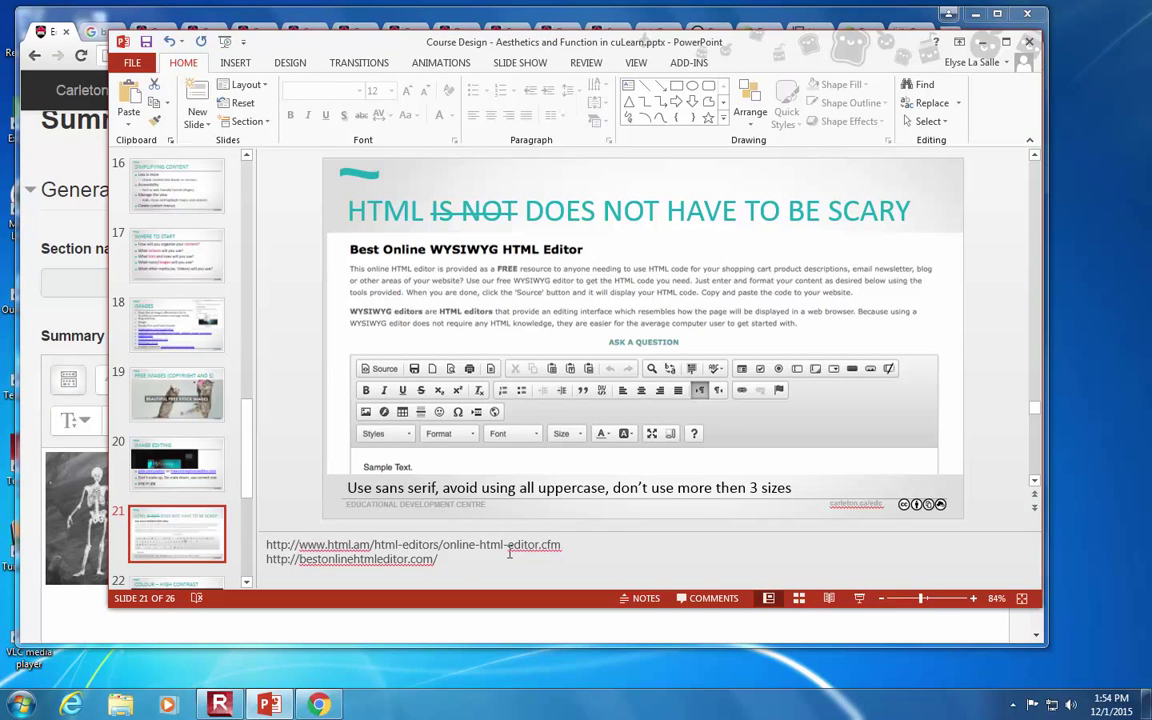
double_click(430, 559)
click(428, 561)
drag(437, 560, 270, 564)
key(ctrl+c)
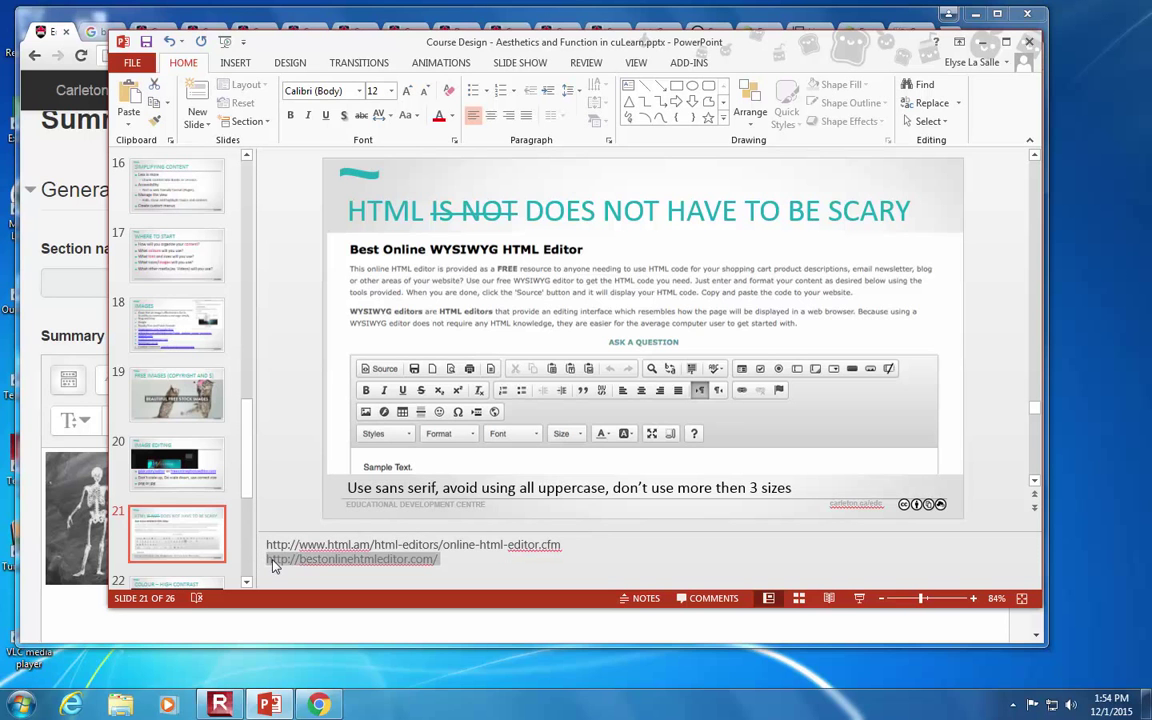
Step: Load bestonlinehtmleditor.com in Chrome in place of the photo editor page, leaving the edited lime image unsaved
click(59, 180)
click(164, 55)
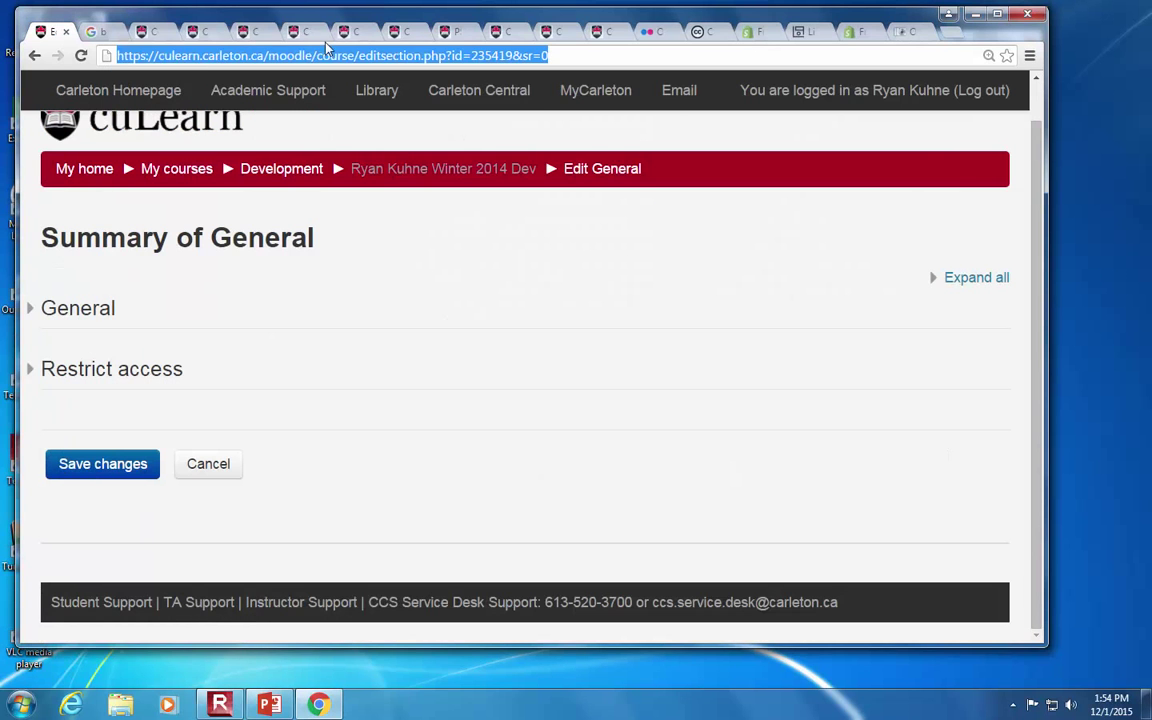
click(910, 31)
click(802, 57)
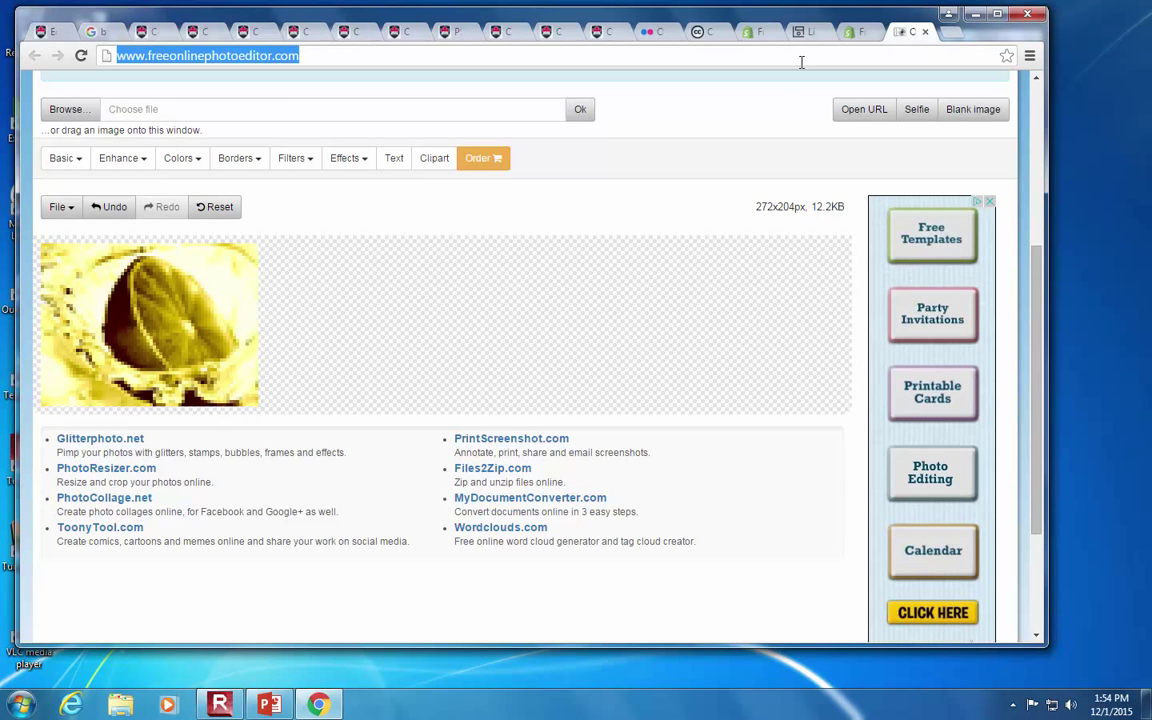
key(ctrl+v)
key(Return)
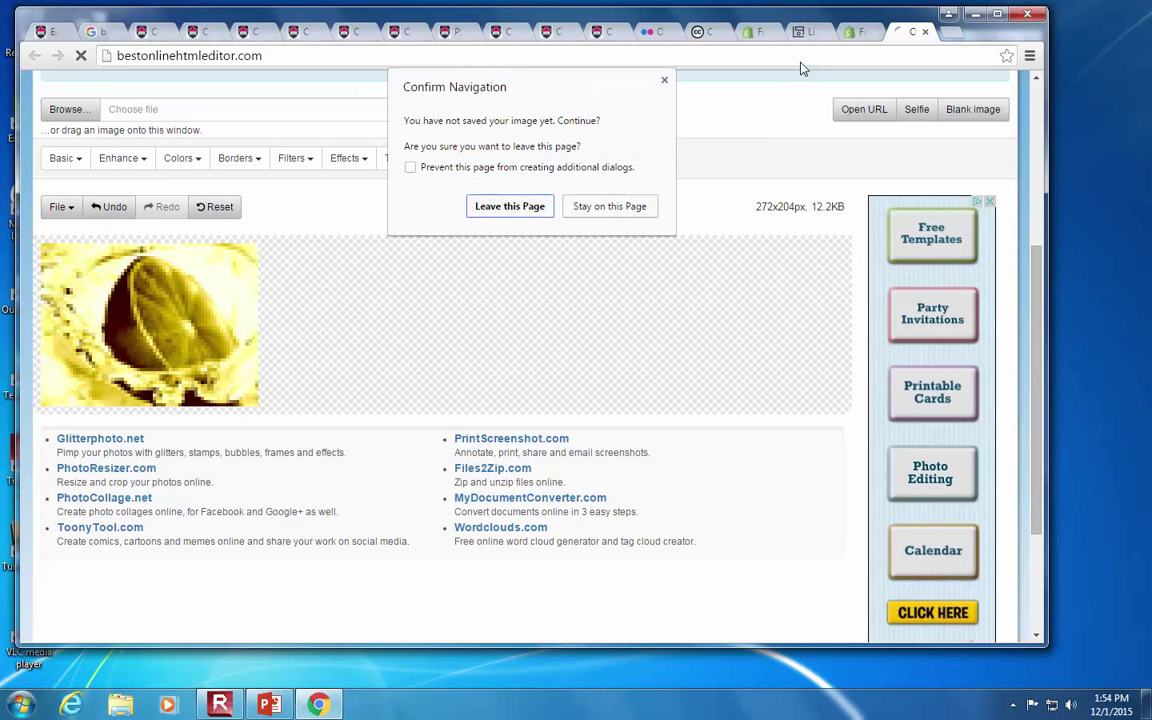
click(515, 206)
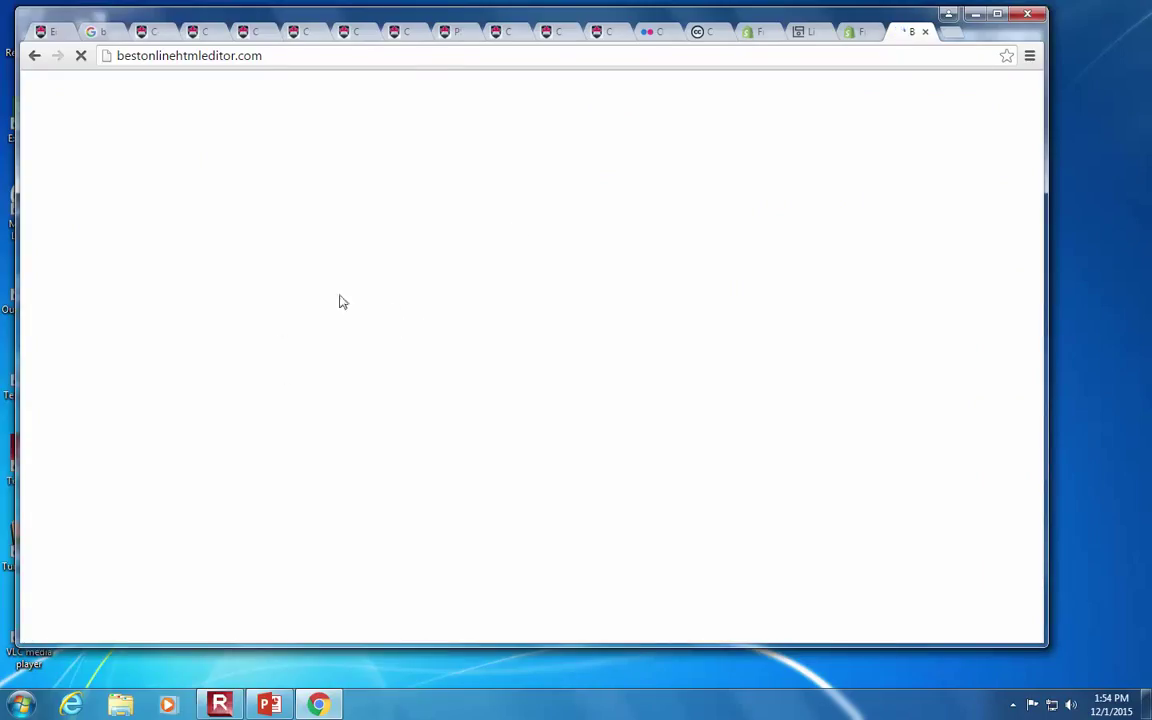
Step: Replace the editor's sample text with a copy of the Best Online WYSIWYG HTML Editor heading and its two introductory paragraphs
drag(167, 210, 730, 297)
key(ctrl+c)
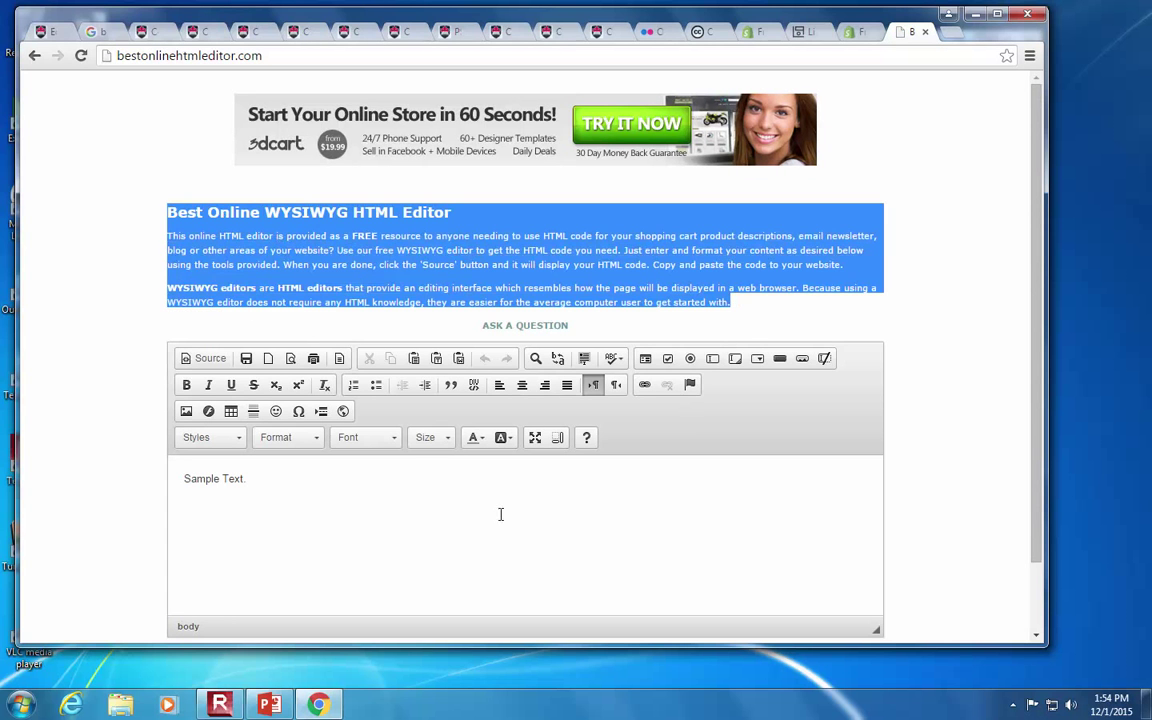
click(437, 496)
key(ctrl+a)
key(ctrl+v)
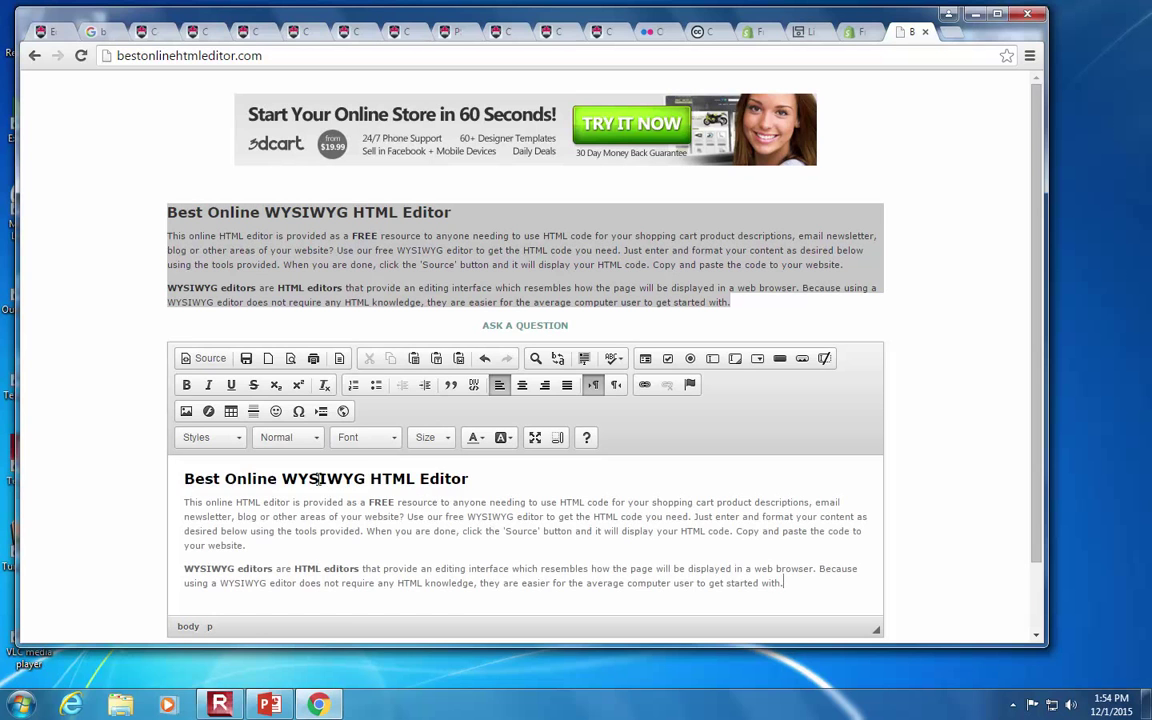
Step: Colour the heading in the editor light purple using a custom colour from the extended palette
triple_click(325, 478)
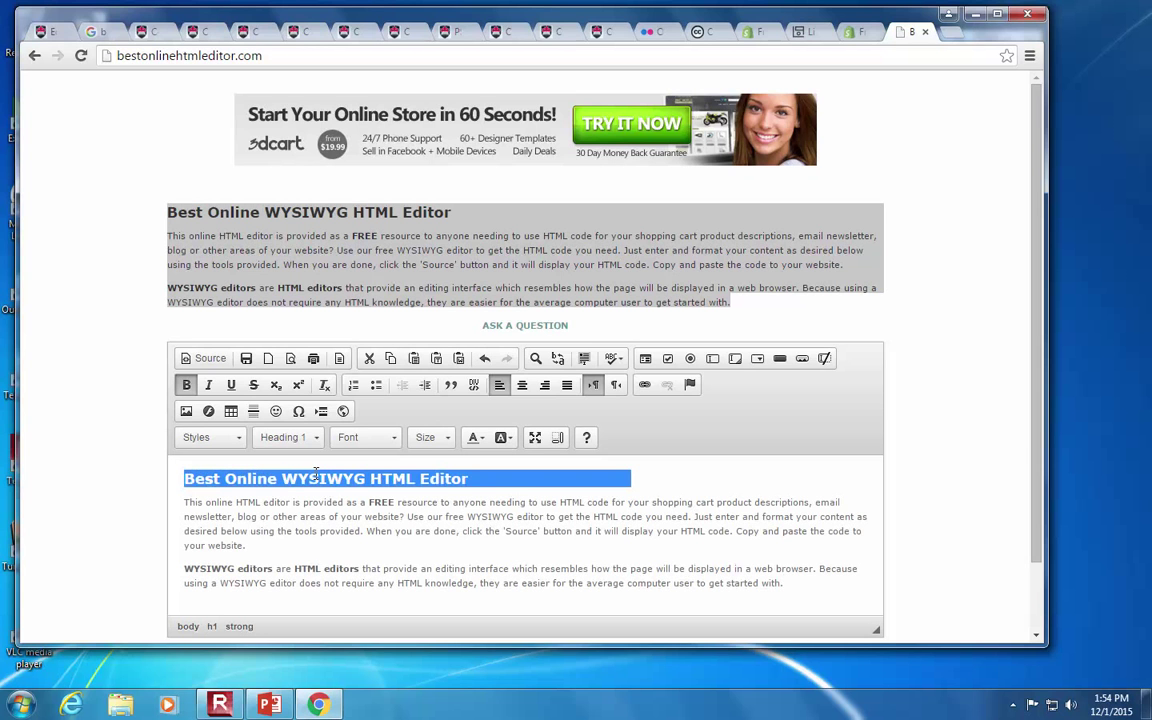
click(476, 437)
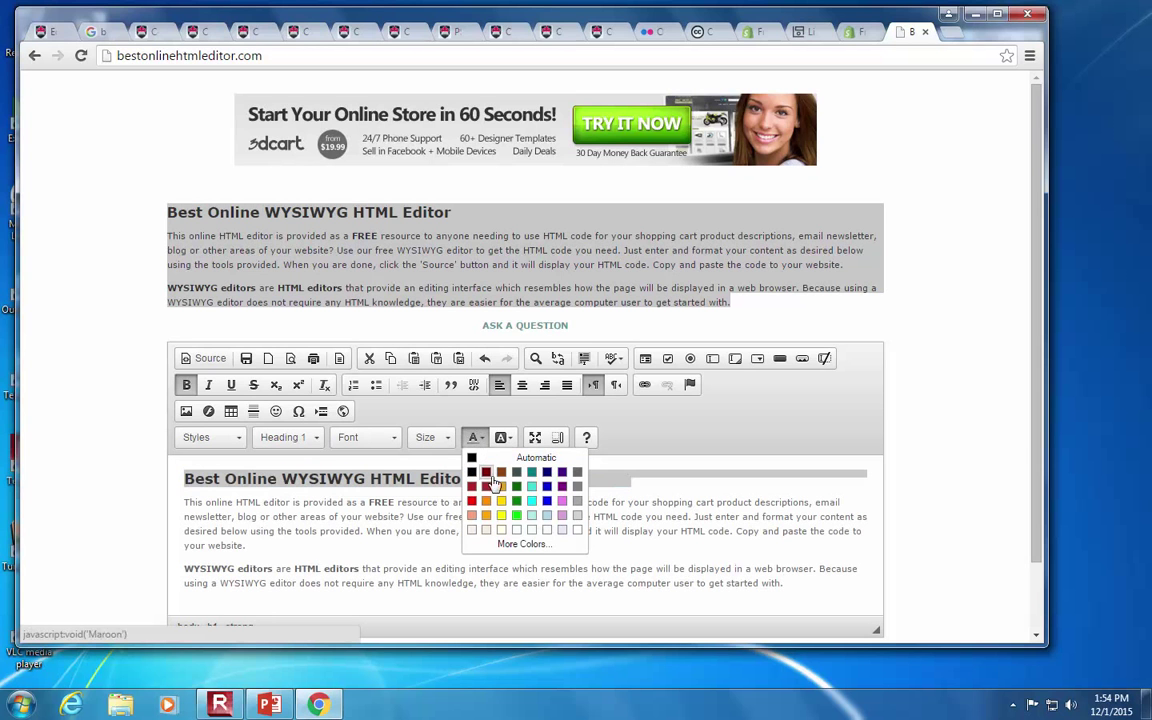
click(523, 545)
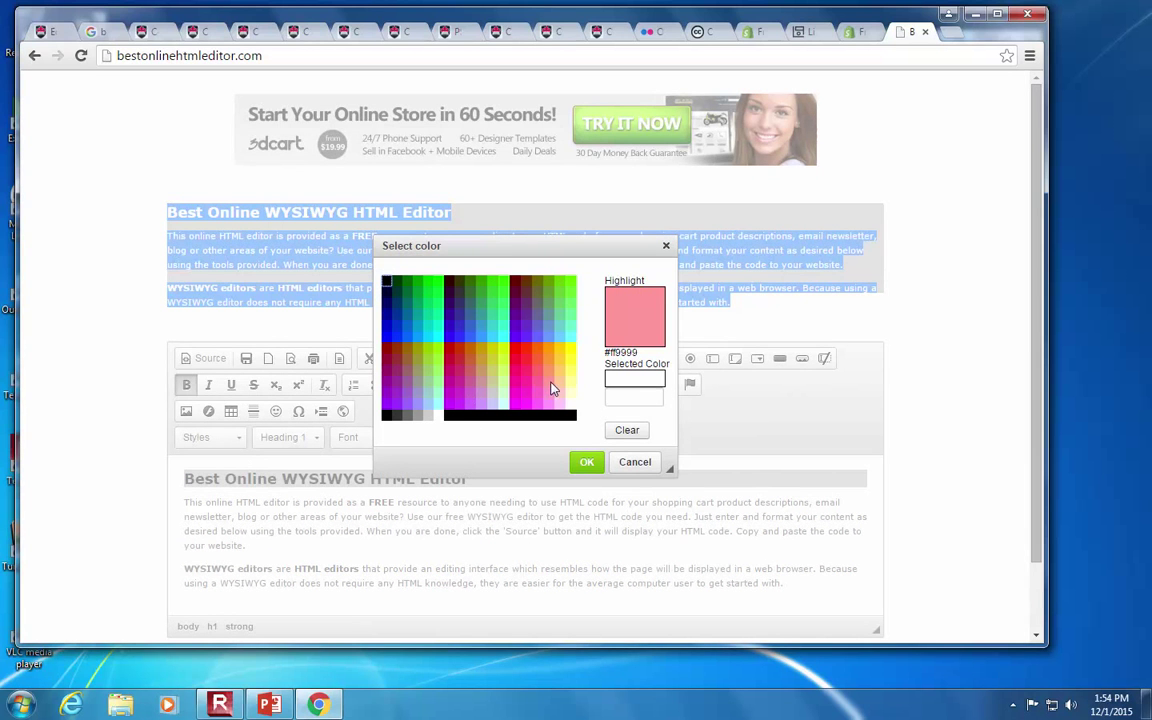
click(480, 400)
click(587, 462)
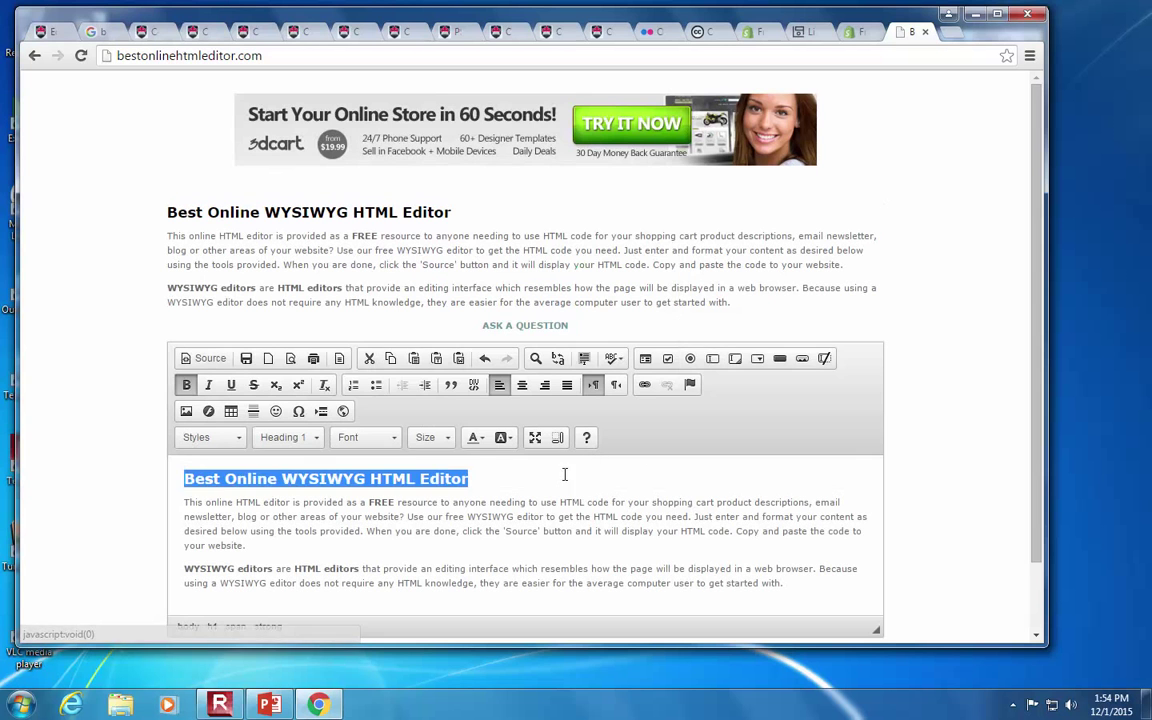
click(445, 516)
Step: Set the heading's font to Georgia and make it italic
triple_click(196, 479)
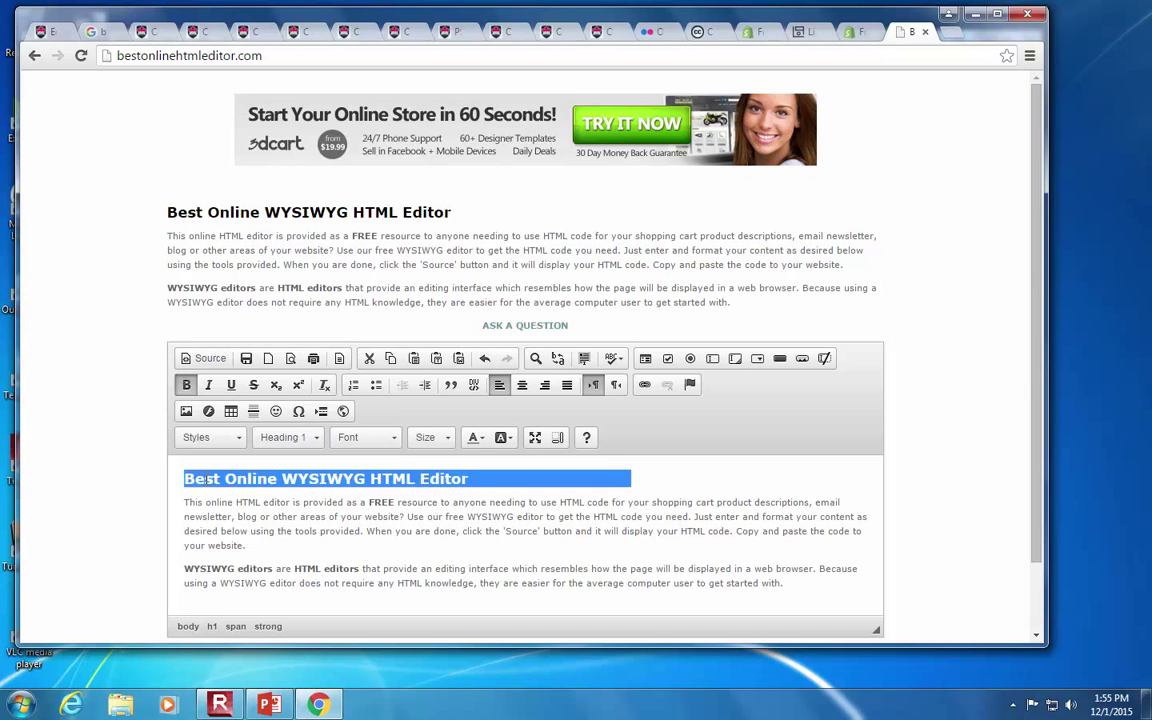
click(355, 440)
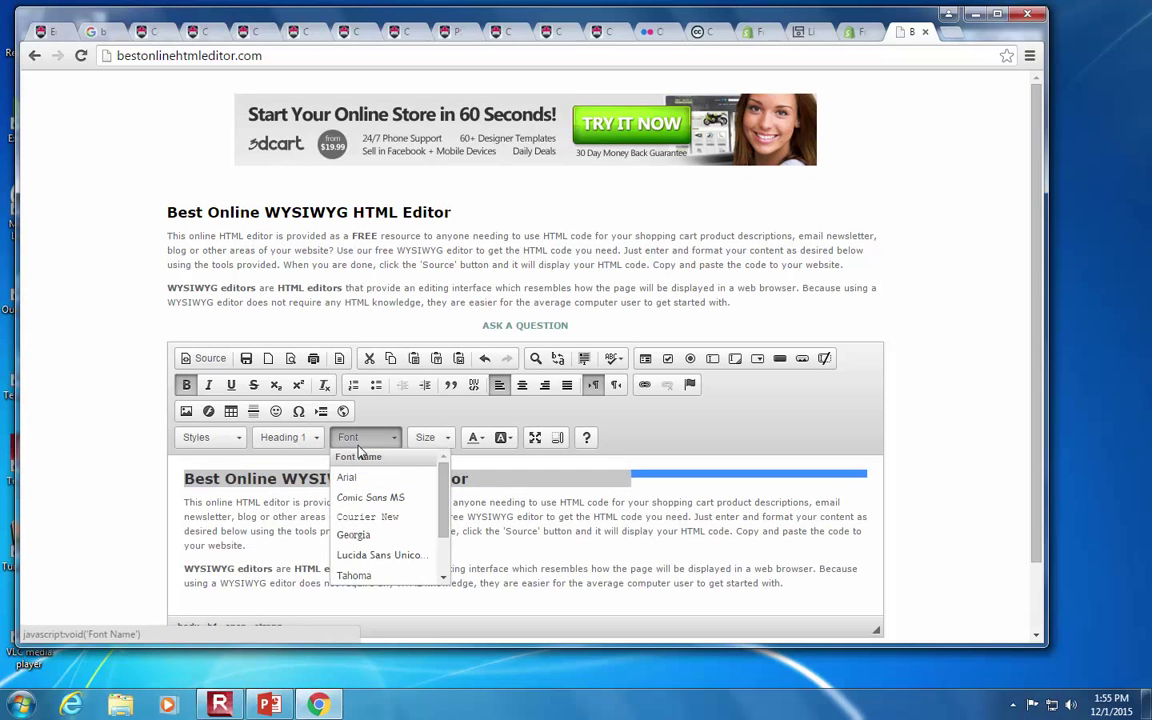
click(374, 534)
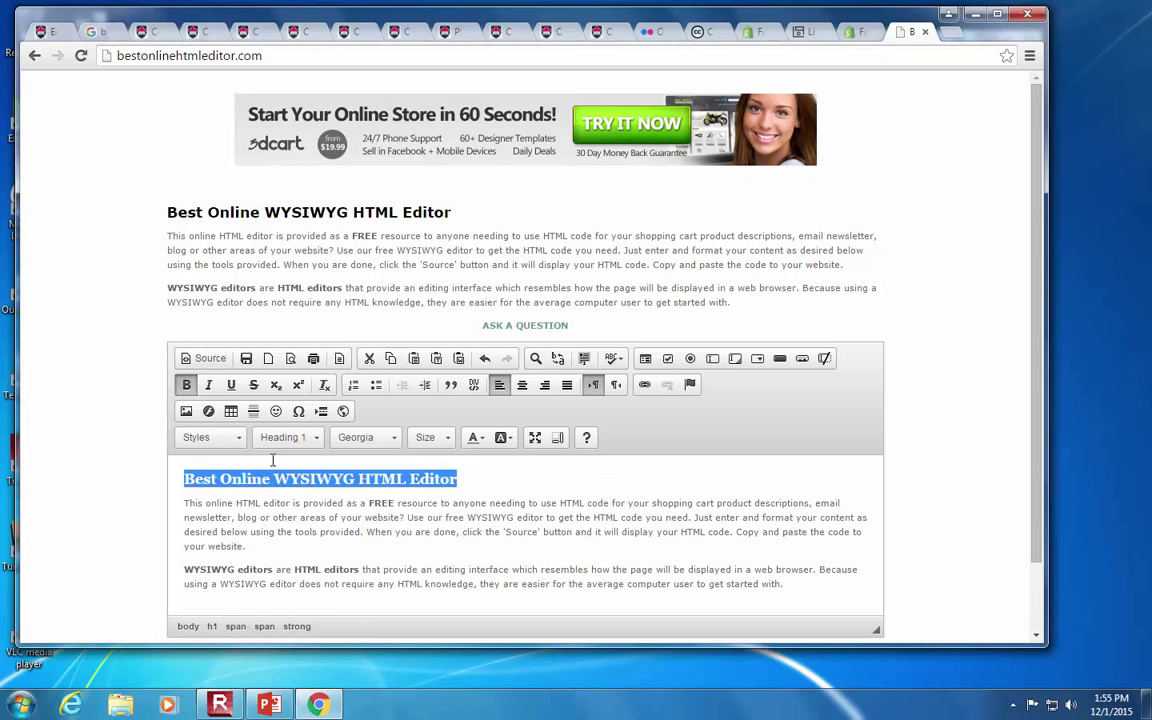
click(208, 385)
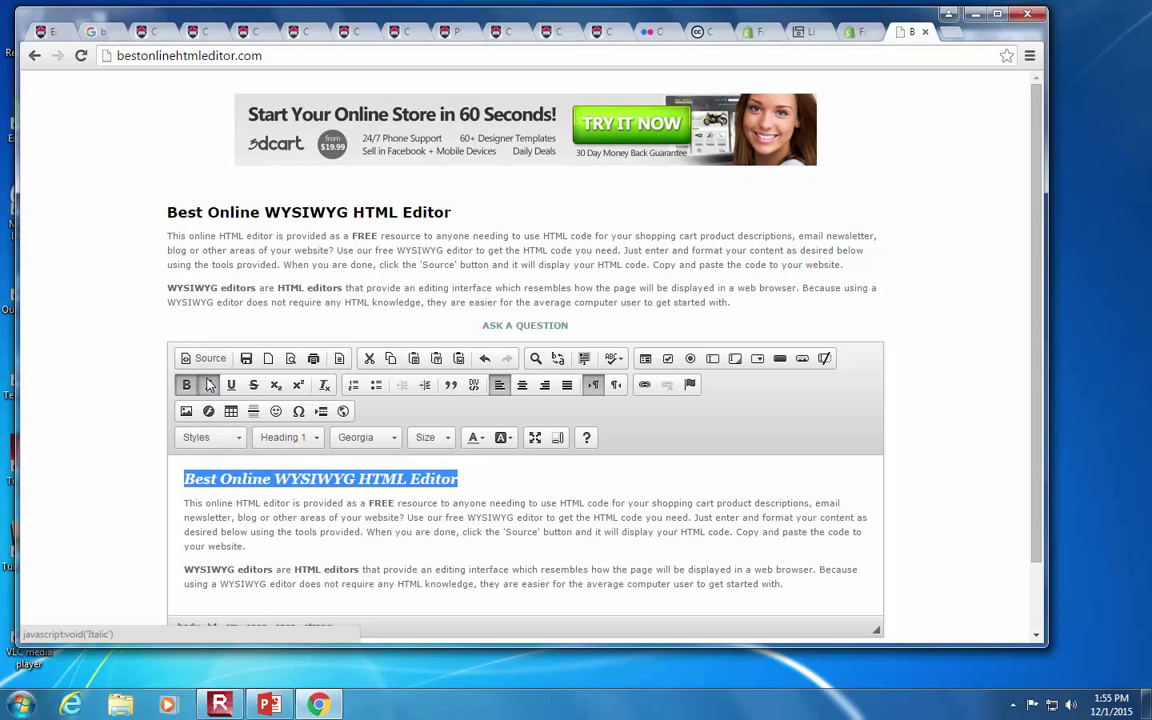
Step: Change the heading's paragraph format to Normal and set its font size to 26
click(285, 437)
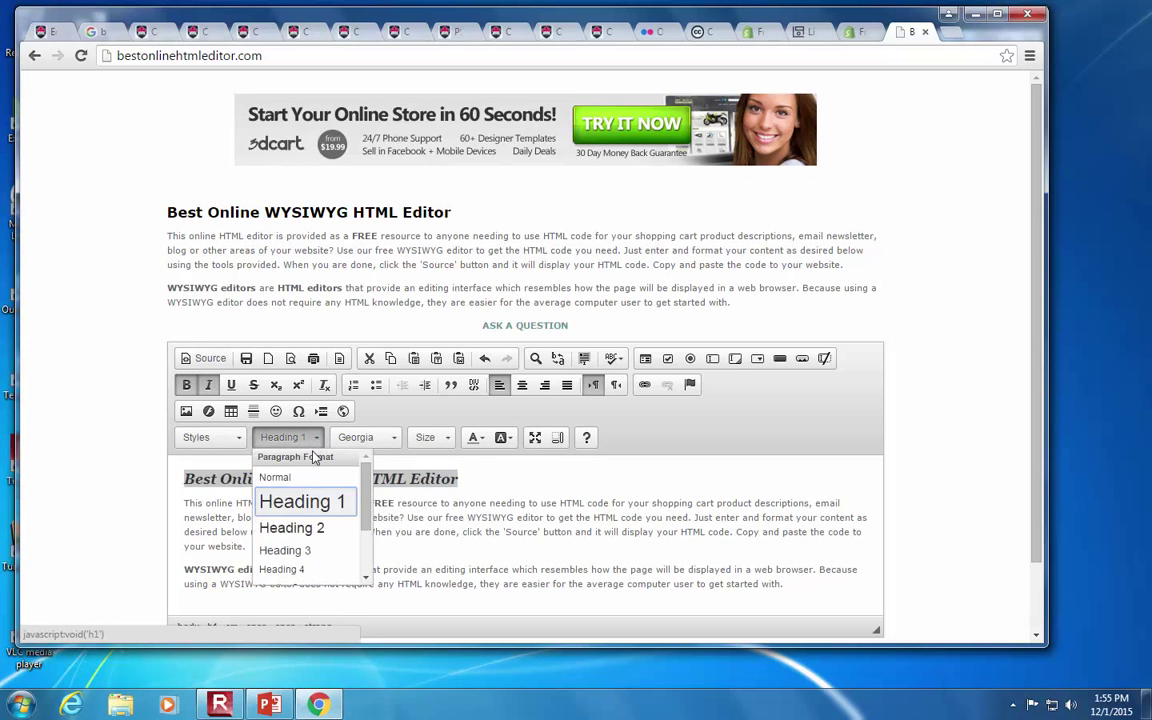
click(305, 477)
click(362, 437)
click(428, 437)
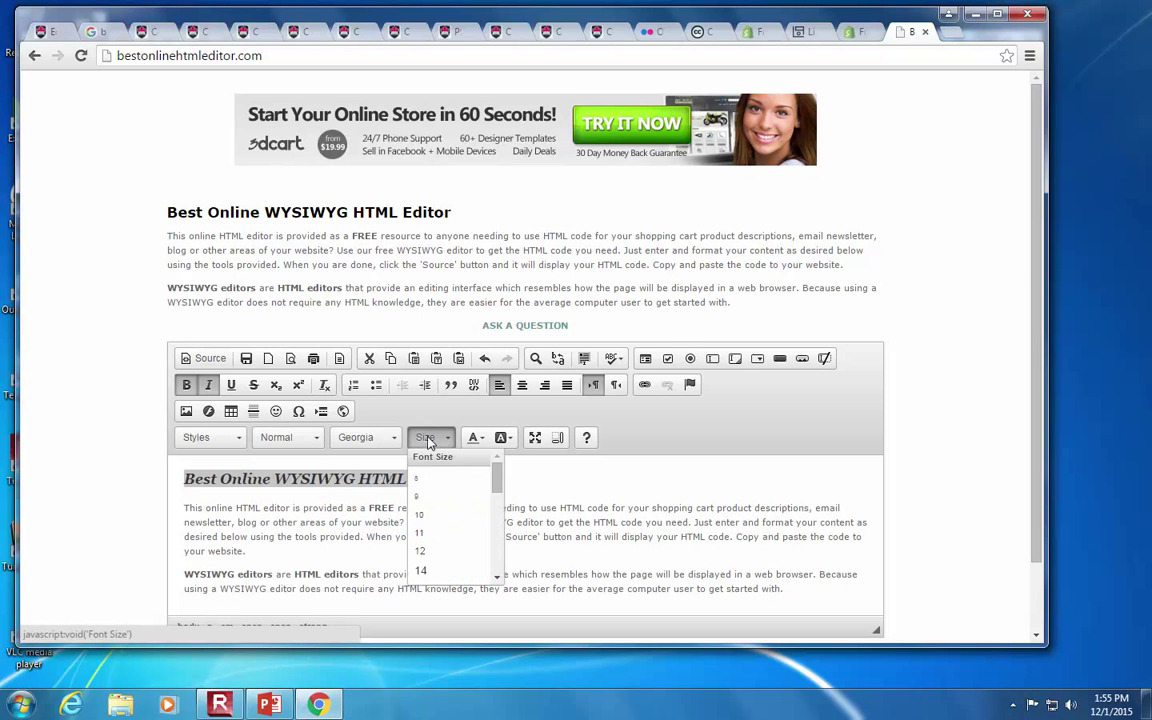
scroll(432, 555, down, 2)
click(427, 563)
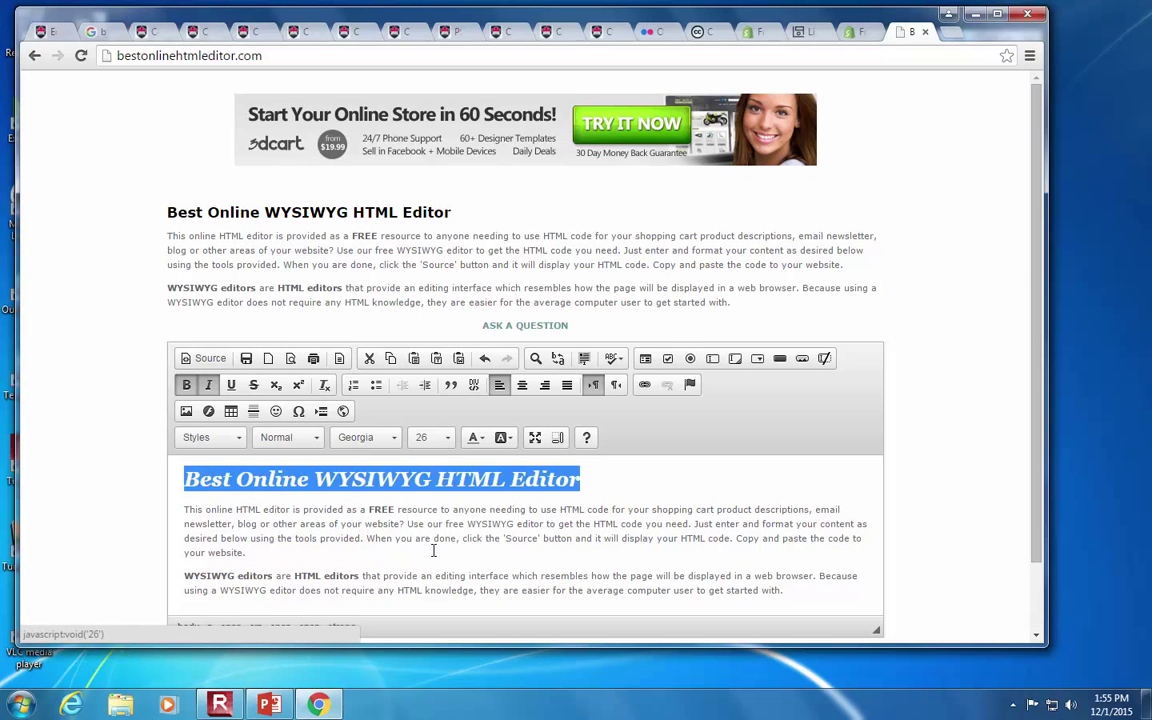
Step: Colour the first paragraph below the heading a lighter gray
click(281, 553)
drag(281, 553, 175, 509)
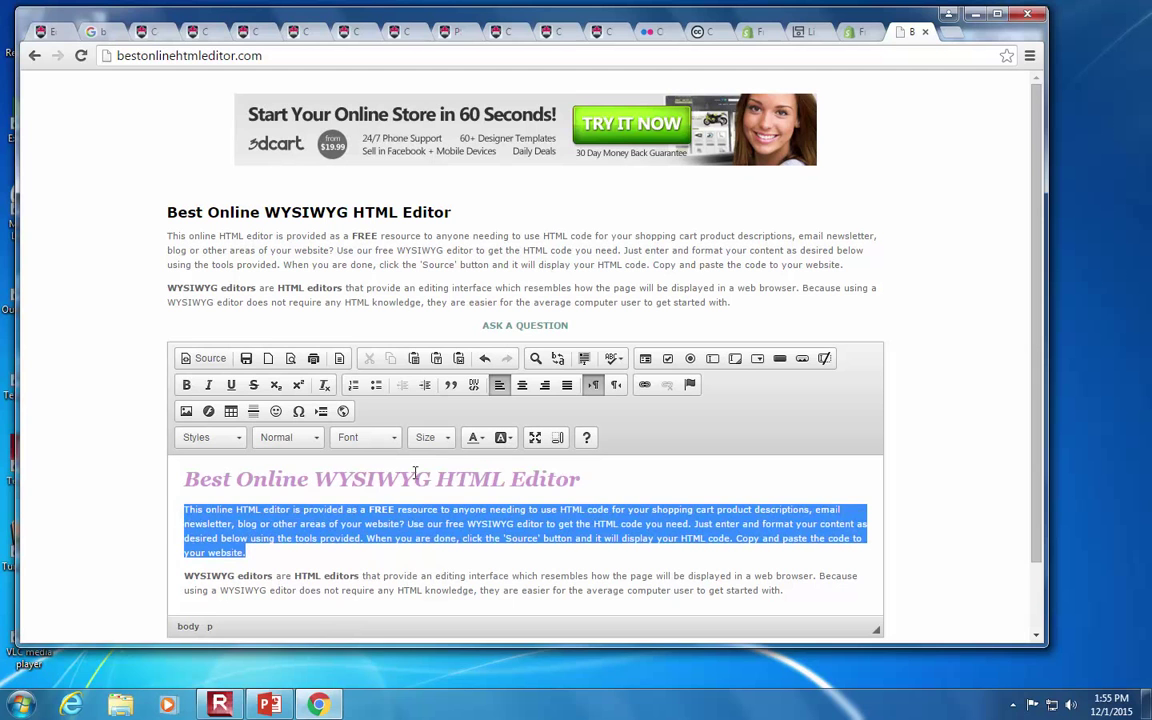
click(474, 437)
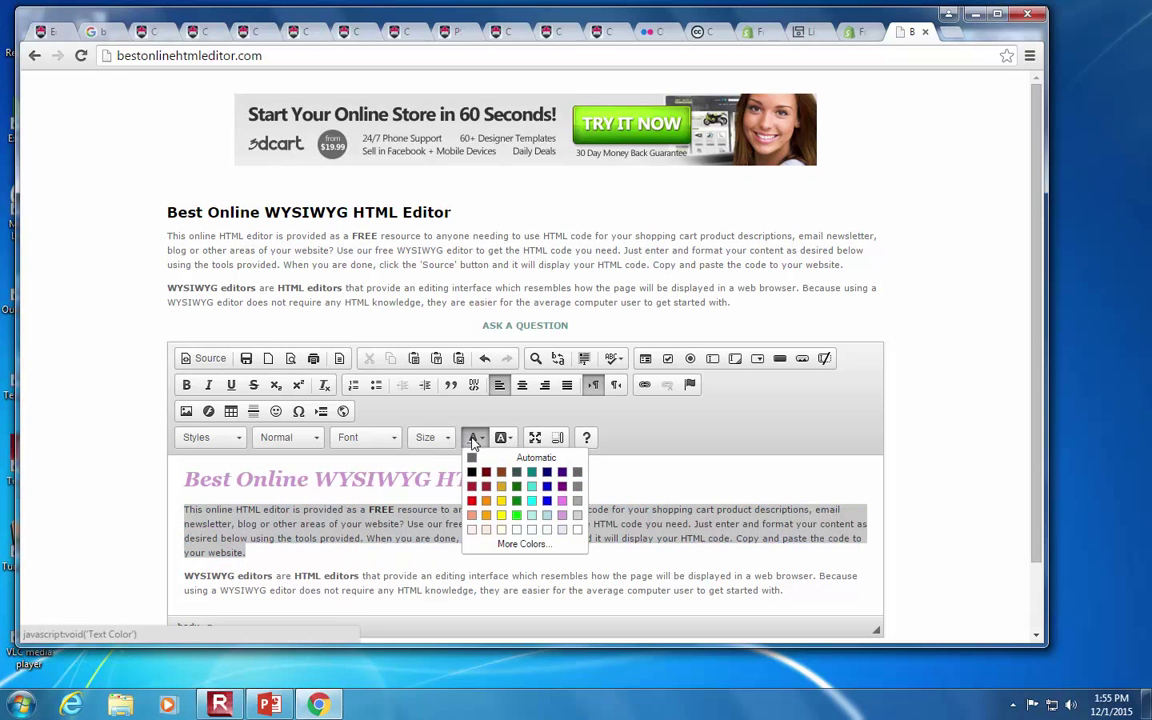
click(576, 515)
click(403, 576)
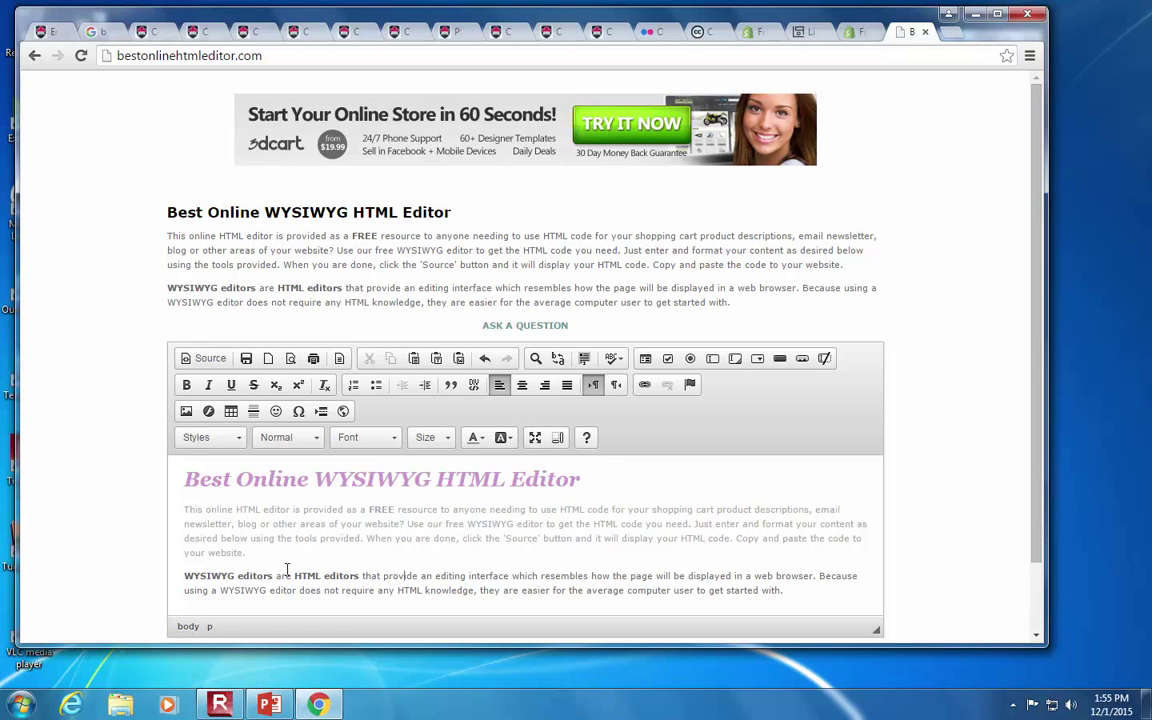
Step: Copy the formatted heading and first paragraph, and reopen the General section's summary for editing from the cuLearn course page
drag(253, 548, 160, 461)
key(ctrl+c)
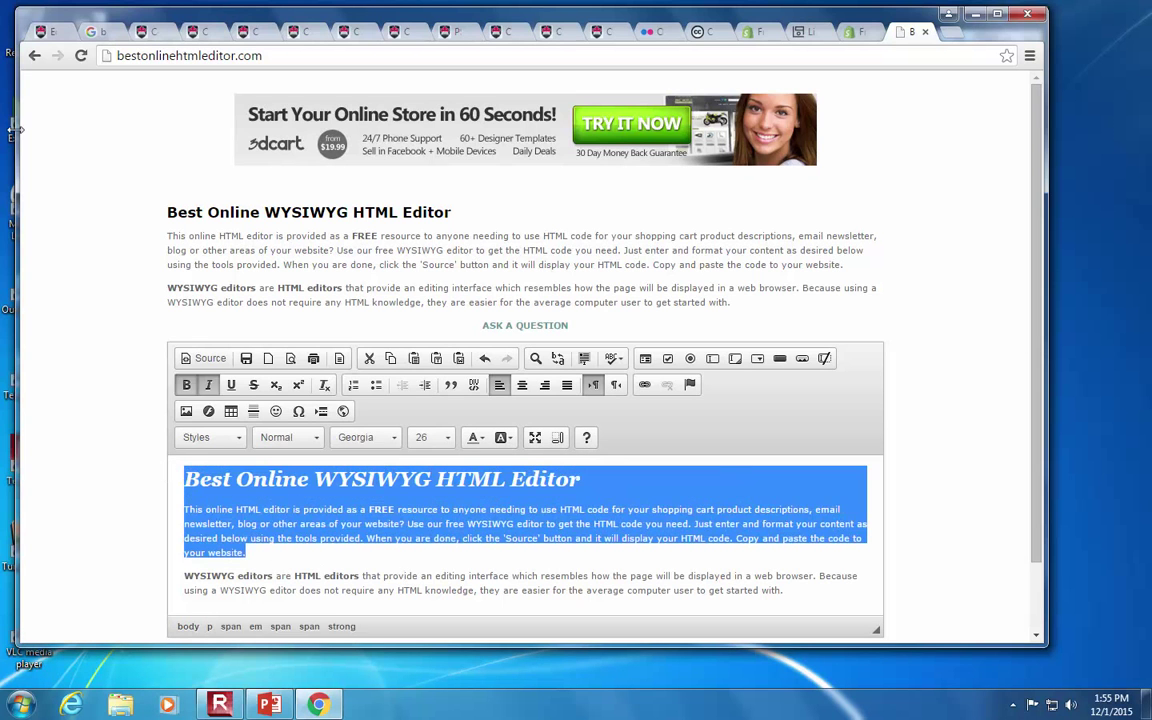
click(52, 31)
scroll(115, 330, up, 1)
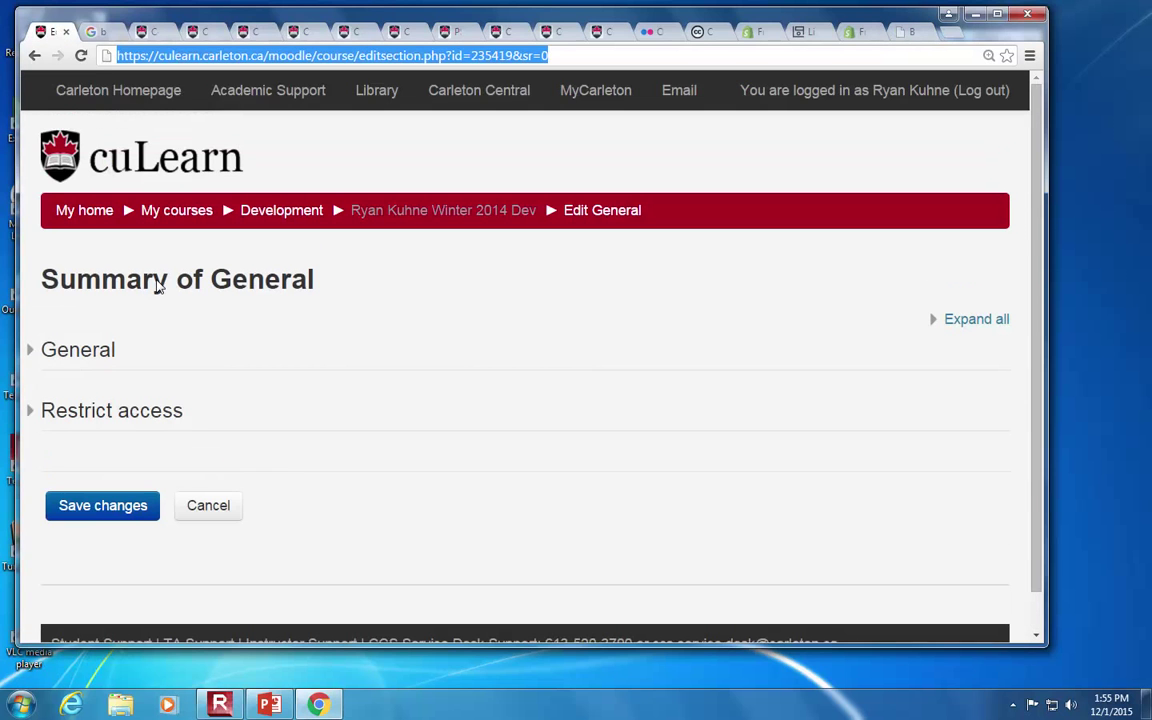
click(210, 506)
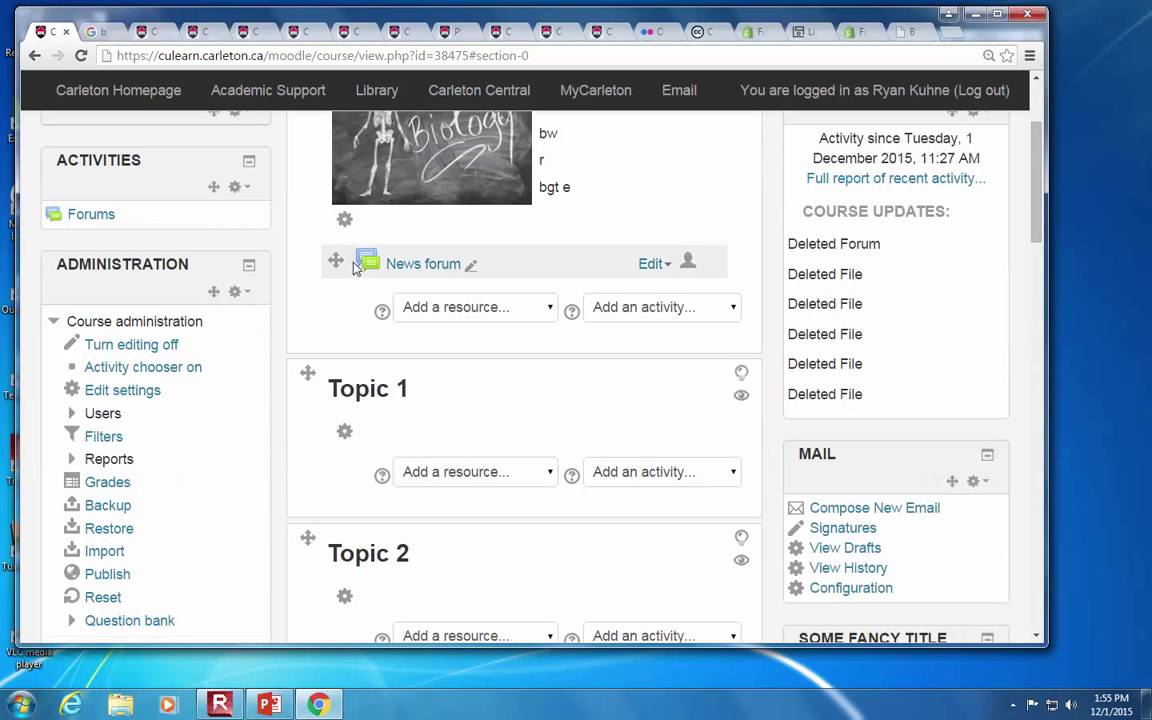
click(345, 221)
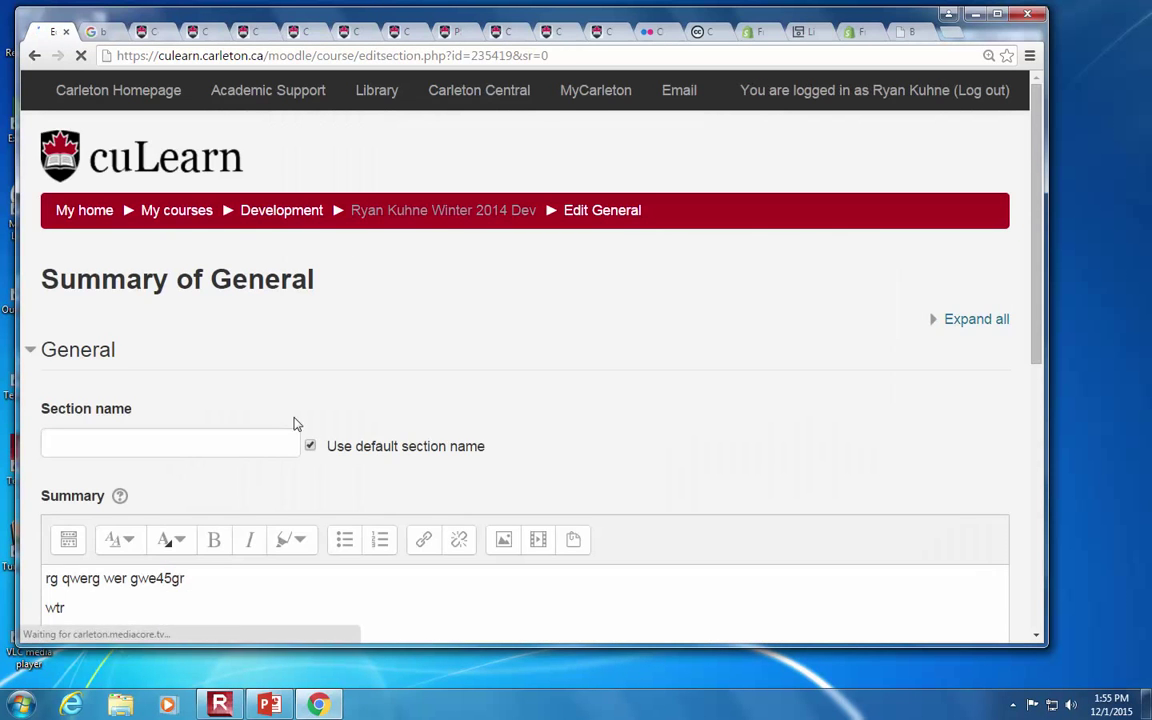
Step: Replace the placeholder text beside the Biology image with the copied formatted content, remove the stray letter r, and save the summary
scroll(290, 440, down, 2)
drag(303, 535, 258, 418)
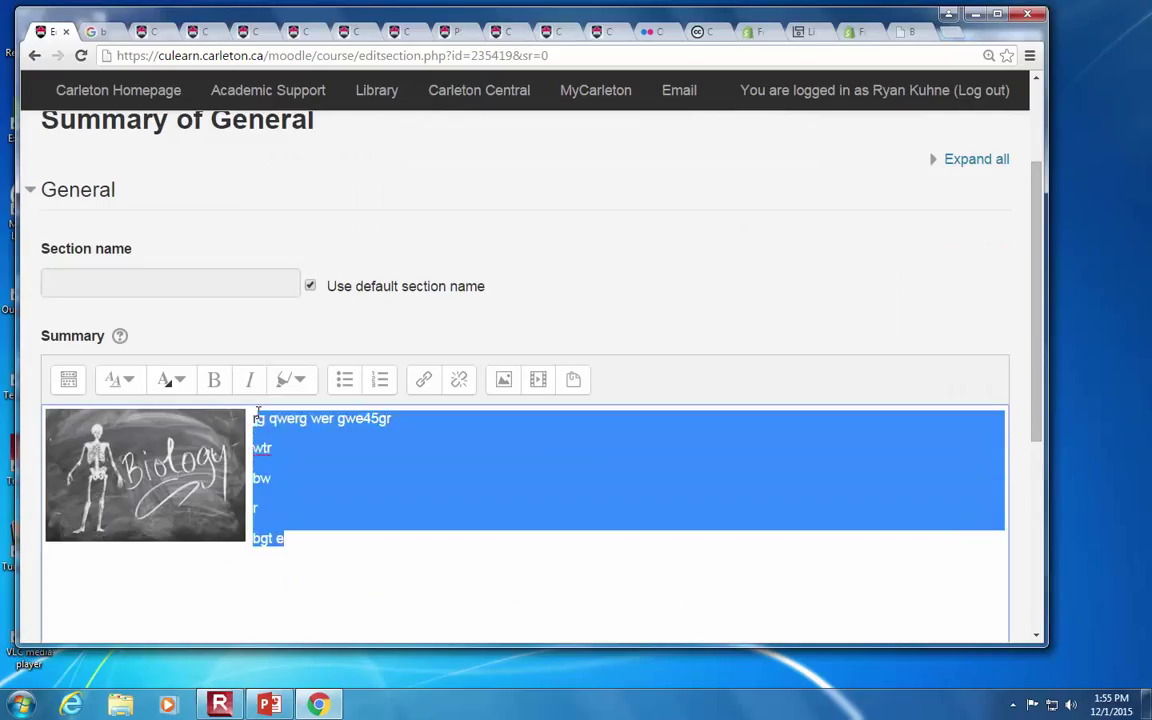
key(ctrl+v)
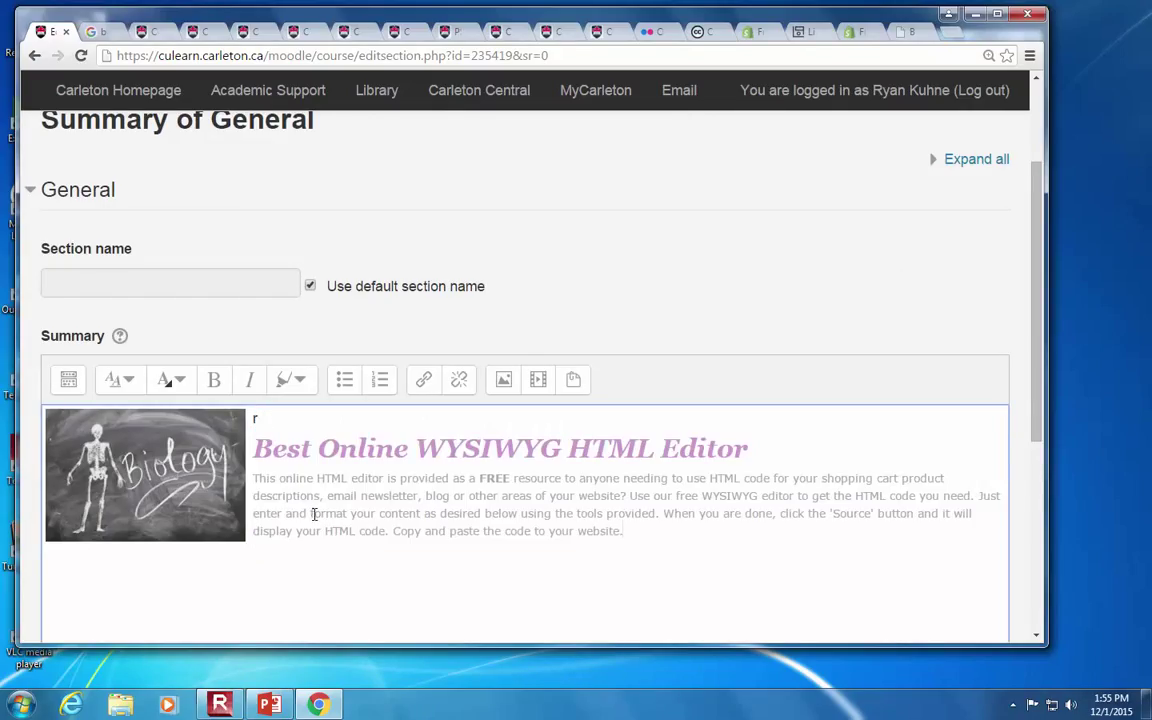
click(263, 420)
key(BackSpace)
scroll(200, 520, down, 3)
click(102, 606)
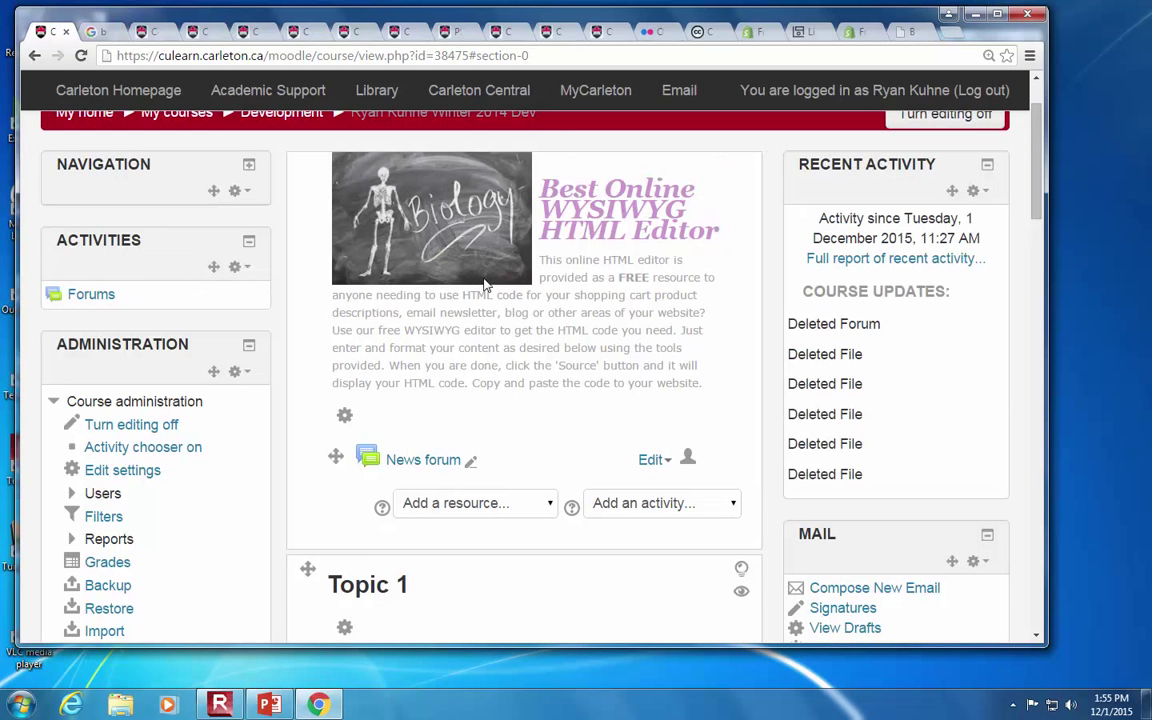
Step: Look over the cuLearn course page to check how the formatted summary displays beside the Biology image
scroll(440, 330, down, 2)
scroll(465, 353, up, 1)
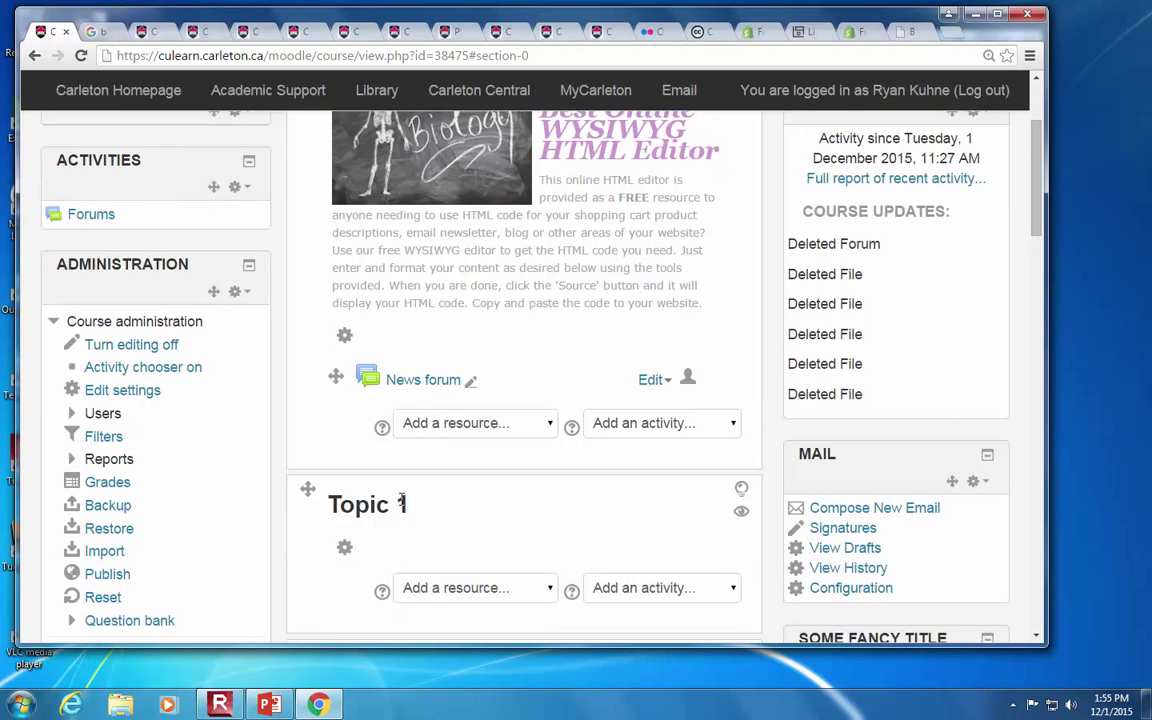
scroll(470, 490, down, 2)
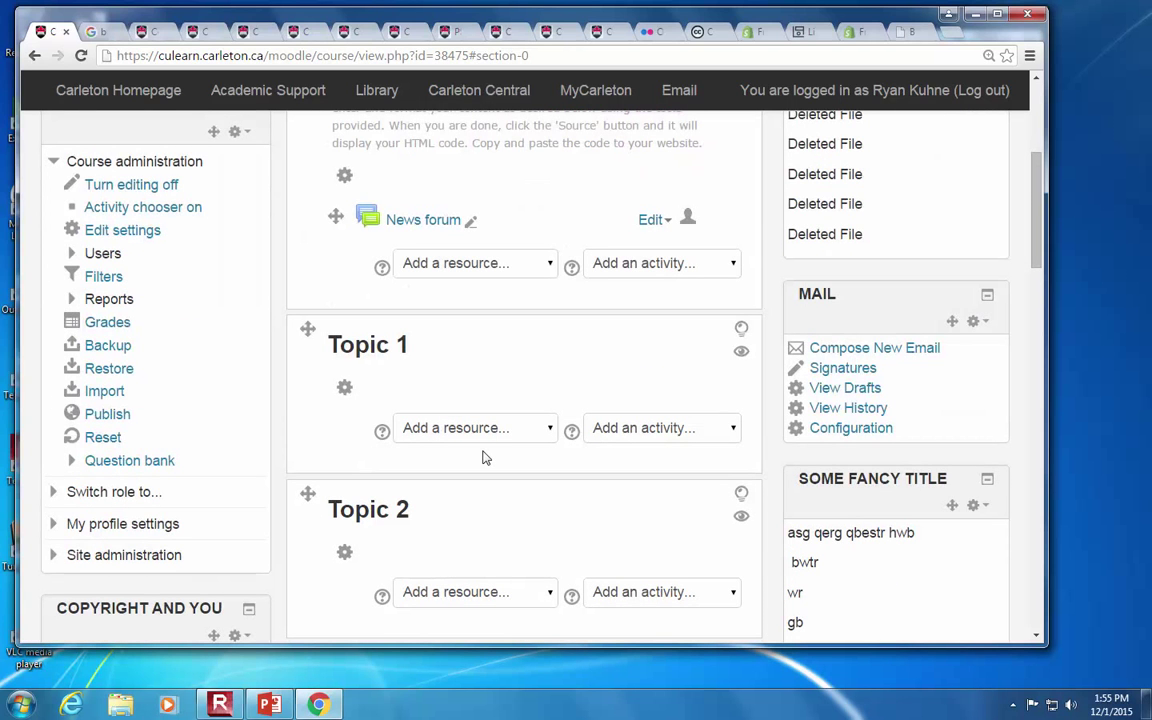
scroll(495, 509, up, 4)
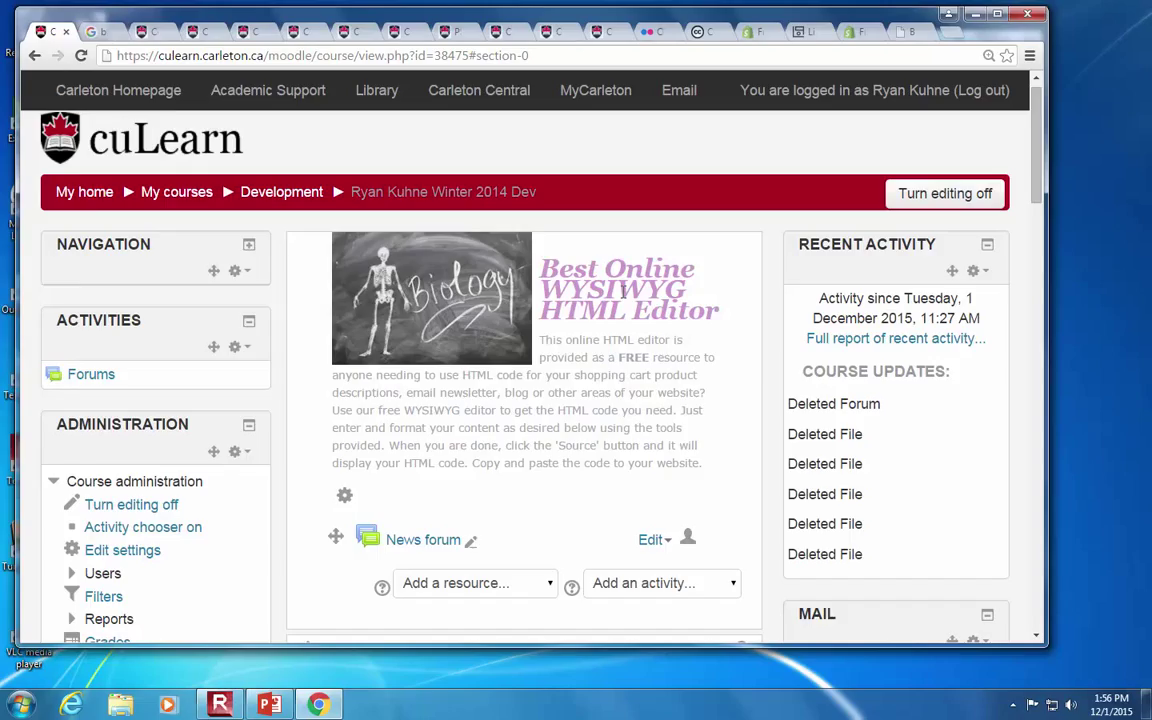
scroll(548, 320, down, 1)
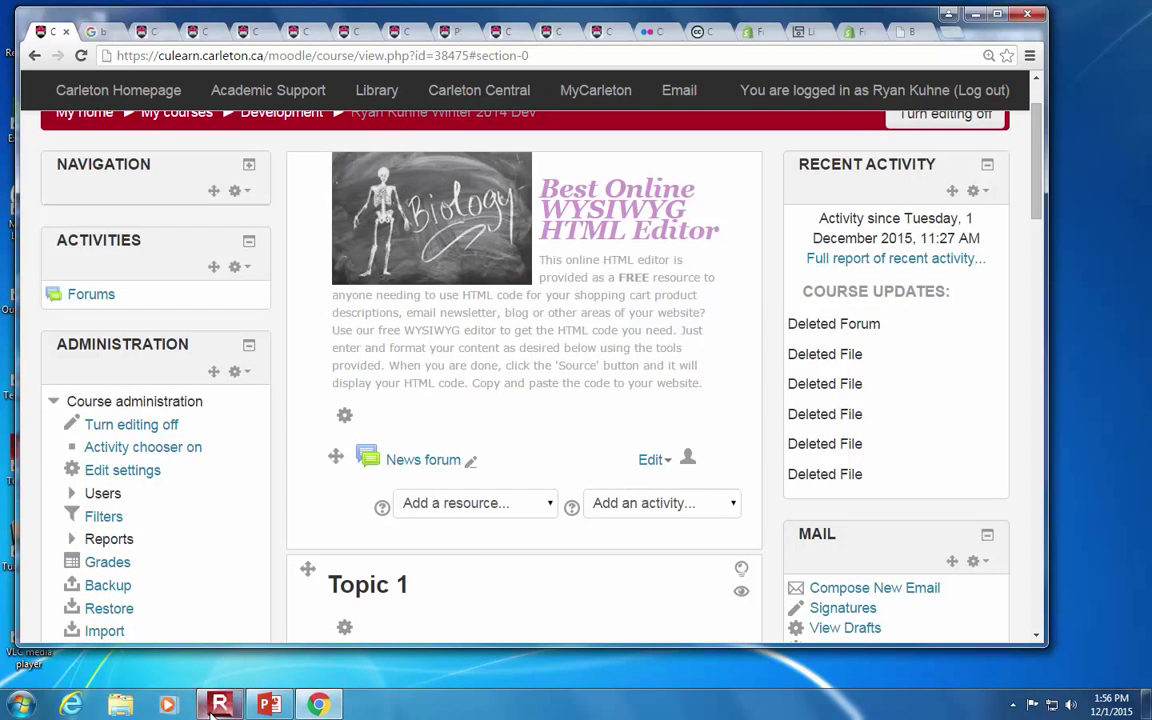
Step: Switch to PowerPoint, highlight DOES NOT HAVE in the title of slide 21, and return to the cuLearn course page
click(268, 705)
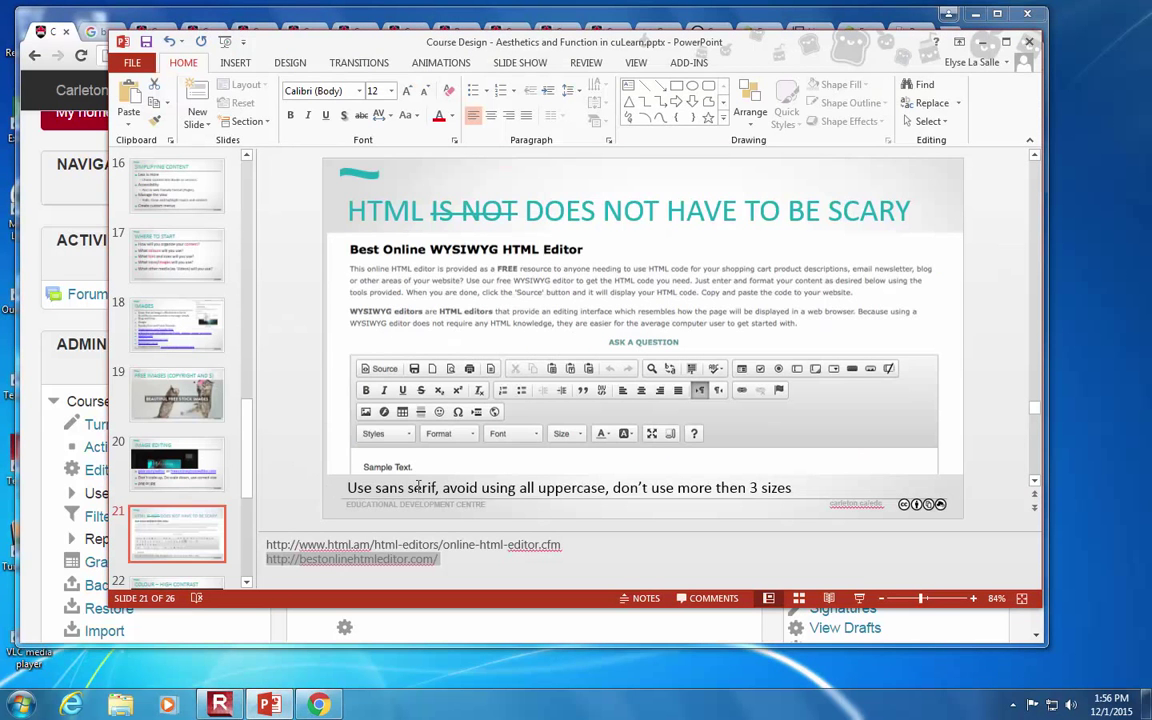
drag(682, 203, 525, 208)
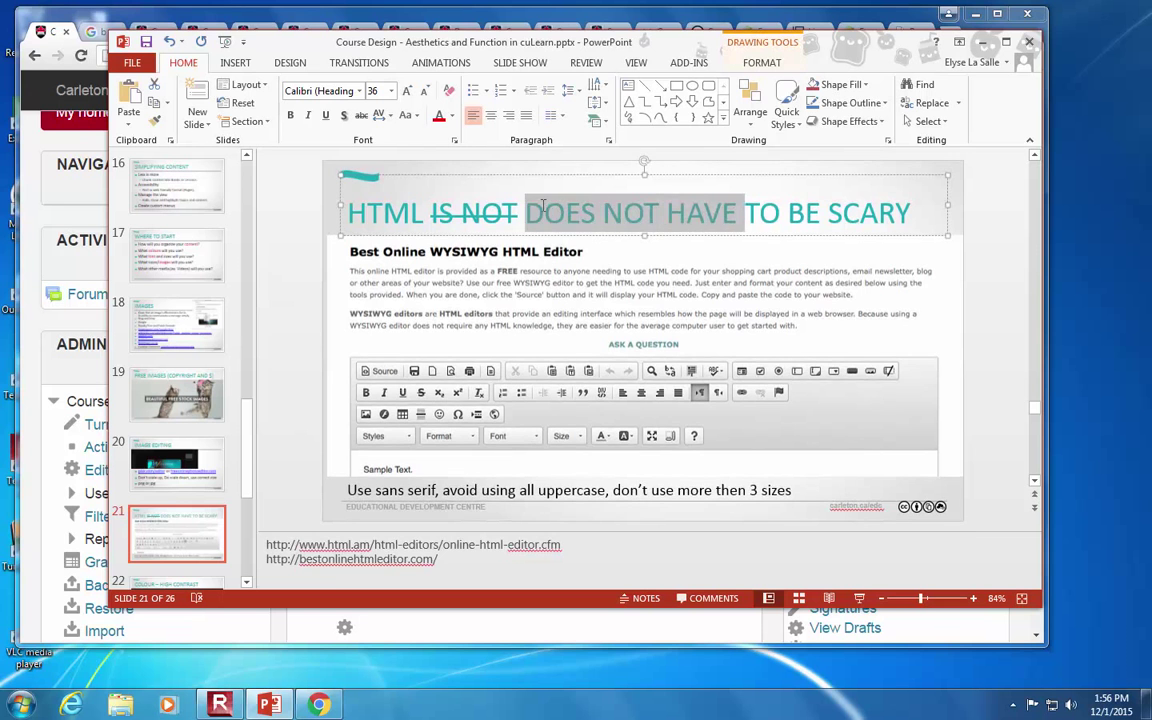
click(435, 625)
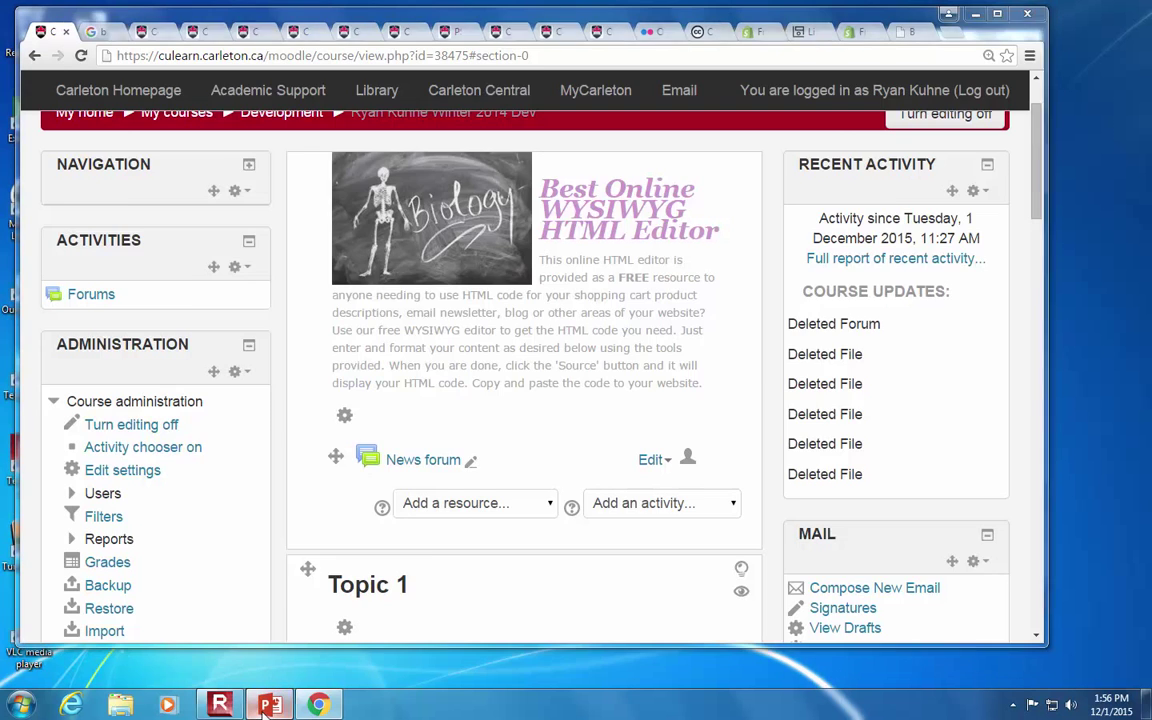
Step: Go to slide 22, about high-contrast colour, in PowerPoint and copy the color.adobe.com address from it
key(alt+Tab)
scroll(167, 505, down, 2)
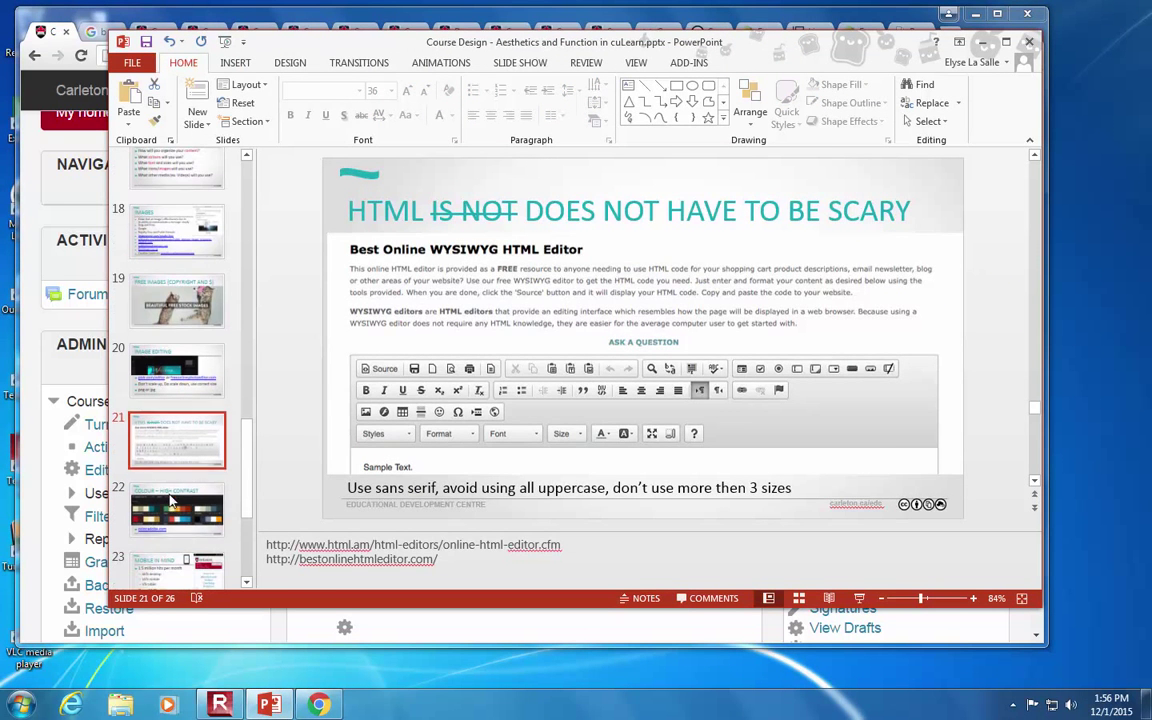
click(180, 505)
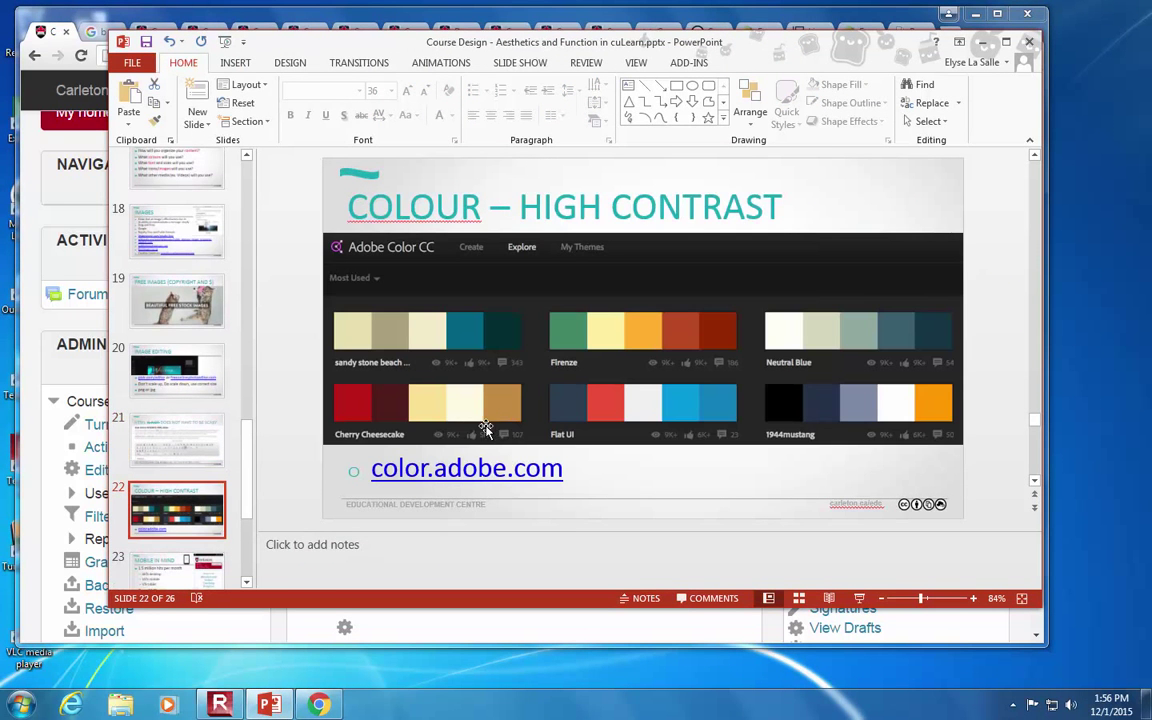
click(474, 467)
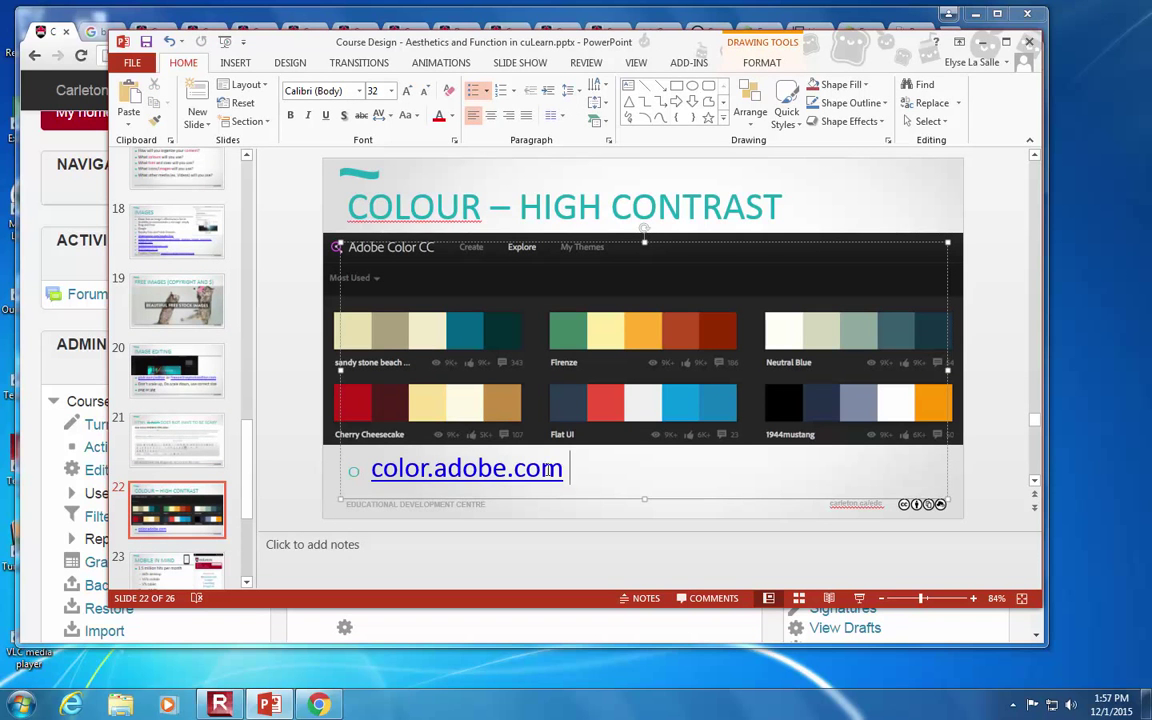
drag(565, 469, 371, 469)
key(ctrl+c)
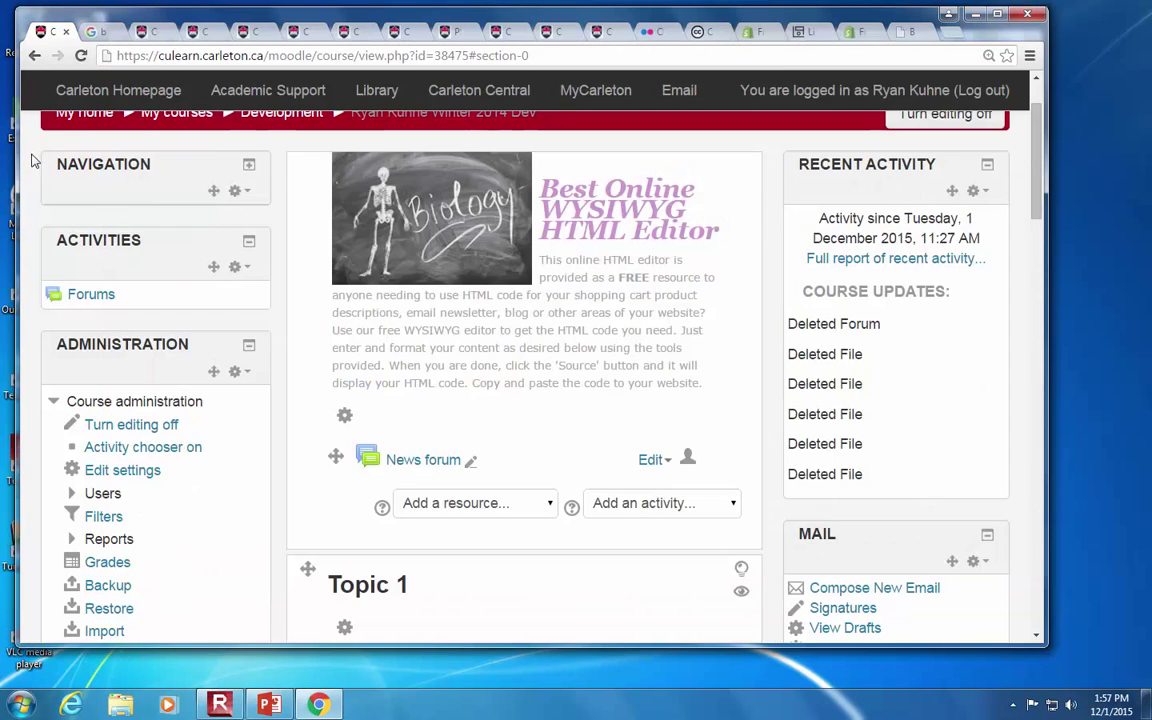
Step: Switch to Chrome and load color.adobe.com in a new tab
click(38, 145)
key(ctrl+t)
key(ctrl+v)
key(Return)
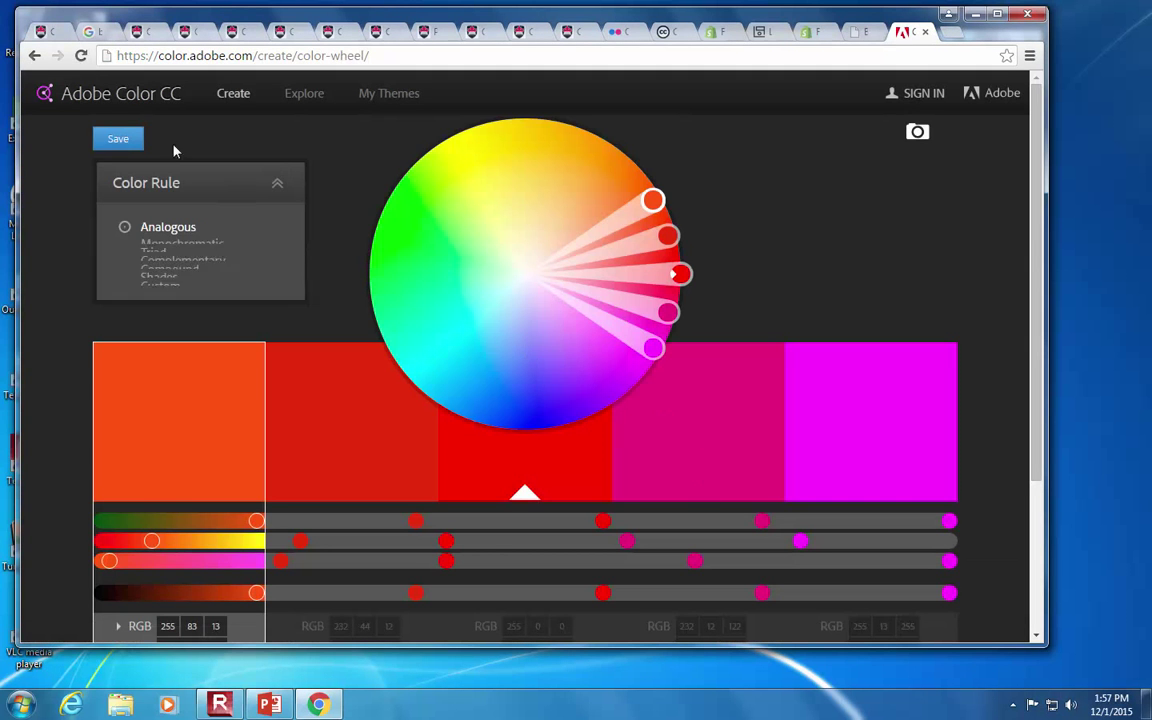
Step: Explore the published colour themes on Adobe Color and list the Most Popular ones
click(303, 93)
click(65, 136)
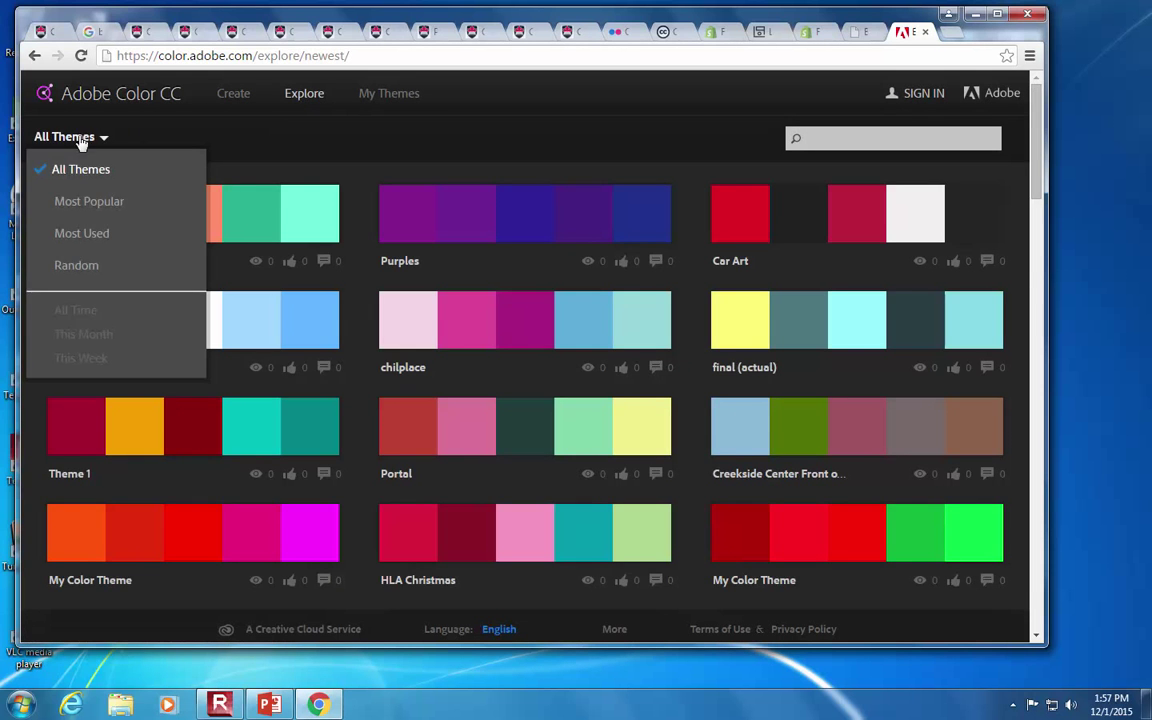
click(88, 198)
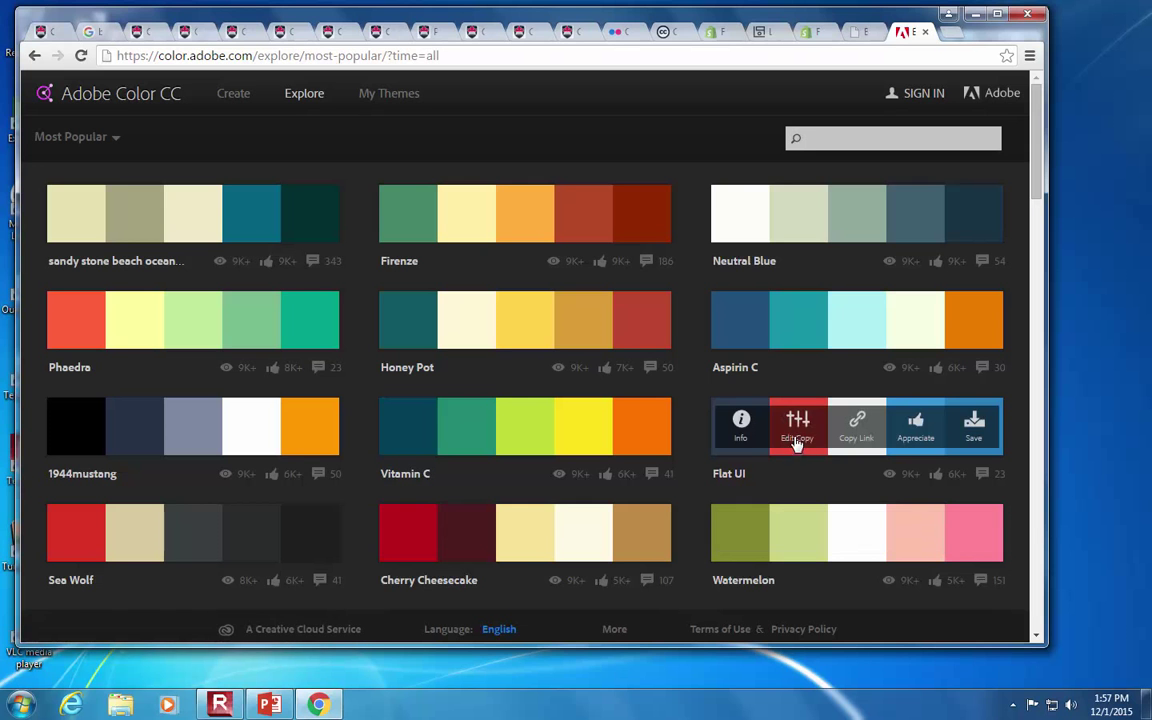
Step: Open an editable copy of the Flat UI theme and change its fifth colour to a green, about 8CB964, on the colour wheel
click(786, 458)
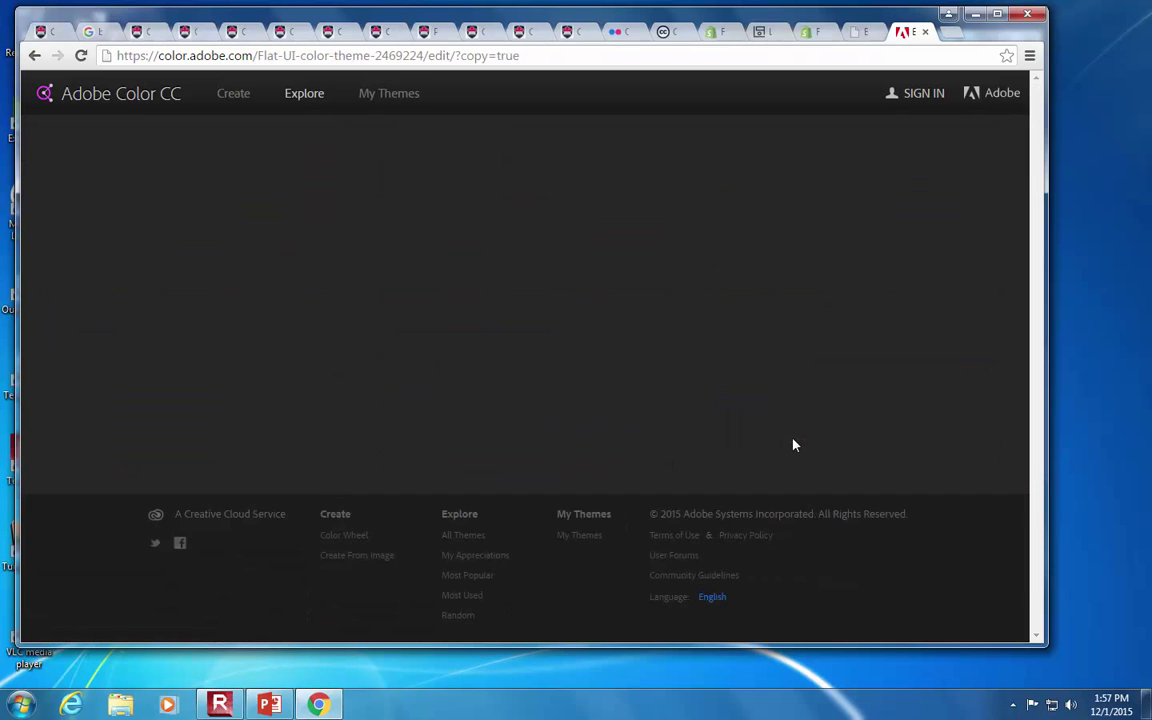
scroll(776, 447, down, 2)
drag(466, 298, 466, 152)
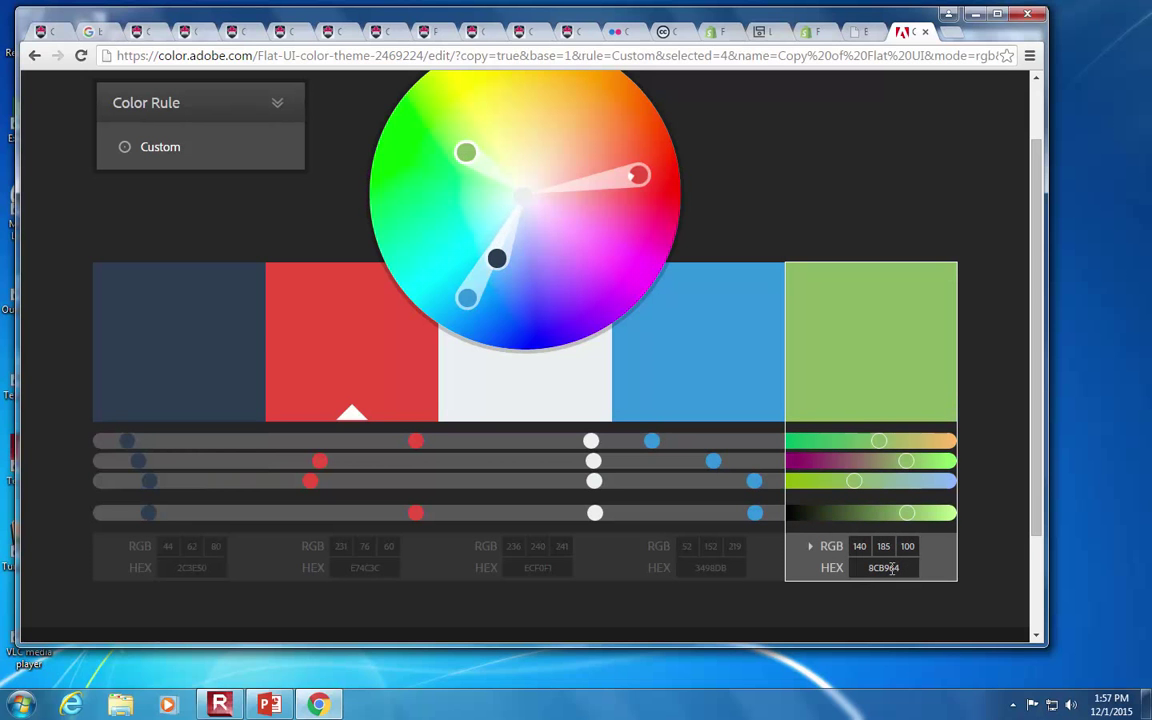
Step: Return to the online HTML editor, select the Best Online WYSIWYG HTML Editor heading and open the custom text colour selection
key(ctrl+shift+Tab)
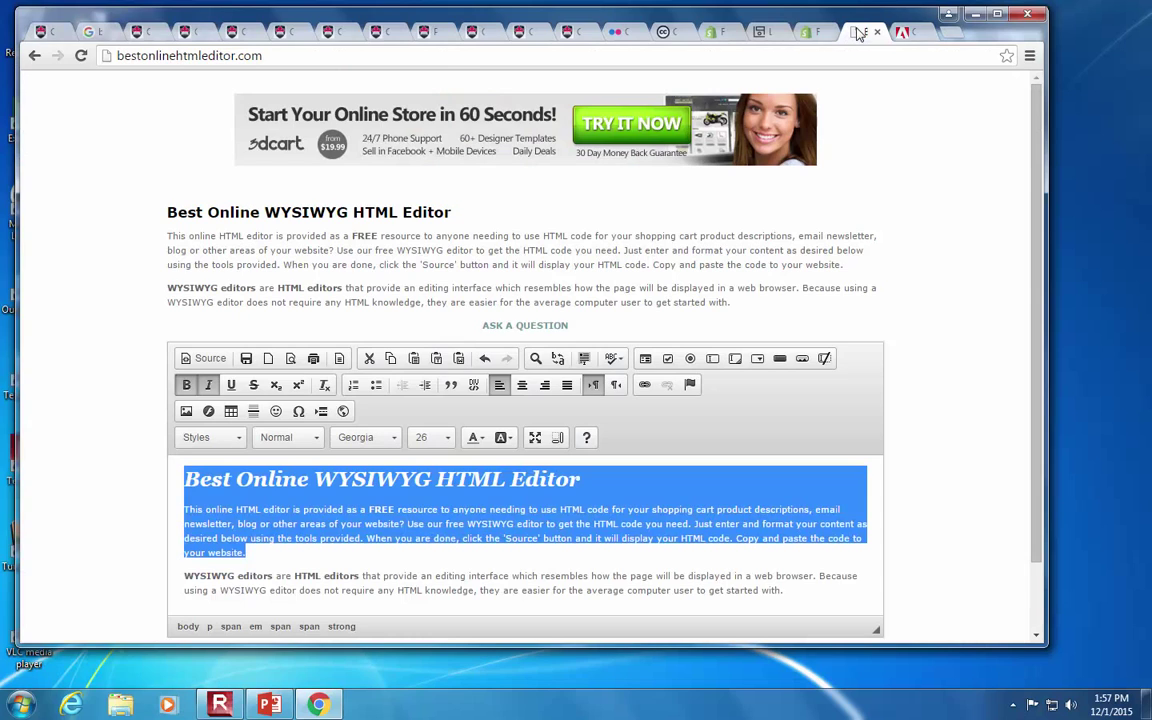
click(455, 480)
double_click(543, 479)
triple_click(543, 479)
click(478, 437)
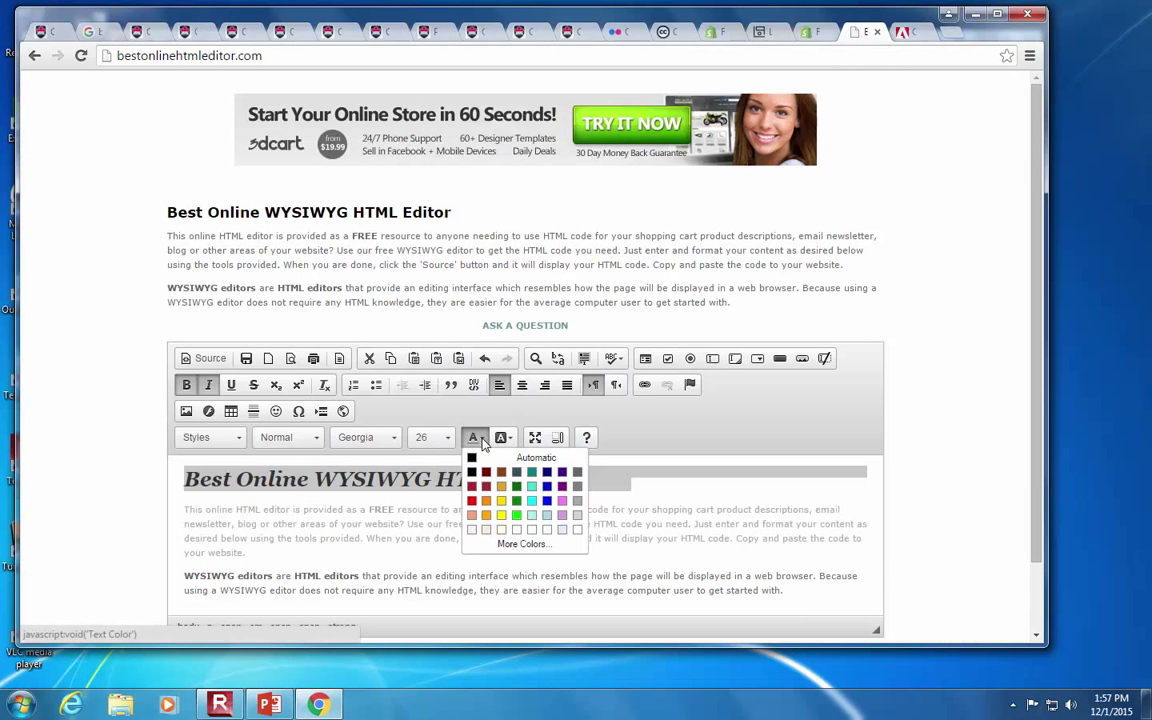
click(519, 548)
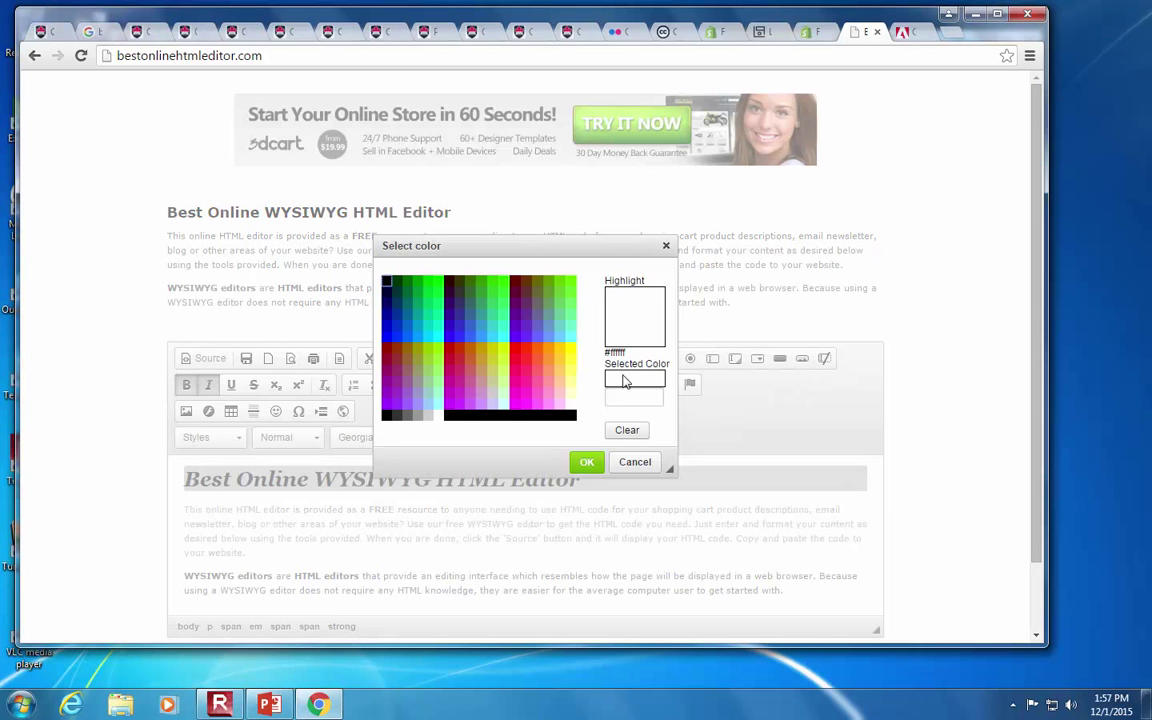
click(633, 396)
Step: Return to the Adobe Color page and copy the HEX code 8CB964 of the green swatch
click(900, 32)
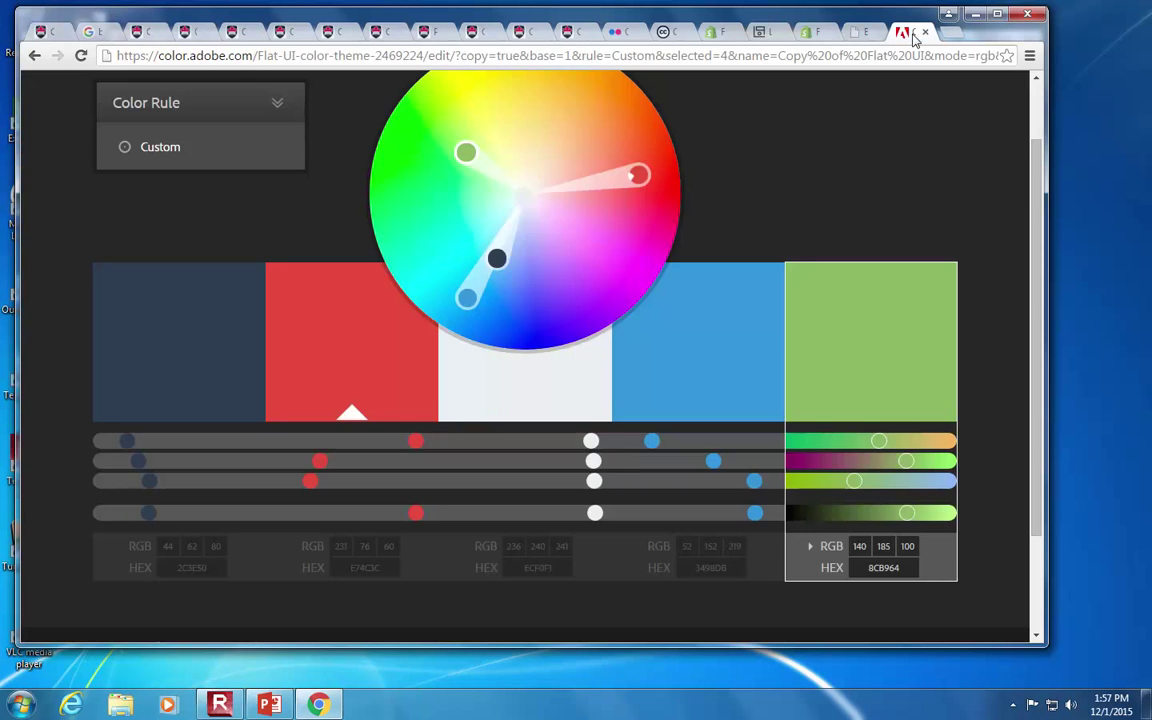
click(902, 568)
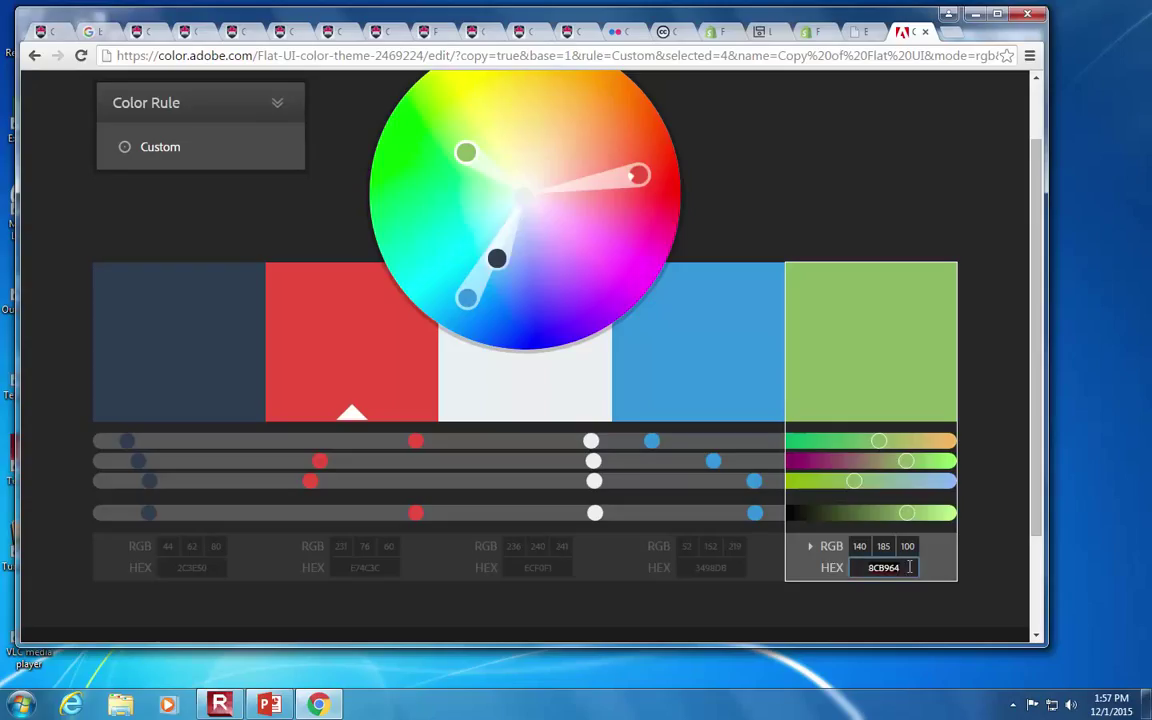
click(904, 568)
Step: Try to apply 8CB964 without a leading # as the heading's text colour in the online HTML editor
click(858, 32)
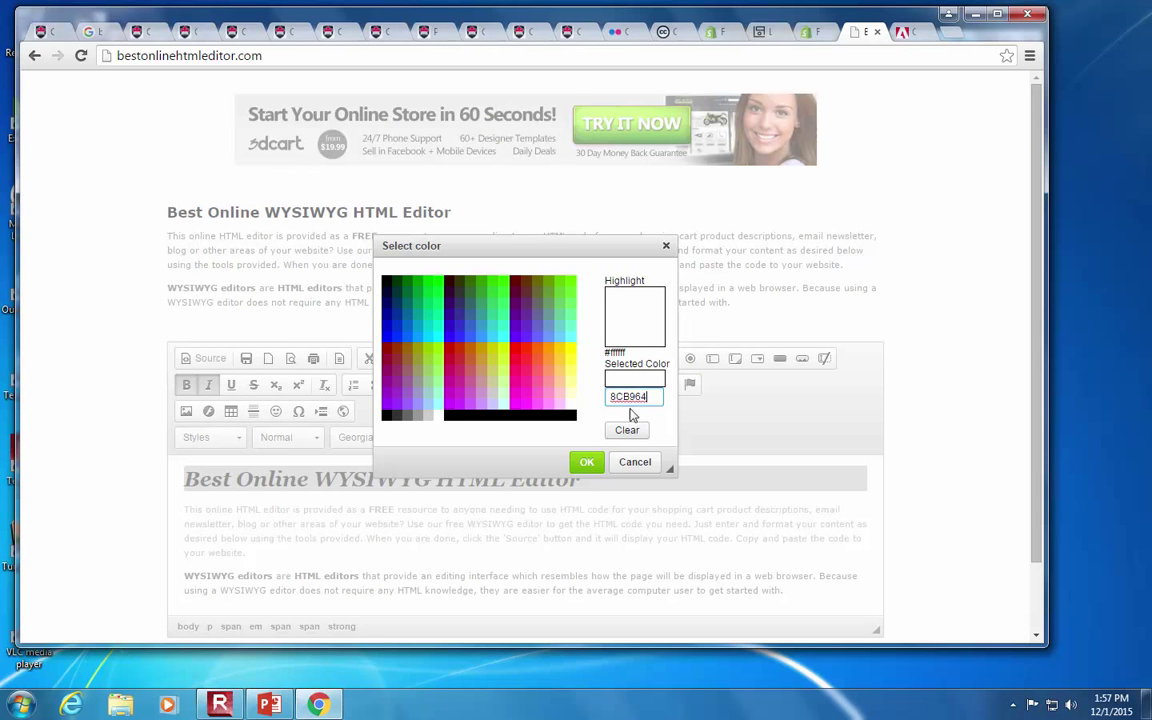
text(8CB964)
click(585, 463)
click(557, 510)
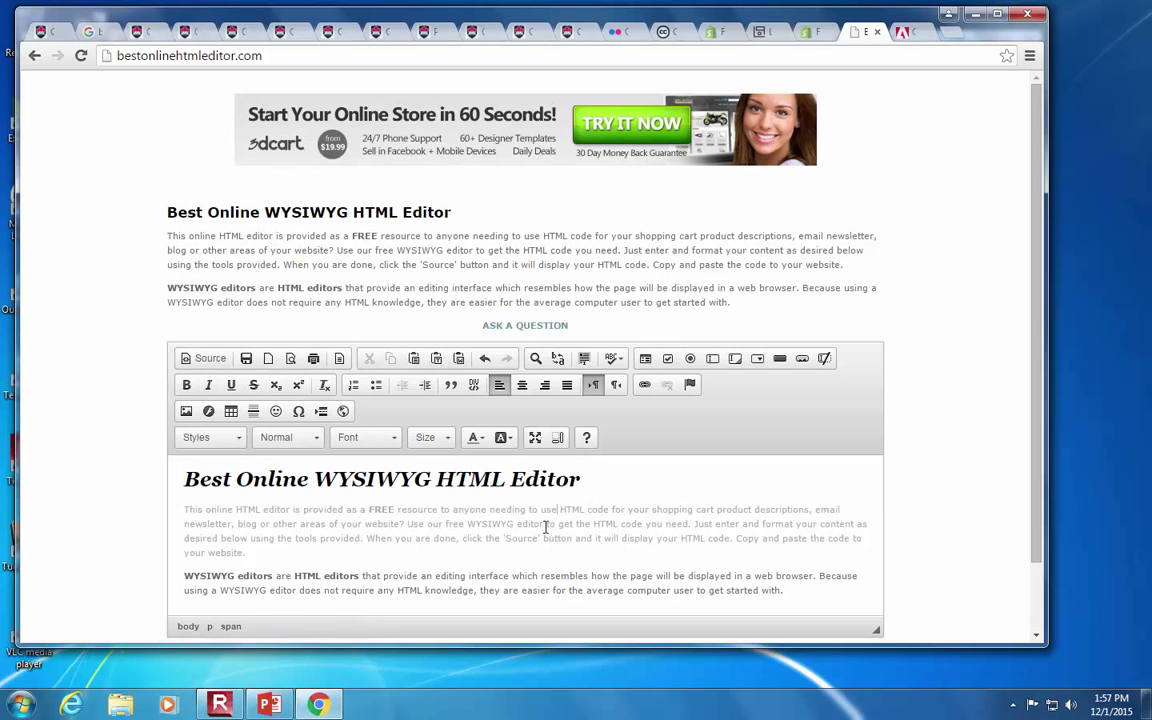
Step: Select the whole Best Online WYSIWYG HTML Editor heading and set its text colour to #8CB964
double_click(578, 478)
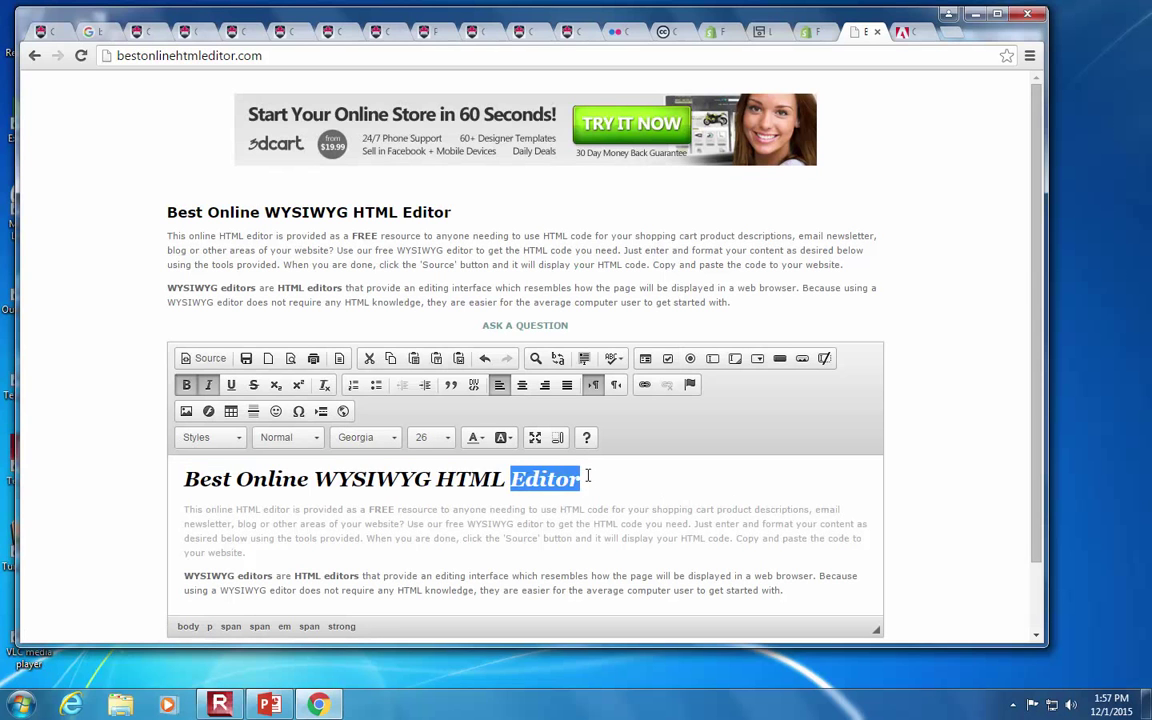
drag(581, 478, 145, 466)
click(480, 438)
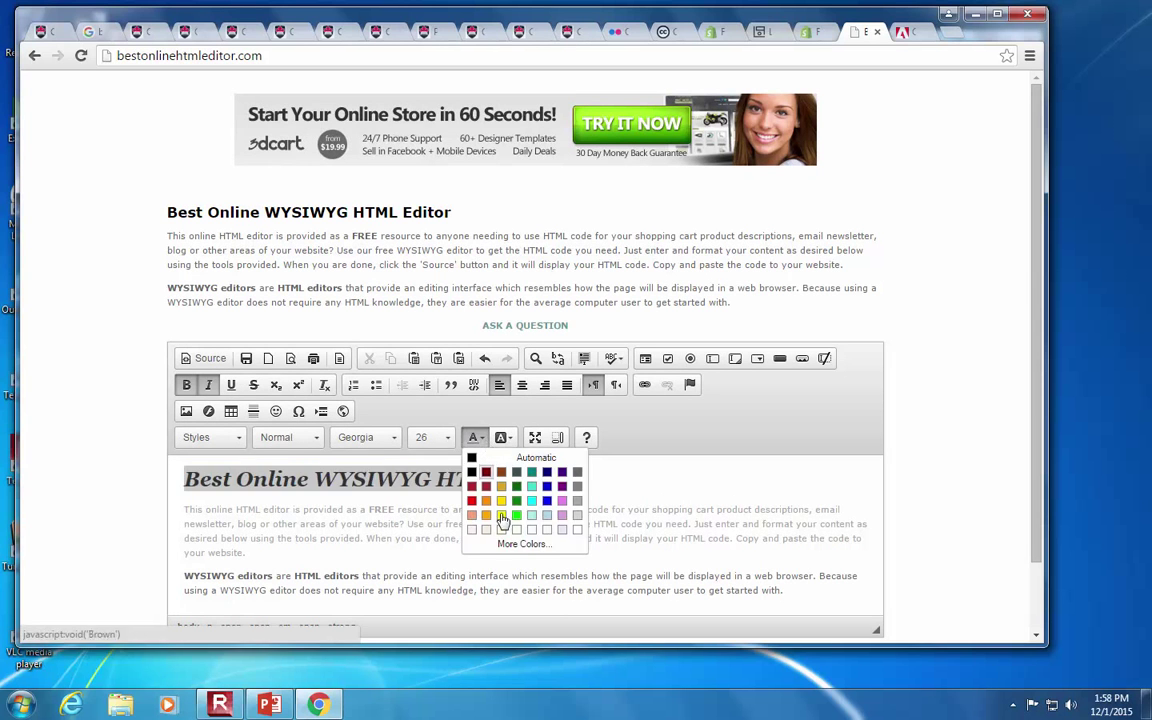
click(520, 544)
click(610, 398)
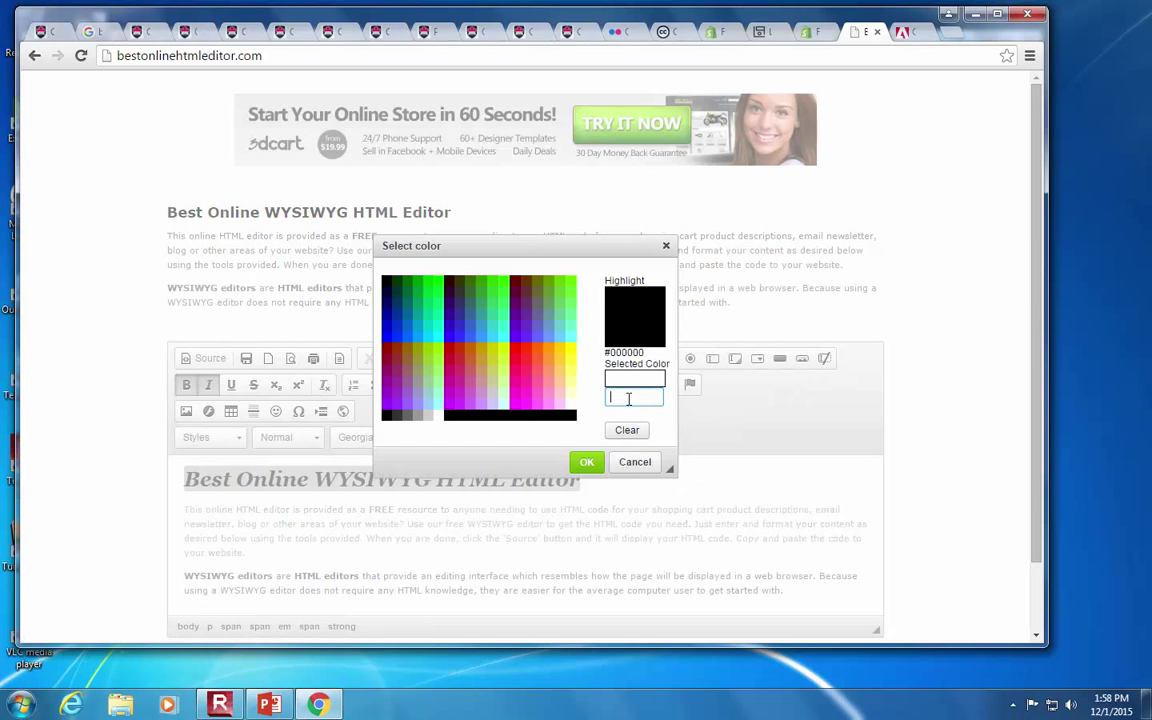
text(8CB964)
click(610, 398)
text(#)
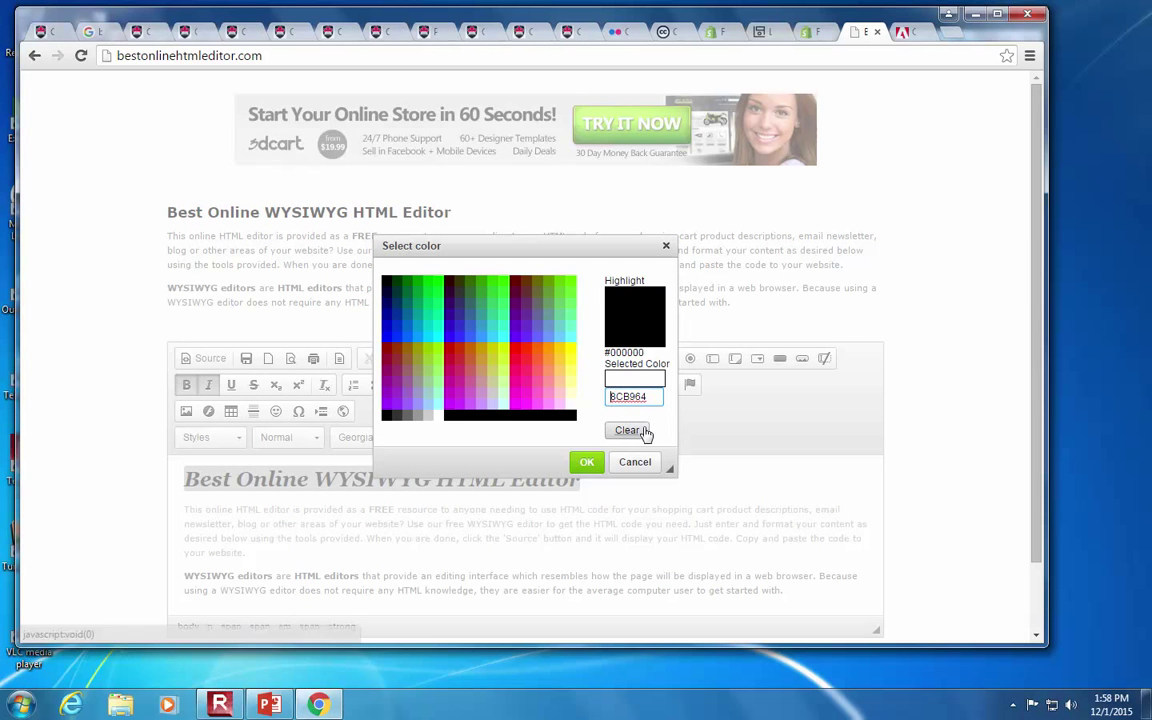
click(587, 462)
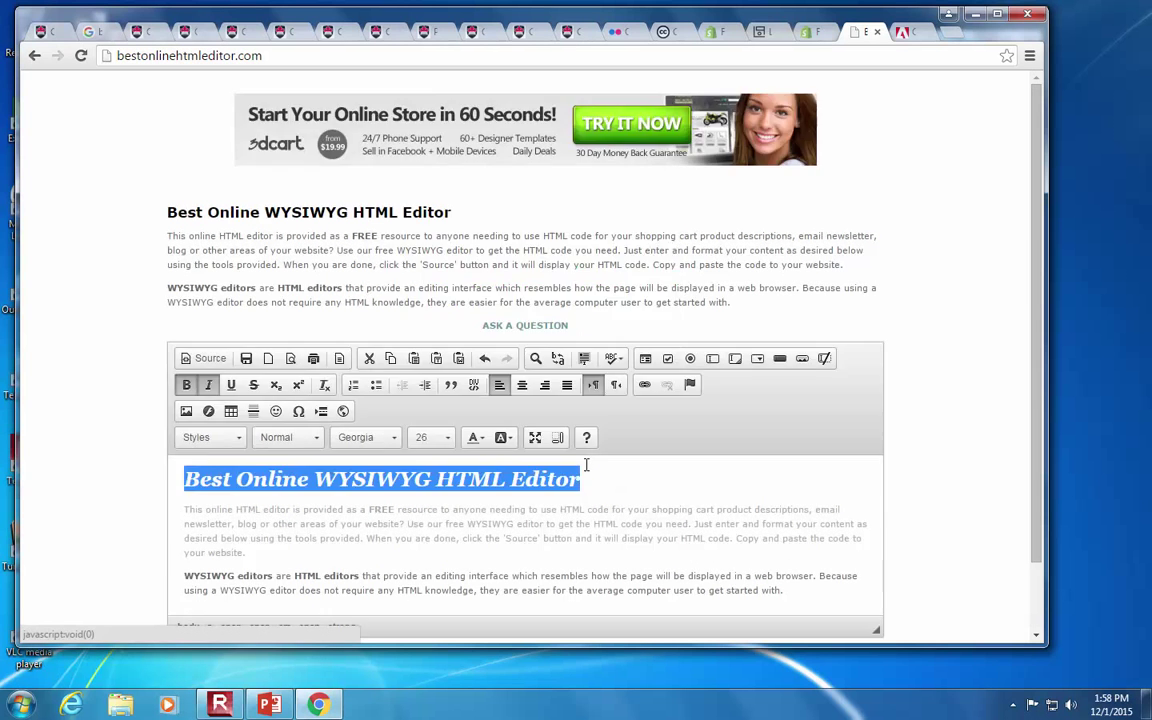
click(568, 538)
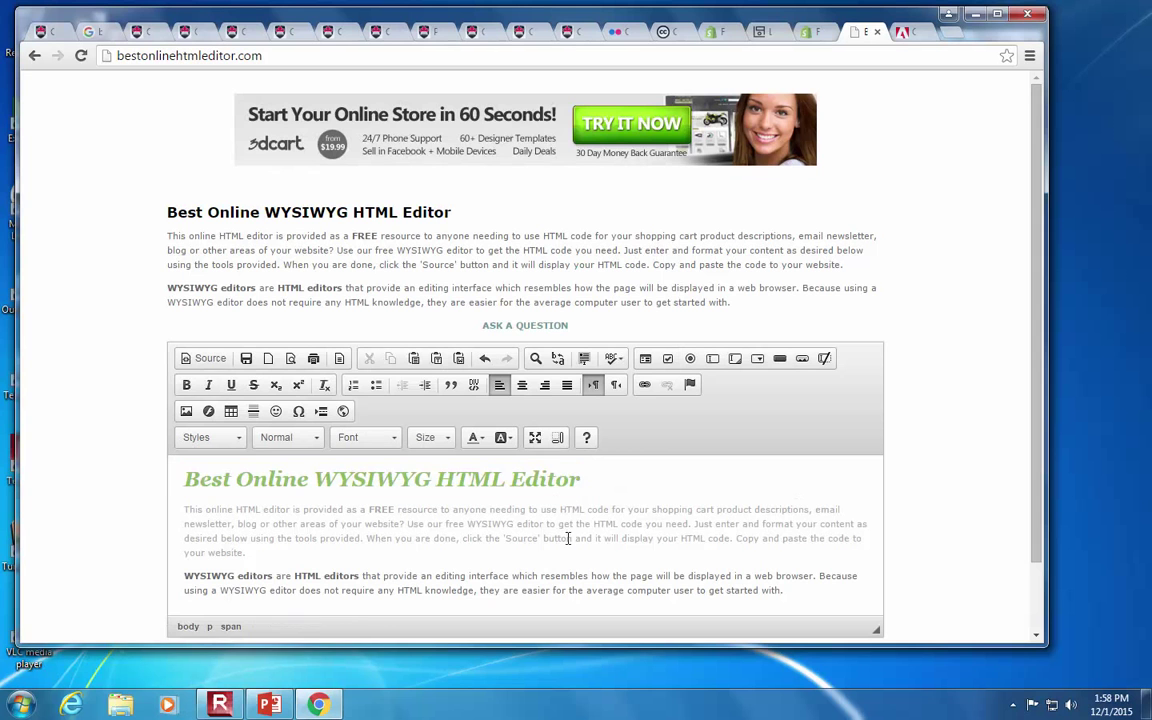
Step: Switch to PowerPoint and show slide 23, Mobile in Mind
click(905, 32)
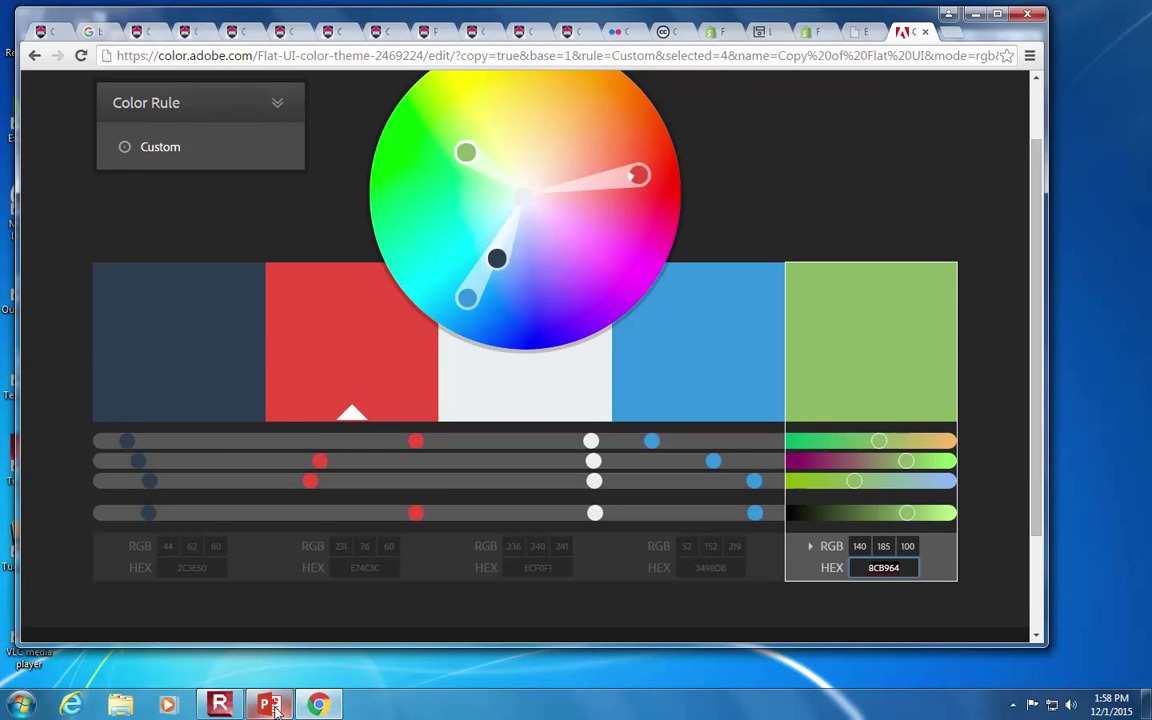
click(220, 705)
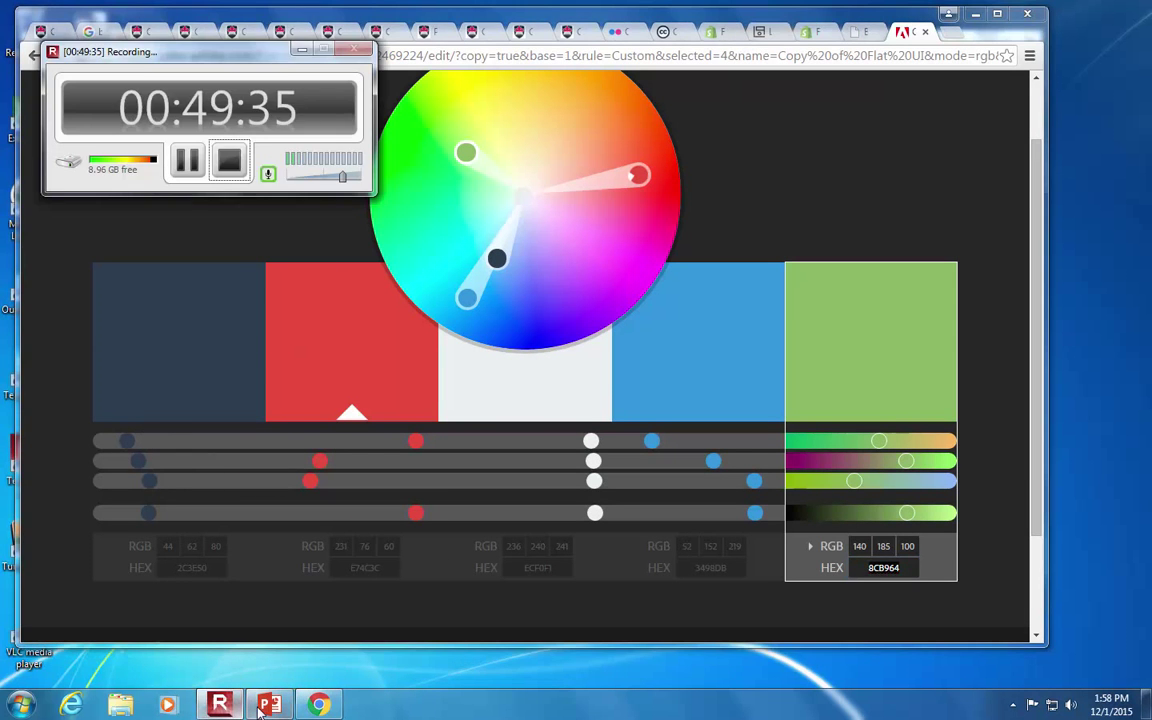
click(265, 707)
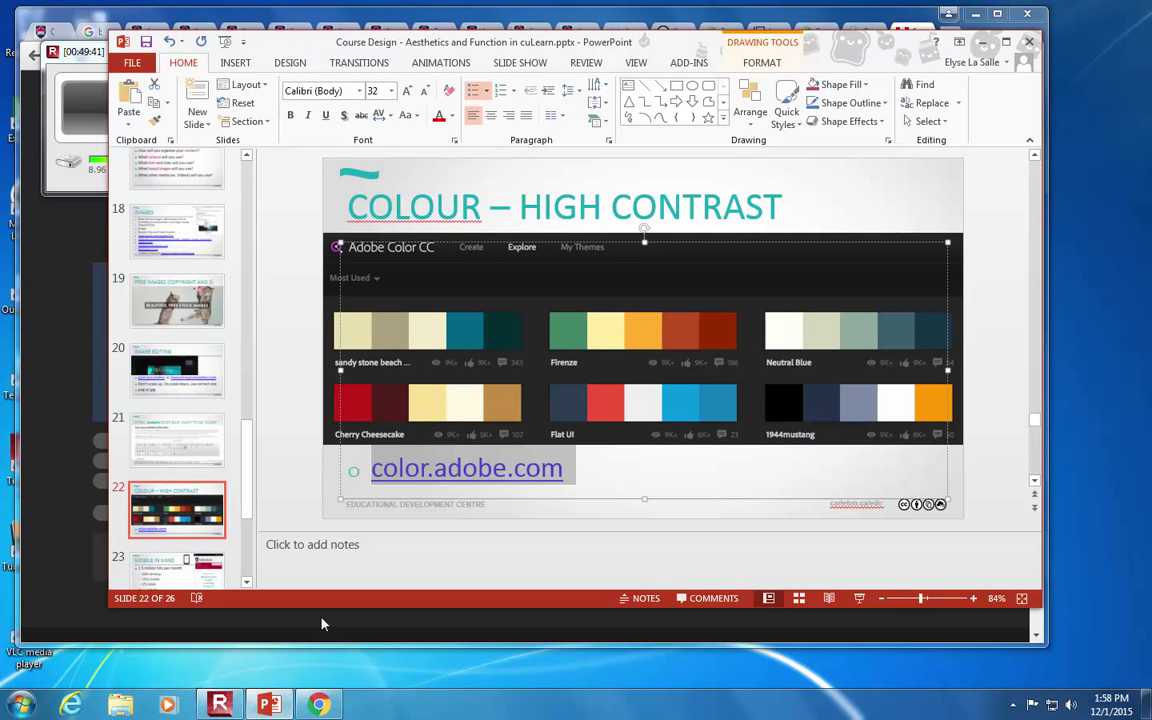
click(185, 510)
scroll(185, 510, down, 1)
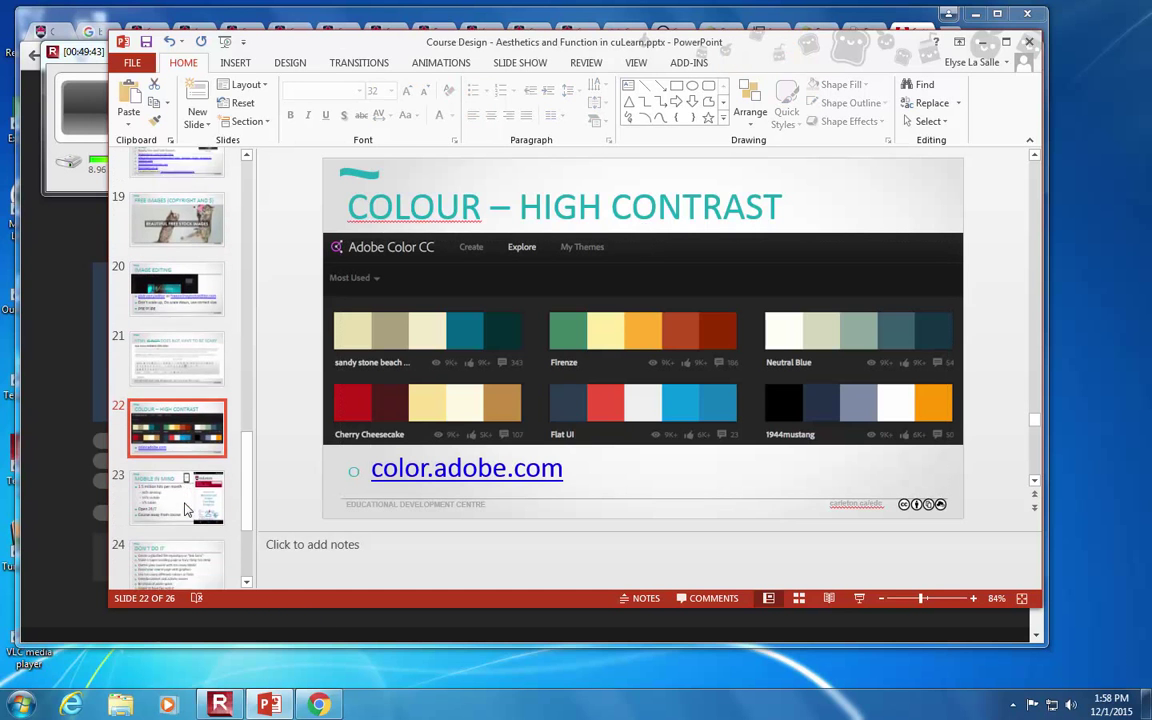
click(163, 525)
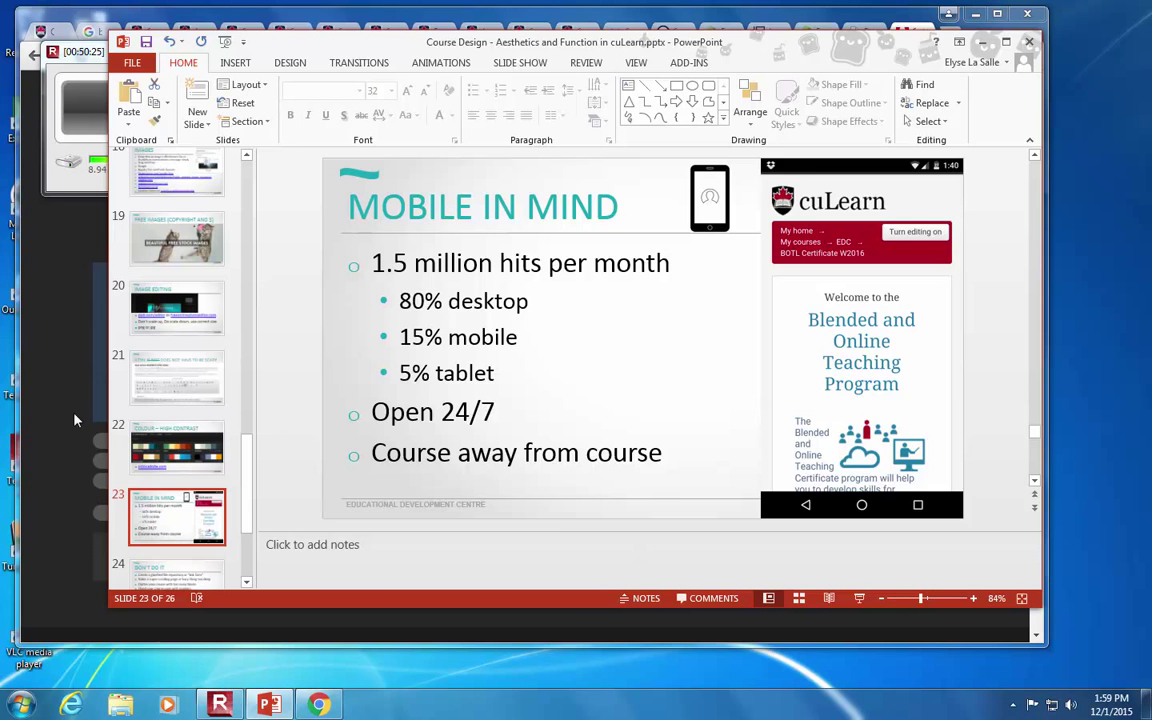
Step: Return to the online HTML editor and insert a table with 1 row, 1 column and 100% width above the green heading
click(72, 371)
click(862, 32)
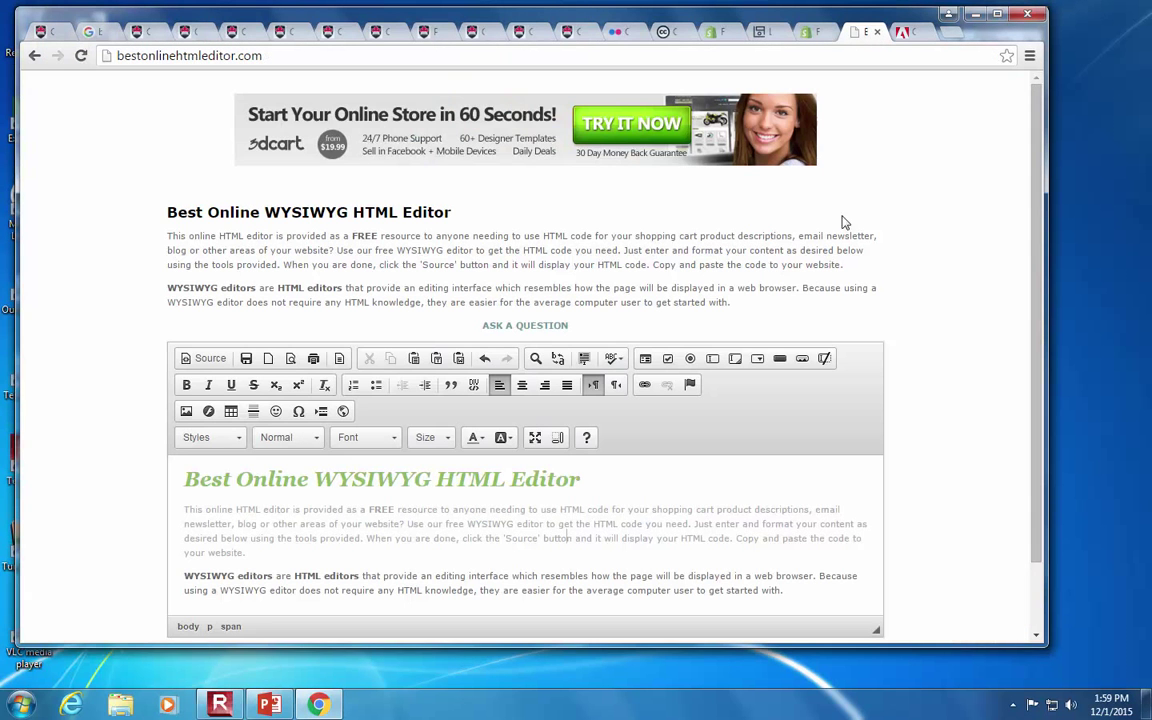
click(530, 492)
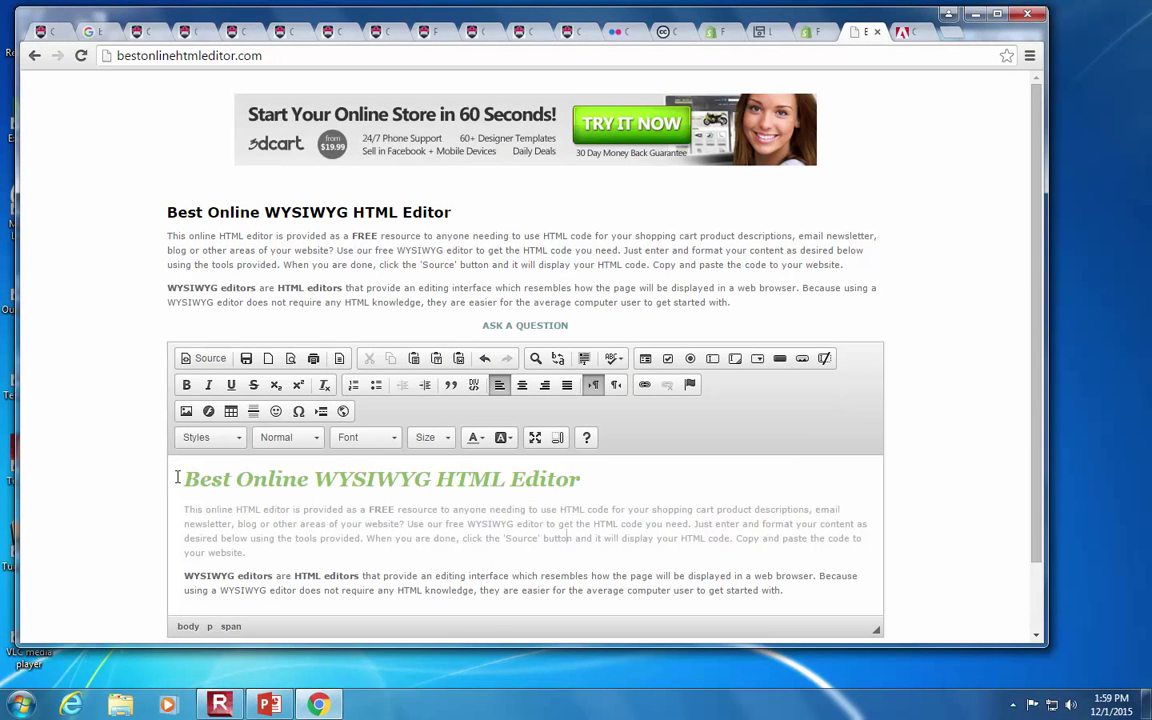
click(231, 411)
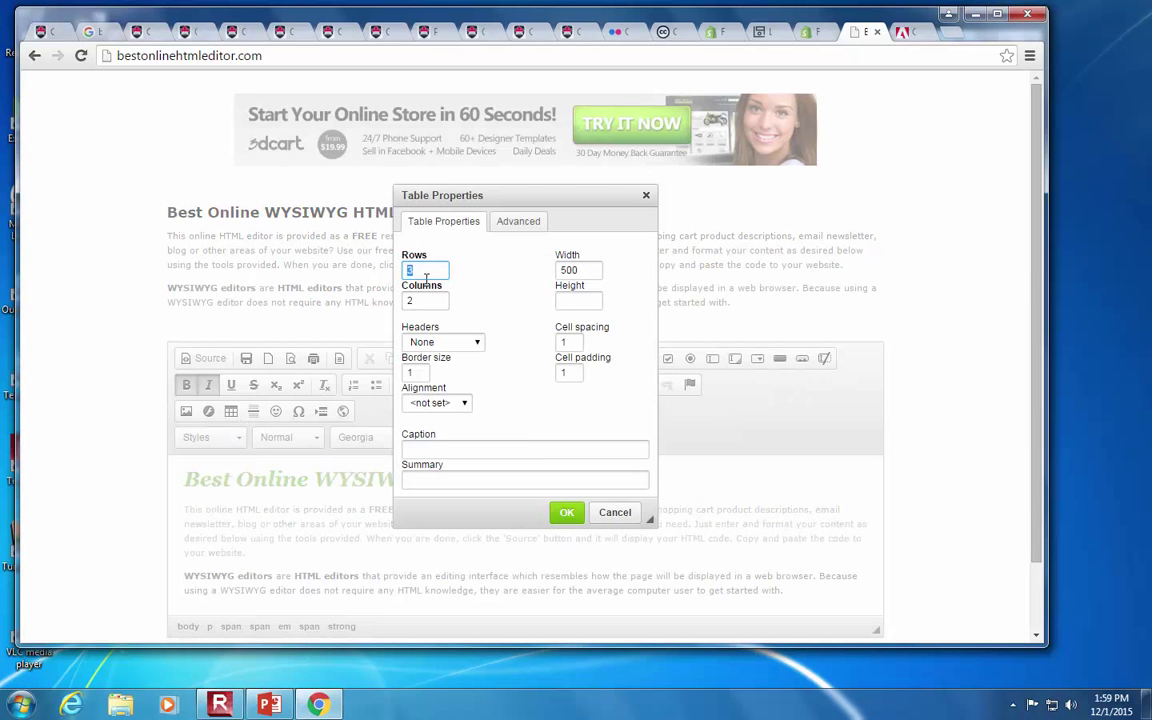
text(1)
key(Tab)
text(1)
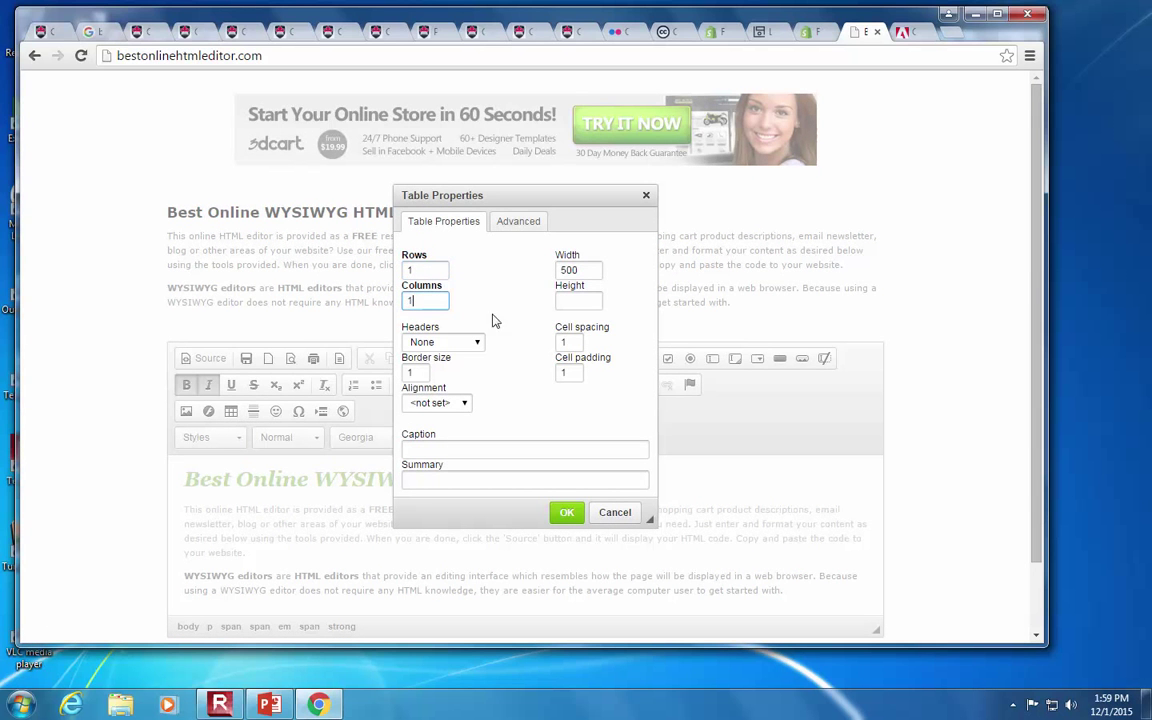
drag(593, 272, 527, 273)
text(100%)
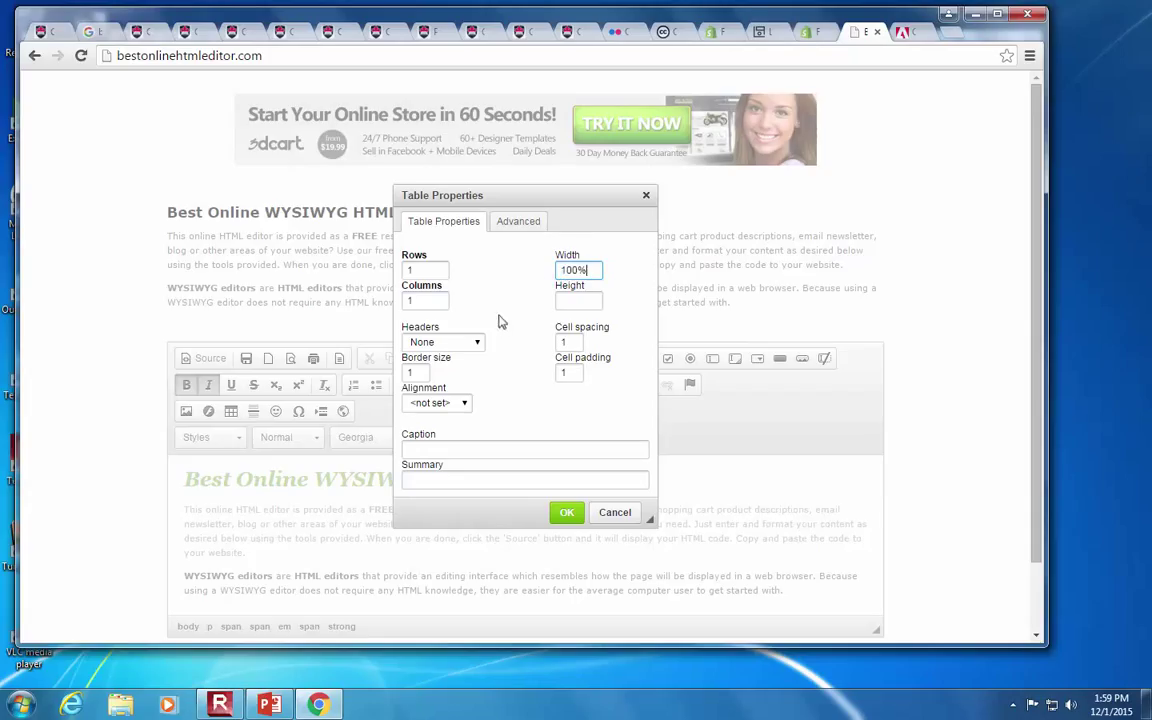
click(506, 223)
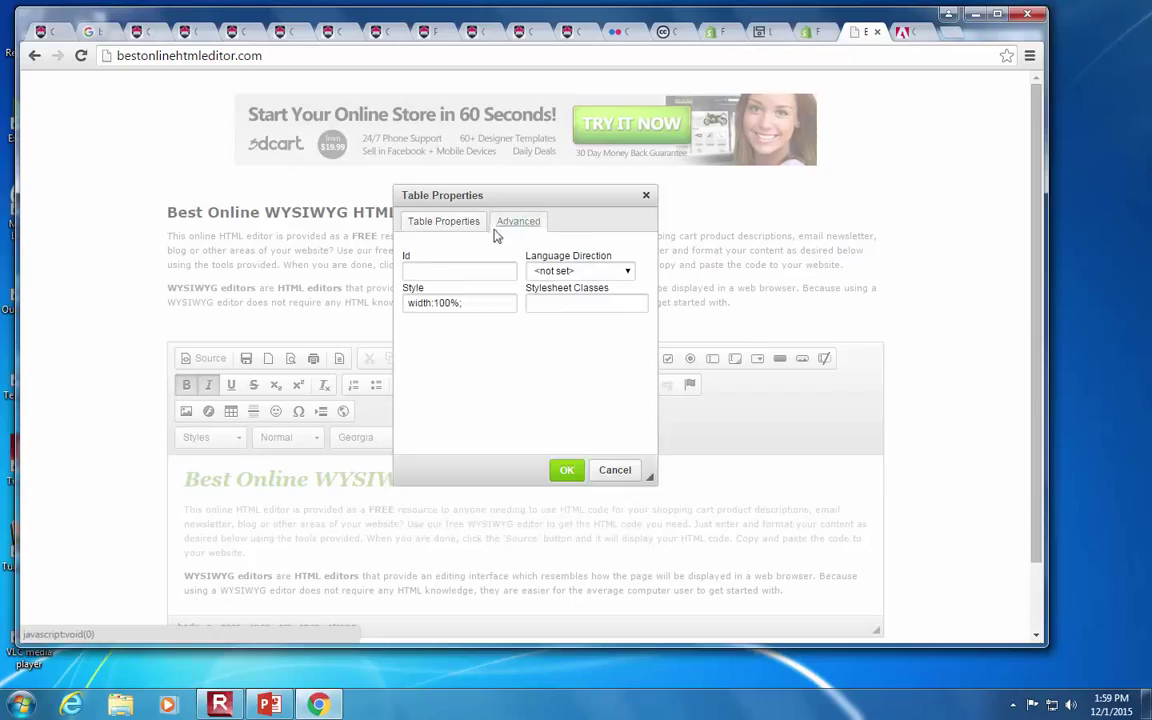
click(447, 224)
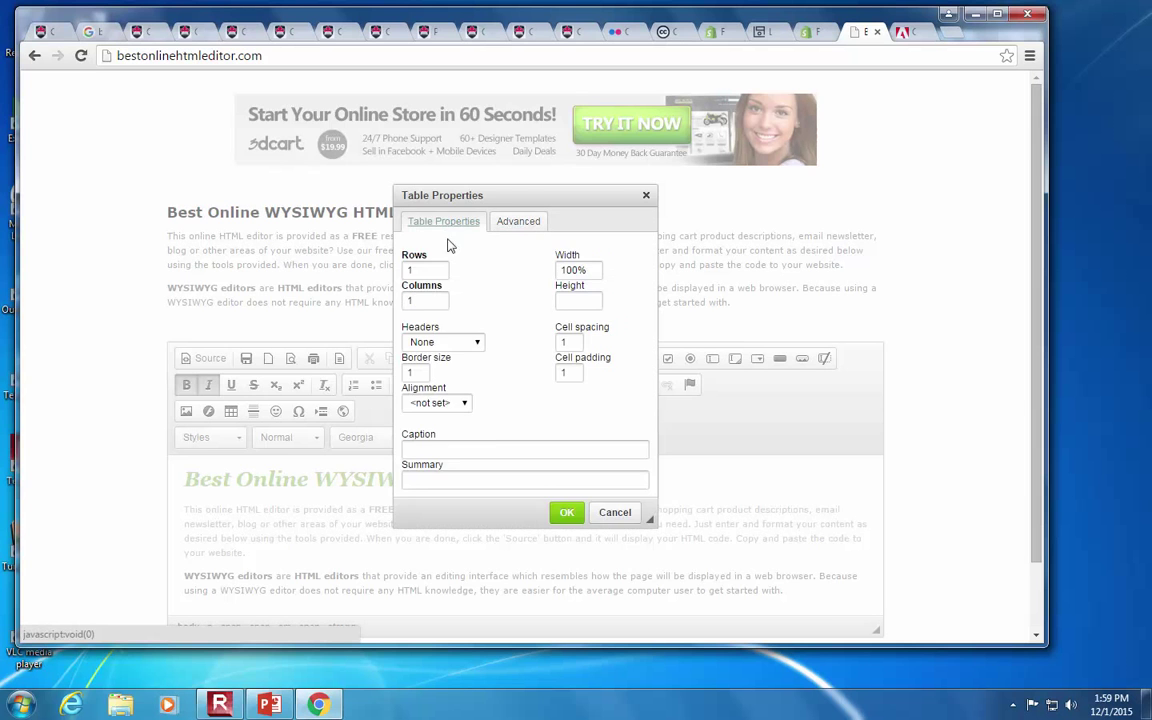
click(565, 510)
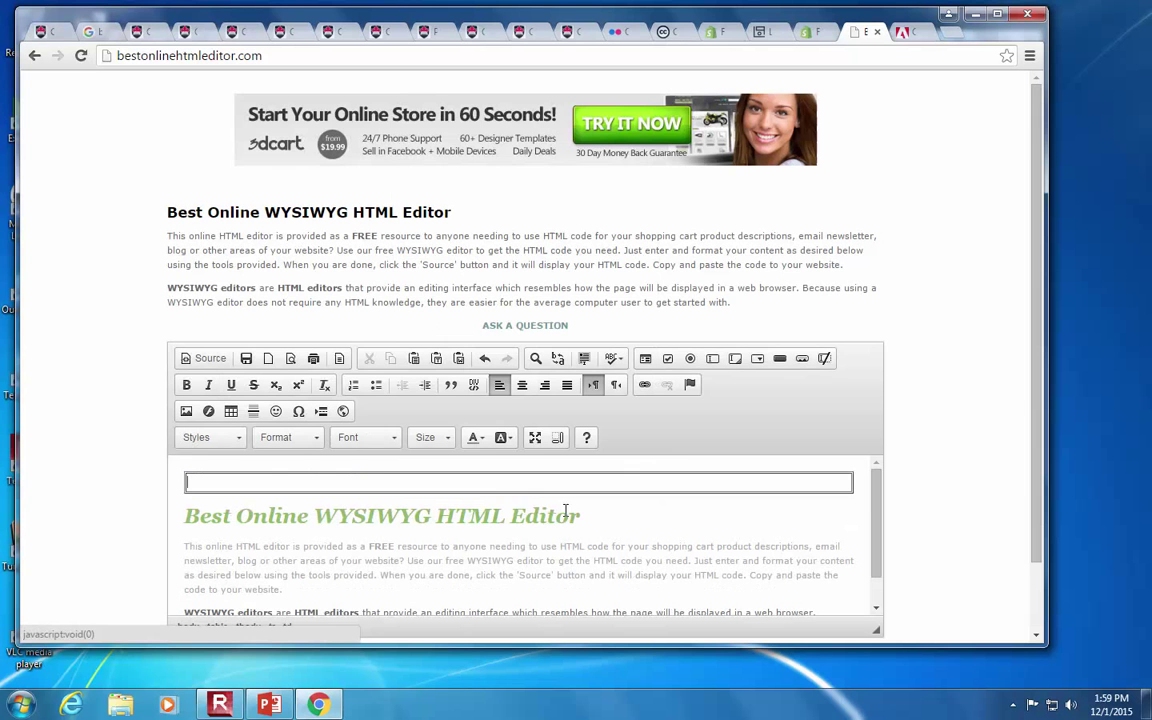
Step: Set the one-cell table's cell spacing, cell padding and border size all to 0
right_click(264, 482)
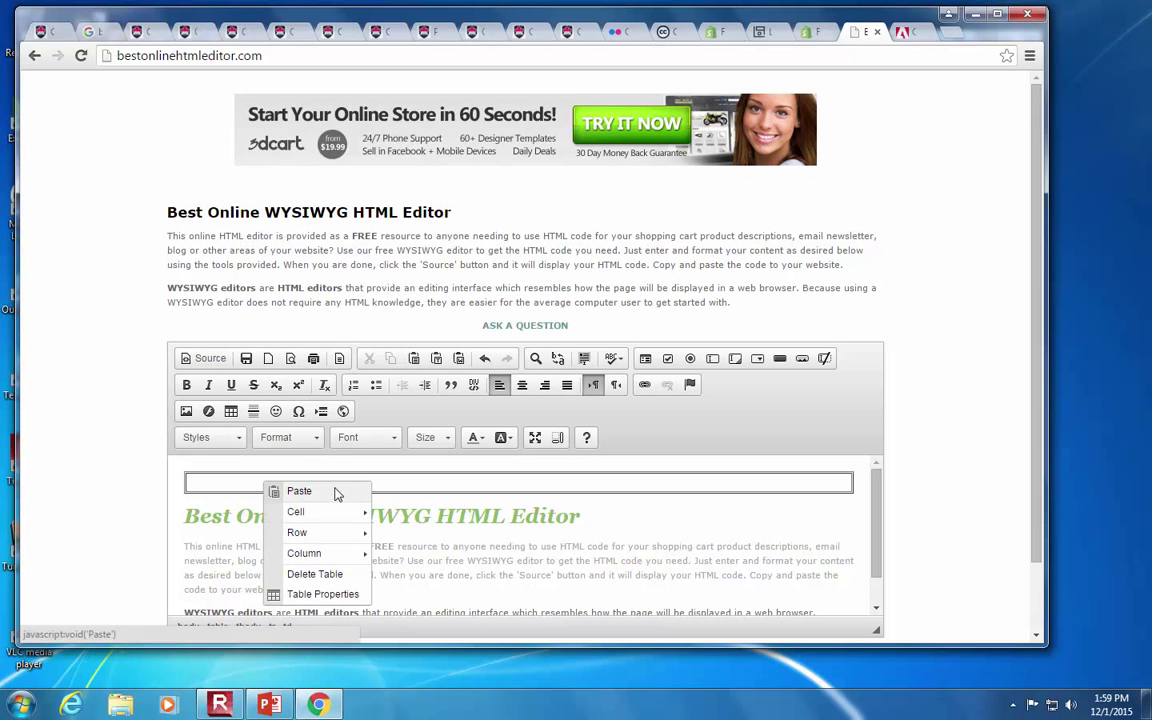
click(322, 594)
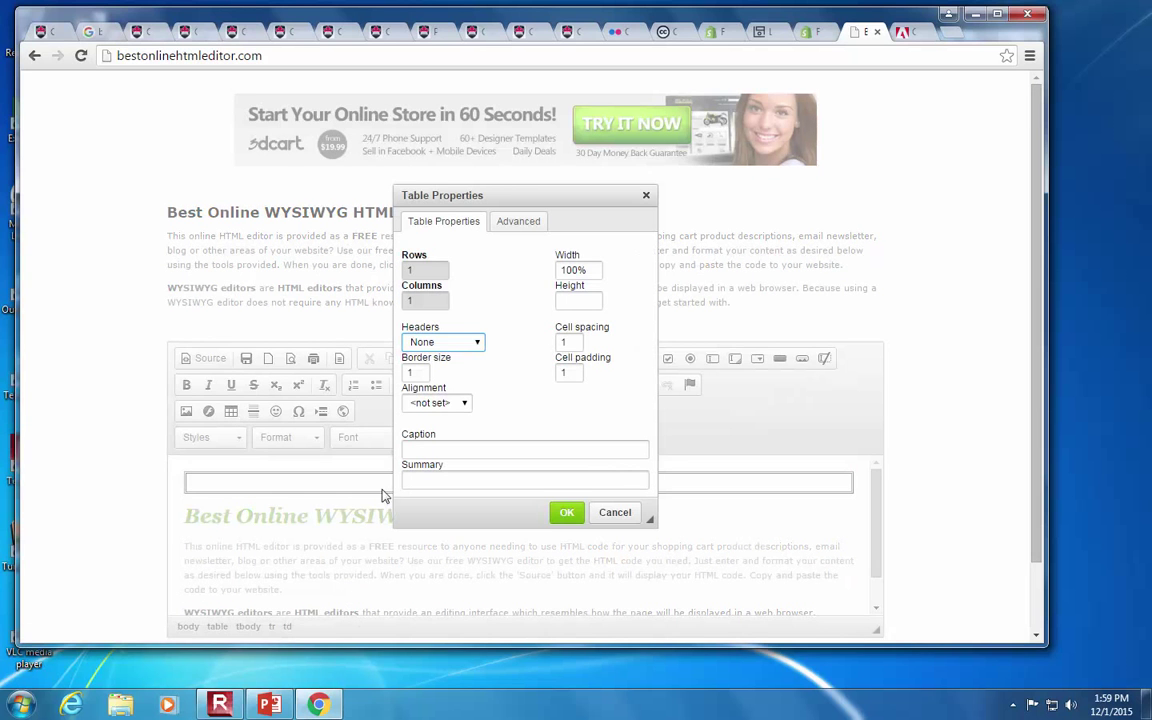
double_click(567, 342)
text(0)
double_click(569, 372)
text(0)
double_click(416, 372)
text(0)
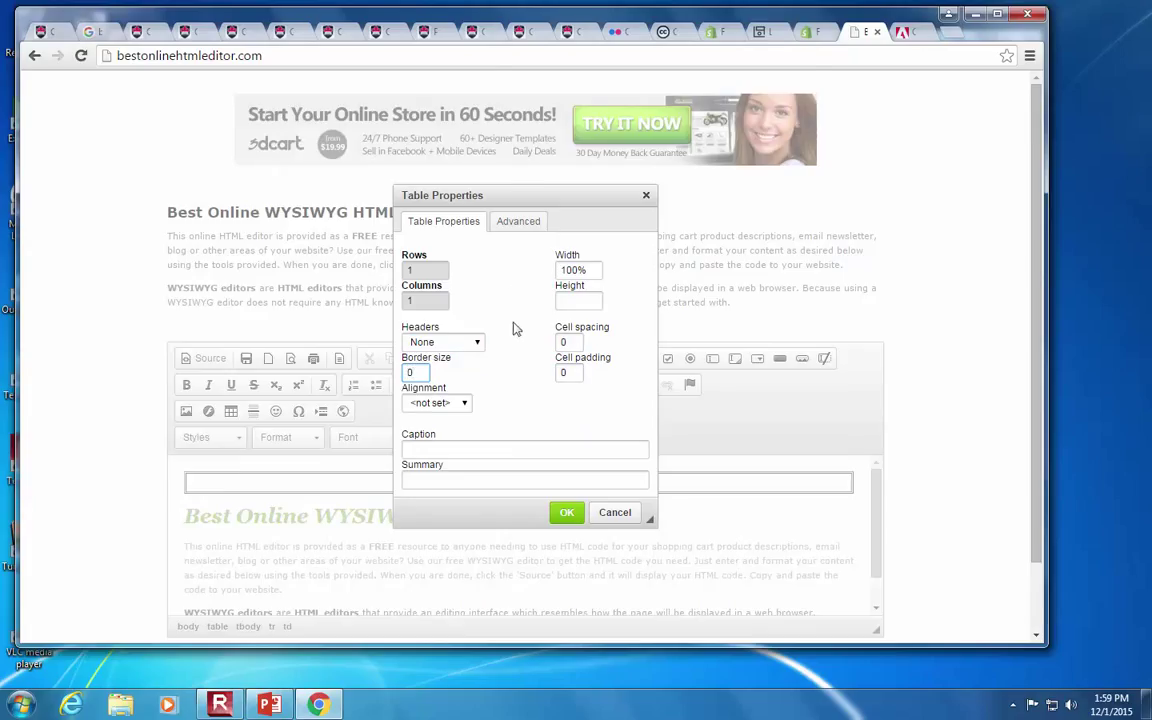
scroll(517, 372, down, 2)
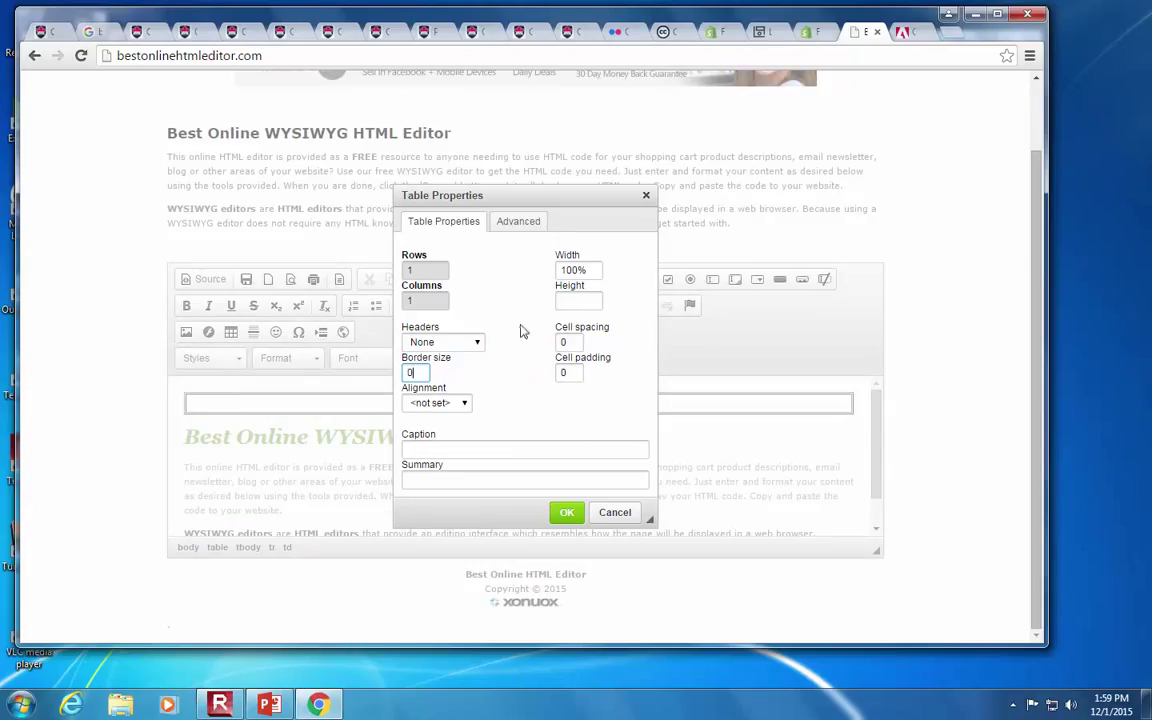
click(509, 223)
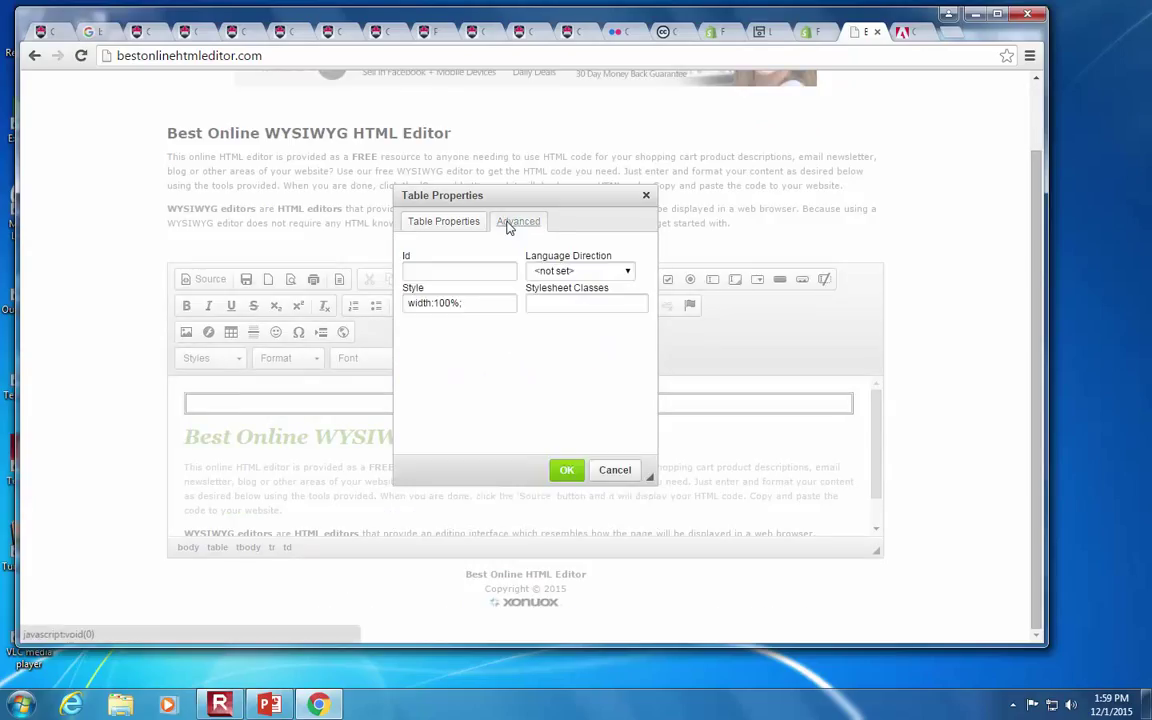
click(451, 222)
click(567, 512)
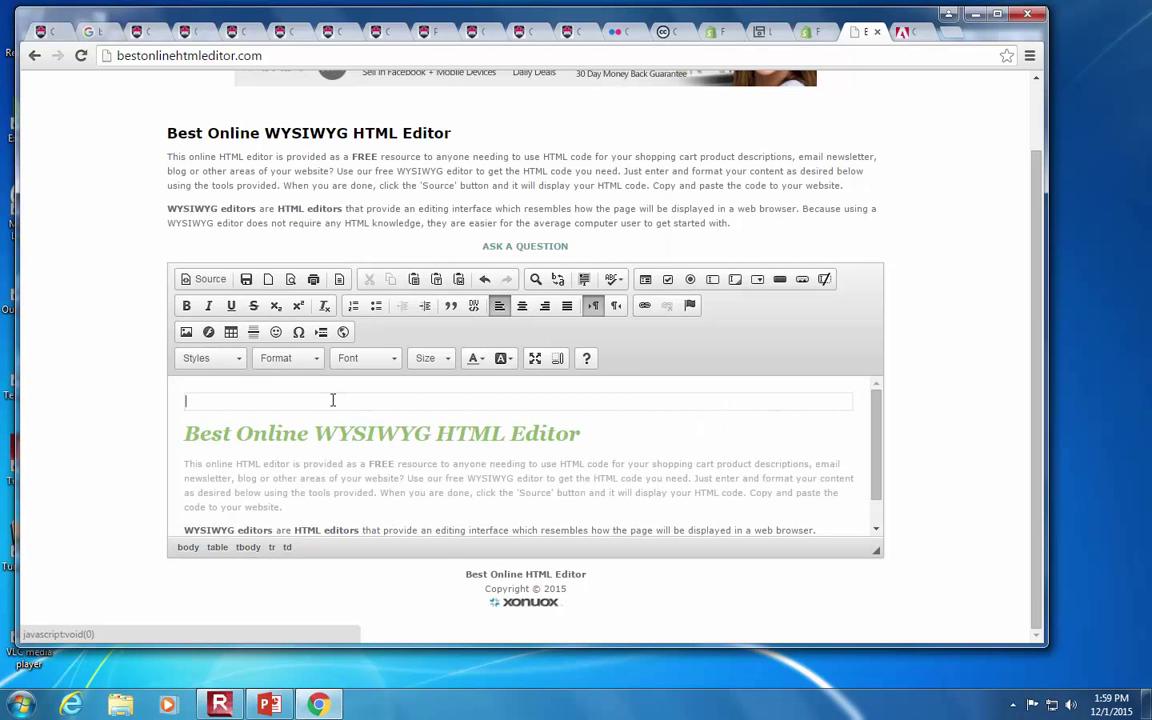
Step: Give the empty table cell above the green heading a light yellow background colour
right_click(320, 400)
mouse_move(411, 437)
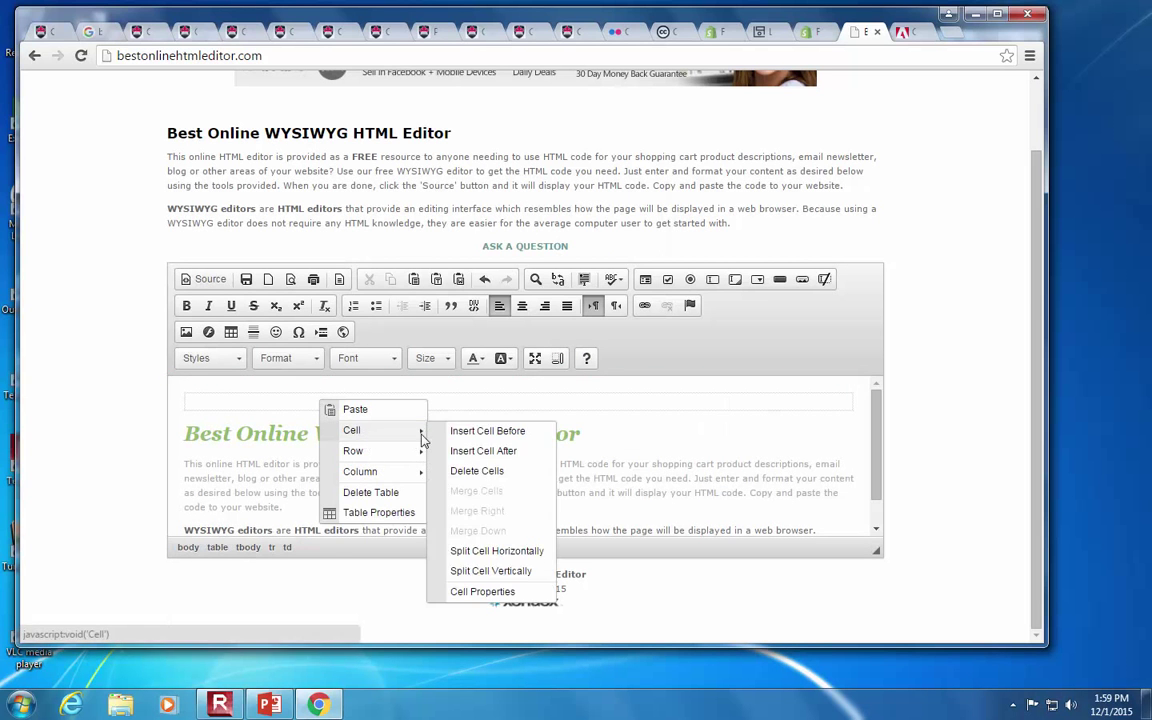
click(490, 591)
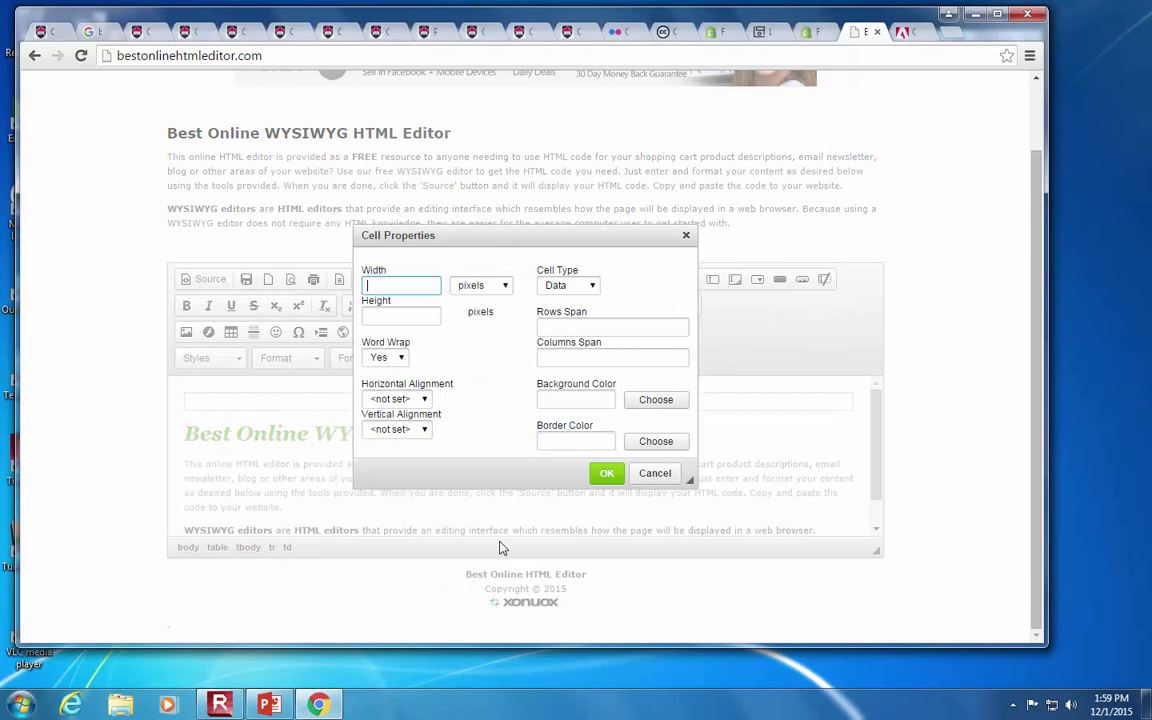
click(650, 400)
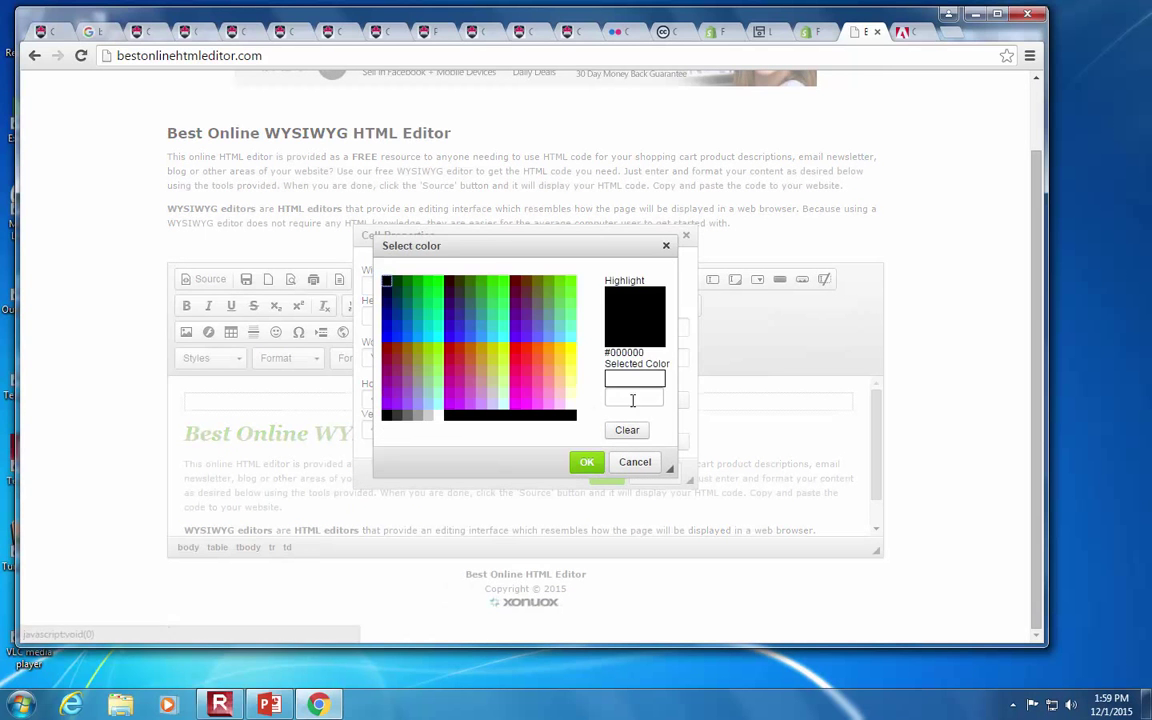
click(570, 381)
click(593, 463)
click(605, 468)
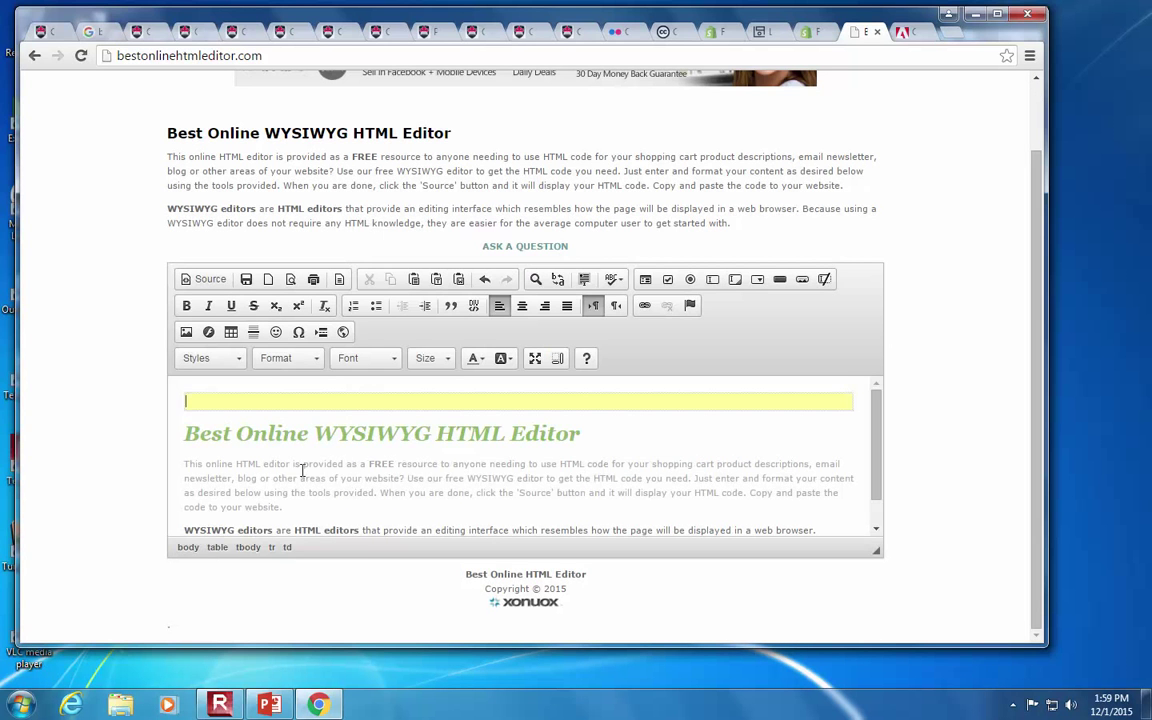
Step: Move the green heading and the paragraphs below it into the yellow table cell
drag(170, 388, 830, 511)
key(Delete)
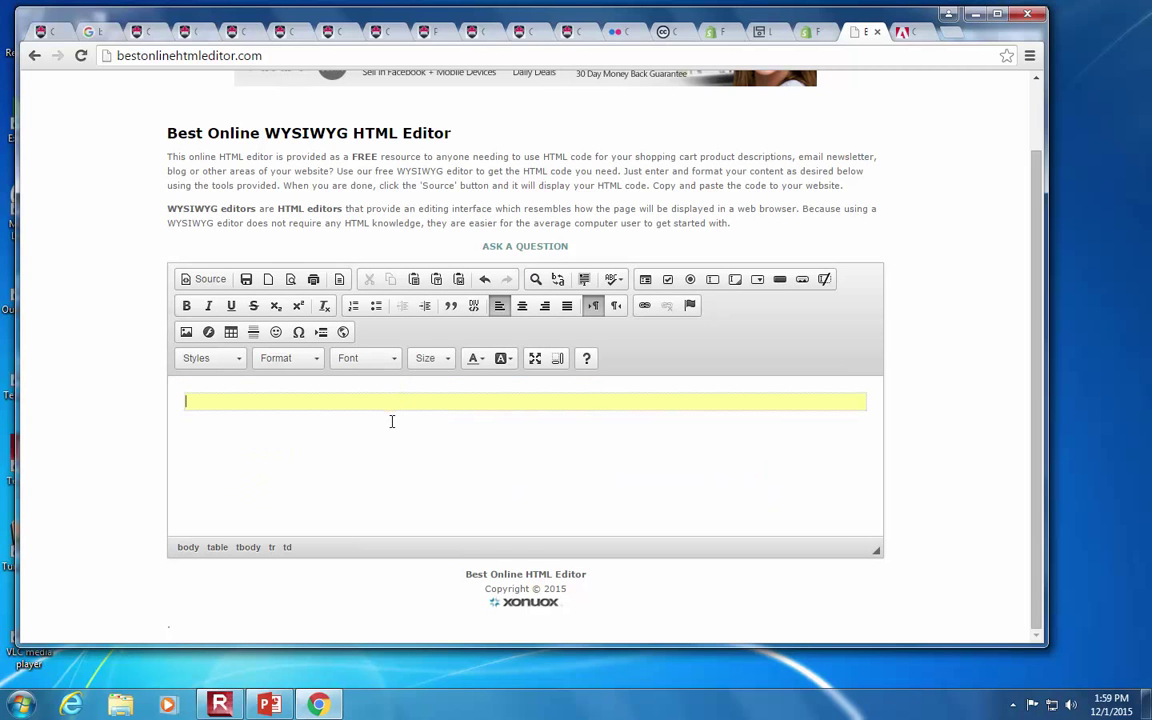
key(ctrl+z)
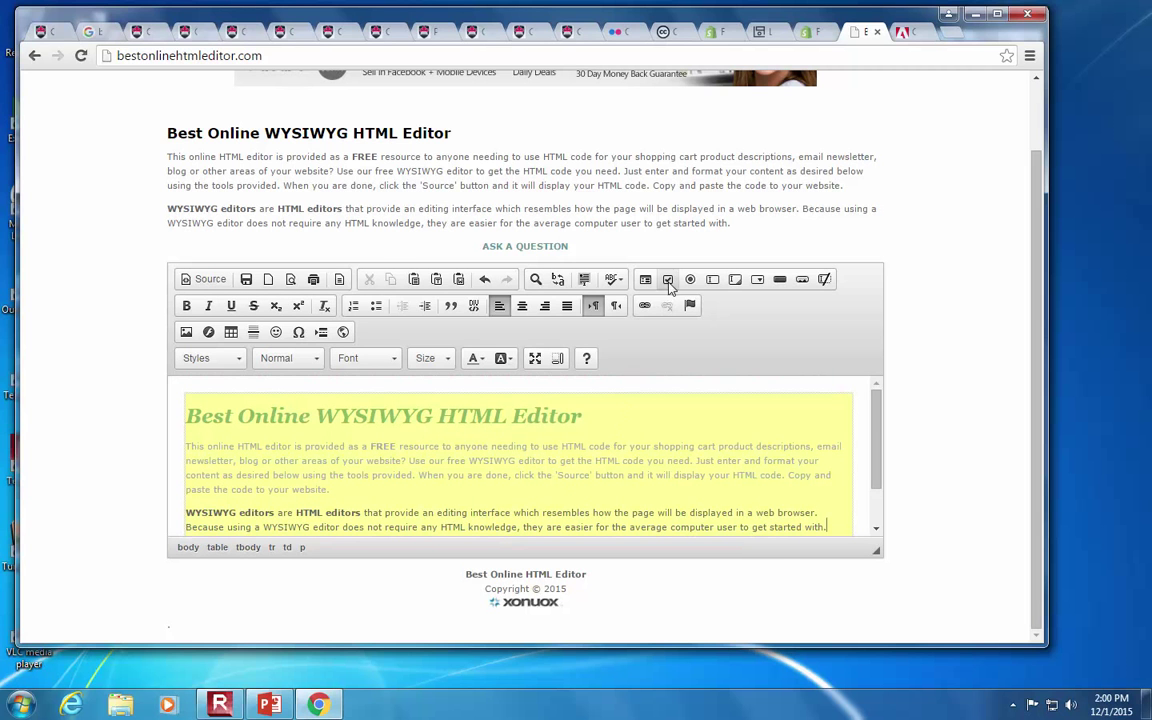
Step: Look through the neighbouring browser tabs as far as the Life of Pix page, and switch to the Mobile in Mind slide in PowerPoint
click(813, 32)
click(860, 32)
click(813, 32)
click(763, 32)
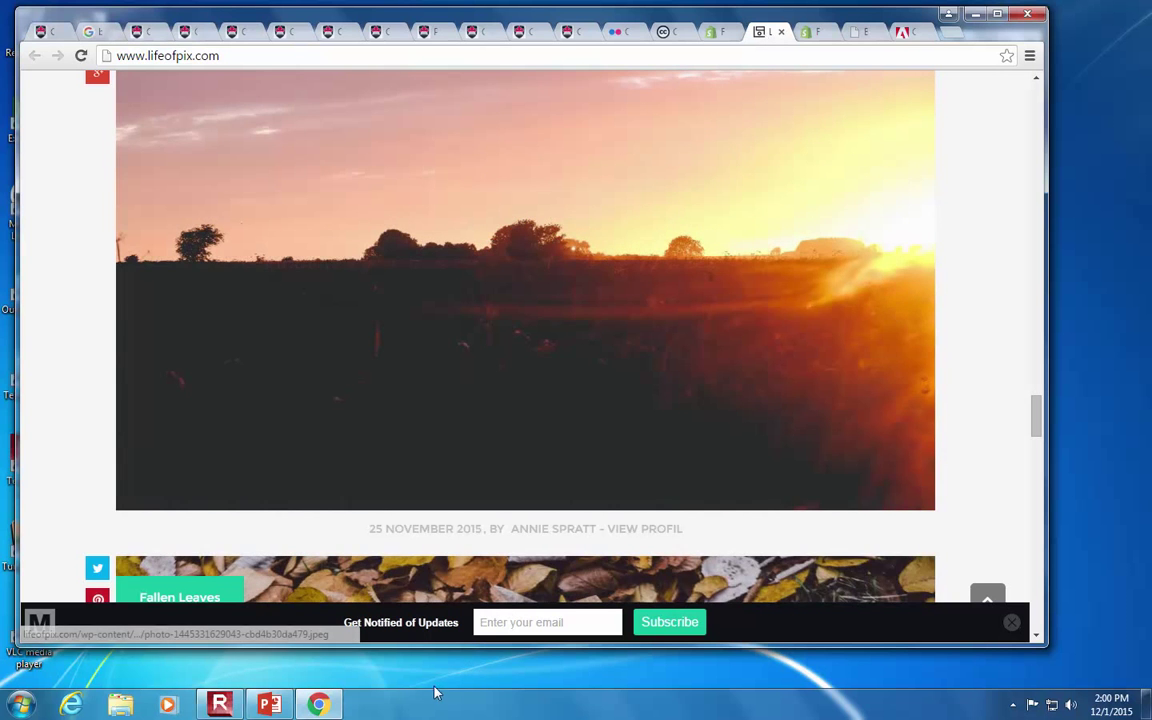
key(alt+Tab)
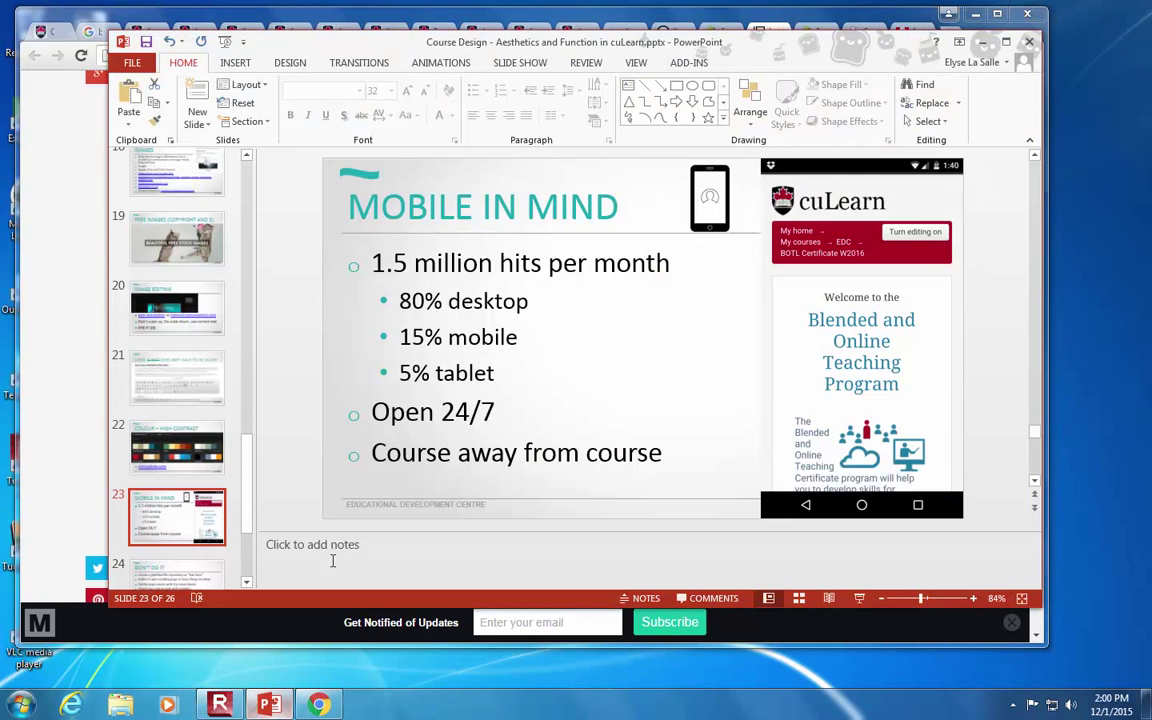